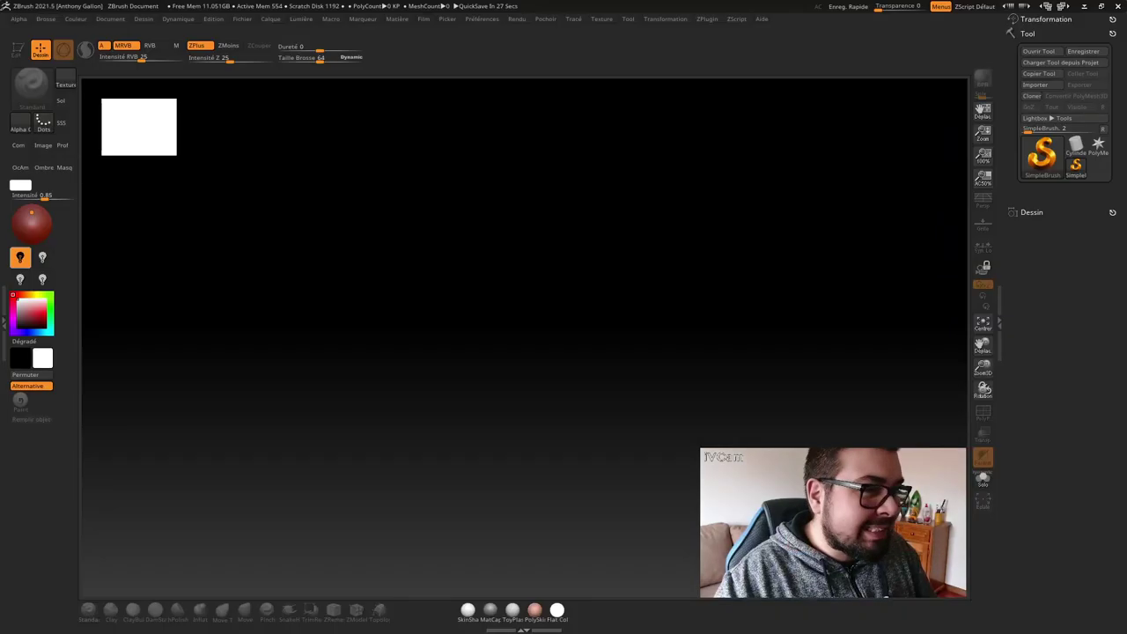
- Restore the ZBrush window to full screen and hide the Lightbox browser
{"action": "double_click", "coordinate": [151, 5]}
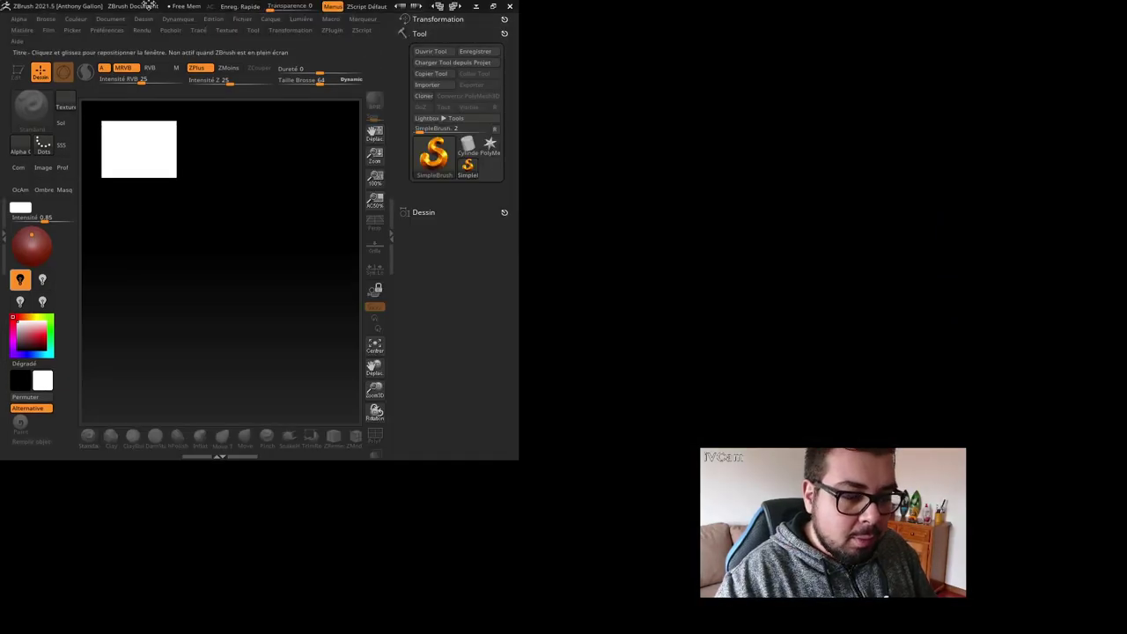
{"action": "left_click", "coordinate": [493, 6]}
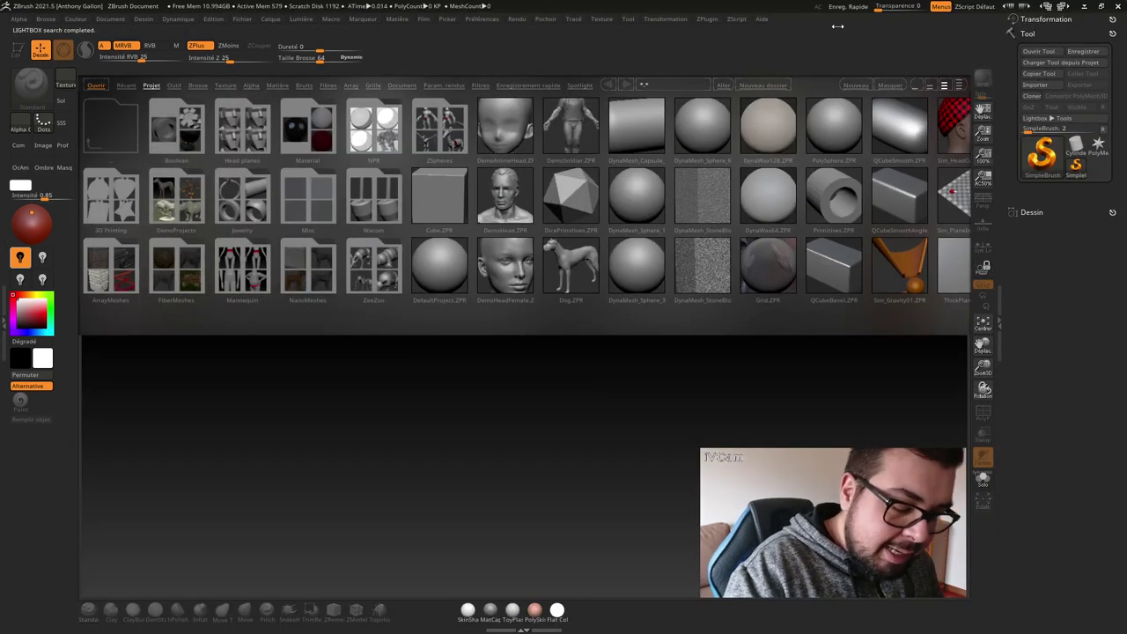
{"action": "left_click", "coordinate": [890, 85]}
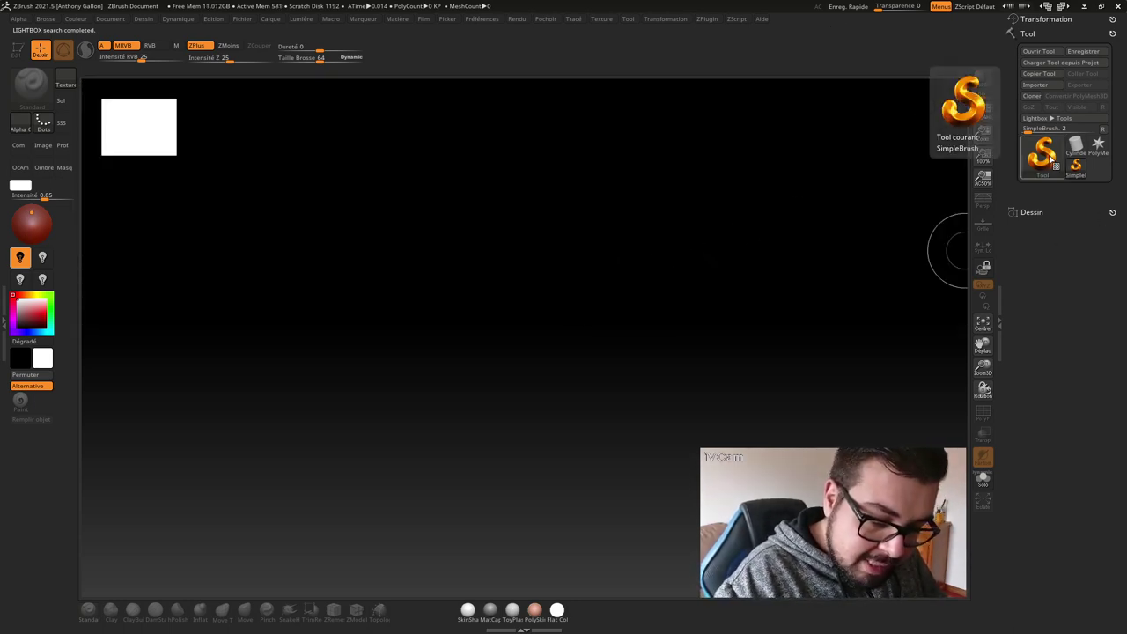
- Draw a Cube3D in the canvas centre, enter Edit mode and convert it to PolyMesh3D
{"action": "left_click", "coordinate": [1047, 160]}
{"action": "left_click", "coordinate": [1042, 157]}
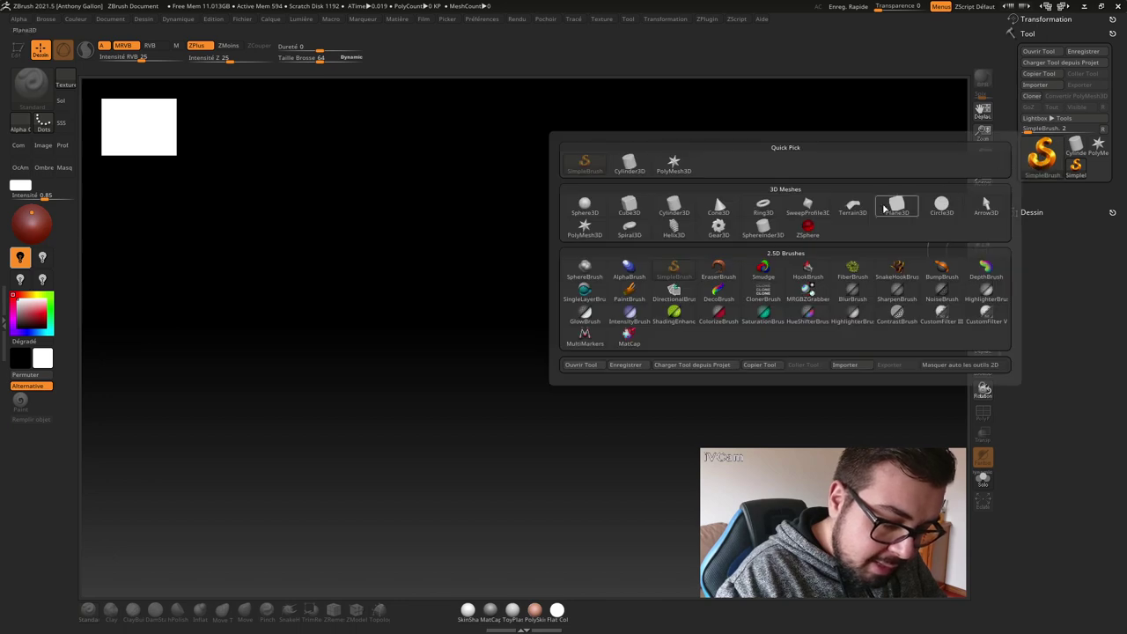
{"action": "left_click", "coordinate": [627, 204]}
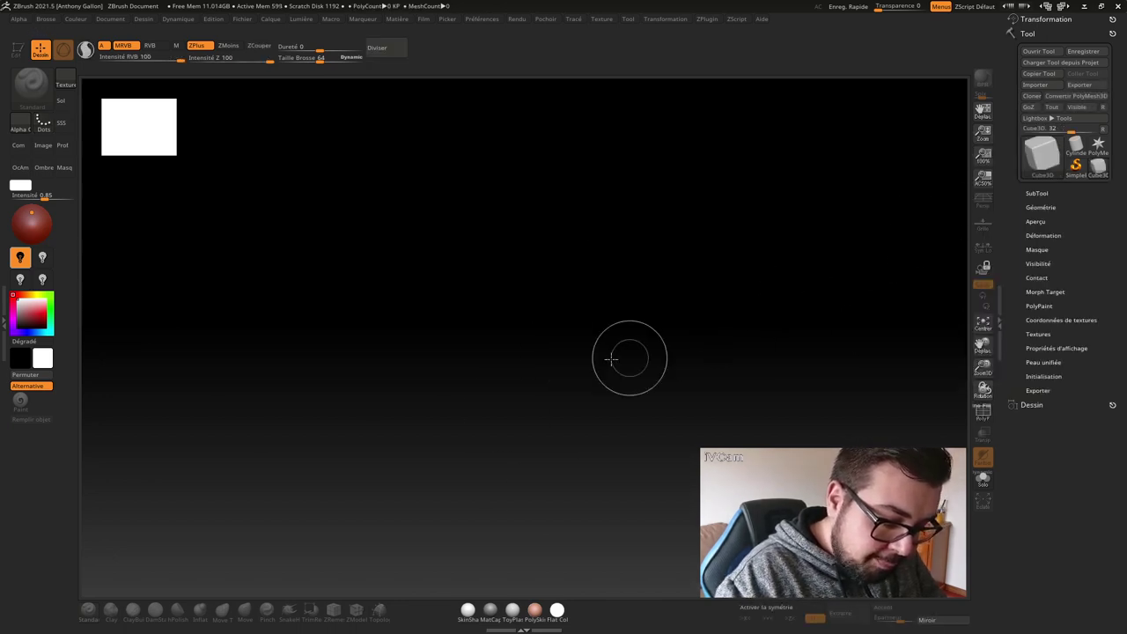
{"action": "left_click_drag", "start_coordinate": [529, 272], "coordinate": [526, 448]}
{"action": "key", "text": "t"}
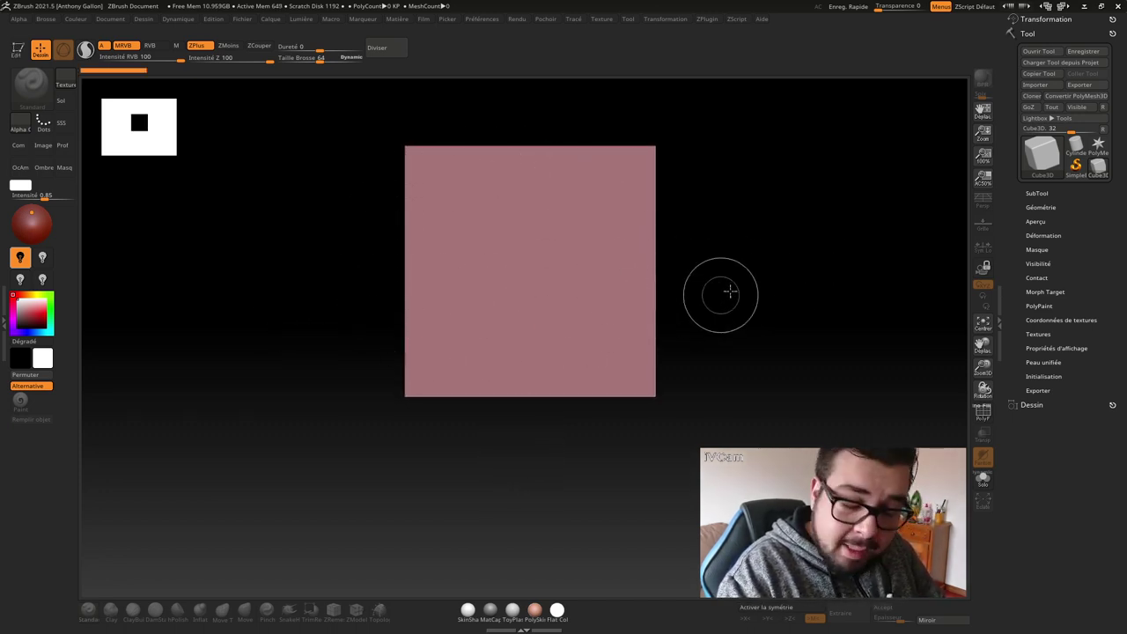
{"action": "left_click", "coordinate": [25, 53]}
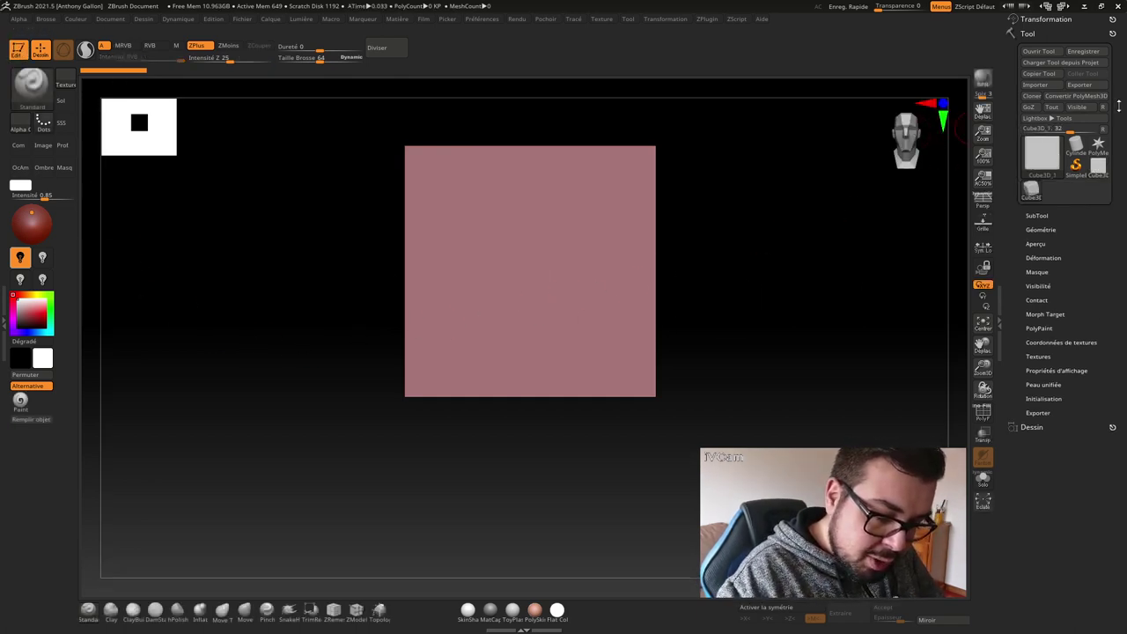
{"action": "left_click", "coordinate": [1088, 99]}
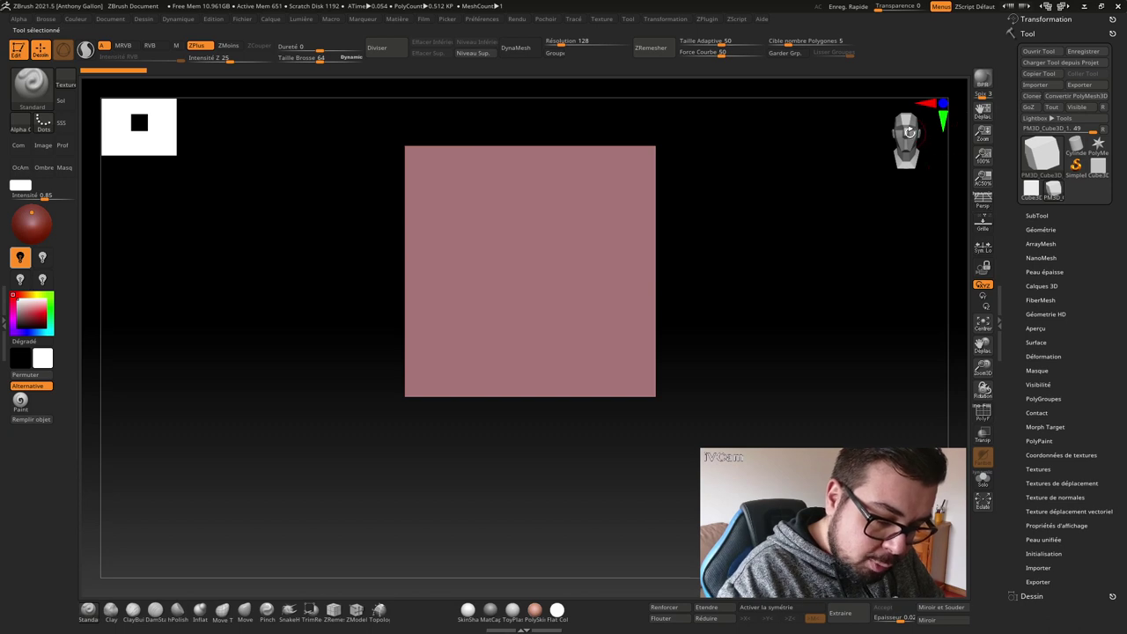
{"action": "left_click", "coordinate": [909, 131]}
{"action": "left_click", "coordinate": [908, 131]}
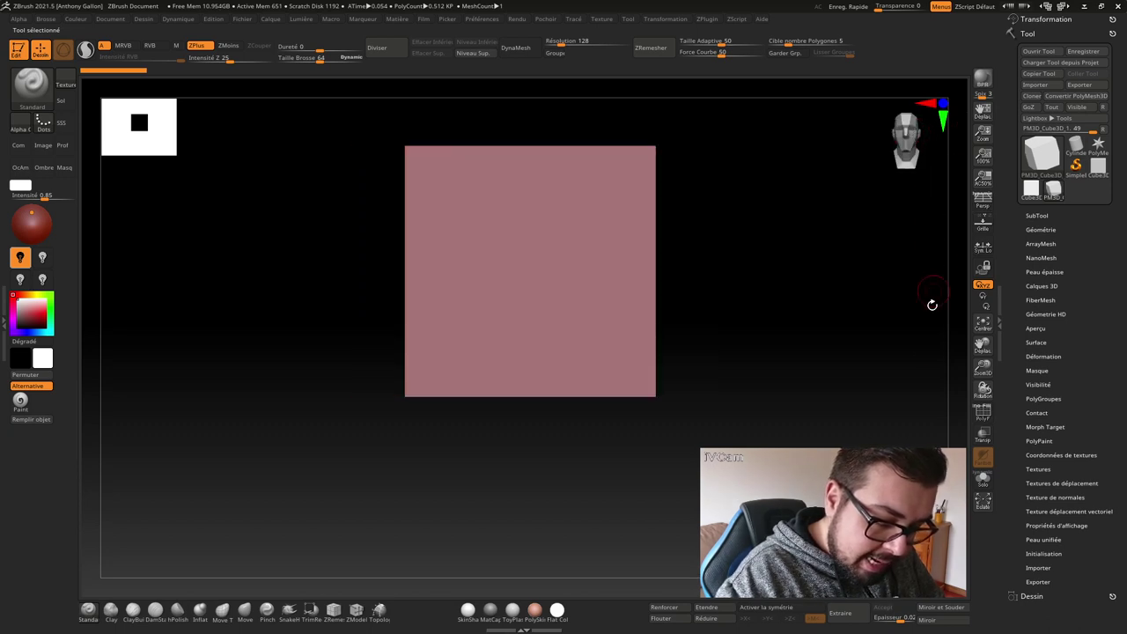
- Use the gizmo to squash the cube to about 65% height, then thin its depth
{"action": "key", "text": "w"}
{"action": "left_click_drag", "start_coordinate": [792, 204], "coordinate": [801, 260], "text": "alt"}
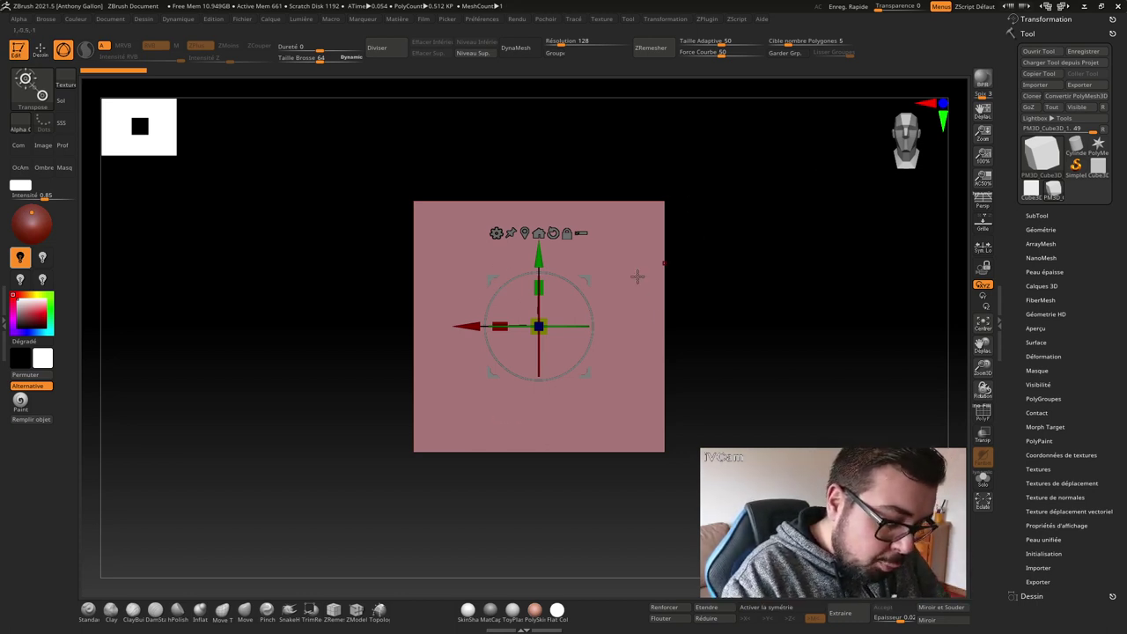
{"action": "left_click_drag", "start_coordinate": [542, 284], "coordinate": [542, 424]}
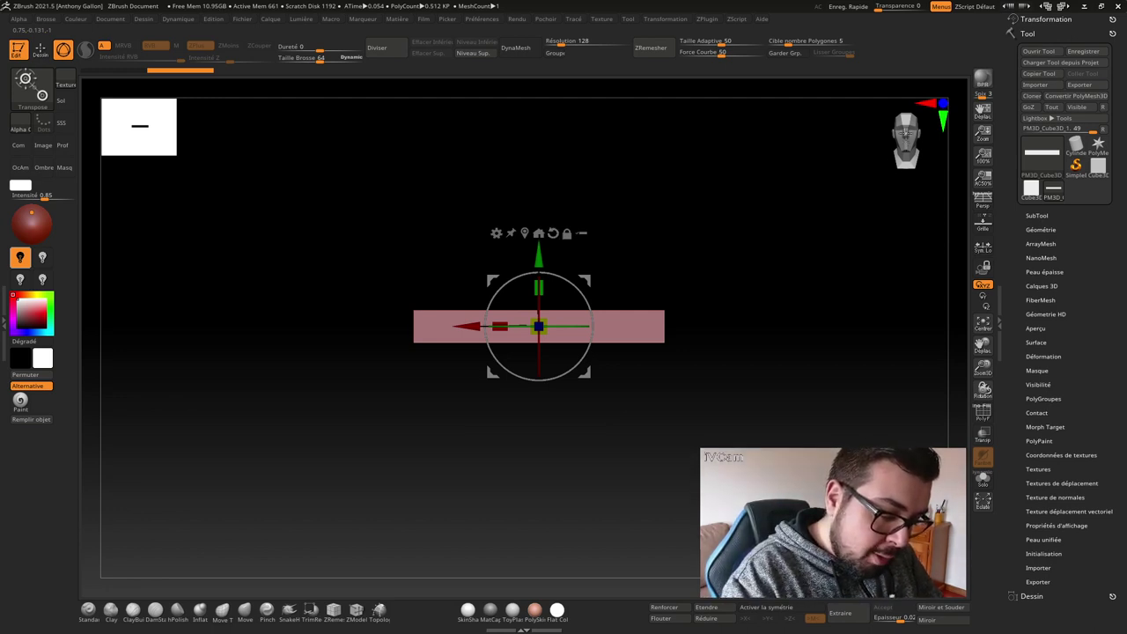
{"action": "left_click", "coordinate": [906, 123]}
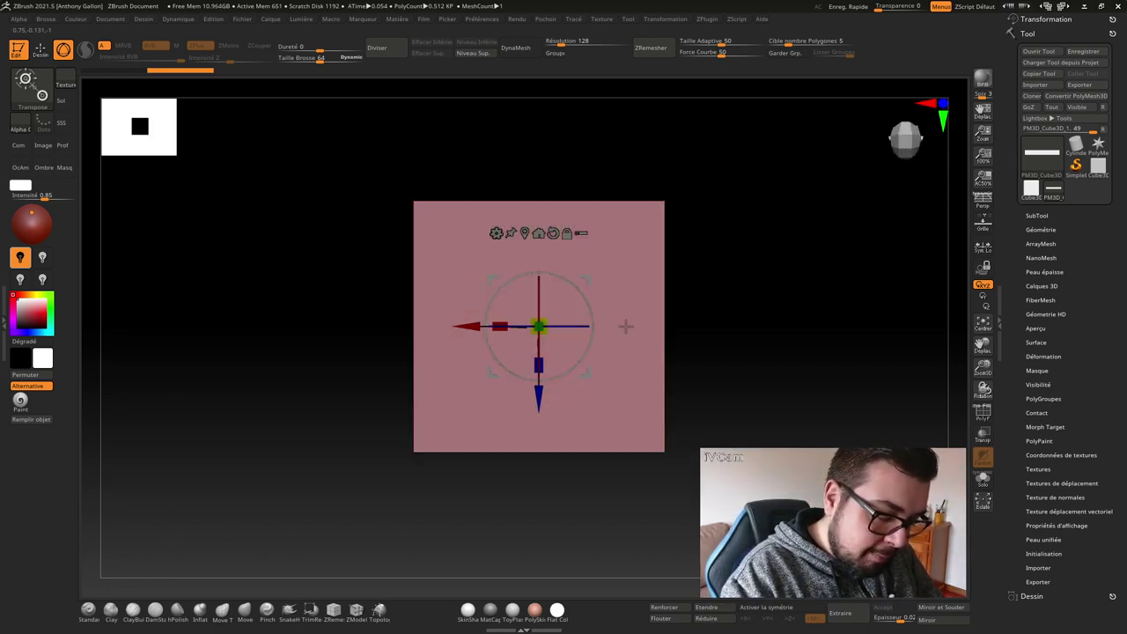
{"action": "left_click", "coordinate": [906, 138]}
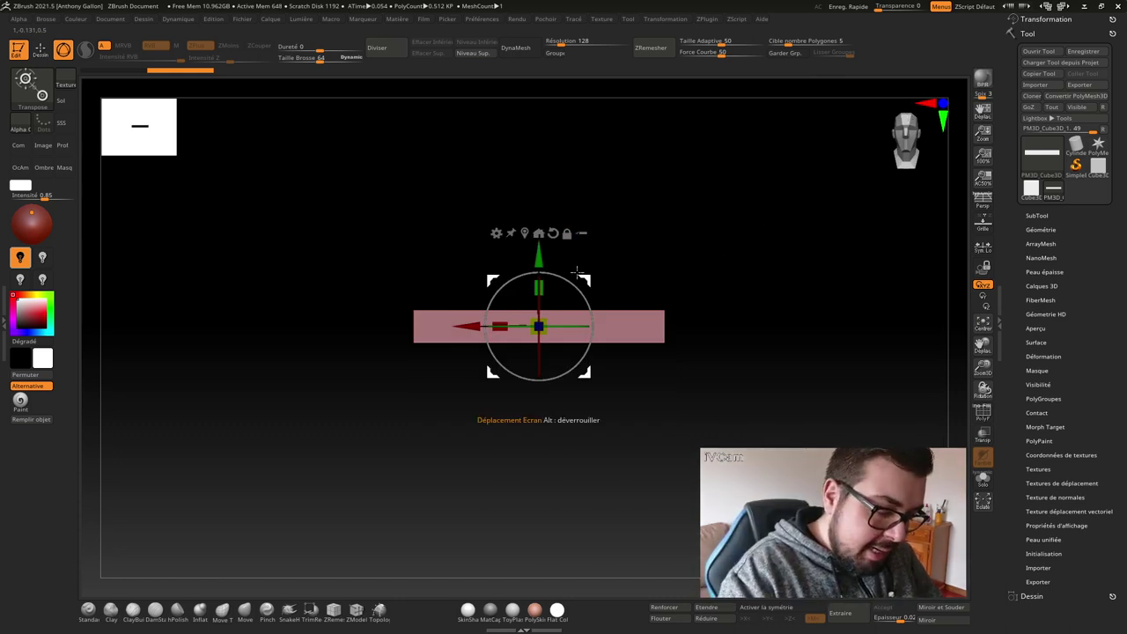
{"action": "left_click", "coordinate": [906, 148]}
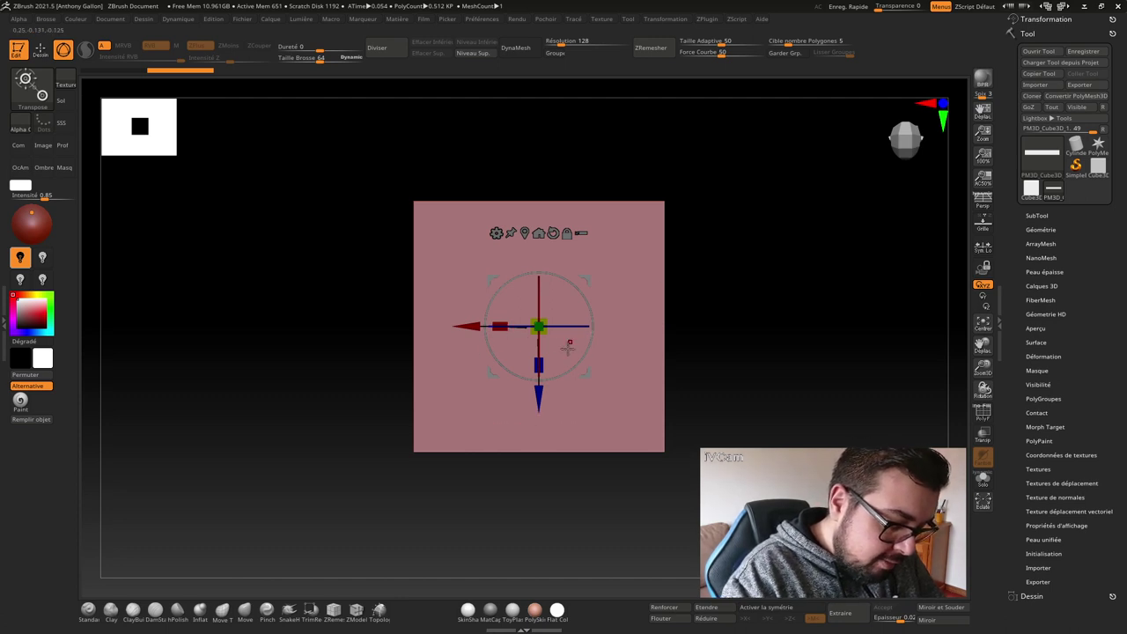
{"action": "left_click_drag", "start_coordinate": [539, 366], "coordinate": [875, 232]}
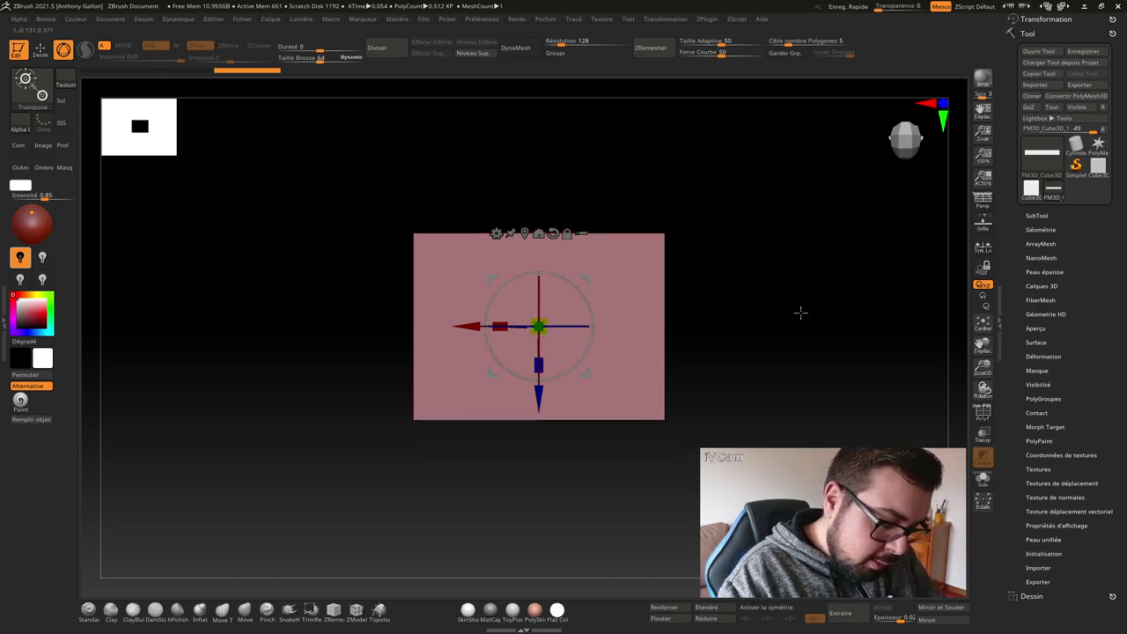
{"action": "key", "text": "q"}
{"action": "left_click_drag", "start_coordinate": [265, 352], "coordinate": [264, 335]}
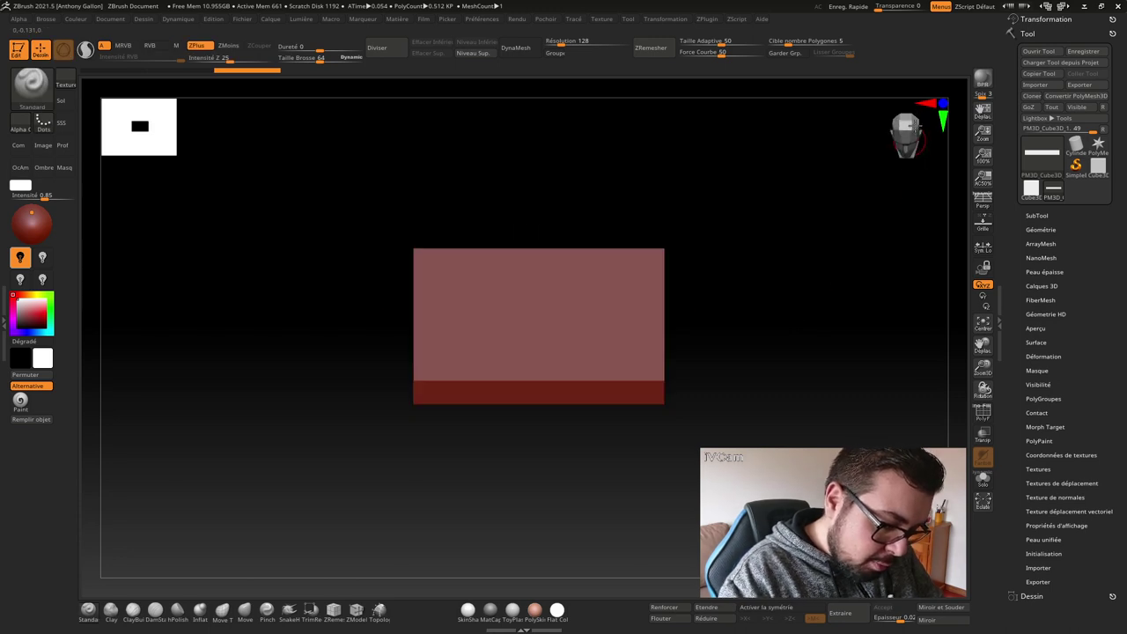
- Turn on the PolyF wireframe and polygroup overlay to inspect the slab's mesh
{"action": "left_click_drag", "start_coordinate": [905, 132], "coordinate": [893, 145]}
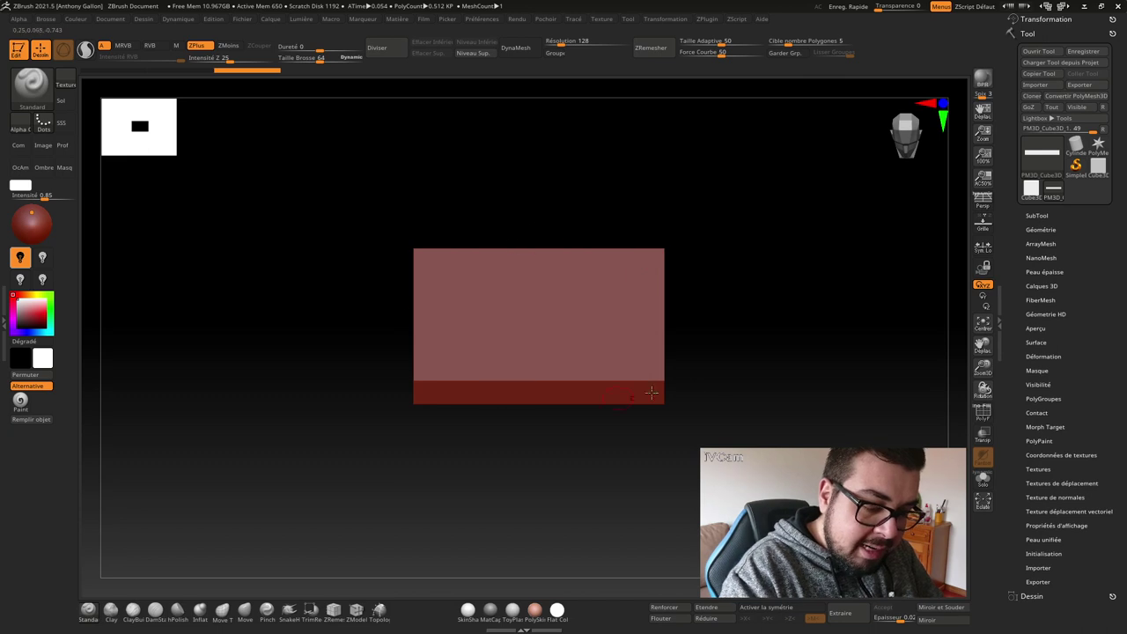
{"action": "left_click", "coordinate": [982, 414]}
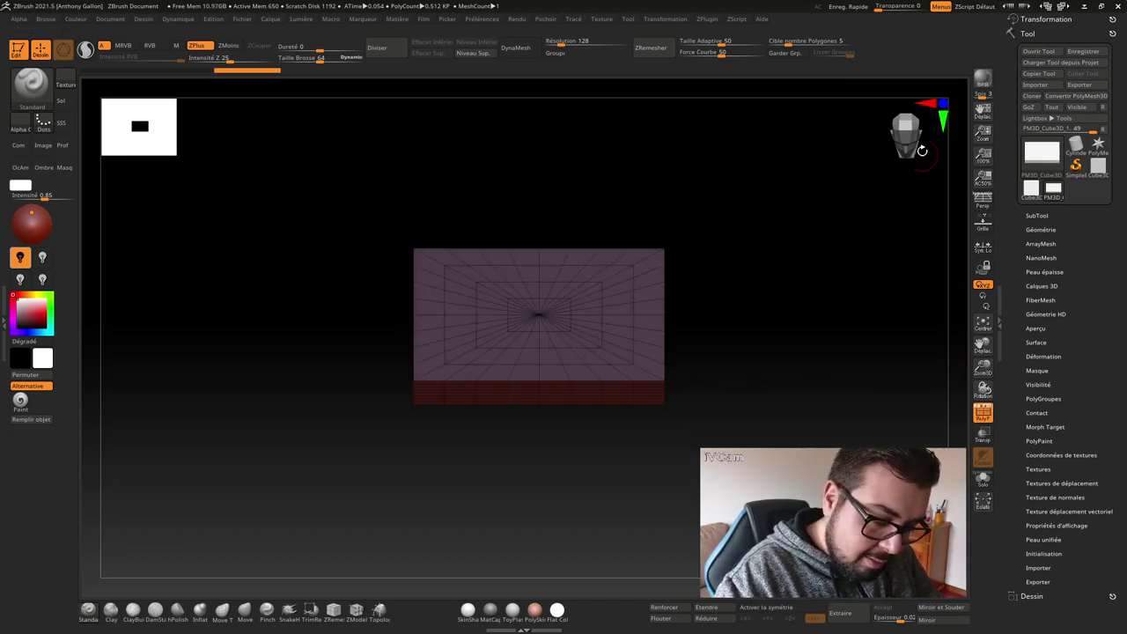
{"action": "left_click", "coordinate": [907, 130]}
{"action": "left_click", "coordinate": [913, 132]}
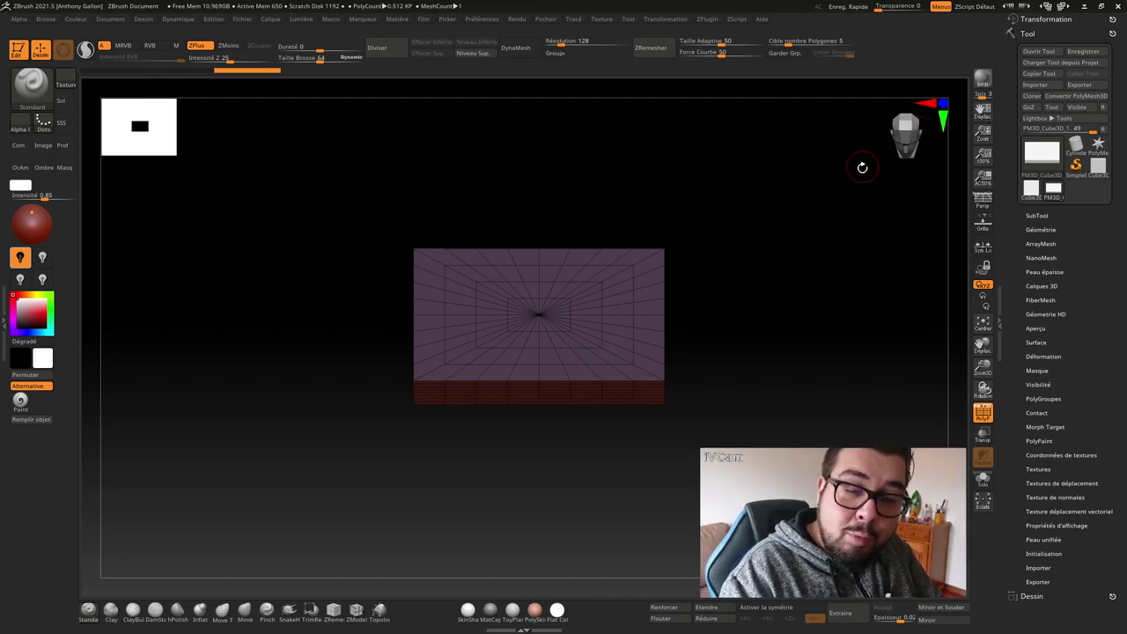
- Set the target polygon count to 0.1, ZRemesh the slab, and hide the wireframe
{"action": "left_click", "coordinate": [778, 43]}
{"action": "type", "text": "0.1"}
{"action": "key", "text": "Return"}
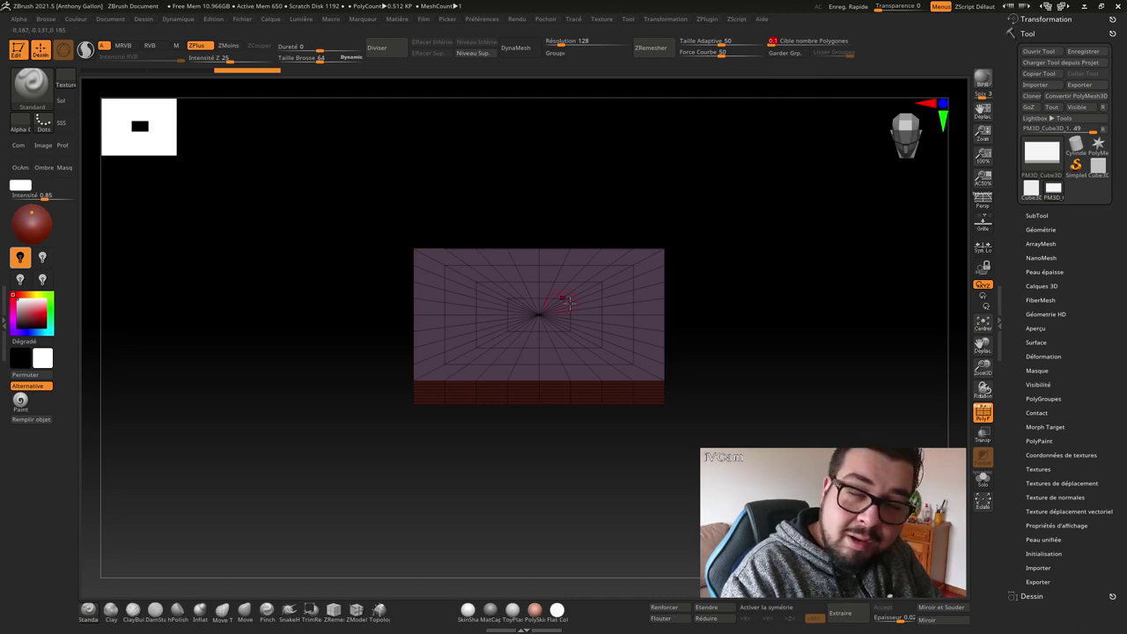
{"action": "left_click", "coordinate": [652, 51]}
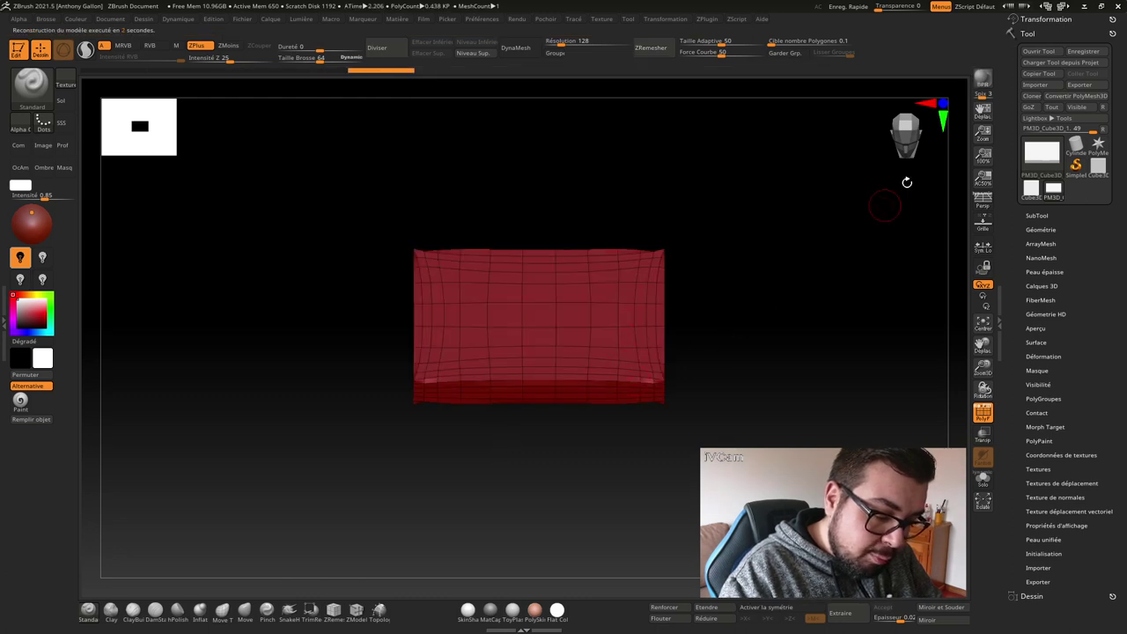
{"action": "left_click", "coordinate": [918, 107]}
{"action": "left_click", "coordinate": [918, 110]}
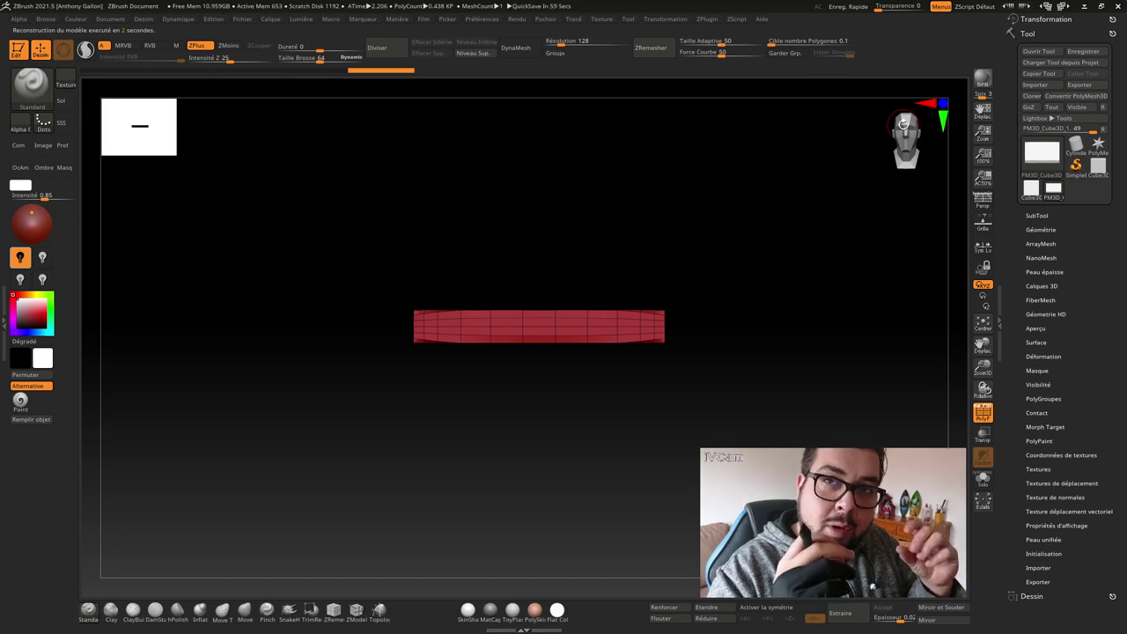
{"action": "left_click", "coordinate": [907, 142]}
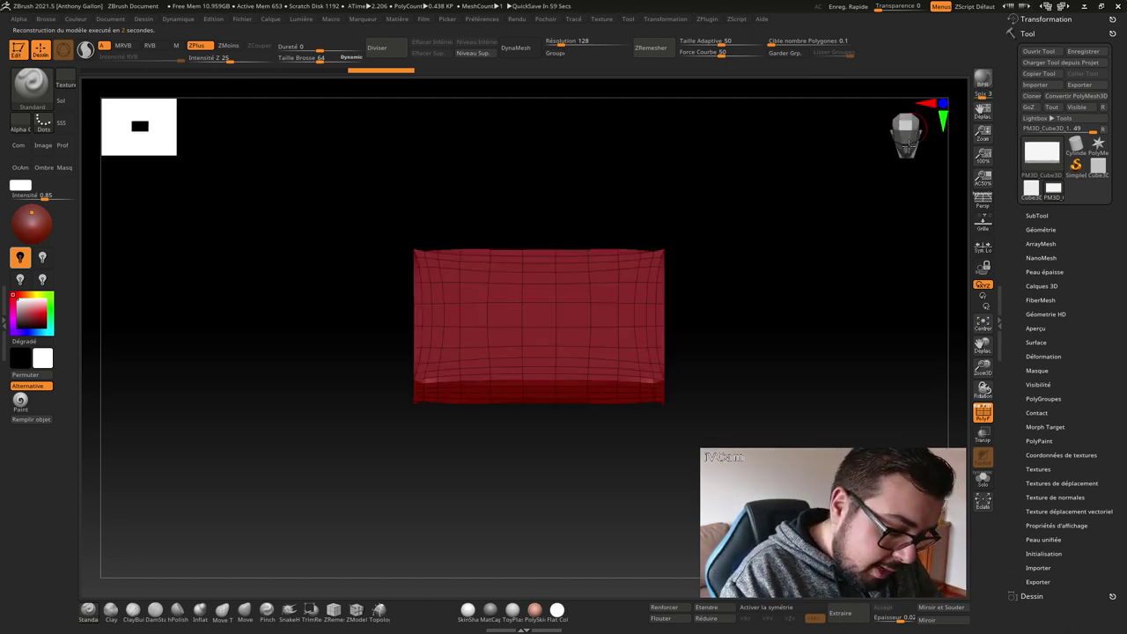
{"action": "left_click", "coordinate": [909, 143]}
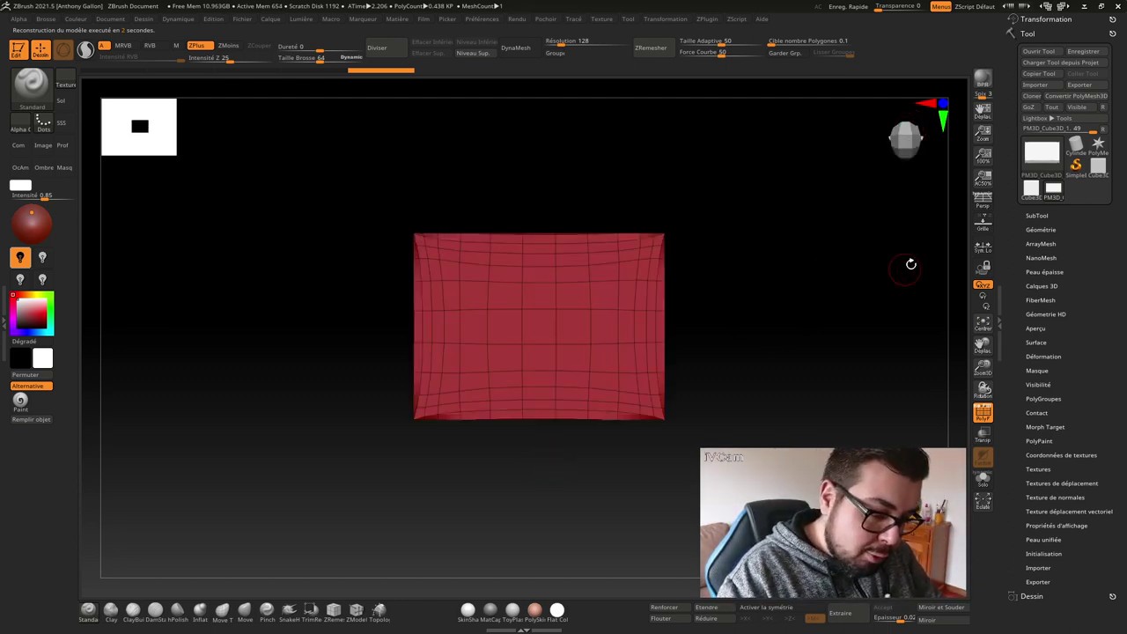
{"action": "left_click", "coordinate": [982, 412]}
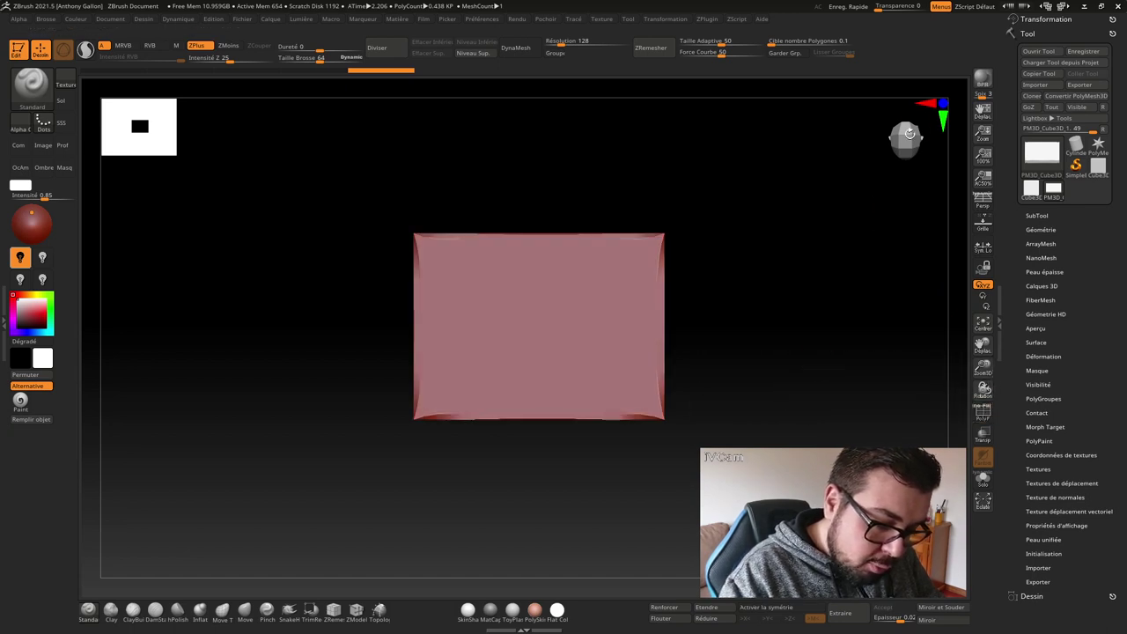
{"action": "left_click", "coordinate": [916, 106]}
- With a size-422 Move brush, pull the slab's corners and edges into an irregular outline
{"action": "left_click_drag", "start_coordinate": [908, 120], "coordinate": [907, 155]}
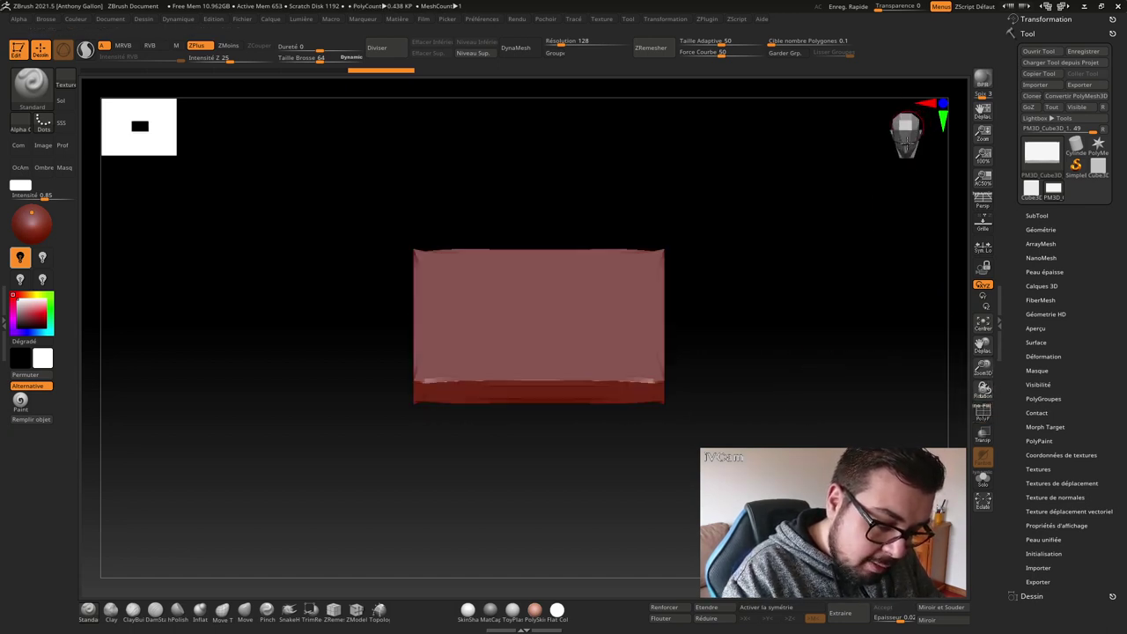
{"action": "left_click", "coordinate": [245, 609]}
{"action": "key", "text": "s"}
{"action": "left_click_drag", "start_coordinate": [739, 326], "coordinate": [775, 326]}
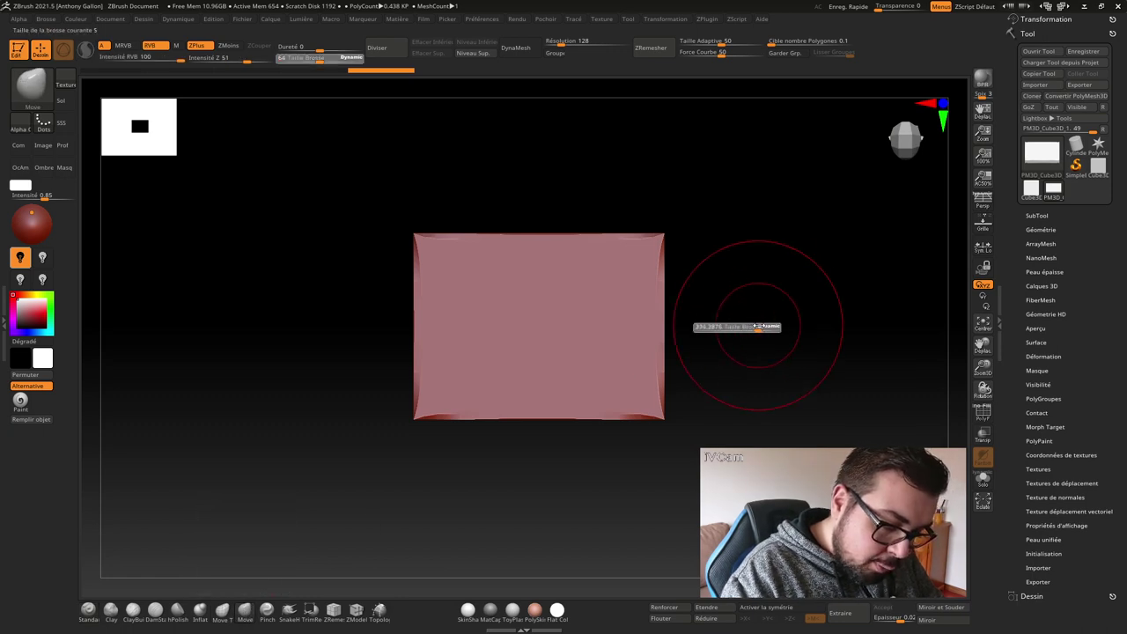
{"action": "left_click_drag", "start_coordinate": [710, 249], "coordinate": [746, 305], "text": "alt"}
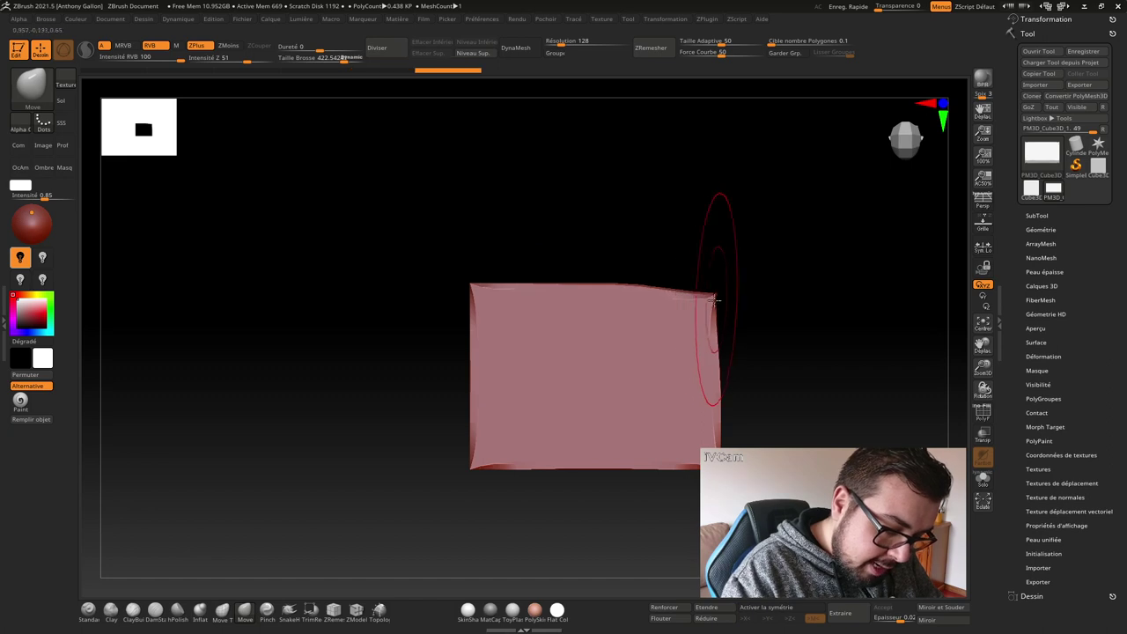
{"action": "left_click_drag", "start_coordinate": [719, 284], "coordinate": [704, 314]}
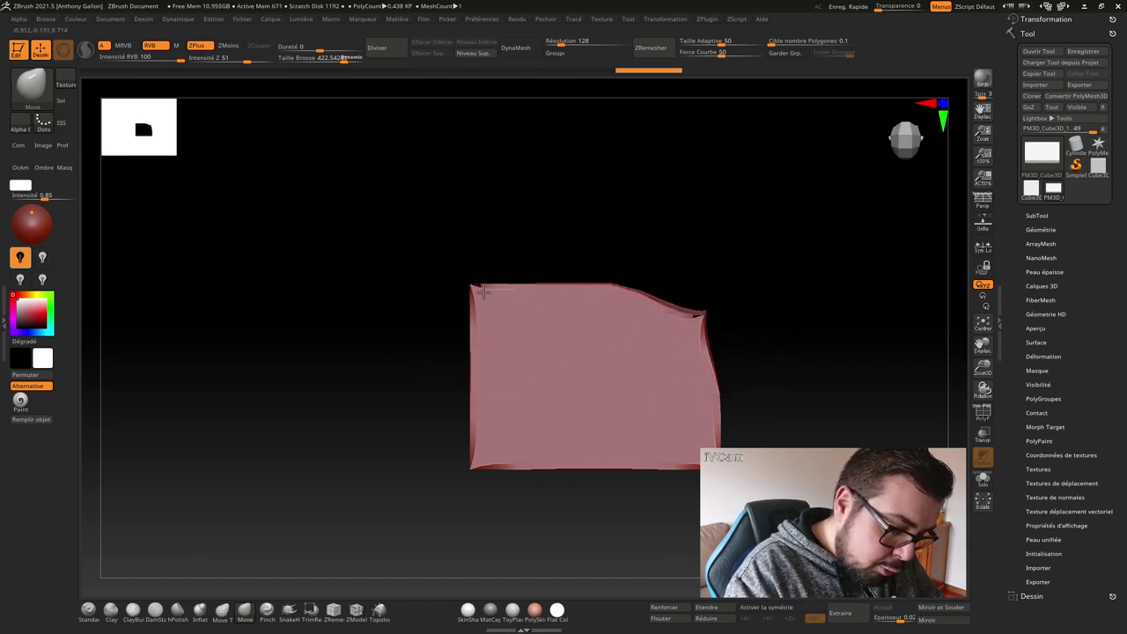
{"action": "left_click_drag", "start_coordinate": [472, 285], "coordinate": [496, 310]}
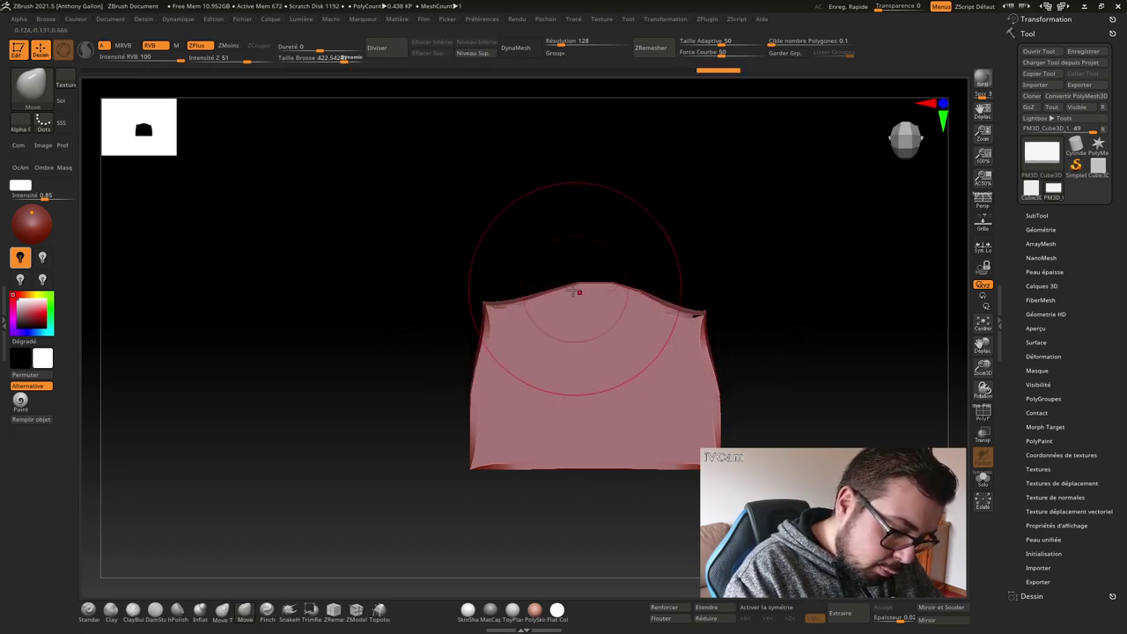
{"action": "left_click_drag", "start_coordinate": [473, 465], "coordinate": [483, 454]}
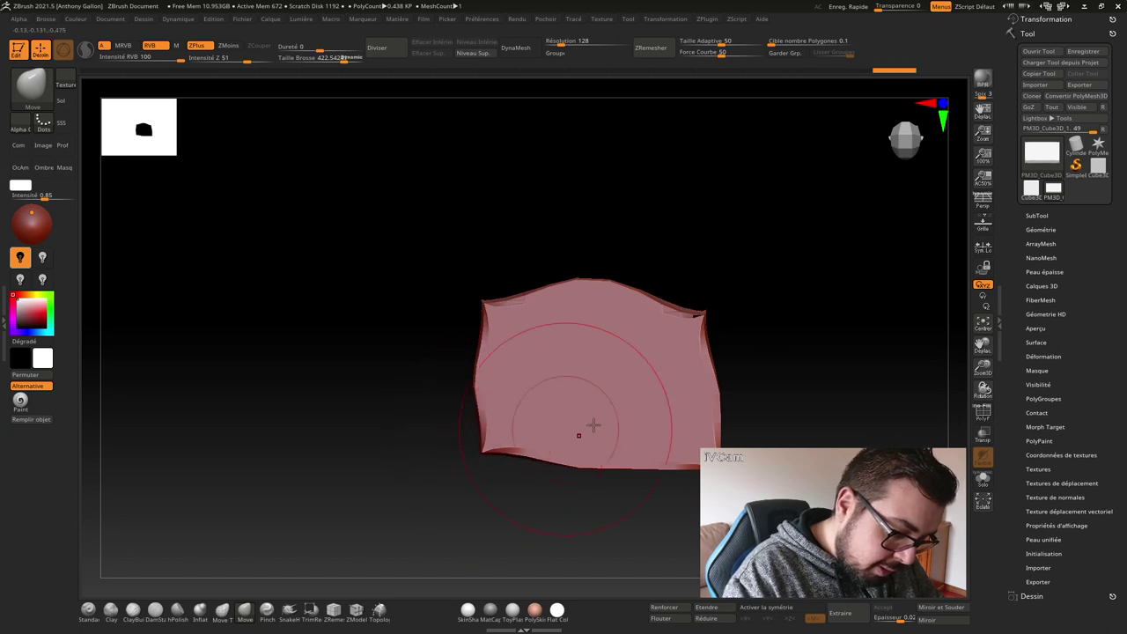
{"action": "mouse_move", "coordinate": [718, 465]}
{"action": "left_mouse_down"}
{"action": "mouse_move", "coordinate": [713, 449]}
{"action": "mouse_move", "coordinate": [604, 415]}
{"action": "left_mouse_up"}
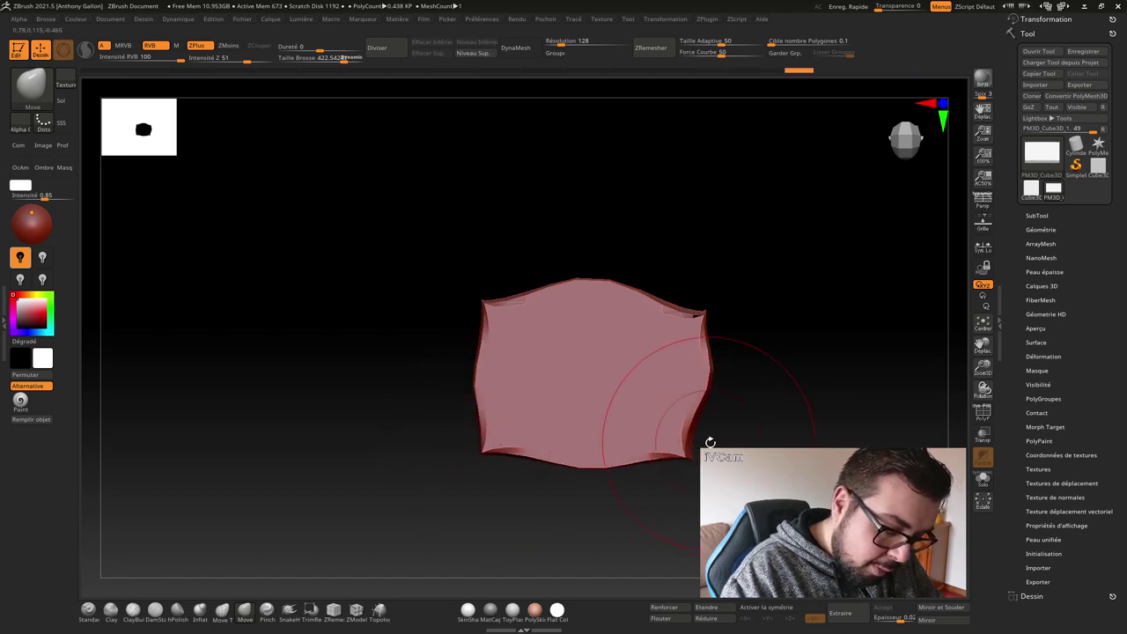
{"action": "left_click_drag", "start_coordinate": [718, 402], "coordinate": [740, 378]}
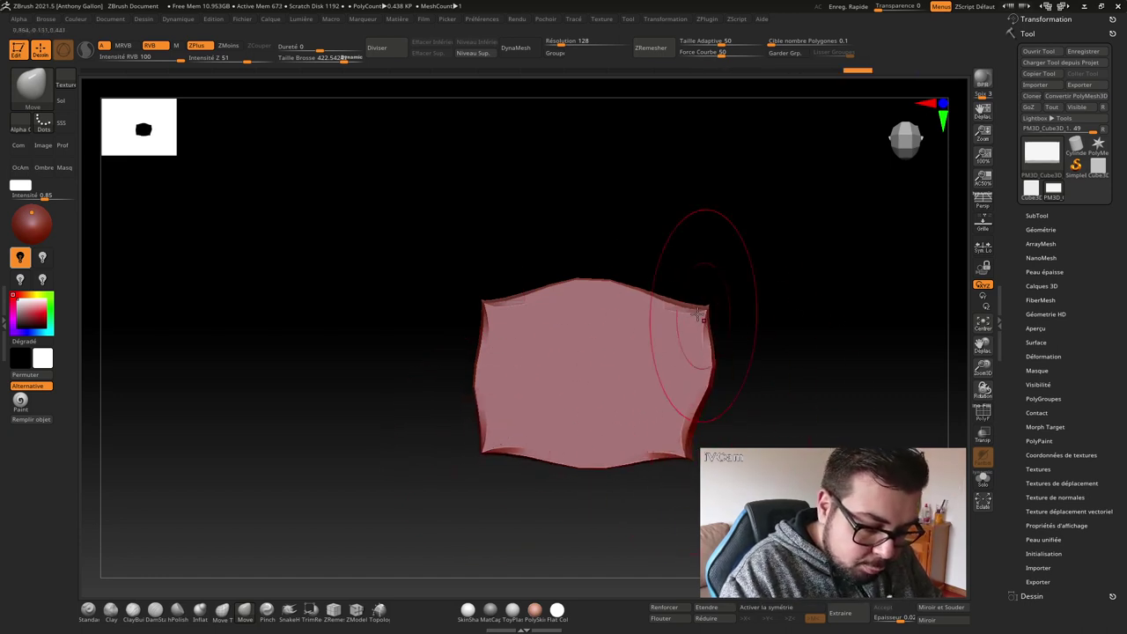
{"action": "left_click_drag", "start_coordinate": [656, 293], "coordinate": [616, 280]}
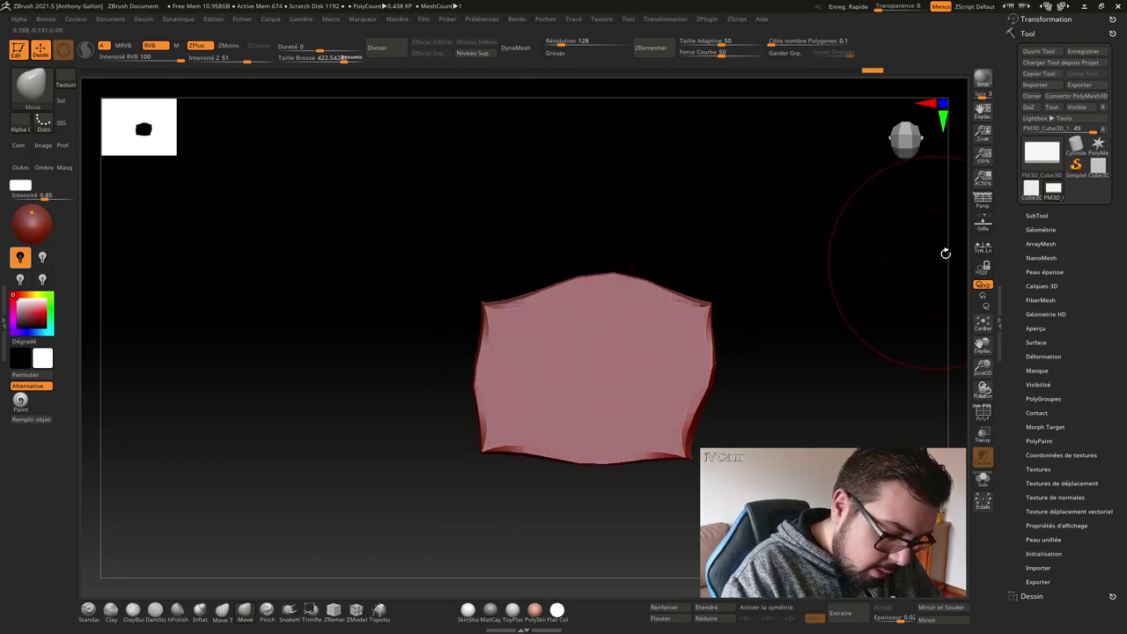
- Set ZRemesher Adaptive Size to 85 and remesh the reshaped slab
{"action": "left_click_drag", "start_coordinate": [904, 132], "coordinate": [905, 134]}
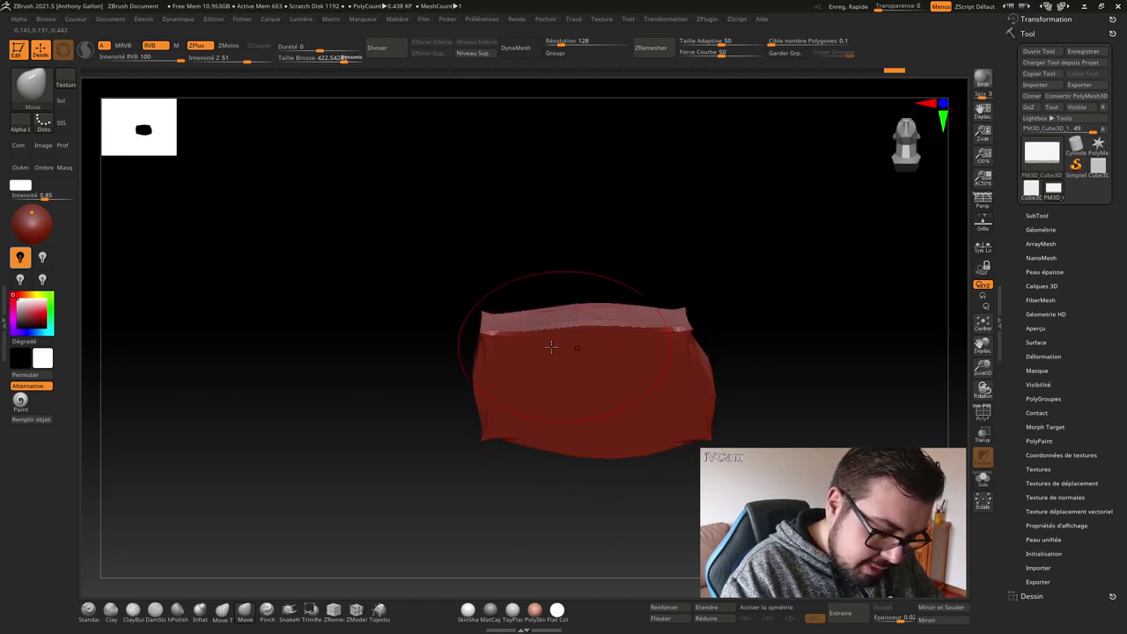
{"action": "left_click_drag", "start_coordinate": [905, 132], "coordinate": [904, 141]}
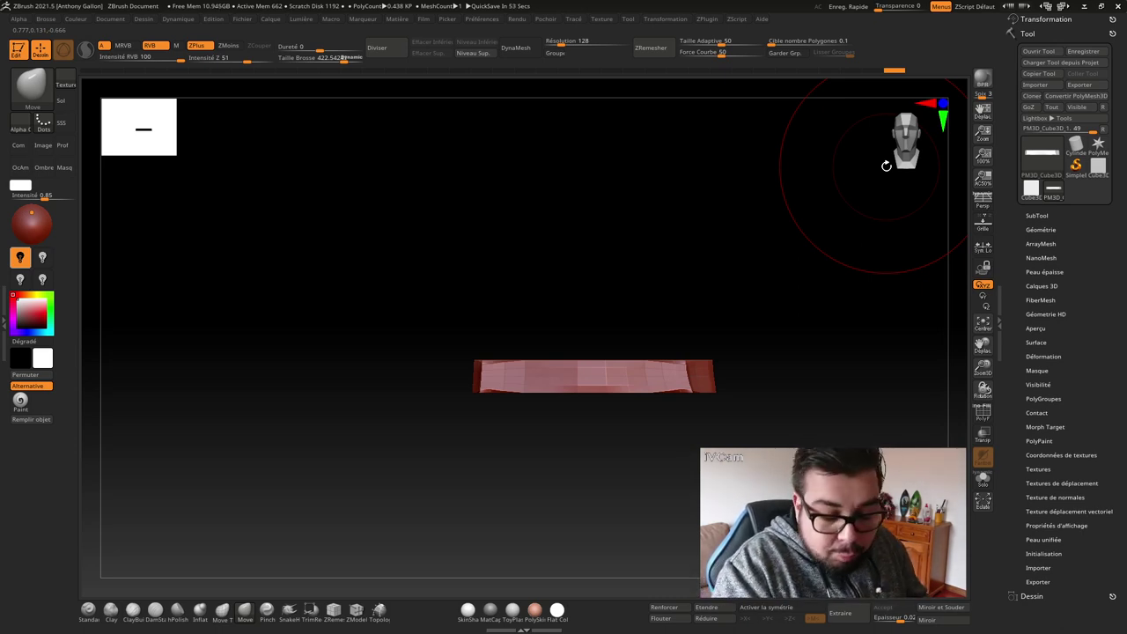
{"action": "left_click_drag", "start_coordinate": [905, 146], "coordinate": [907, 161]}
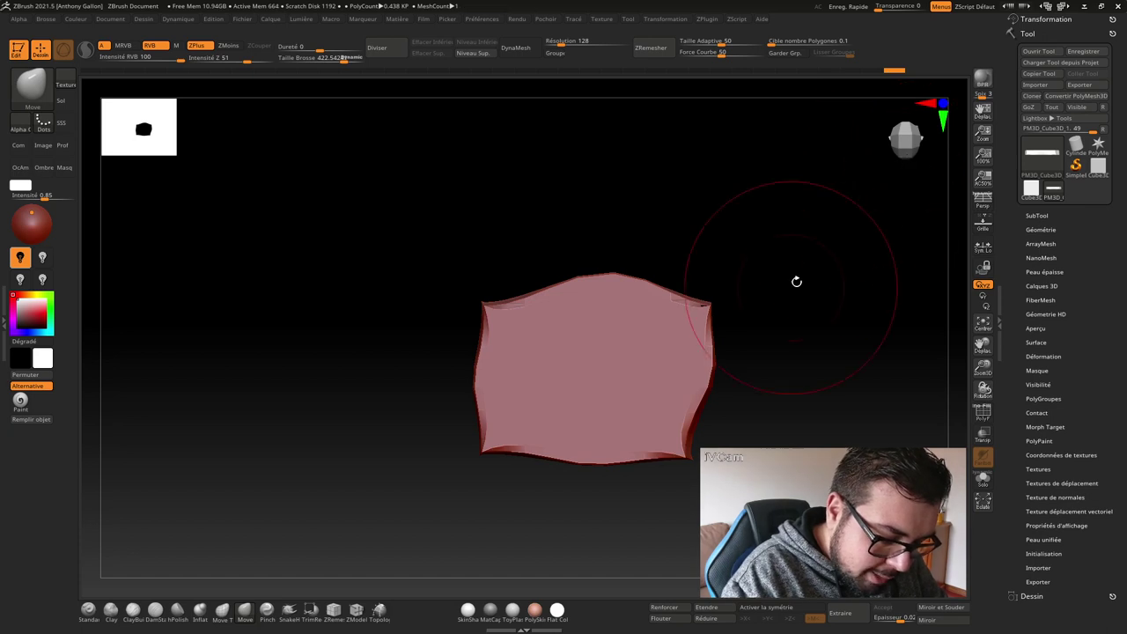
{"action": "left_click", "coordinate": [906, 132]}
{"action": "left_click_drag", "start_coordinate": [585, 399], "coordinate": [578, 466]}
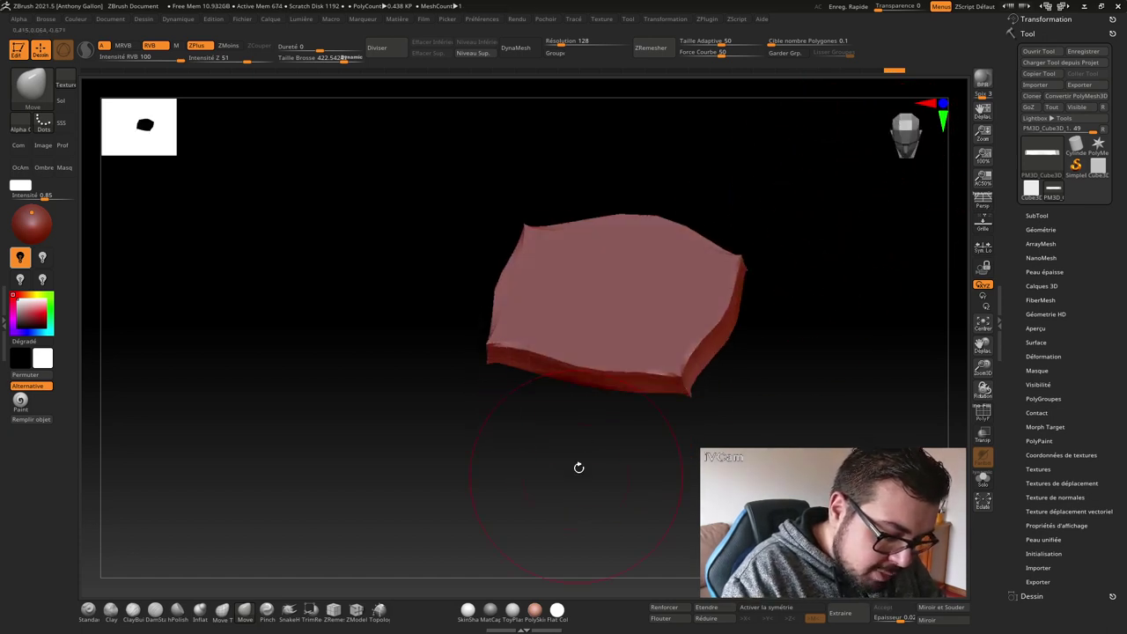
{"action": "left_click", "coordinate": [906, 132]}
{"action": "mouse_move", "coordinate": [905, 141]}
{"action": "left_mouse_down"}
{"action": "mouse_move", "coordinate": [911, 162]}
{"action": "mouse_move", "coordinate": [901, 127]}
{"action": "left_mouse_up"}
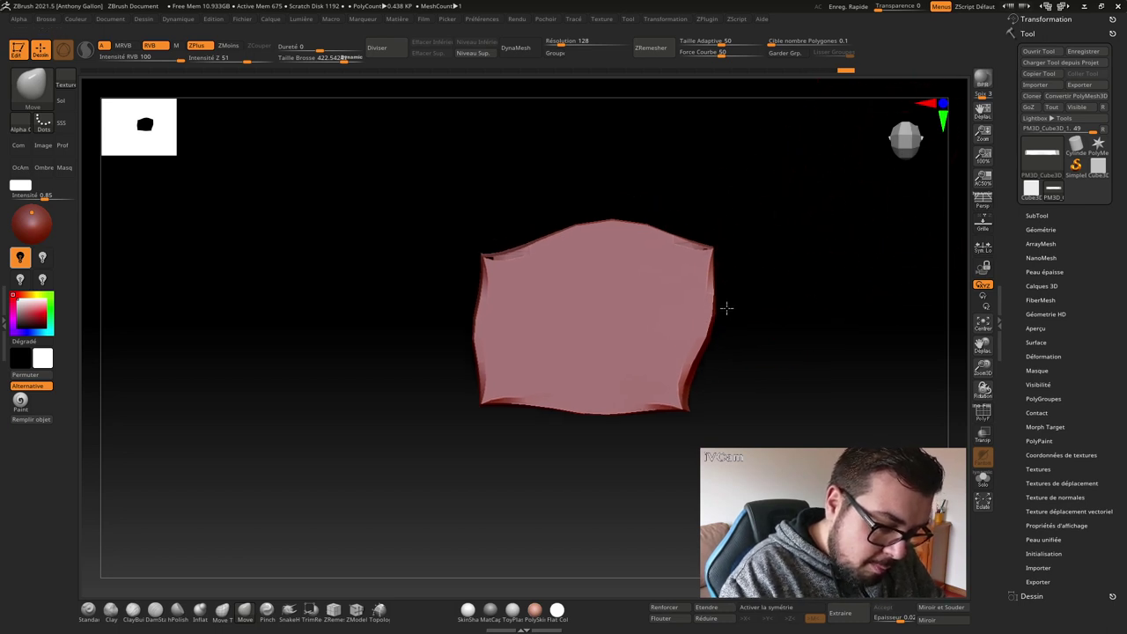
{"action": "mouse_move", "coordinate": [863, 176]}
{"action": "left_mouse_down"}
{"action": "mouse_move", "coordinate": [728, 307]}
{"action": "mouse_move", "coordinate": [622, 241]}
{"action": "left_mouse_up"}
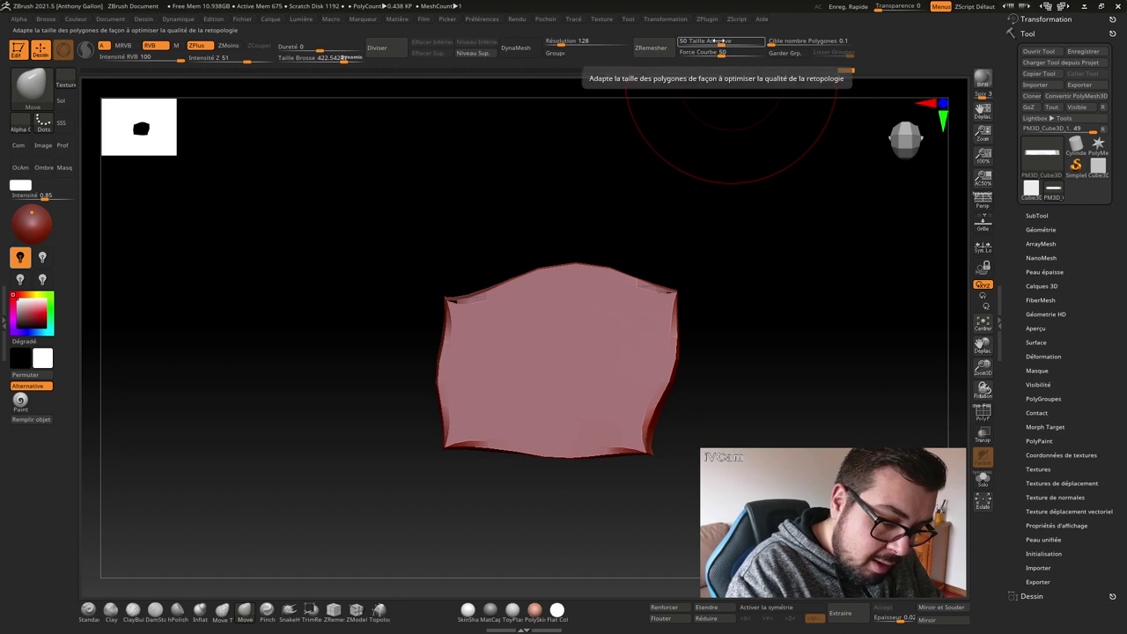
{"action": "left_click_drag", "start_coordinate": [729, 41], "coordinate": [731, 32]}
{"action": "type", "text": "85"}
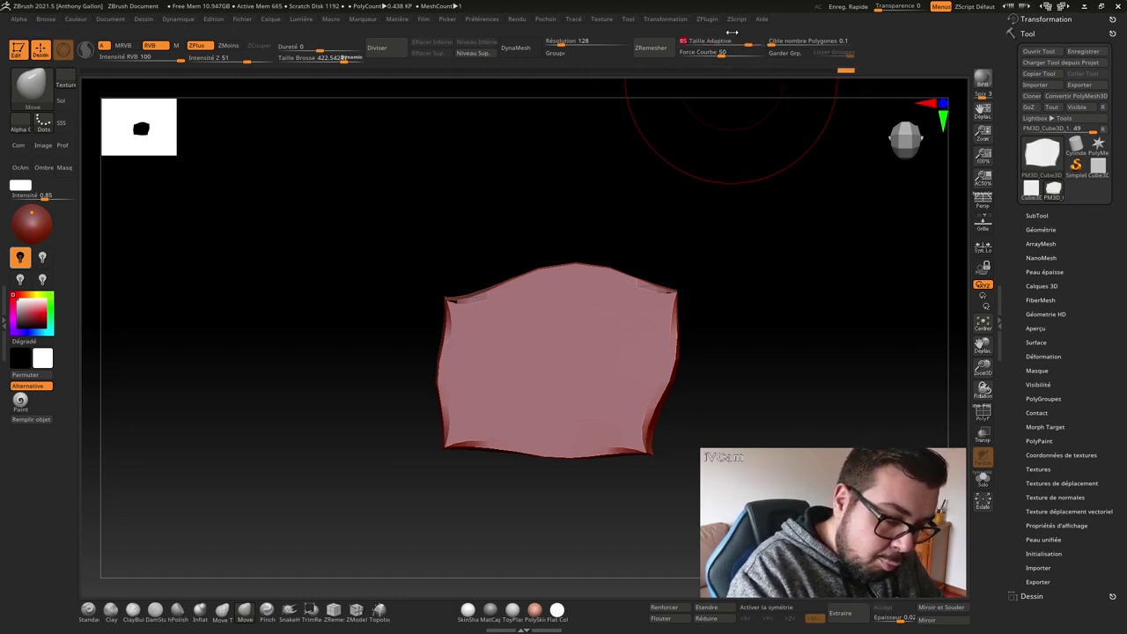
{"action": "key", "text": "Return"}
{"action": "left_click", "coordinate": [651, 47]}
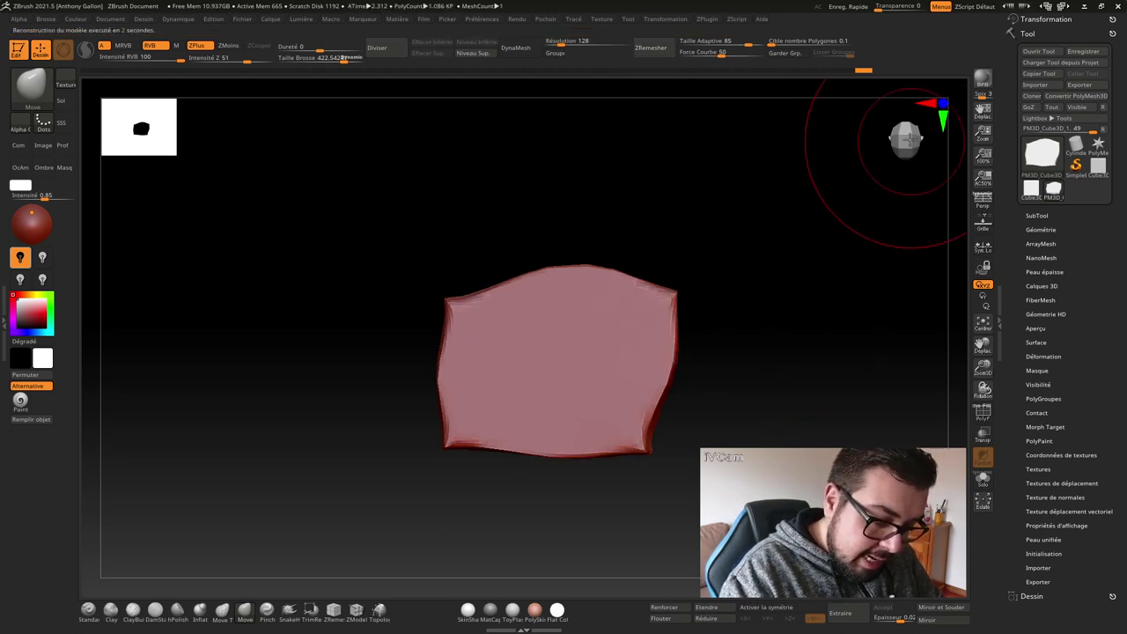
- Smooth the slab's edges with a brush of about 195, then subdivide with Ctrl+D
{"action": "left_click", "coordinate": [907, 138]}
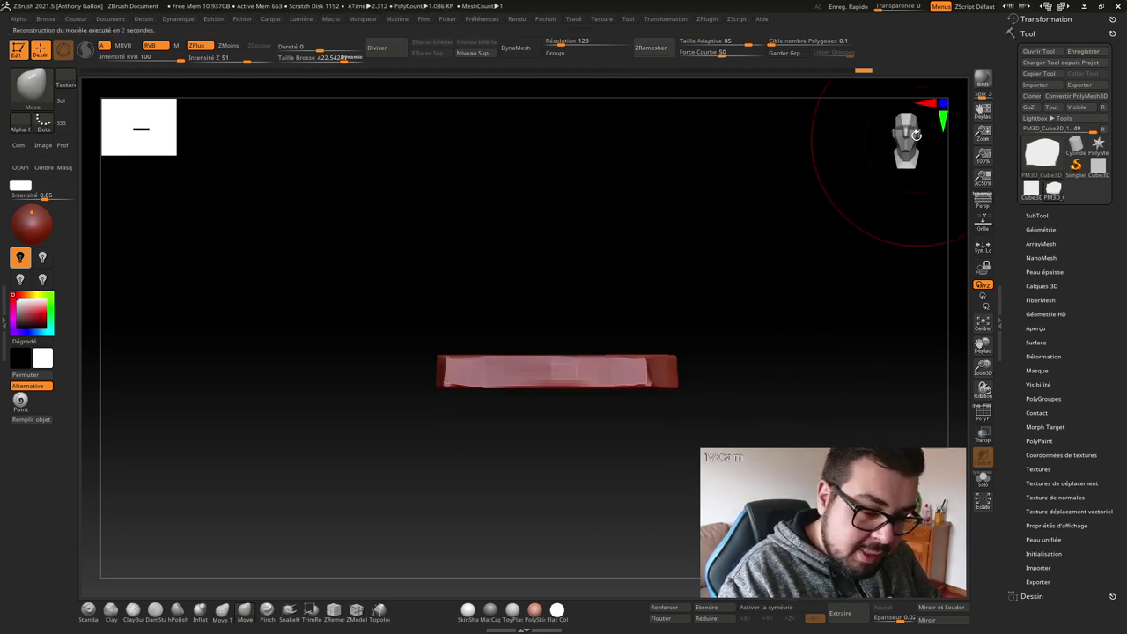
{"action": "left_click_drag", "start_coordinate": [916, 134], "coordinate": [909, 141]}
{"action": "key", "text": "ctrl"}
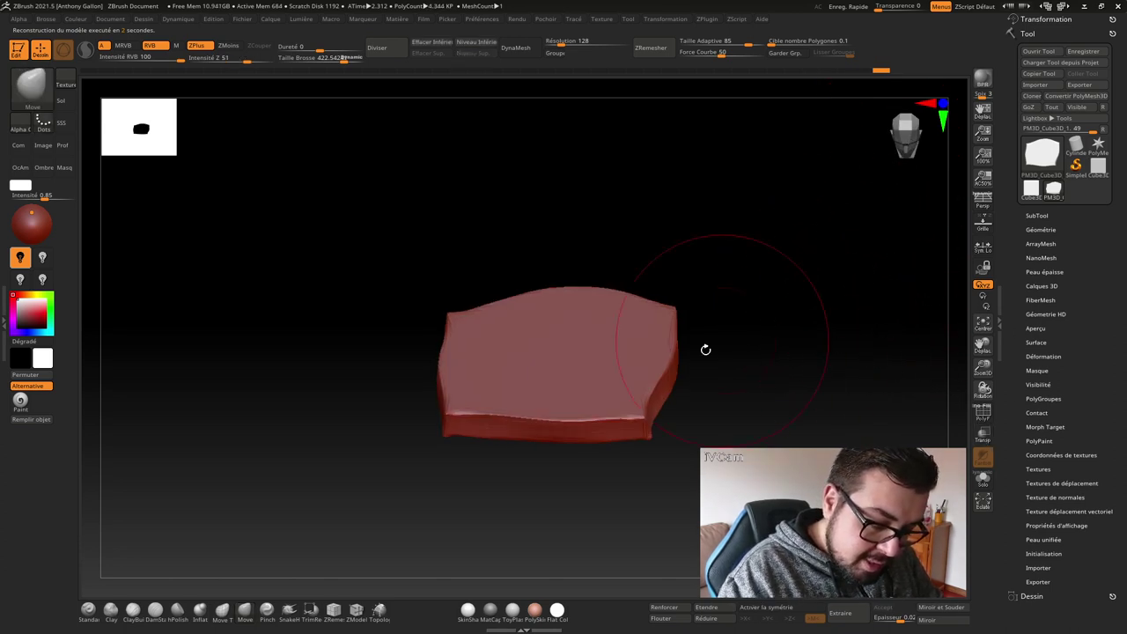
{"action": "mouse_move", "coordinate": [705, 350]}
{"action": "left_mouse_down"}
{"action": "mouse_move", "coordinate": [787, 350]}
{"action": "mouse_move", "coordinate": [755, 322]}
{"action": "mouse_move", "coordinate": [737, 428]}
{"action": "mouse_move", "coordinate": [763, 396]}
{"action": "mouse_move", "coordinate": [741, 351]}
{"action": "left_mouse_up"}
{"action": "key", "text": "s"}
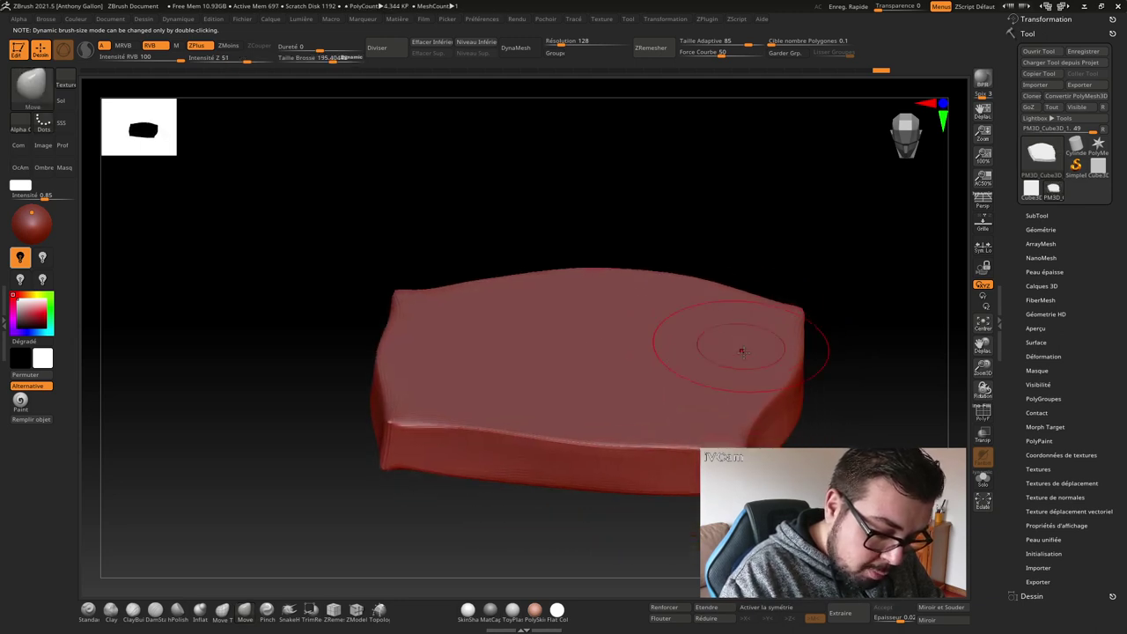
{"action": "key", "text": "space"}
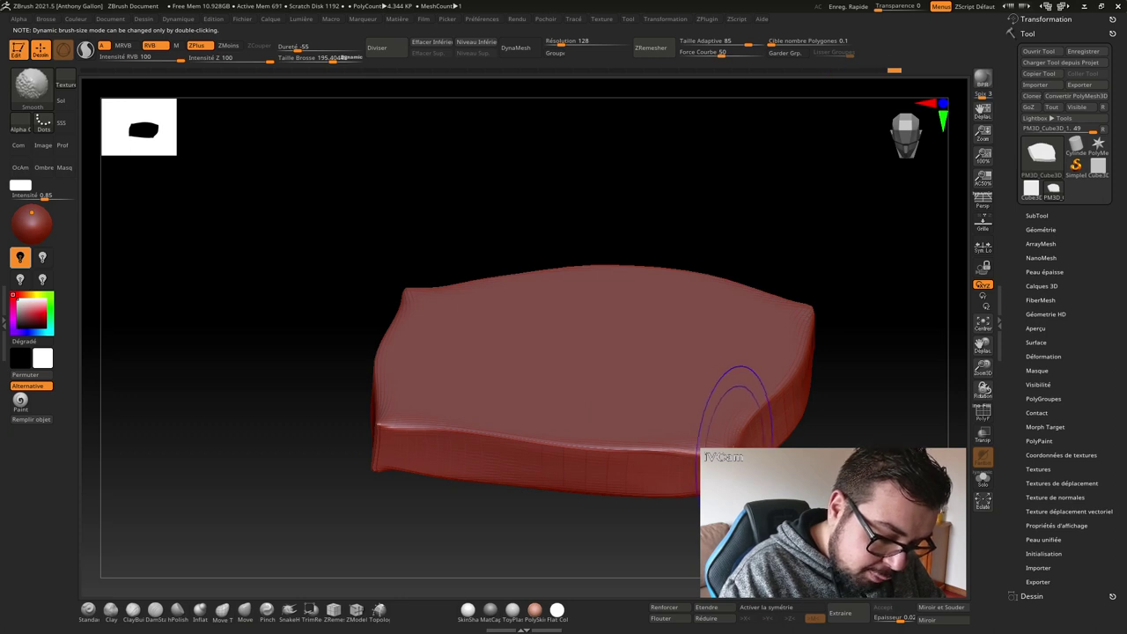
{"action": "left_click_drag", "start_coordinate": [765, 422], "coordinate": [466, 411]}
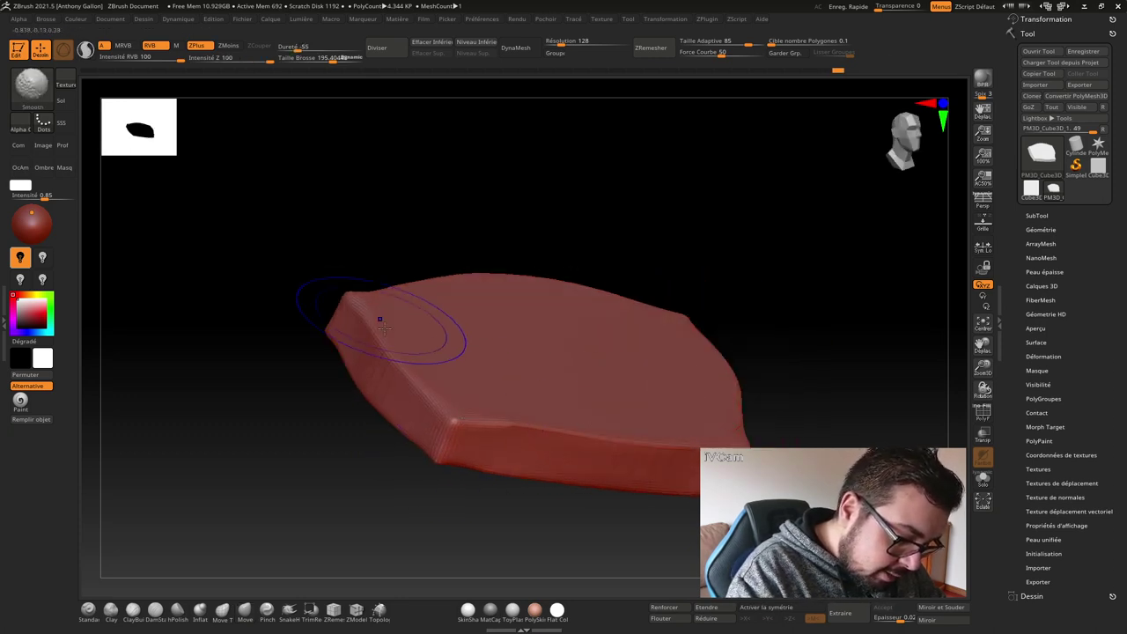
{"action": "mouse_move", "coordinate": [330, 316]}
{"action": "left_mouse_down"}
{"action": "mouse_move", "coordinate": [681, 335]}
{"action": "mouse_move", "coordinate": [747, 314]}
{"action": "left_mouse_up"}
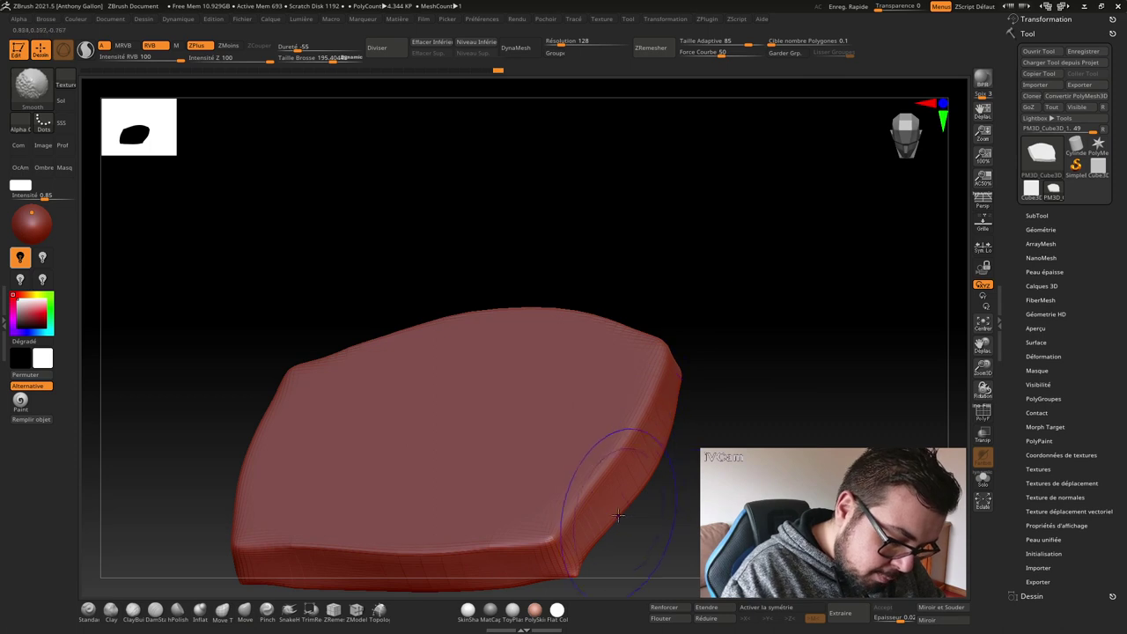
{"action": "mouse_move", "coordinate": [880, 159]}
{"action": "left_mouse_down"}
{"action": "mouse_move", "coordinate": [776, 282]}
{"action": "mouse_move", "coordinate": [780, 322]}
{"action": "left_mouse_up"}
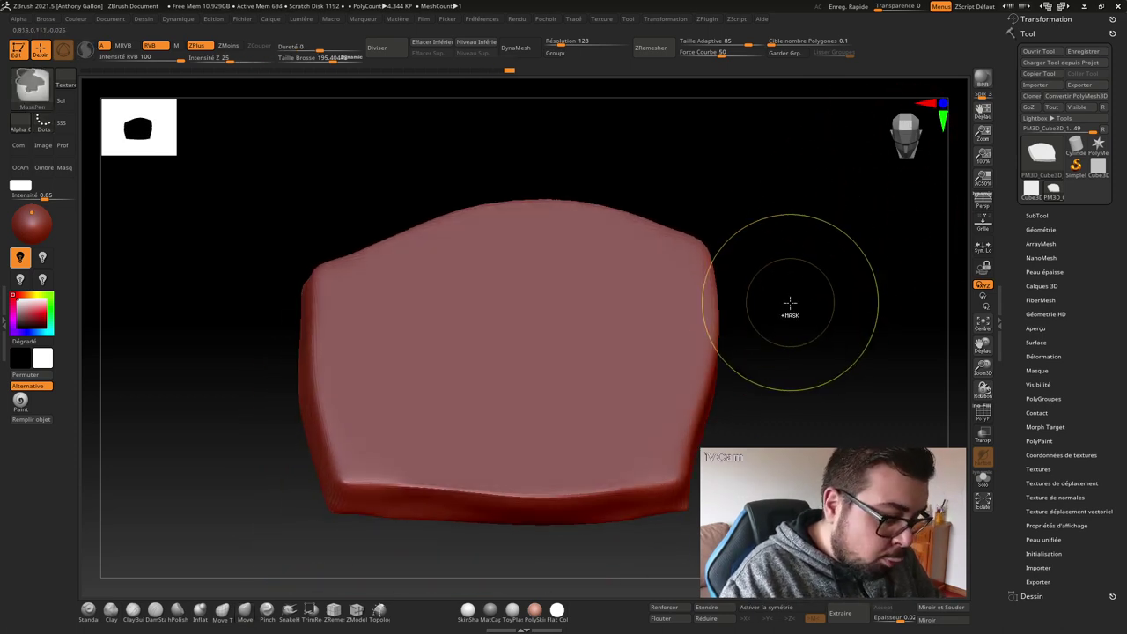
{"action": "key", "text": "ctrl+d"}
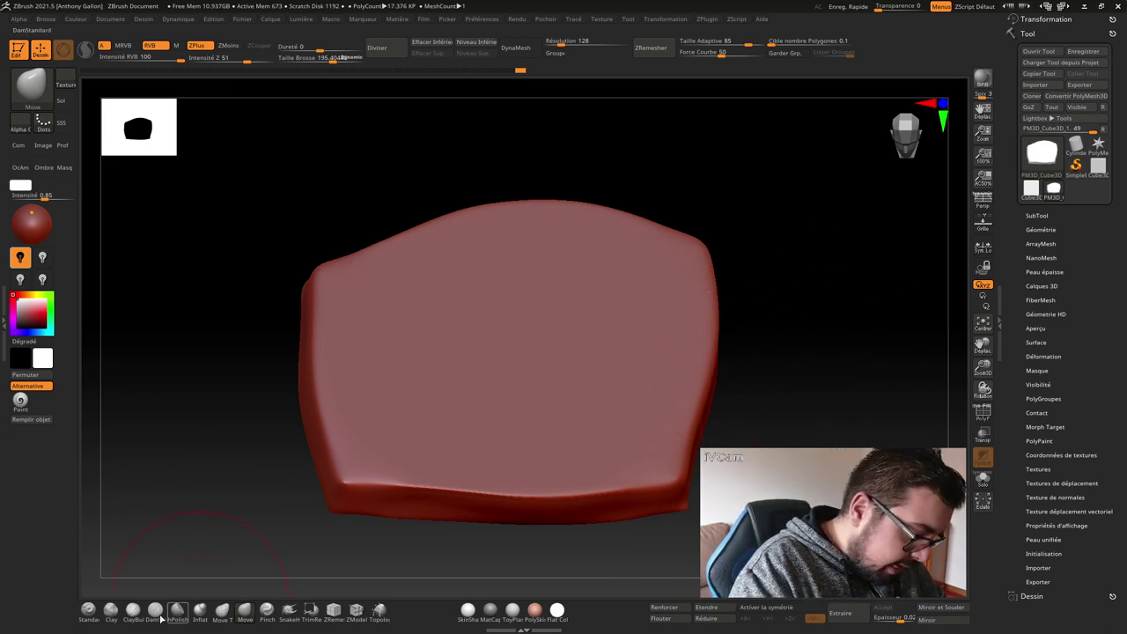
- With ClayBuildup at size about 155, build and soften creases on the rock's upper-left and left side
{"action": "left_click", "coordinate": [133, 609]}
{"action": "key", "text": "s"}
{"action": "mouse_move", "coordinate": [667, 388]}
{"action": "left_mouse_down"}
{"action": "mouse_move", "coordinate": [645, 392]}
{"action": "mouse_move", "coordinate": [655, 370]}
{"action": "mouse_move", "coordinate": [502, 372]}
{"action": "mouse_move", "coordinate": [523, 388]}
{"action": "left_mouse_up"}
{"action": "key", "text": "s"}
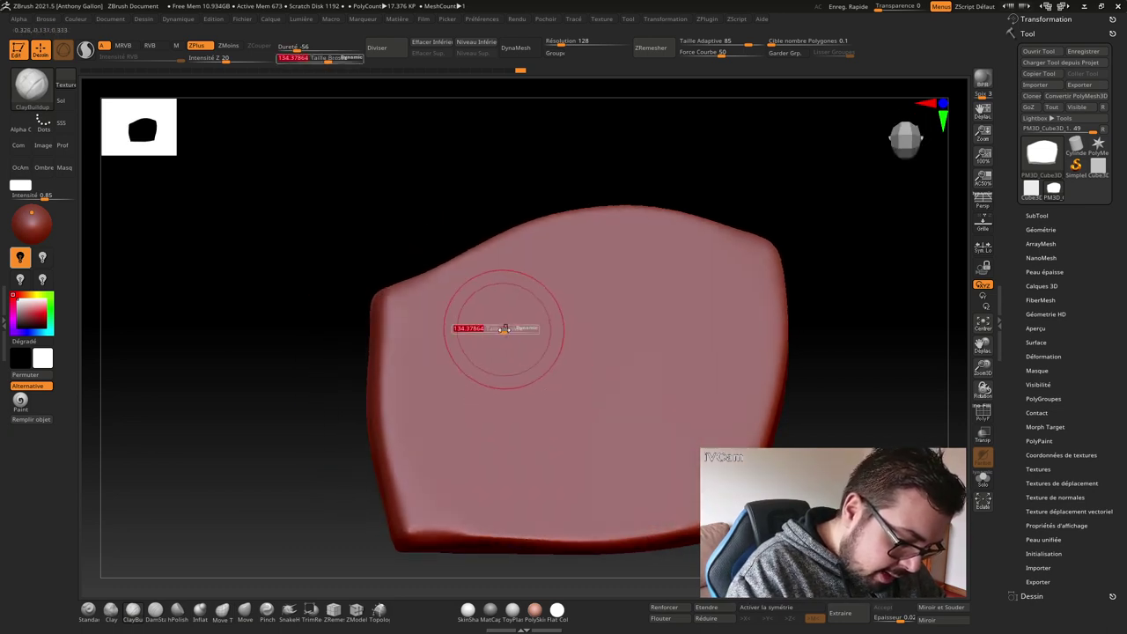
{"action": "left_click_drag", "start_coordinate": [505, 329], "coordinate": [522, 327]}
{"action": "mouse_move", "coordinate": [513, 261]}
{"action": "left_mouse_down"}
{"action": "mouse_move", "coordinate": [449, 273]}
{"action": "mouse_move", "coordinate": [399, 326]}
{"action": "left_mouse_up"}
{"action": "mouse_move", "coordinate": [457, 278]}
{"action": "left_mouse_down", "text": "shift"}
{"action": "mouse_move", "coordinate": [479, 289]}
{"action": "mouse_move", "coordinate": [441, 326]}
{"action": "left_mouse_up", "text": "shift"}
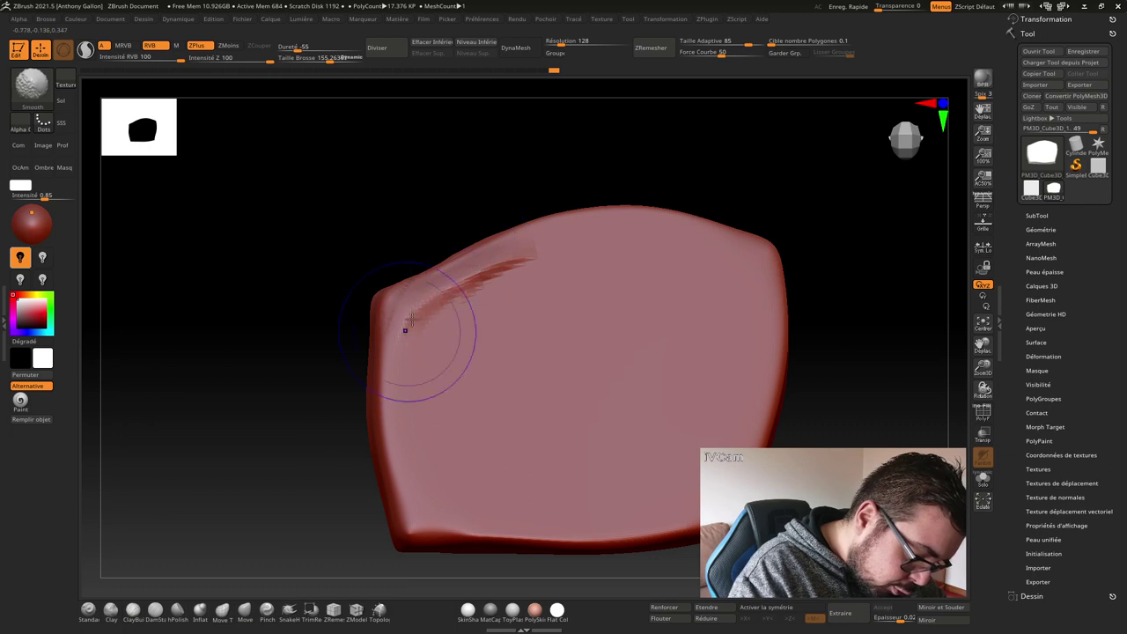
{"action": "left_click_drag", "start_coordinate": [528, 255], "coordinate": [458, 314], "text": "shift"}
{"action": "left_click_drag", "start_coordinate": [440, 276], "coordinate": [401, 352]}
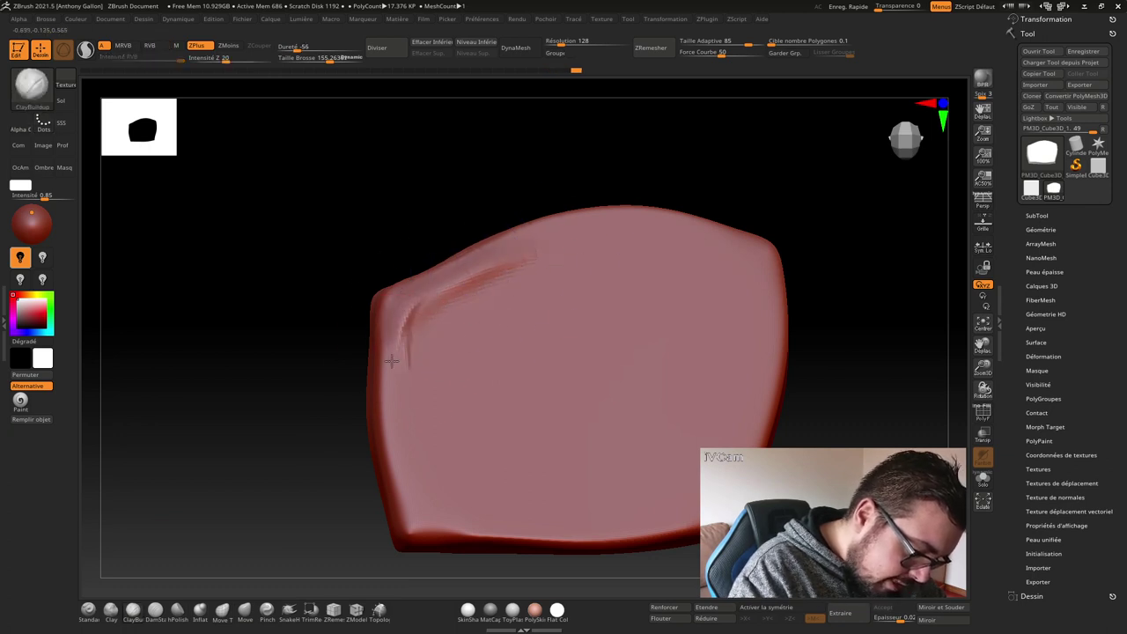
{"action": "left_click_drag", "start_coordinate": [387, 291], "coordinate": [453, 277], "text": "shift"}
{"action": "left_click_drag", "start_coordinate": [400, 380], "coordinate": [453, 315], "text": "shift"}
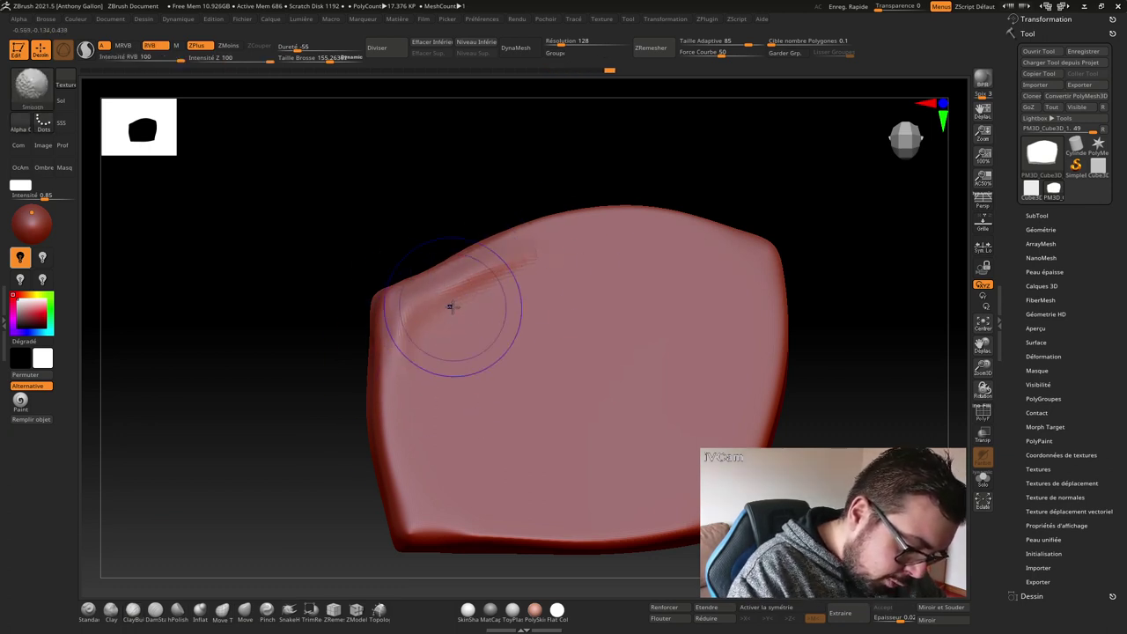
{"action": "mouse_move", "coordinate": [414, 370]}
{"action": "left_mouse_down"}
{"action": "mouse_move", "coordinate": [409, 436]}
{"action": "mouse_move", "coordinate": [408, 339]}
{"action": "mouse_move", "coordinate": [423, 515]}
{"action": "mouse_move", "coordinate": [504, 523]}
{"action": "mouse_move", "coordinate": [467, 516]}
{"action": "left_mouse_up"}
- Shift-smooth the rough areas on the rock's right edge and top
{"action": "key", "text": "shift"}
{"action": "key", "text": "shift"}
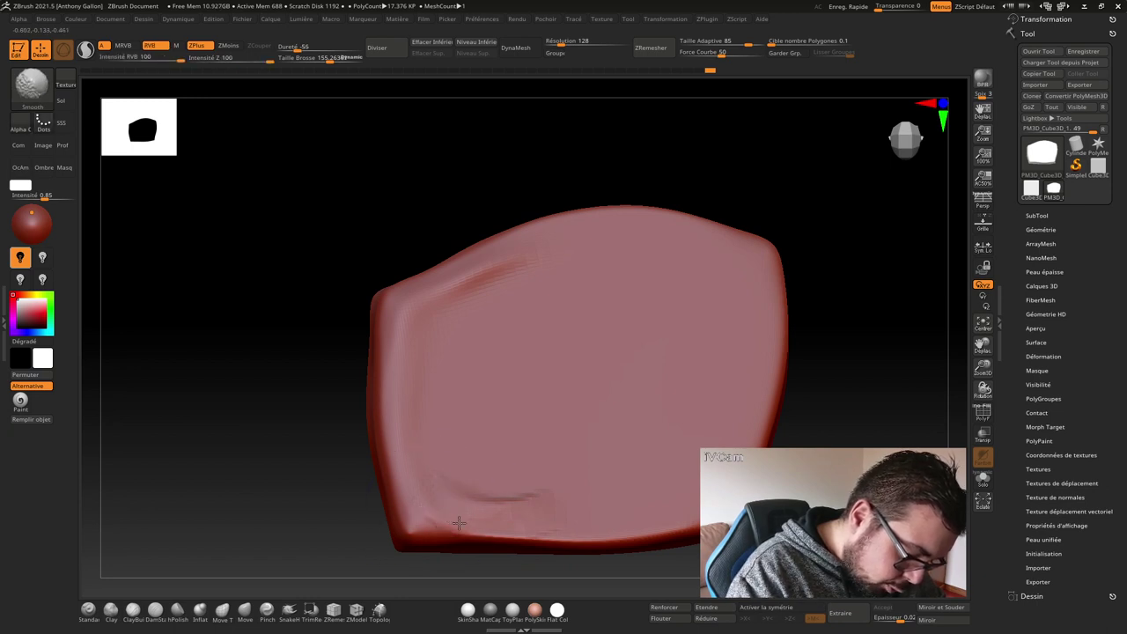
{"action": "key", "text": "shift"}
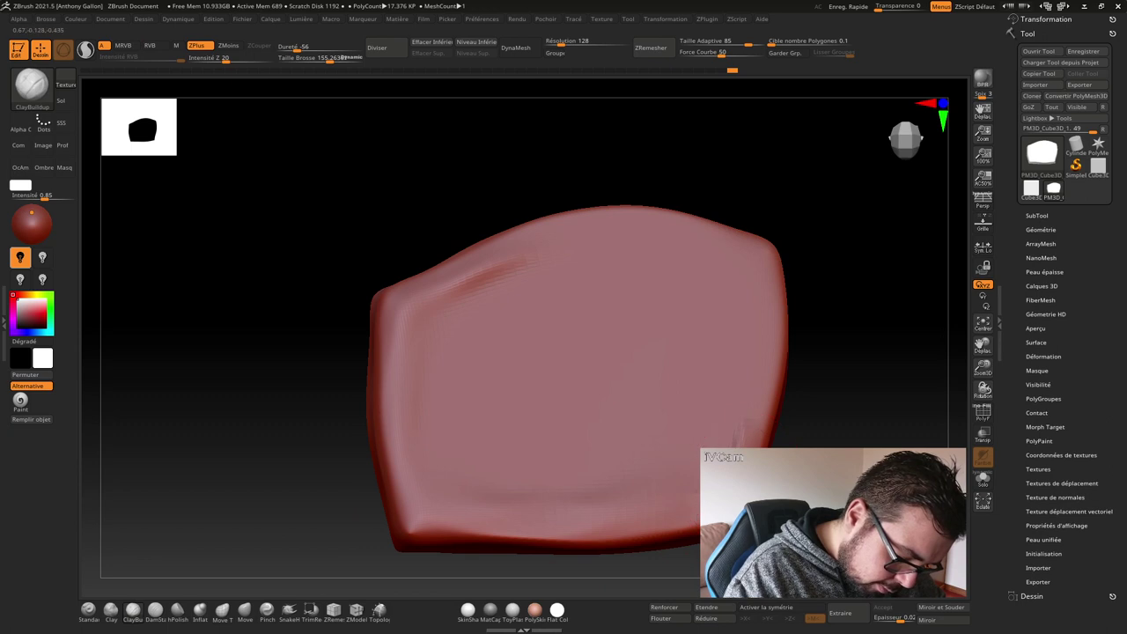
{"action": "key", "text": "shift"}
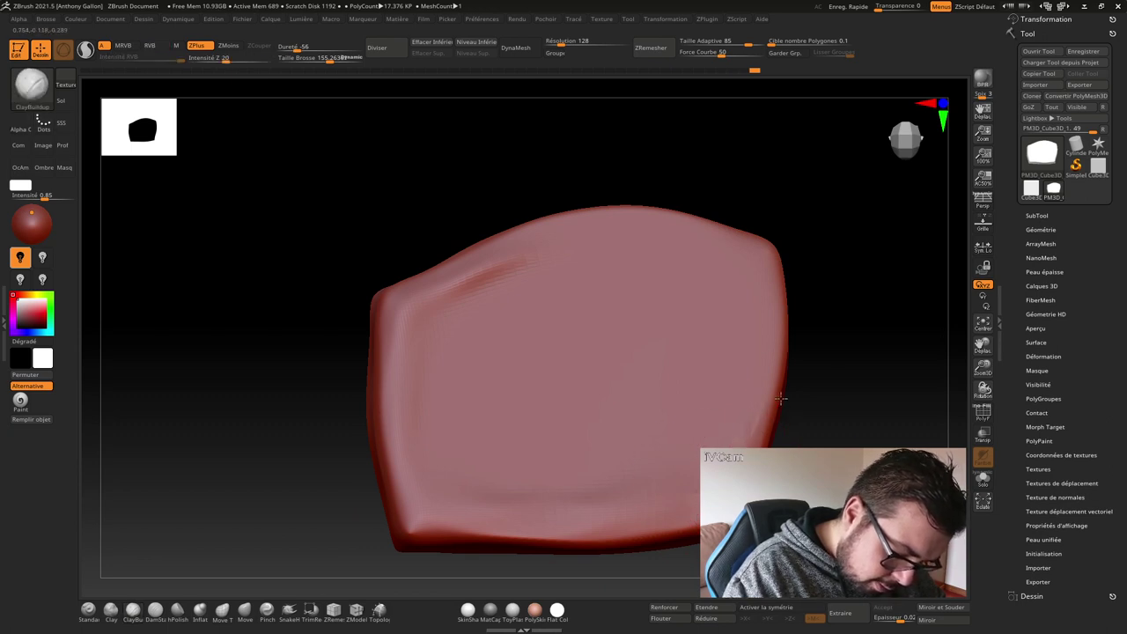
{"action": "left_click_drag", "start_coordinate": [823, 358], "coordinate": [778, 432]}
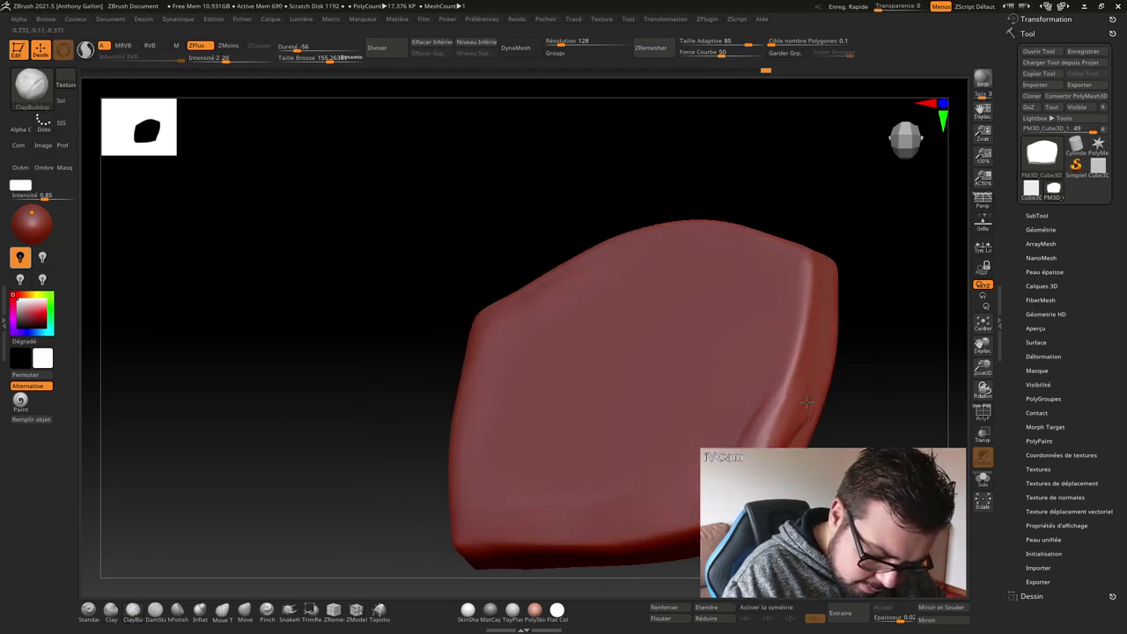
{"action": "key", "text": "shift"}
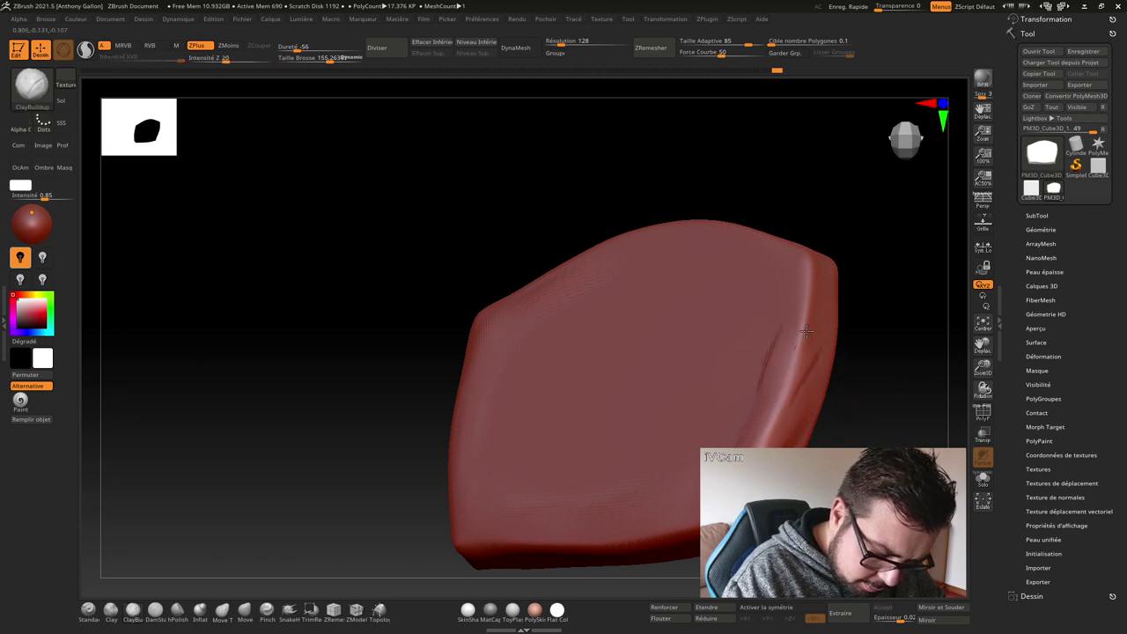
{"action": "mouse_move", "coordinate": [827, 346]}
{"action": "left_mouse_down", "text": "shift"}
{"action": "mouse_move", "coordinate": [816, 250]}
{"action": "mouse_move", "coordinate": [743, 315]}
{"action": "left_mouse_up", "text": "shift"}
{"action": "mouse_move", "coordinate": [731, 225]}
{"action": "left_mouse_down"}
{"action": "mouse_move", "coordinate": [728, 212]}
{"action": "mouse_move", "coordinate": [772, 269]}
{"action": "left_mouse_up"}
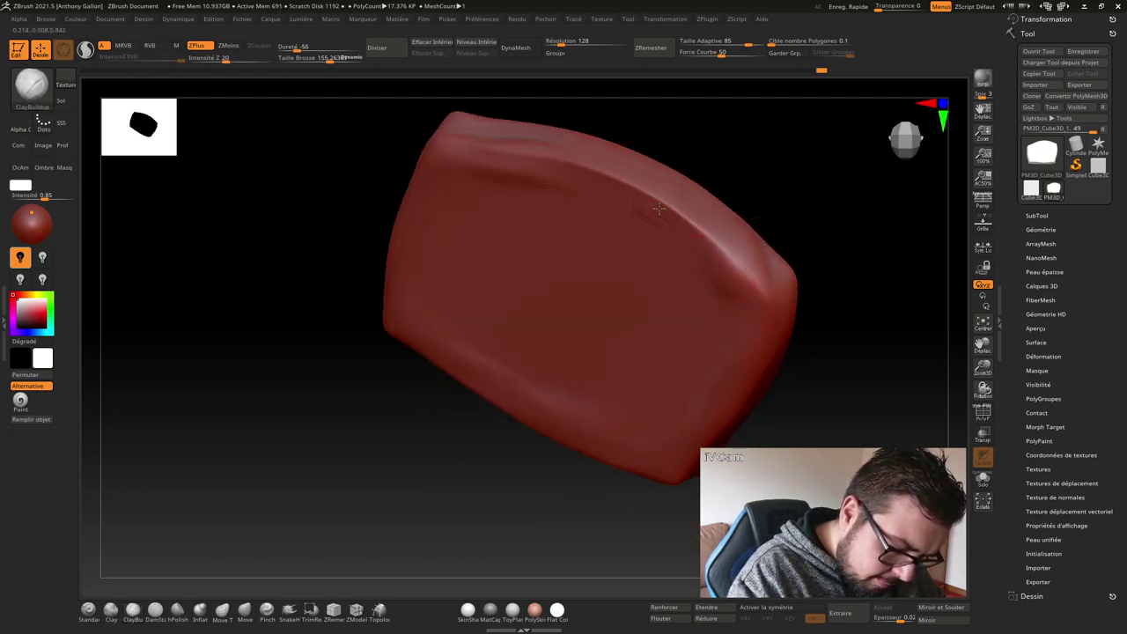
{"action": "key", "text": "shift"}
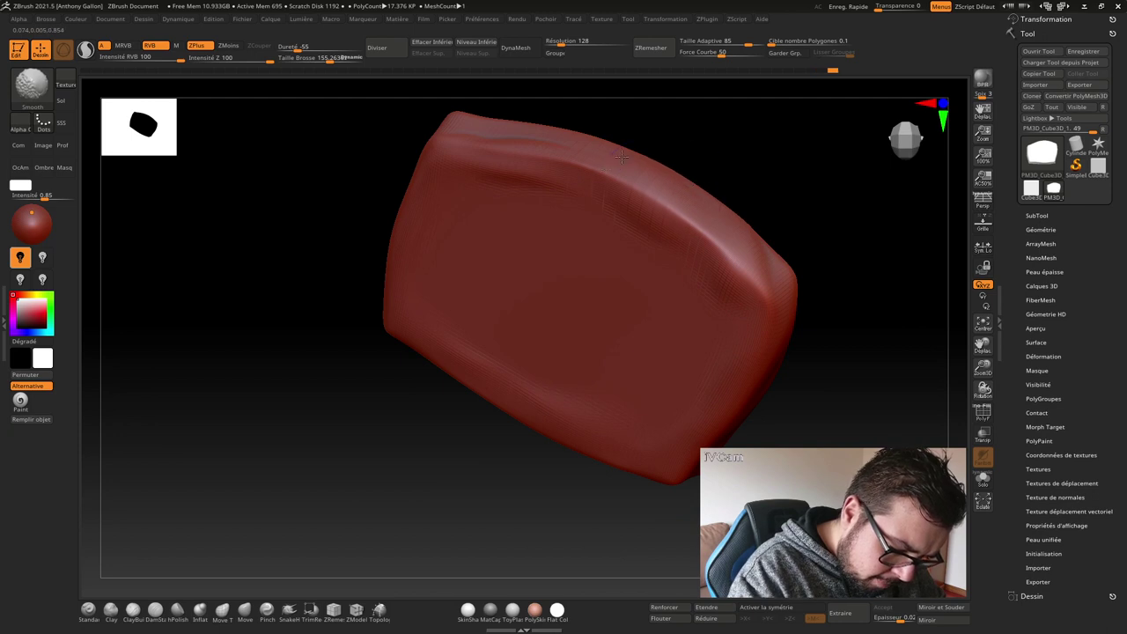
{"action": "mouse_move", "coordinate": [622, 157]}
{"action": "right_mouse_down"}
{"action": "mouse_move", "coordinate": [574, 185]}
{"action": "mouse_move", "coordinate": [562, 251]}
{"action": "right_mouse_up"}
{"action": "key", "text": "shift"}
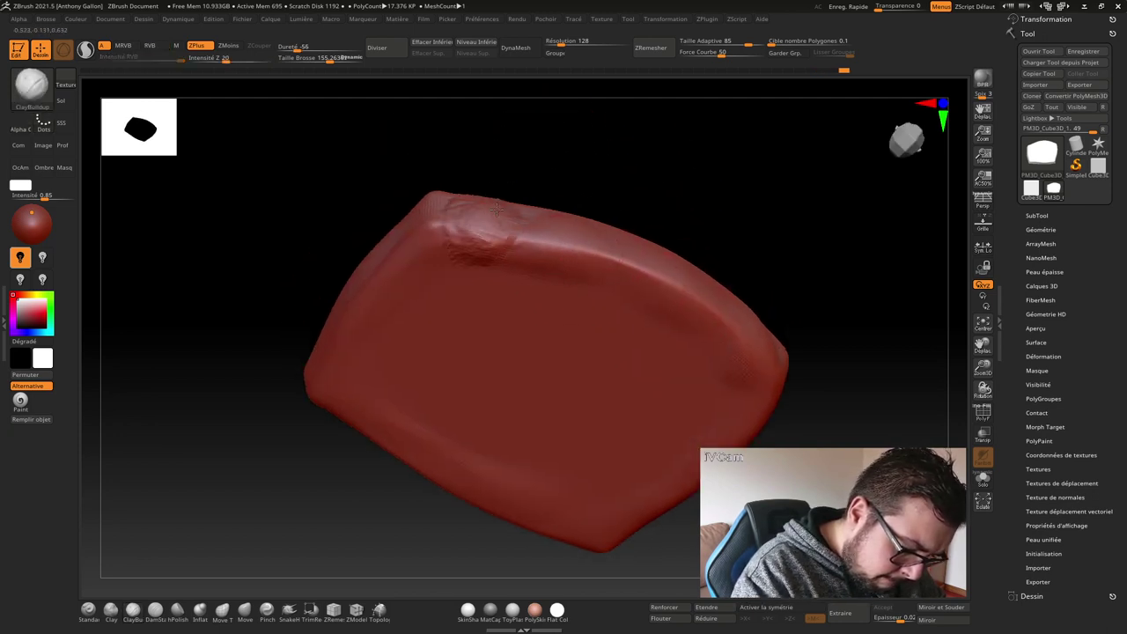
{"action": "mouse_move", "coordinate": [496, 208]}
{"action": "left_mouse_down", "text": "shift"}
{"action": "mouse_move", "coordinate": [489, 201]}
{"action": "mouse_move", "coordinate": [540, 243]}
{"action": "mouse_move", "coordinate": [464, 233]}
{"action": "left_mouse_up", "text": "shift"}
{"action": "key", "text": "shift"}
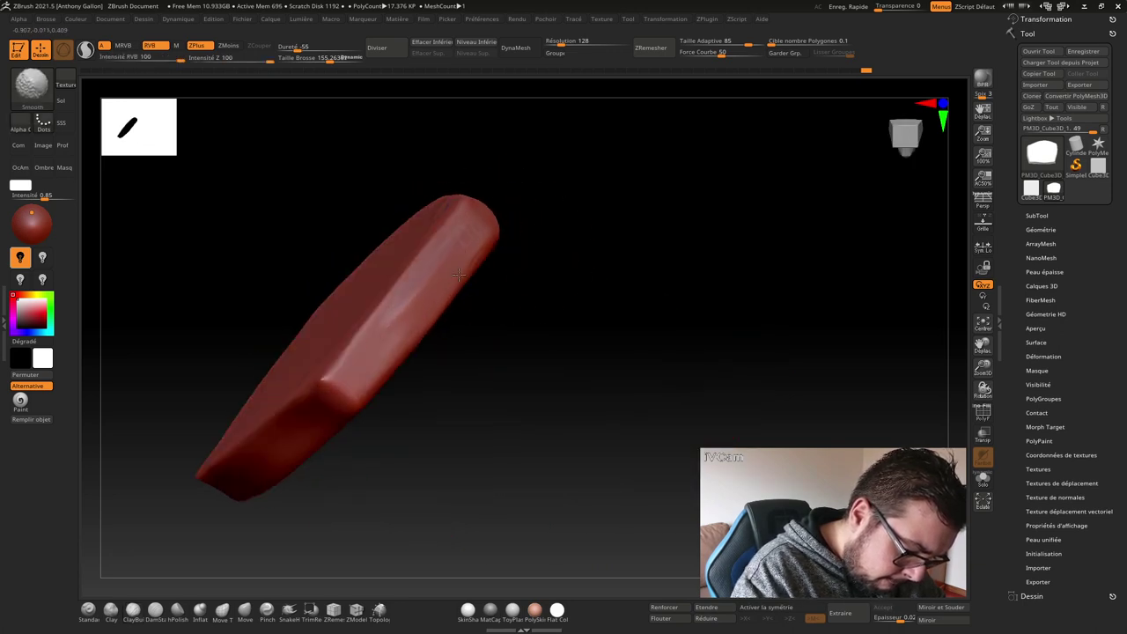
- Smooth the upper-left surface of the slab
{"action": "mouse_move", "coordinate": [529, 273]}
{"action": "left_mouse_down"}
{"action": "mouse_move", "coordinate": [591, 214]}
{"action": "mouse_move", "coordinate": [787, 170]}
{"action": "left_mouse_up"}
{"action": "left_click_drag", "start_coordinate": [917, 141], "coordinate": [927, 132]}
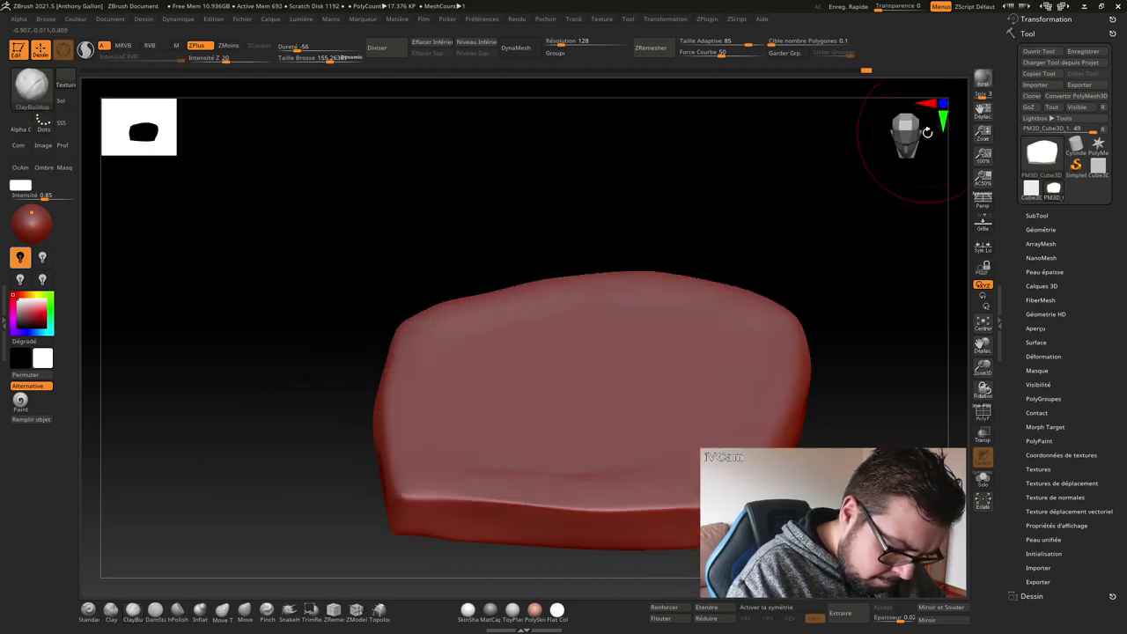
{"action": "right_click_drag", "start_coordinate": [620, 369], "coordinate": [594, 410]}
{"action": "left_click_drag", "start_coordinate": [558, 284], "coordinate": [449, 454], "text": "shift"}
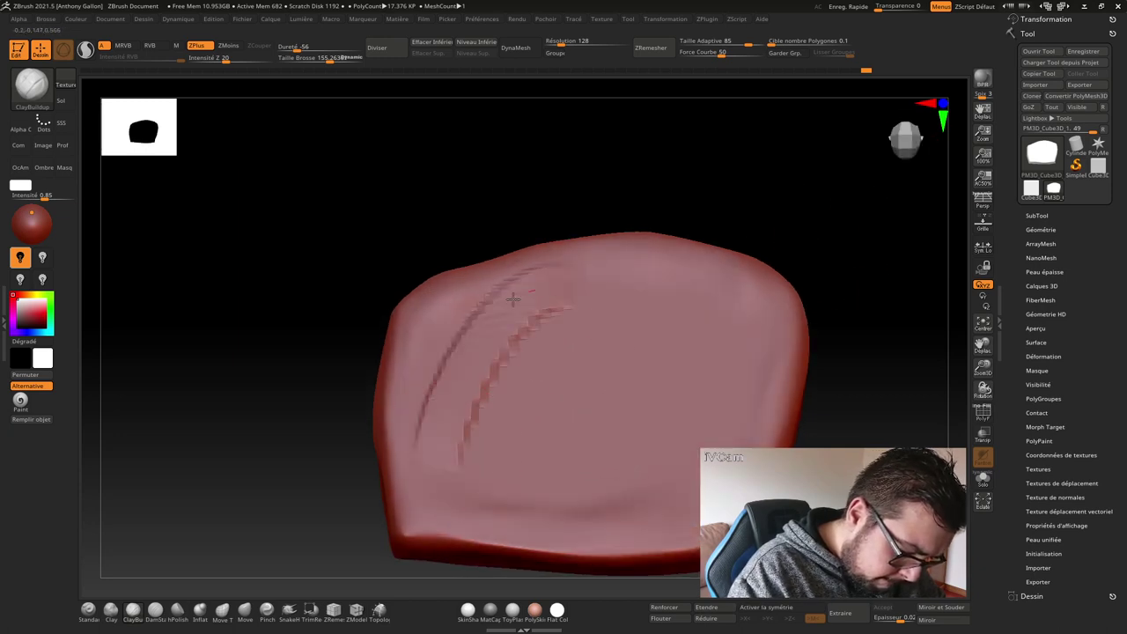
{"action": "mouse_move", "coordinate": [564, 304]}
{"action": "left_mouse_down", "text": "shift"}
{"action": "mouse_move", "coordinate": [510, 328]}
{"action": "mouse_move", "coordinate": [556, 302]}
{"action": "mouse_move", "coordinate": [428, 415]}
{"action": "mouse_move", "coordinate": [494, 298]}
{"action": "mouse_move", "coordinate": [409, 438]}
{"action": "left_mouse_up", "text": "shift"}
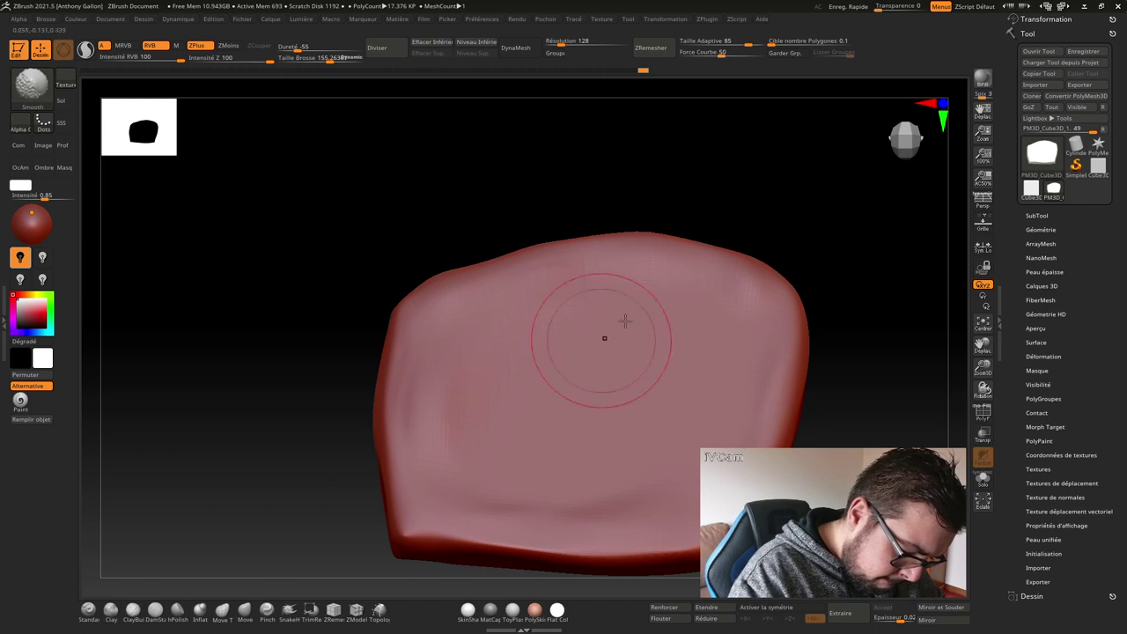
- Carve vertical creases across the slab's front from left to right, softening them as you go
{"action": "left_click_drag", "start_coordinate": [604, 327], "coordinate": [541, 440]}
{"action": "left_click_drag", "start_coordinate": [528, 387], "coordinate": [528, 485]}
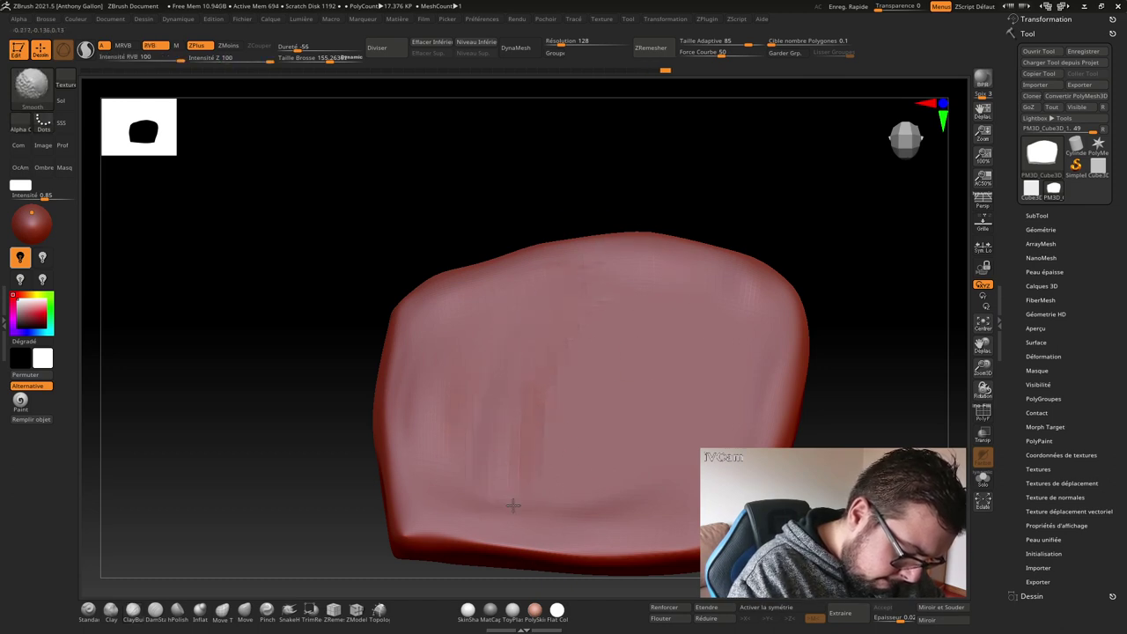
{"action": "left_click_drag", "start_coordinate": [663, 300], "coordinate": [617, 422]}
{"action": "left_click_drag", "start_coordinate": [634, 325], "coordinate": [604, 500]}
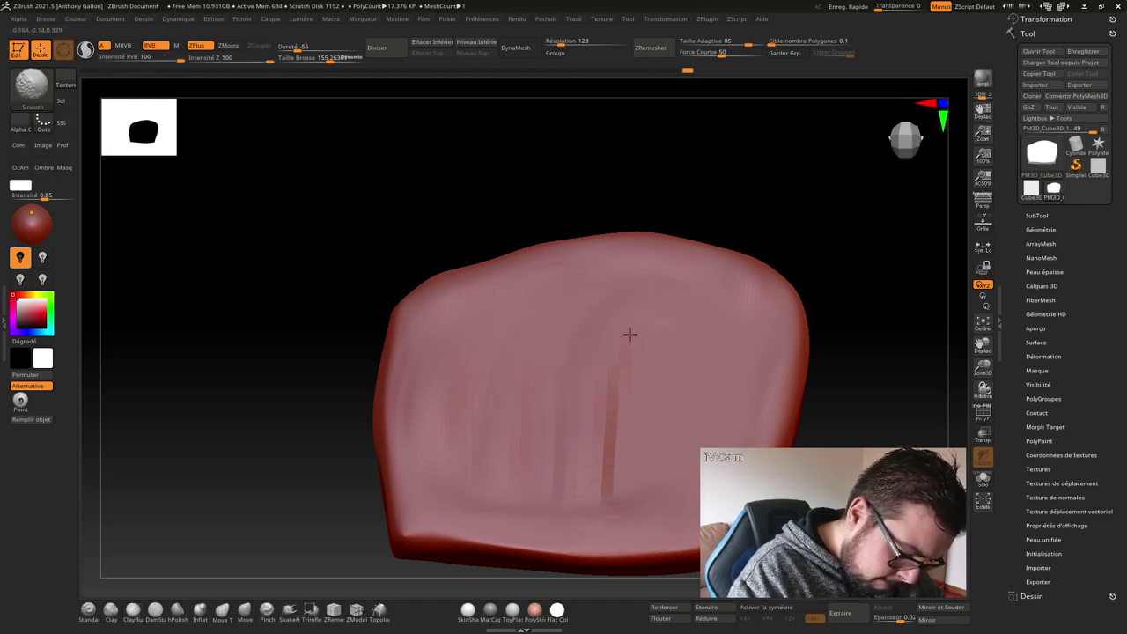
{"action": "left_click_drag", "start_coordinate": [630, 335], "coordinate": [616, 493], "text": "shift"}
{"action": "left_click_drag", "start_coordinate": [679, 352], "coordinate": [678, 493]}
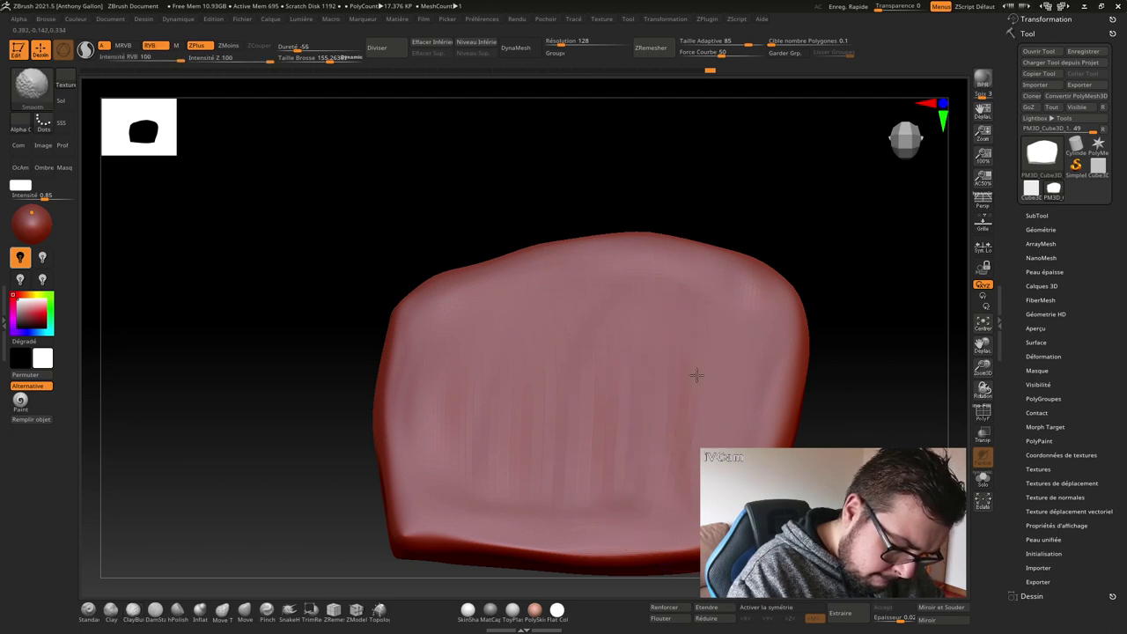
{"action": "left_click_drag", "start_coordinate": [696, 376], "coordinate": [678, 502], "text": "shift"}
{"action": "left_click_drag", "start_coordinate": [737, 302], "coordinate": [735, 441]}
{"action": "left_click_drag", "start_coordinate": [749, 264], "coordinate": [738, 430]}
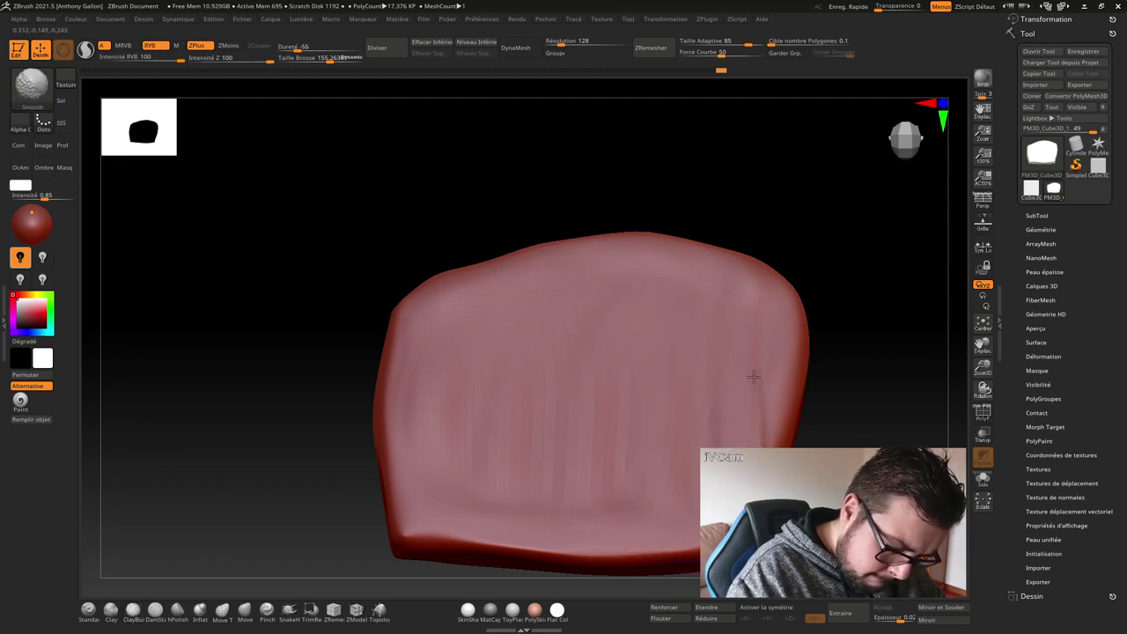
{"action": "left_click_drag", "start_coordinate": [775, 355], "coordinate": [739, 423], "text": "shift"}
{"action": "left_click_drag", "start_coordinate": [649, 435], "coordinate": [650, 517]}
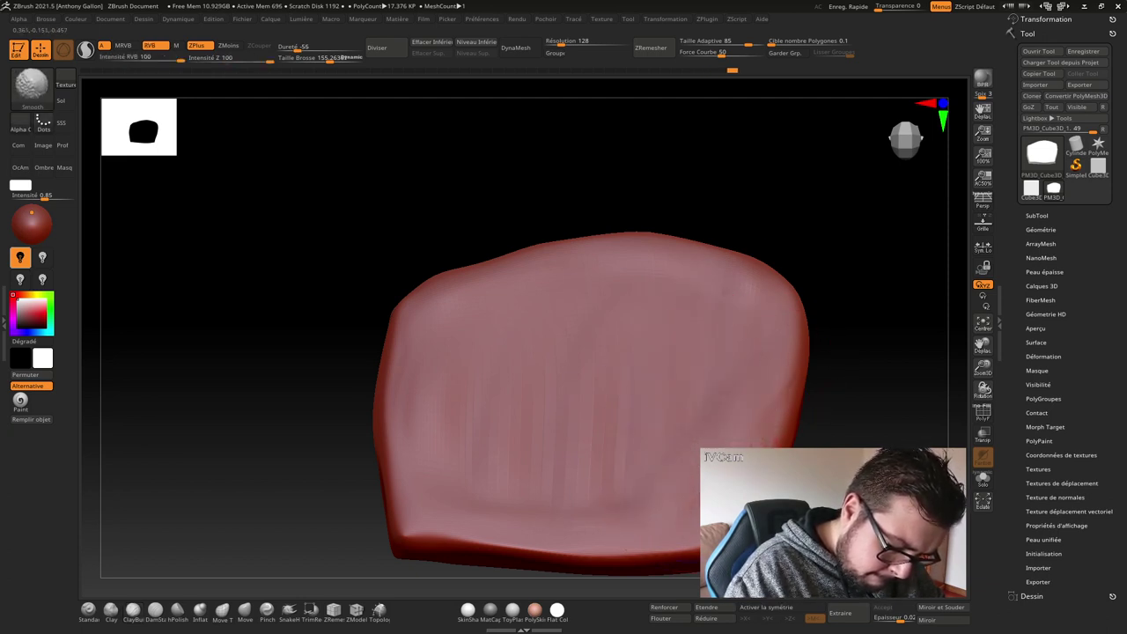
{"action": "left_click_drag", "start_coordinate": [704, 308], "coordinate": [560, 490]}
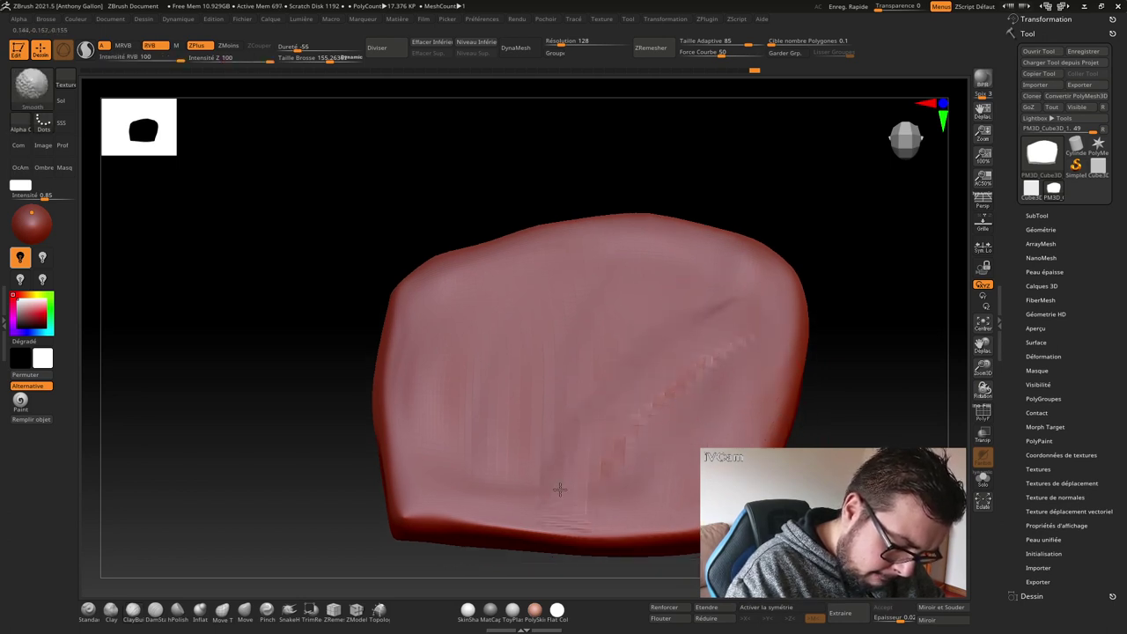
- In a straight front view, smooth the creases across the slab's right side
{"action": "mouse_move", "coordinate": [749, 327]}
{"action": "left_mouse_down"}
{"action": "mouse_move", "coordinate": [742, 244]}
{"action": "mouse_move", "coordinate": [763, 334]}
{"action": "mouse_move", "coordinate": [699, 224]}
{"action": "mouse_move", "coordinate": [792, 246]}
{"action": "left_mouse_up"}
{"action": "mouse_move", "coordinate": [930, 244]}
{"action": "left_mouse_down"}
{"action": "mouse_move", "coordinate": [856, 305]}
{"action": "mouse_move", "coordinate": [892, 302]}
{"action": "left_mouse_up"}
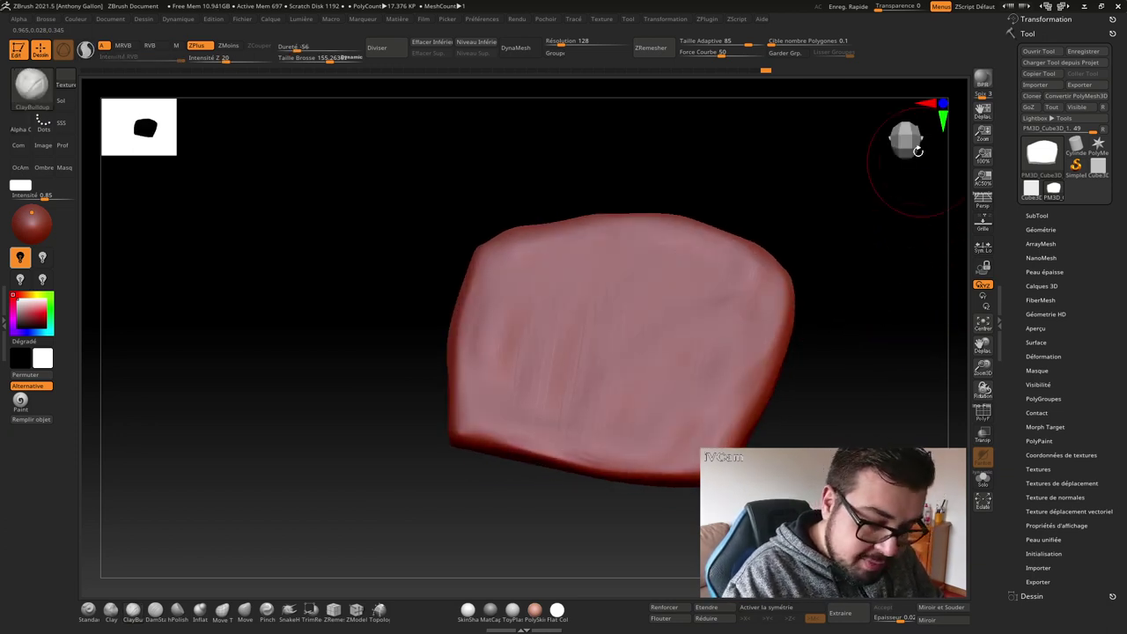
{"action": "left_click", "coordinate": [918, 151]}
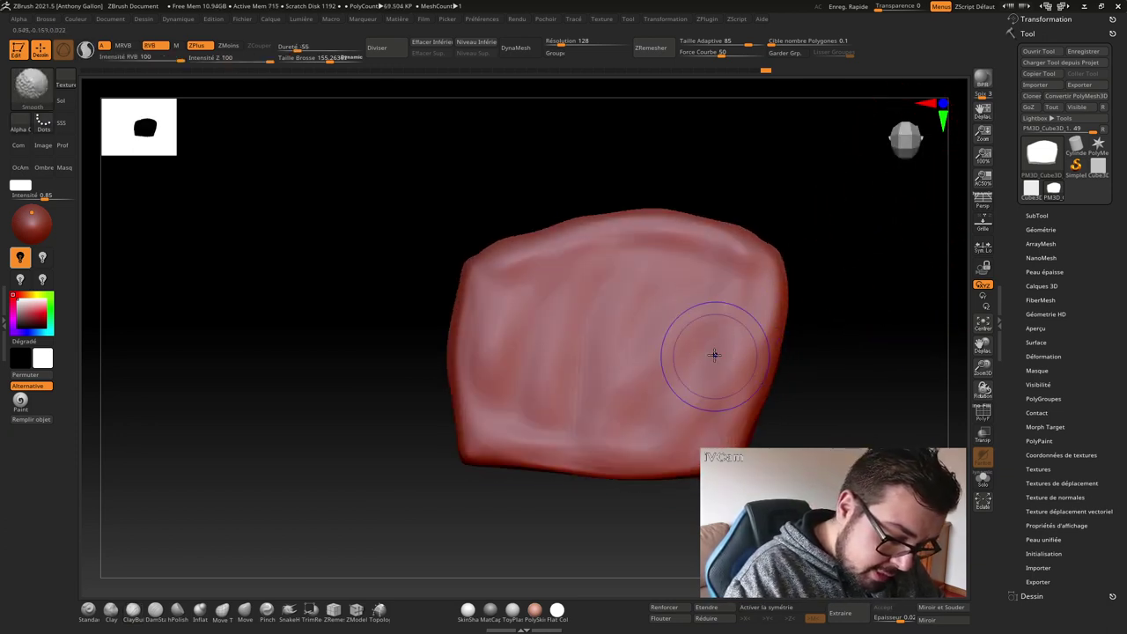
{"action": "left_click_drag", "start_coordinate": [714, 355], "coordinate": [581, 336], "text": "shift"}
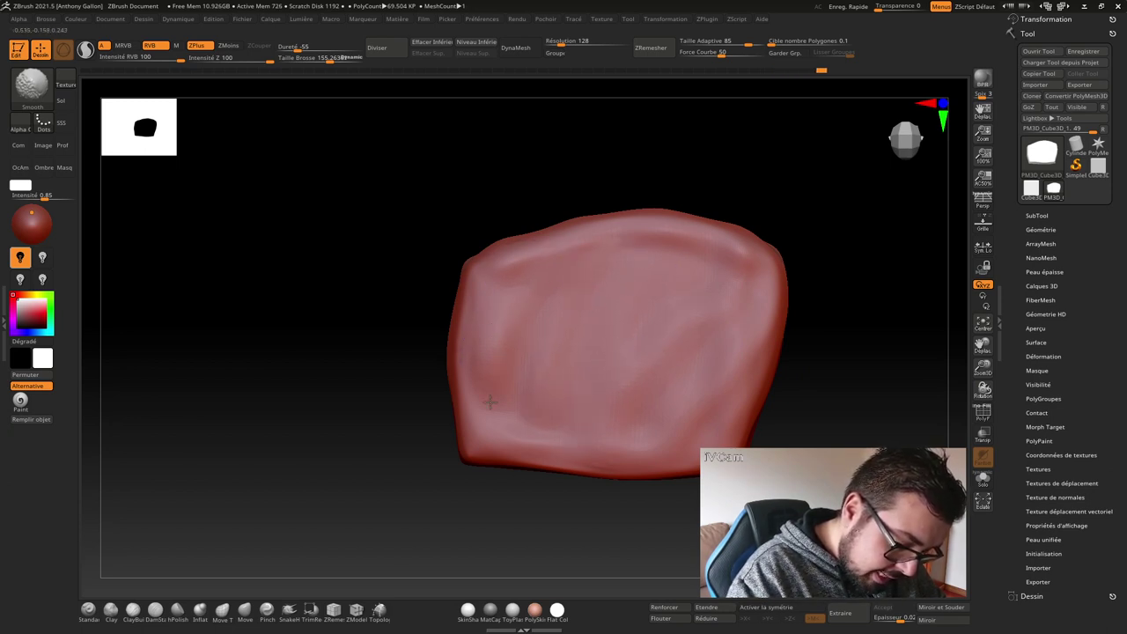
{"action": "right_click_drag", "start_coordinate": [722, 340], "coordinate": [705, 360], "text": "alt"}
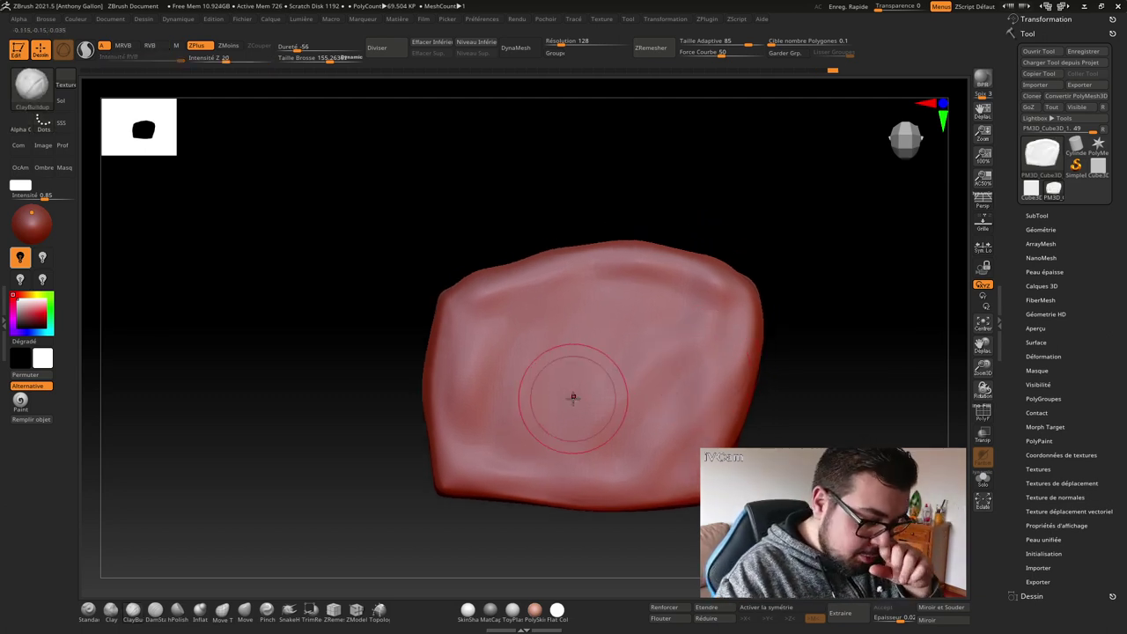
- Select Alpha 23 for the brush and stamp bumpy detail across the slab's centre
{"action": "left_click", "coordinate": [38, 123]}
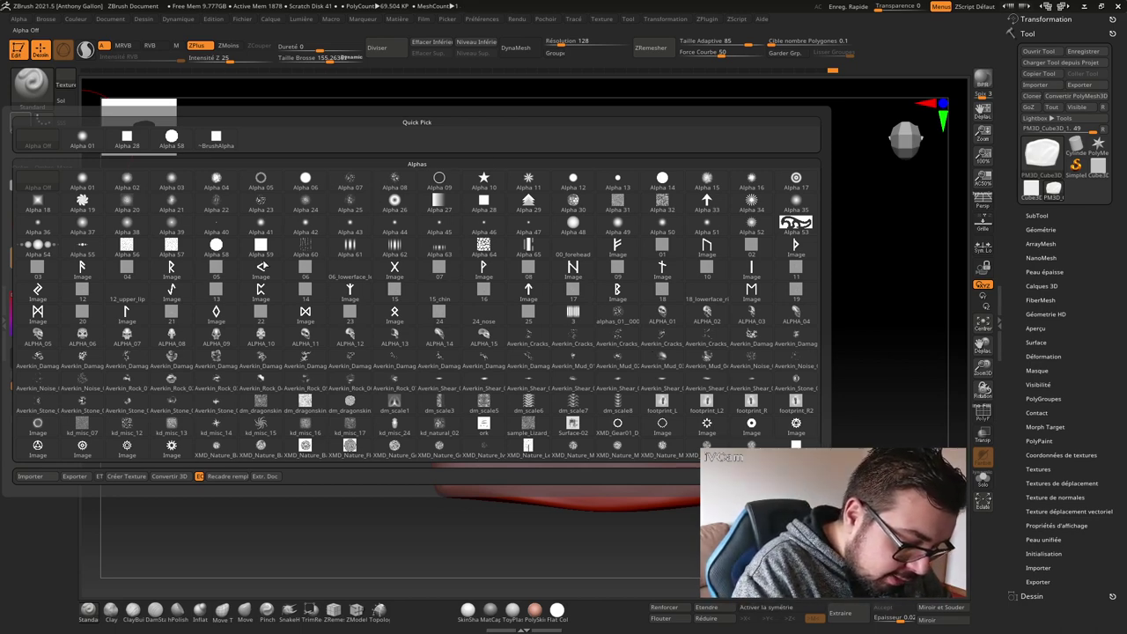
{"action": "left_click", "coordinate": [259, 210]}
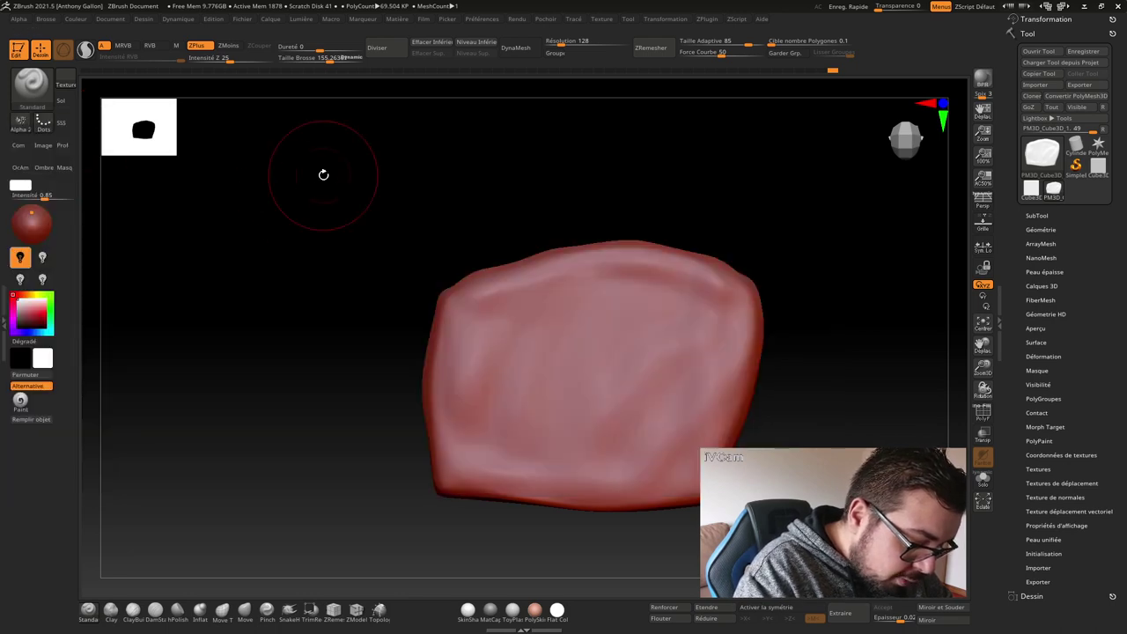
{"action": "left_click", "coordinate": [31, 117]}
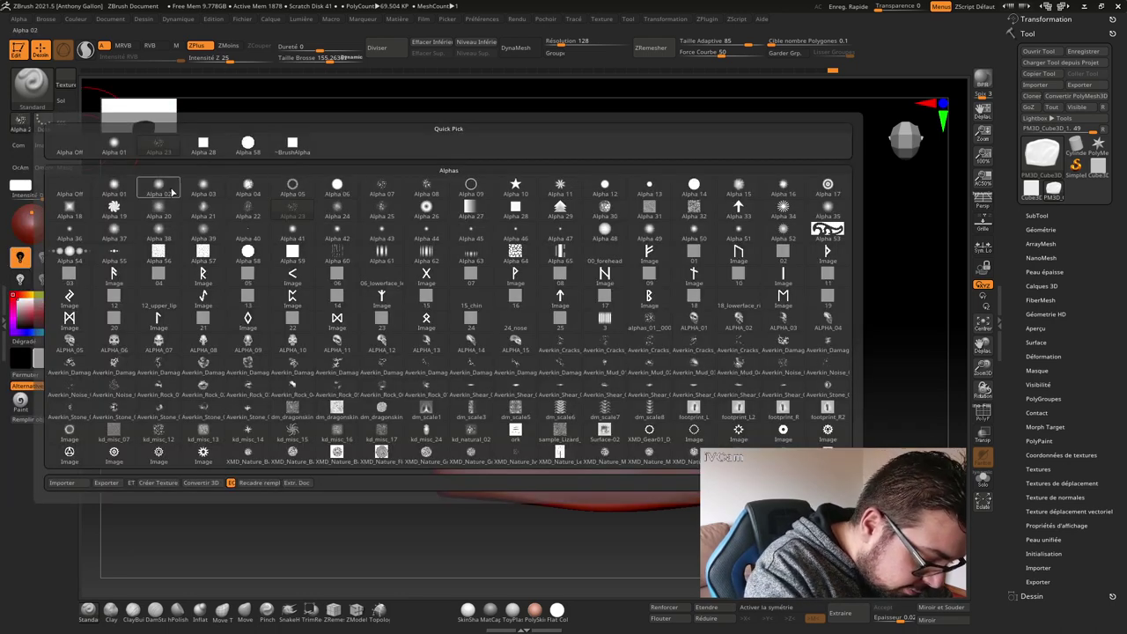
{"action": "left_click", "coordinate": [295, 210]}
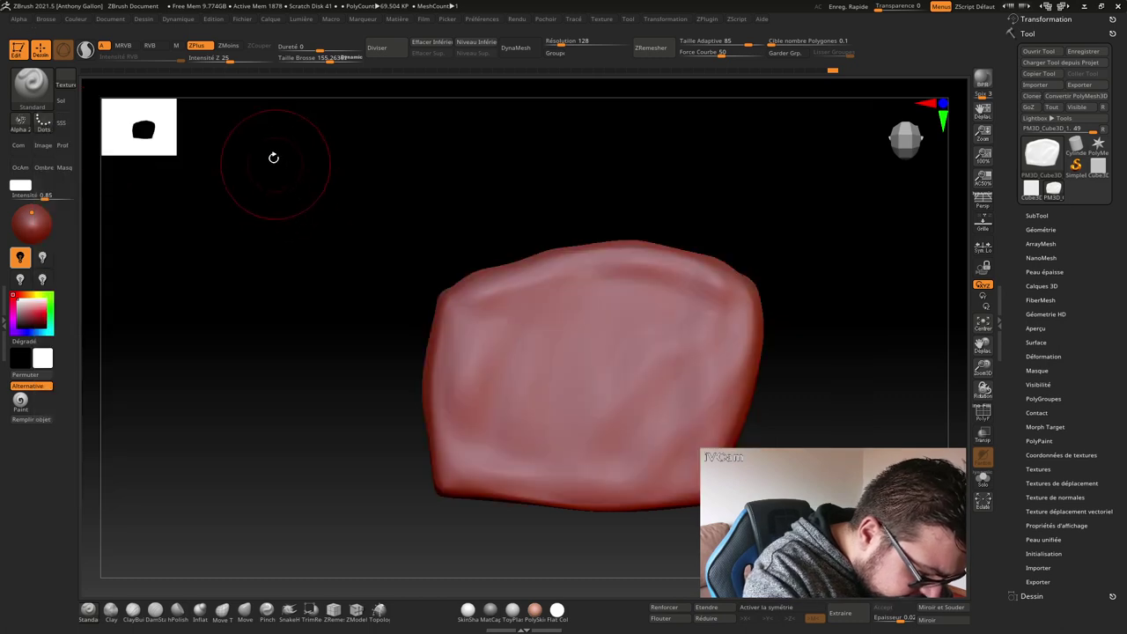
{"action": "left_click_drag", "start_coordinate": [620, 321], "coordinate": [550, 405]}
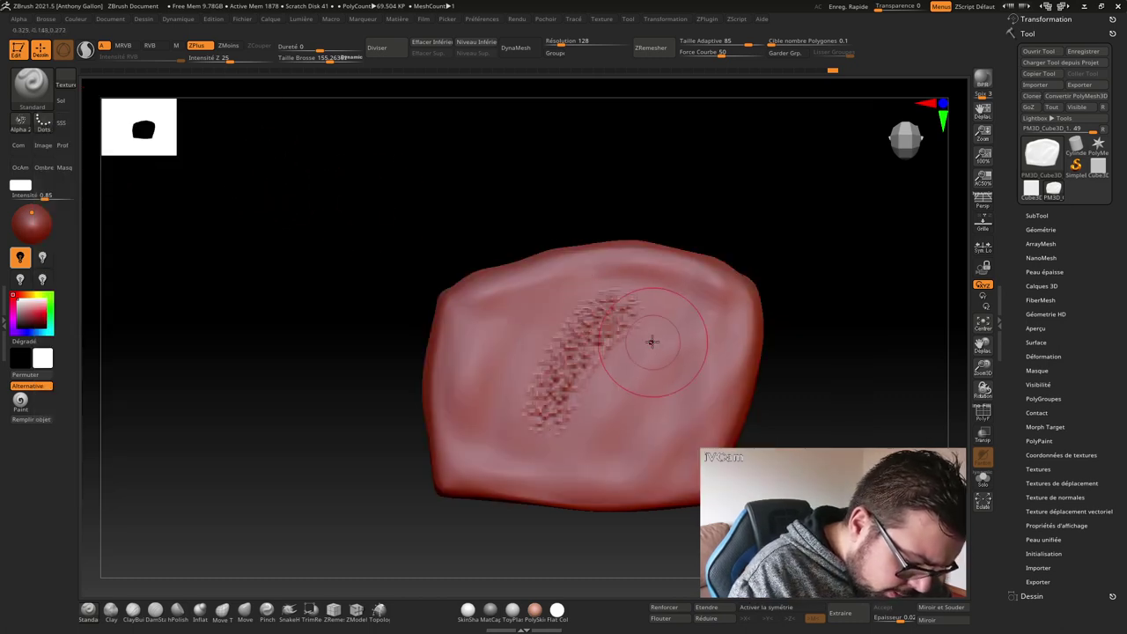
{"action": "key", "text": "ctrl+z"}
{"action": "key", "text": "s"}
{"action": "mouse_move", "coordinate": [625, 359]}
{"action": "left_mouse_down"}
{"action": "mouse_move", "coordinate": [662, 312]}
{"action": "mouse_move", "coordinate": [563, 370]}
{"action": "mouse_move", "coordinate": [692, 364]}
{"action": "mouse_move", "coordinate": [666, 365]}
{"action": "mouse_move", "coordinate": [705, 337]}
{"action": "left_mouse_up"}
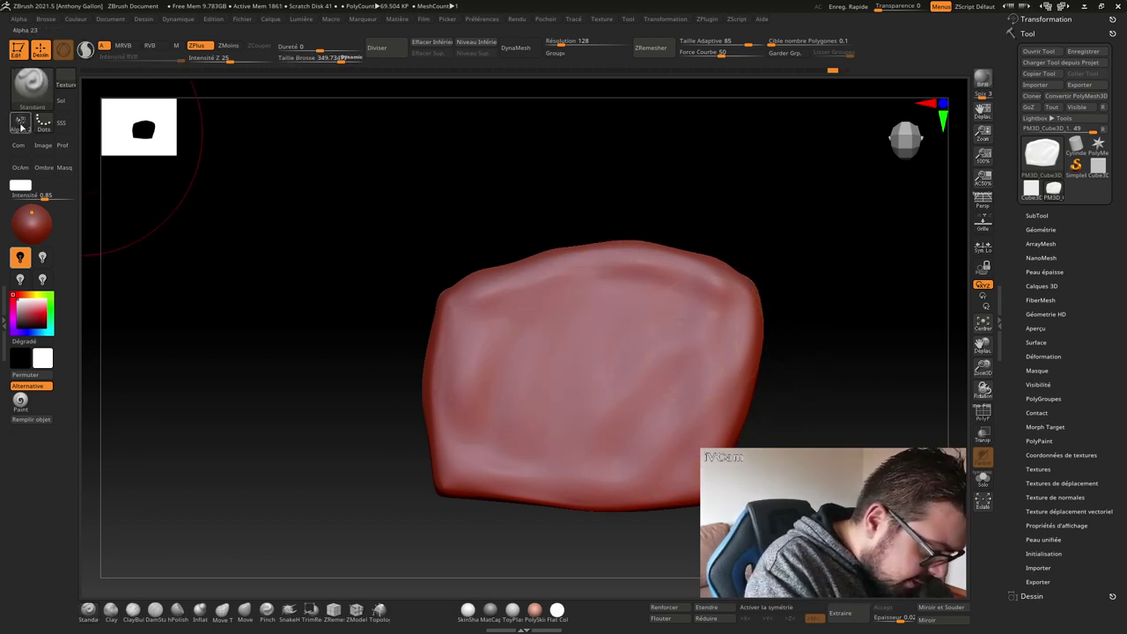
- Switch to Alpha 25, stamp star-shaped patterns across the slab, then undo them
{"action": "left_click", "coordinate": [20, 124]}
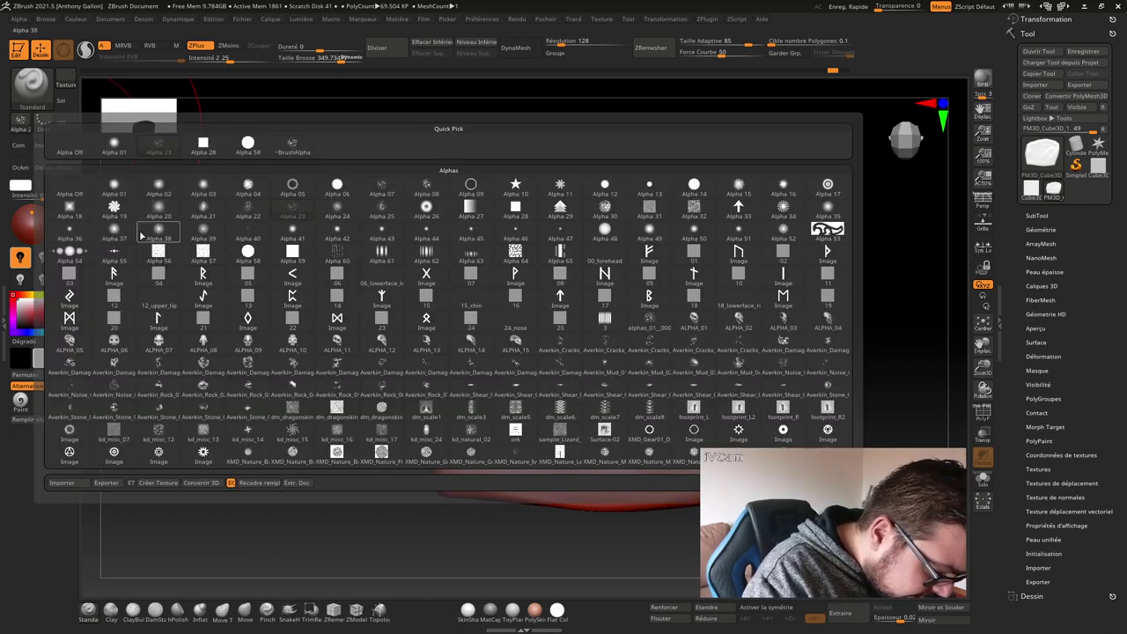
{"action": "left_click", "coordinate": [382, 210]}
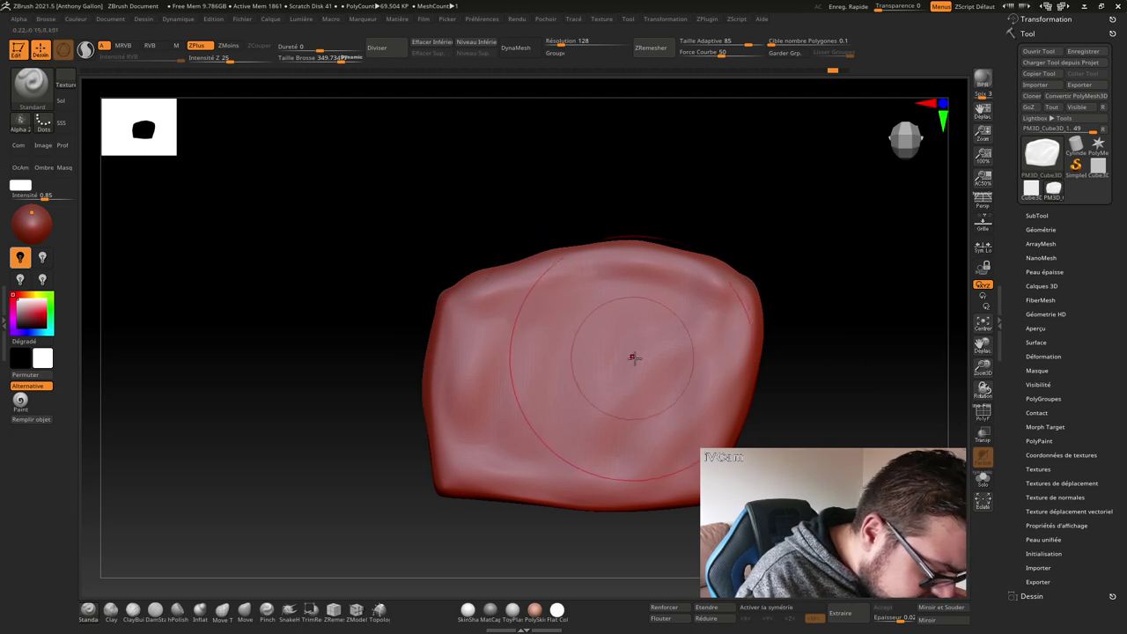
{"action": "left_click_drag", "start_coordinate": [634, 355], "coordinate": [573, 405]}
{"action": "key", "text": "ctrl+z"}
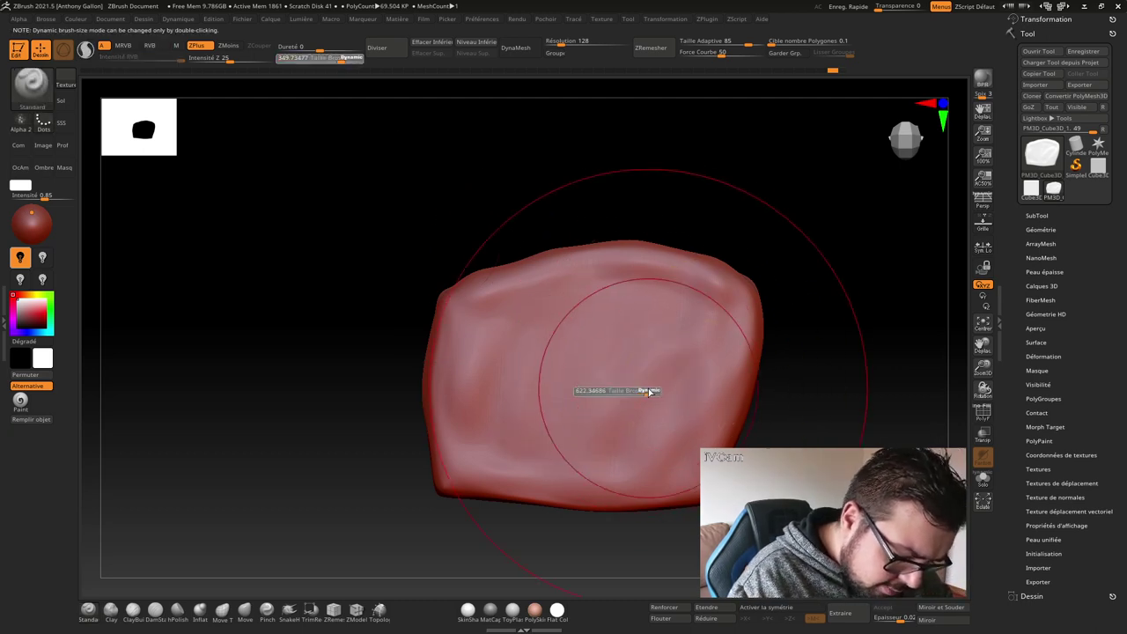
{"action": "left_click_drag", "start_coordinate": [616, 332], "coordinate": [696, 380]}
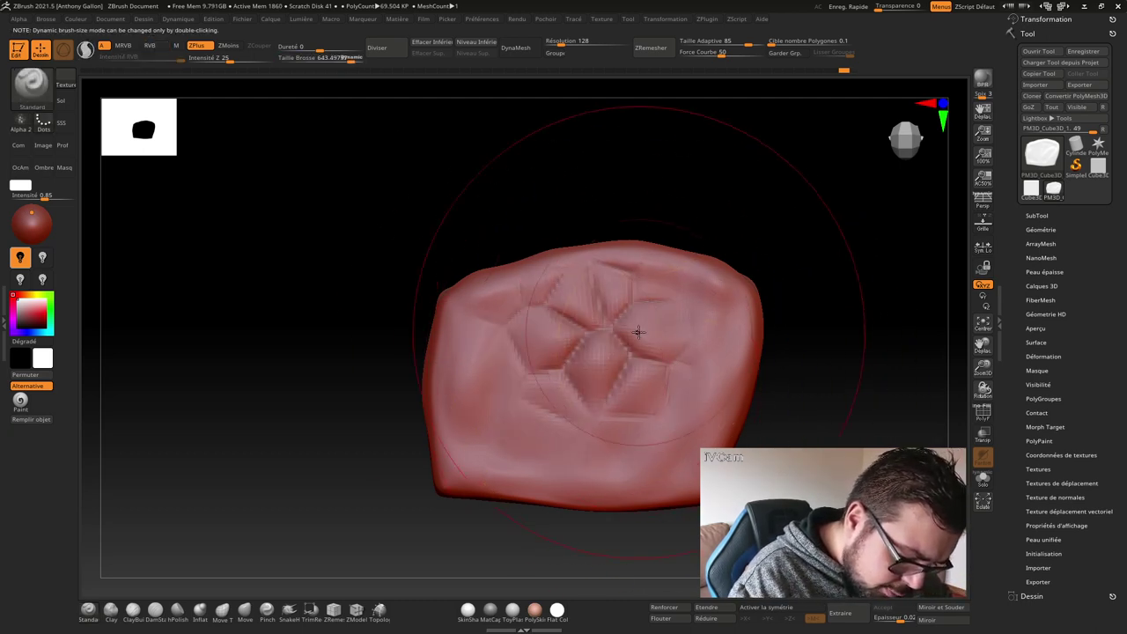
{"action": "left_click_drag", "start_coordinate": [634, 326], "coordinate": [686, 303]}
{"action": "left_click_drag", "start_coordinate": [656, 396], "coordinate": [673, 445]}
{"action": "left_click_drag", "start_coordinate": [670, 264], "coordinate": [662, 431]}
{"action": "key", "text": "ctrl+z"}
{"action": "key", "text": "ctrl+z"}
{"action": "key", "text": "ctrl+z"}
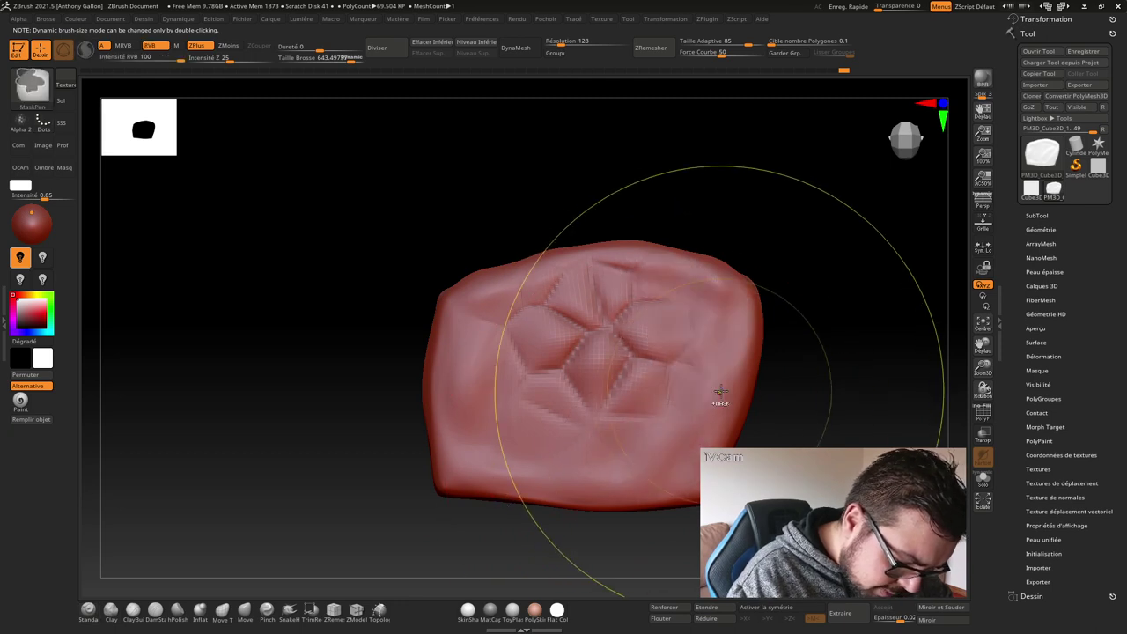
{"action": "key", "text": "ctrl+z"}
- With brush size about 506 and Alpha 16, stamp noise on the upper right, then undo noise strokes
{"action": "key", "text": "s"}
{"action": "left_click_drag", "start_coordinate": [767, 377], "coordinate": [705, 394]}
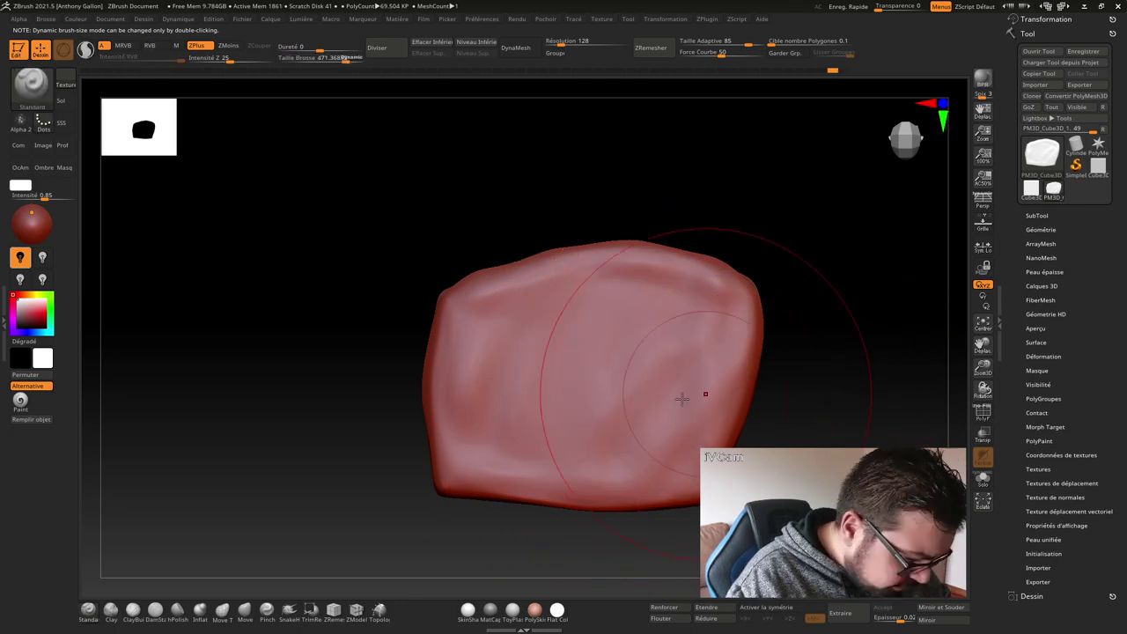
{"action": "left_click", "coordinate": [24, 121]}
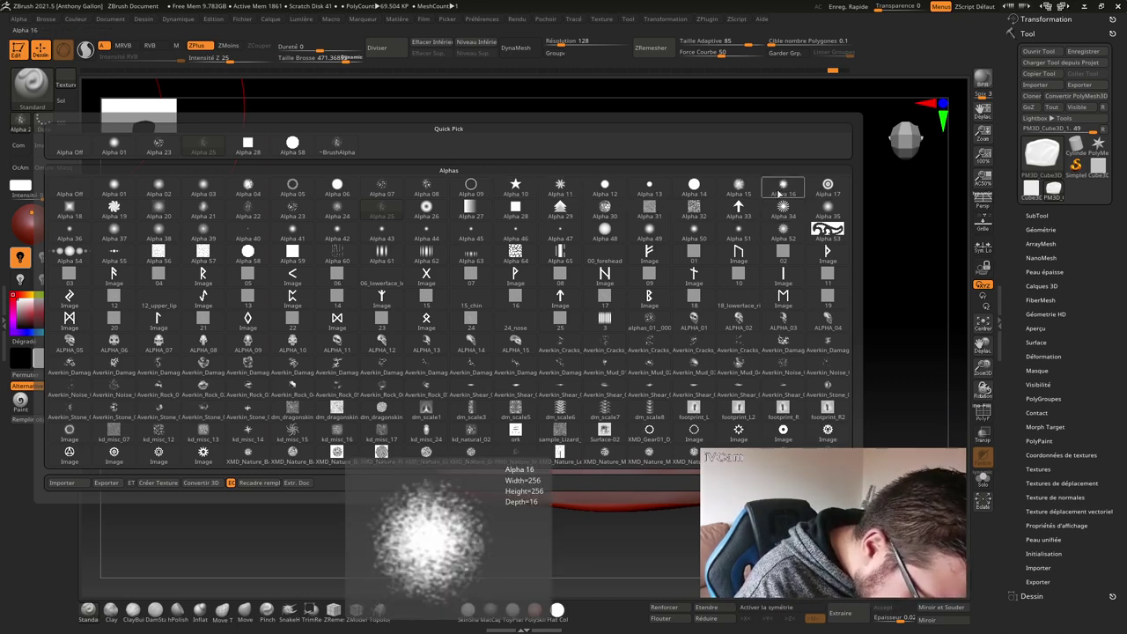
{"action": "left_click", "coordinate": [825, 216]}
{"action": "mouse_move", "coordinate": [672, 358]}
{"action": "left_mouse_down"}
{"action": "mouse_move", "coordinate": [597, 310]}
{"action": "mouse_move", "coordinate": [528, 334]}
{"action": "mouse_move", "coordinate": [480, 414]}
{"action": "mouse_move", "coordinate": [528, 458]}
{"action": "mouse_move", "coordinate": [701, 446]}
{"action": "left_mouse_up"}
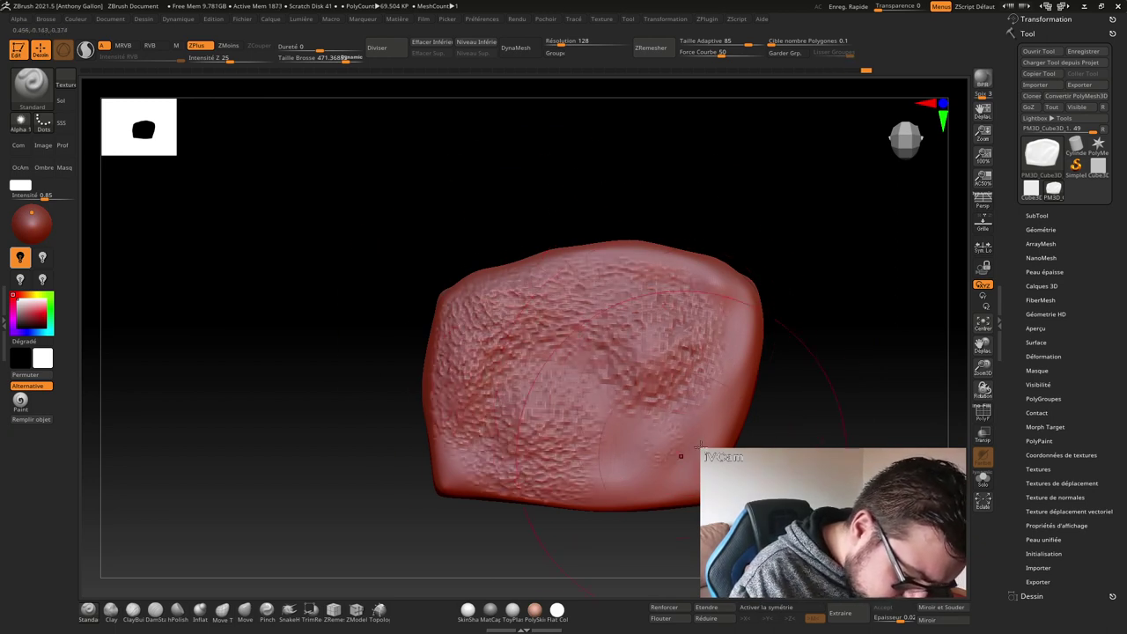
{"action": "key", "text": "ctrl+z"}
{"action": "key", "text": "ctrl+z"}
{"action": "key", "text": "ctrl+z"}
{"action": "key", "text": "ctrl+z"}
{"action": "key", "text": "ctrl+z"}
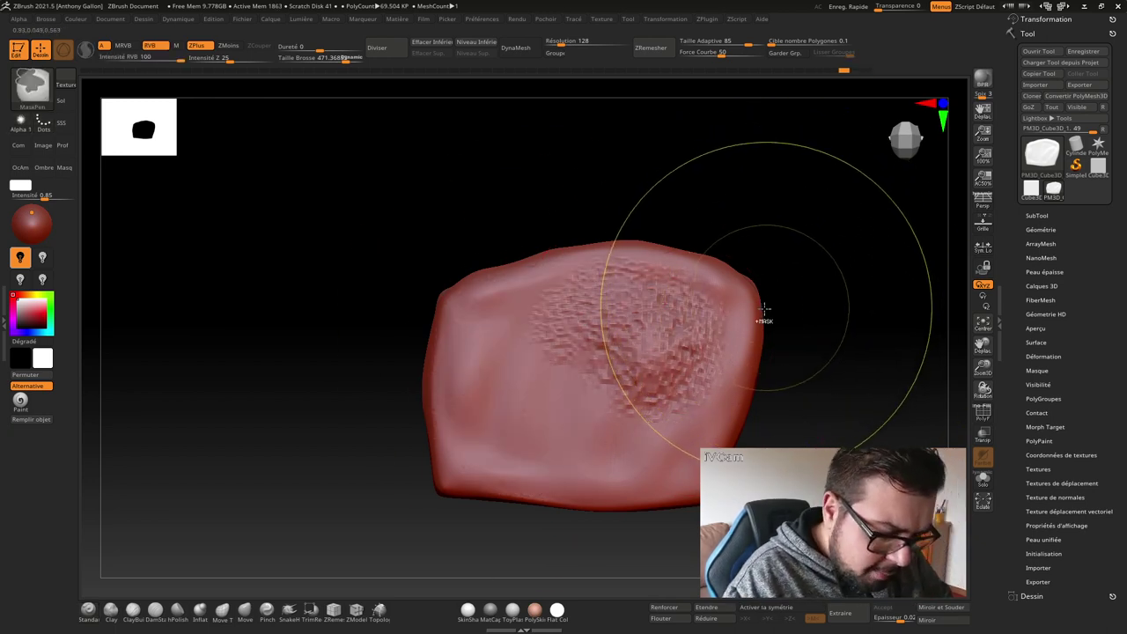
{"action": "key", "text": "ctrl+z"}
{"action": "key", "text": "ctrl+z"}
{"action": "key", "text": "ctrl+z"}
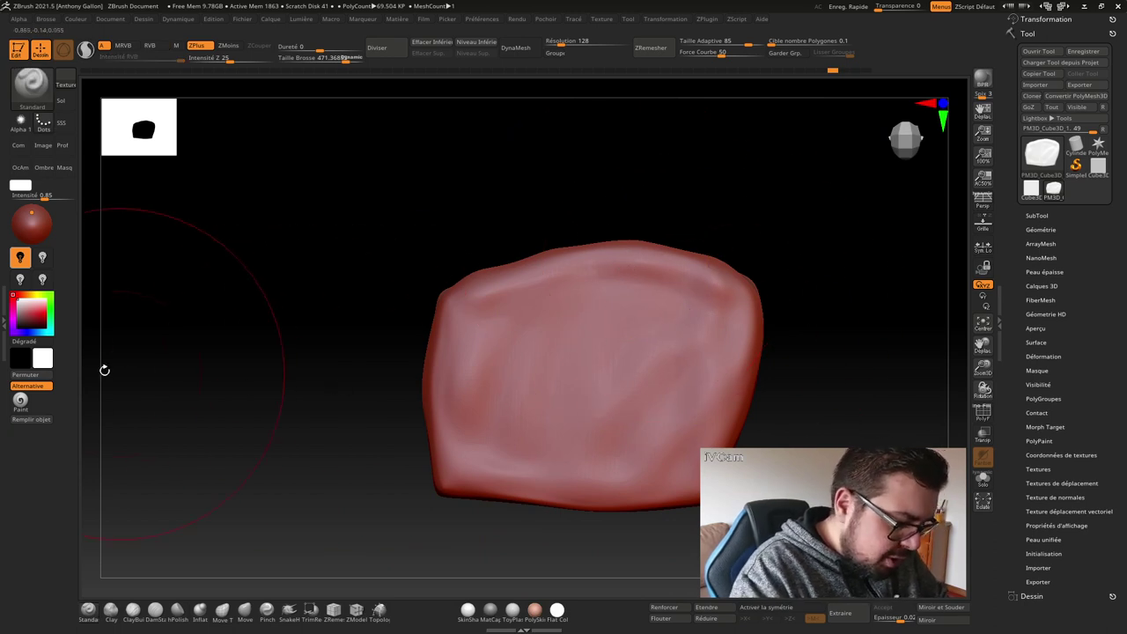
- Select the DamStandard brush and reduce its Draw Size to about 63
{"action": "left_click", "coordinate": [155, 609]}
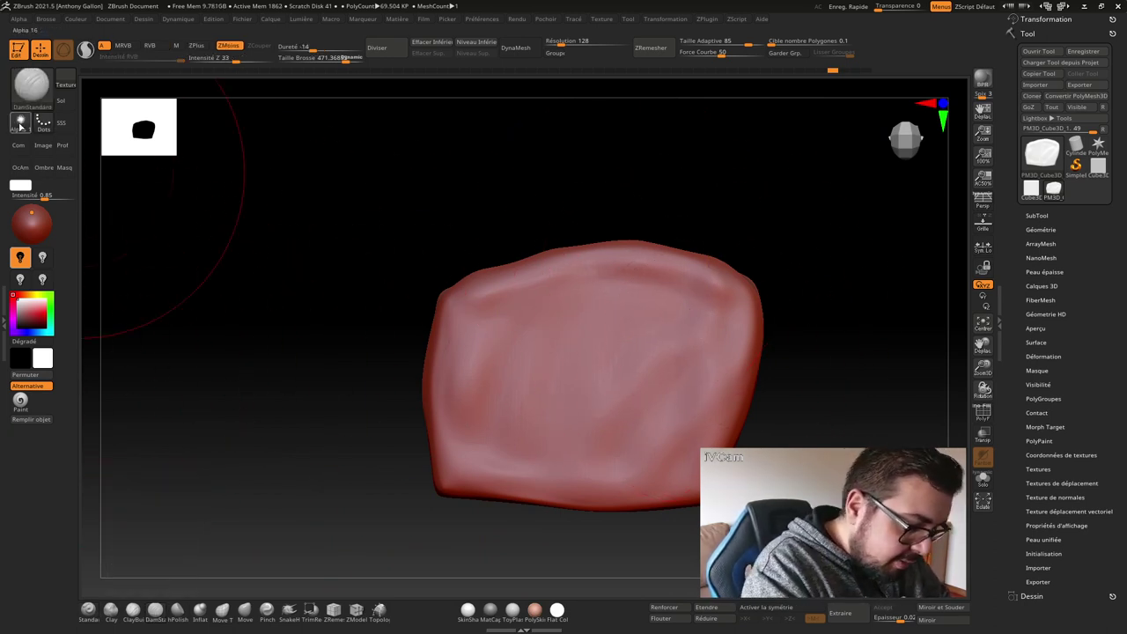
{"action": "left_click", "coordinate": [22, 123]}
{"action": "left_click", "coordinate": [71, 148]}
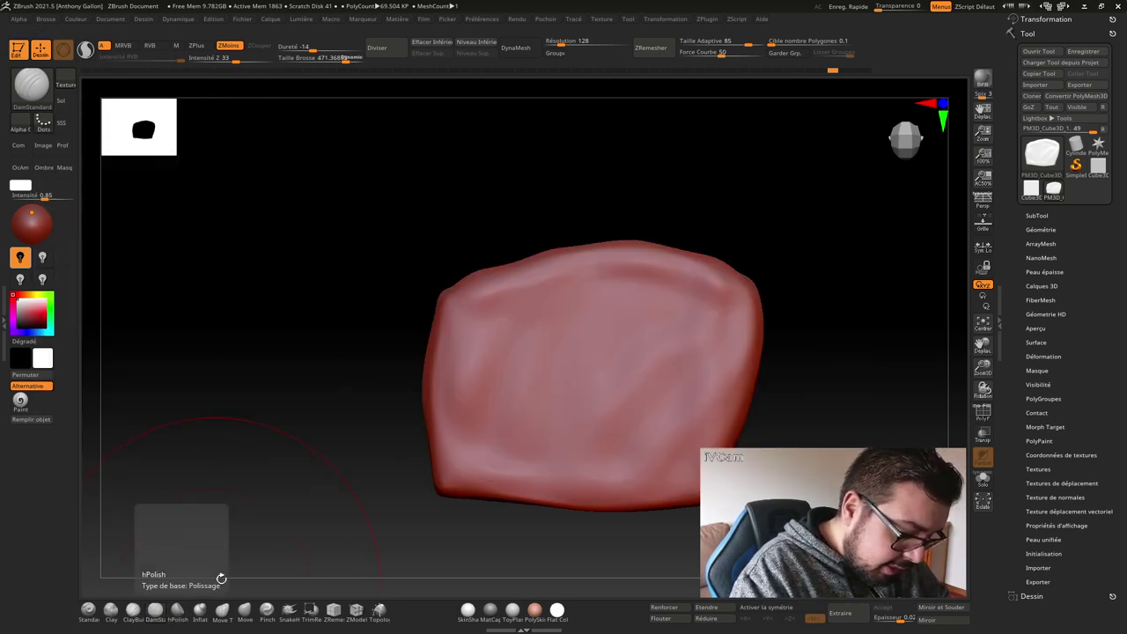
{"action": "key", "text": "s"}
{"action": "left_click_drag", "start_coordinate": [698, 336], "coordinate": [695, 330]}
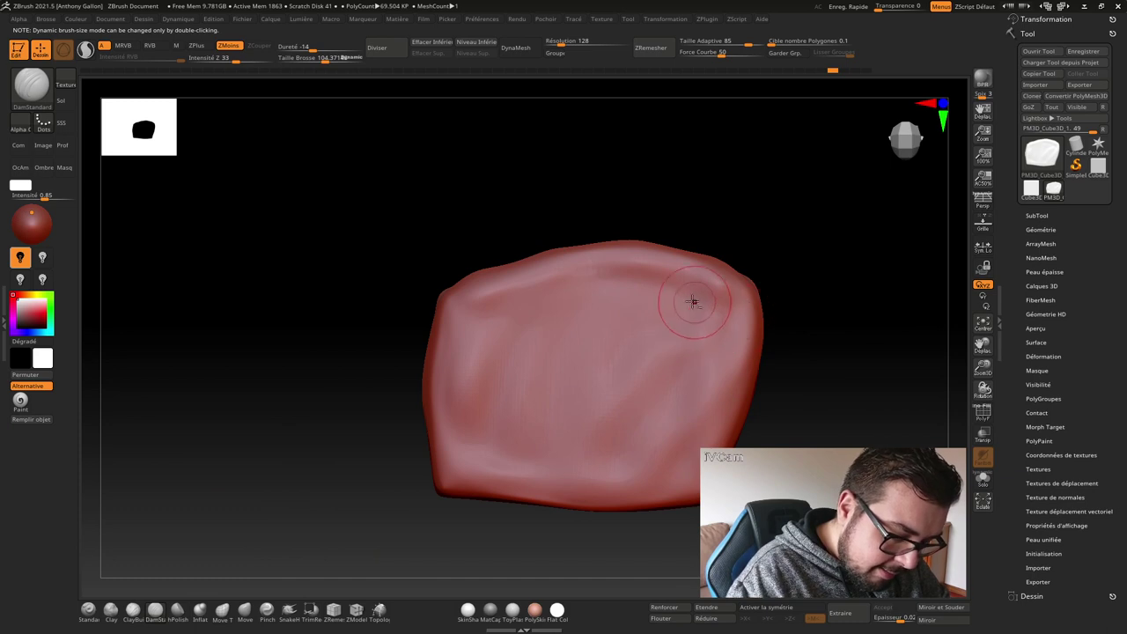
{"action": "mouse_move", "coordinate": [695, 297]}
{"action": "right_mouse_down"}
{"action": "mouse_move", "coordinate": [654, 270]}
{"action": "mouse_move", "coordinate": [702, 313]}
{"action": "mouse_move", "coordinate": [691, 389]}
{"action": "right_mouse_up"}
{"action": "key", "text": "b"}
{"action": "key", "text": "d"}
{"action": "key", "text": "s"}
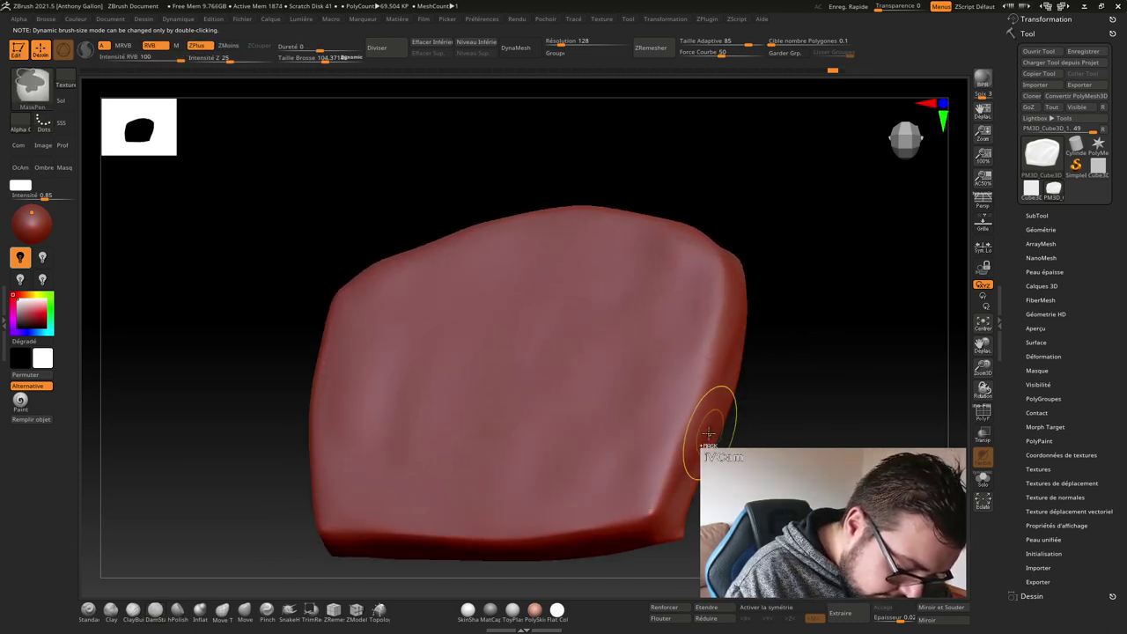
{"action": "key", "text": "s"}
{"action": "left_click_drag", "start_coordinate": [667, 382], "coordinate": [679, 382]}
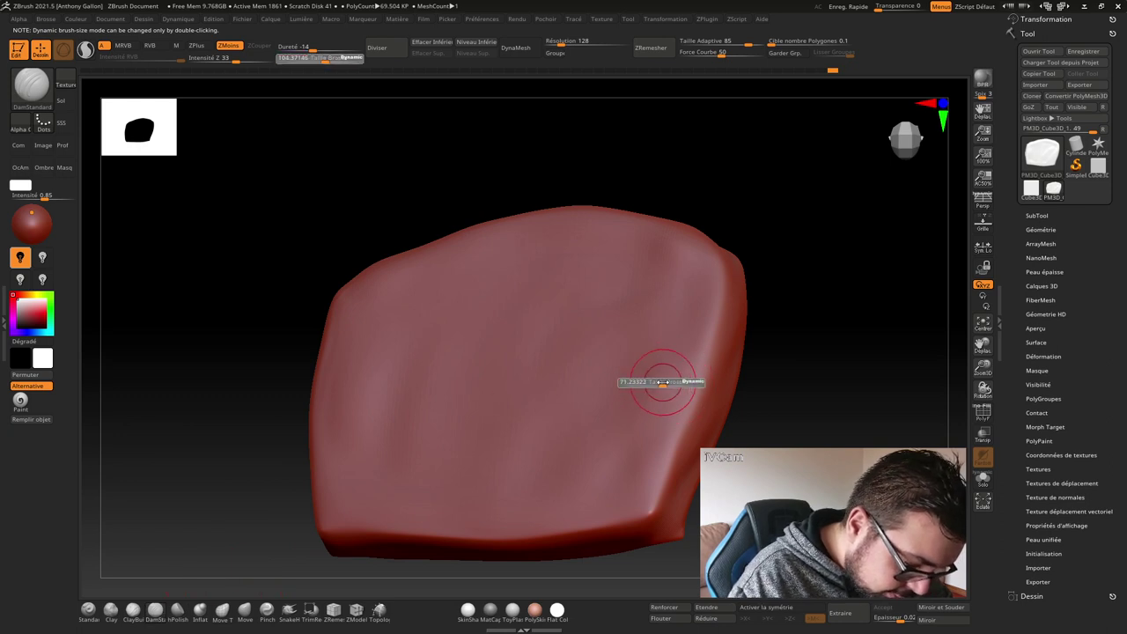
- Carve cracks from lower left to the right edge, across the upper right, and left-centre, joining them
{"action": "left_click_drag", "start_coordinate": [641, 441], "coordinate": [718, 412]}
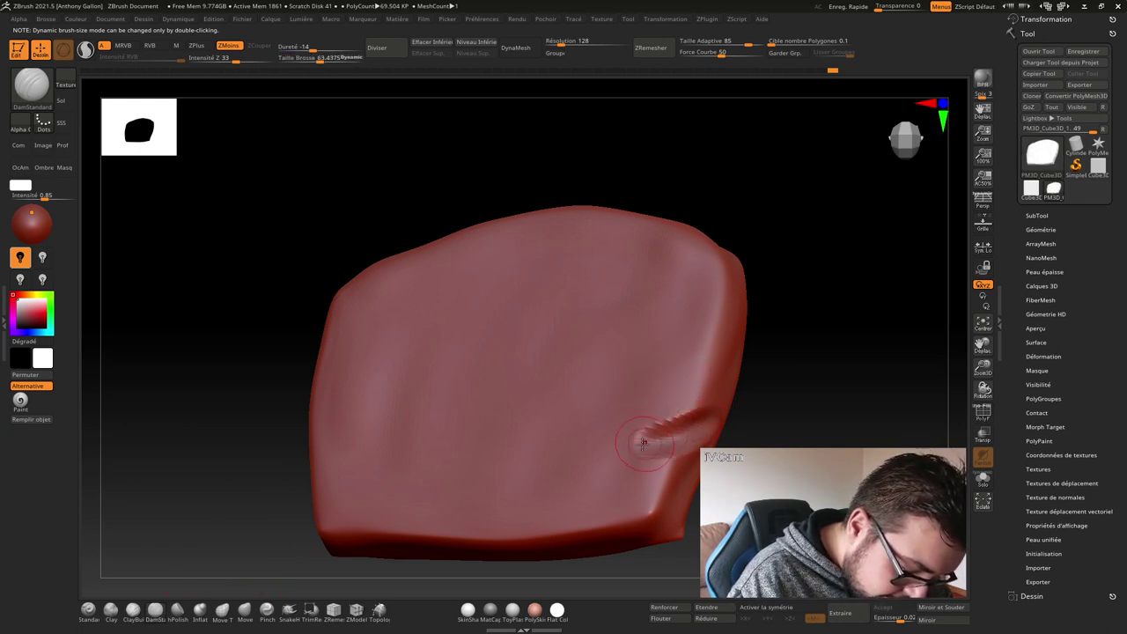
{"action": "mouse_move", "coordinate": [792, 334]}
{"action": "left_mouse_down"}
{"action": "mouse_move", "coordinate": [739, 331]}
{"action": "mouse_move", "coordinate": [747, 296]}
{"action": "mouse_move", "coordinate": [731, 311]}
{"action": "mouse_move", "coordinate": [748, 312]}
{"action": "mouse_move", "coordinate": [700, 307]}
{"action": "left_mouse_up"}
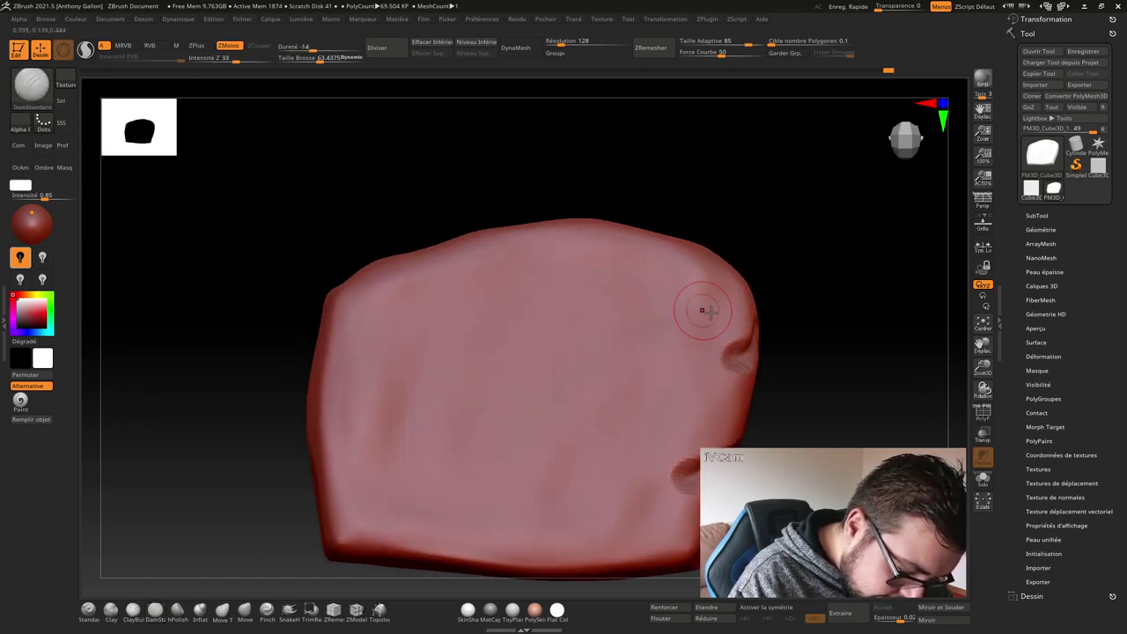
{"action": "left_click_drag", "start_coordinate": [684, 268], "coordinate": [621, 327]}
{"action": "mouse_move", "coordinate": [681, 302]}
{"action": "left_mouse_down", "text": "shift"}
{"action": "mouse_move", "coordinate": [673, 308]}
{"action": "mouse_move", "coordinate": [679, 271]}
{"action": "mouse_move", "coordinate": [620, 371]}
{"action": "mouse_move", "coordinate": [675, 329]}
{"action": "left_mouse_up", "text": "shift"}
{"action": "mouse_move", "coordinate": [625, 415]}
{"action": "left_mouse_down"}
{"action": "mouse_move", "coordinate": [687, 330]}
{"action": "mouse_move", "coordinate": [636, 406]}
{"action": "left_mouse_up"}
{"action": "left_click_drag", "start_coordinate": [562, 293], "coordinate": [491, 428]}
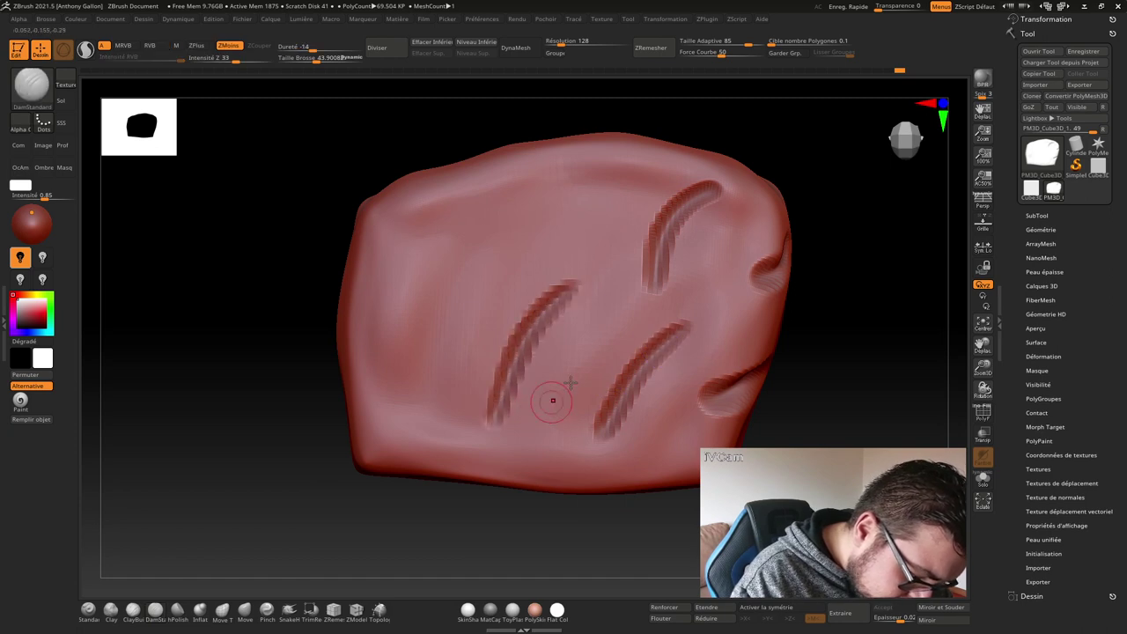
{"action": "mouse_move", "coordinate": [534, 302]}
{"action": "left_mouse_down"}
{"action": "mouse_move", "coordinate": [656, 304]}
{"action": "mouse_move", "coordinate": [720, 266]}
{"action": "left_mouse_up"}
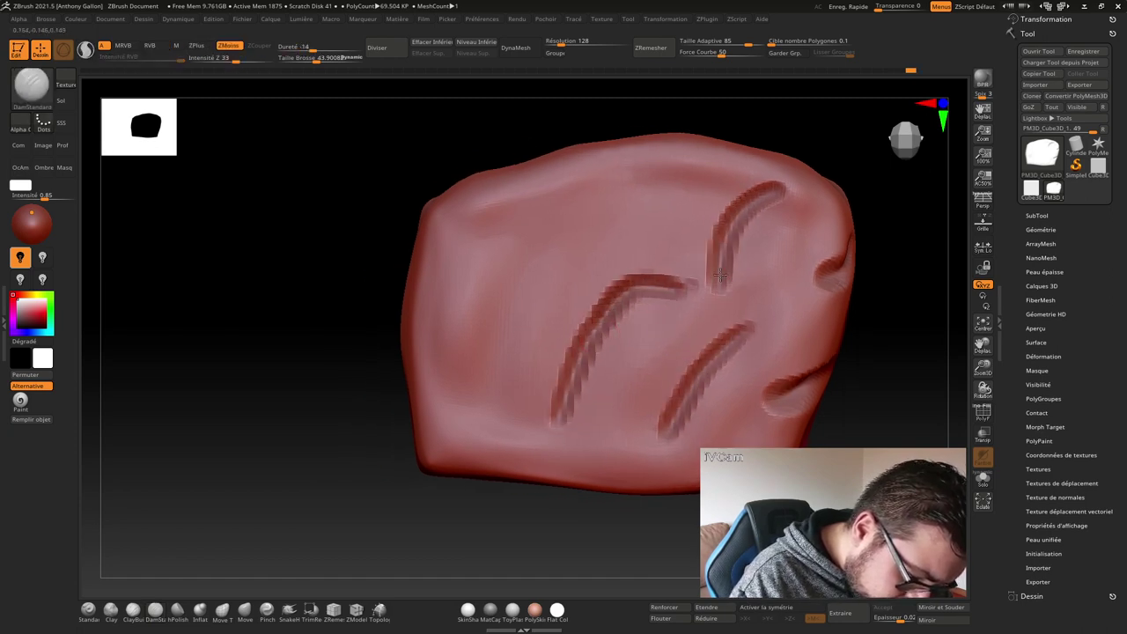
- Add a short branch off the Y-shaped crack and a curved lower-left crack, then face the slab frontally
{"action": "left_click_drag", "start_coordinate": [352, 291], "coordinate": [388, 264]}
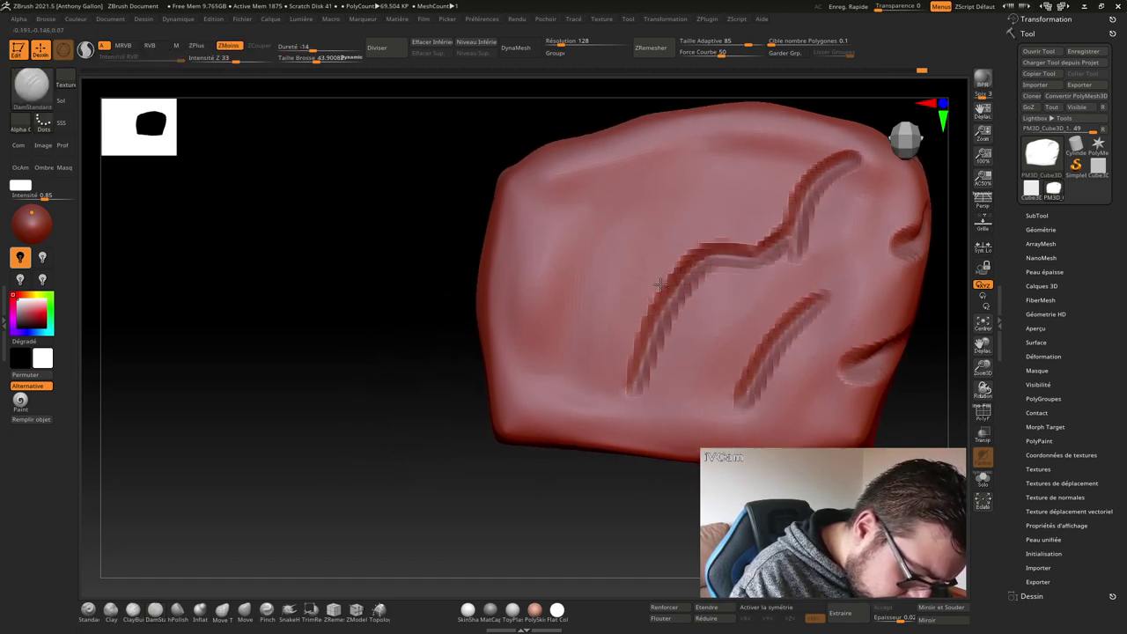
{"action": "left_click_drag", "start_coordinate": [619, 216], "coordinate": [669, 283]}
{"action": "left_click_drag", "start_coordinate": [458, 176], "coordinate": [480, 150]}
{"action": "left_click_drag", "start_coordinate": [574, 257], "coordinate": [595, 349]}
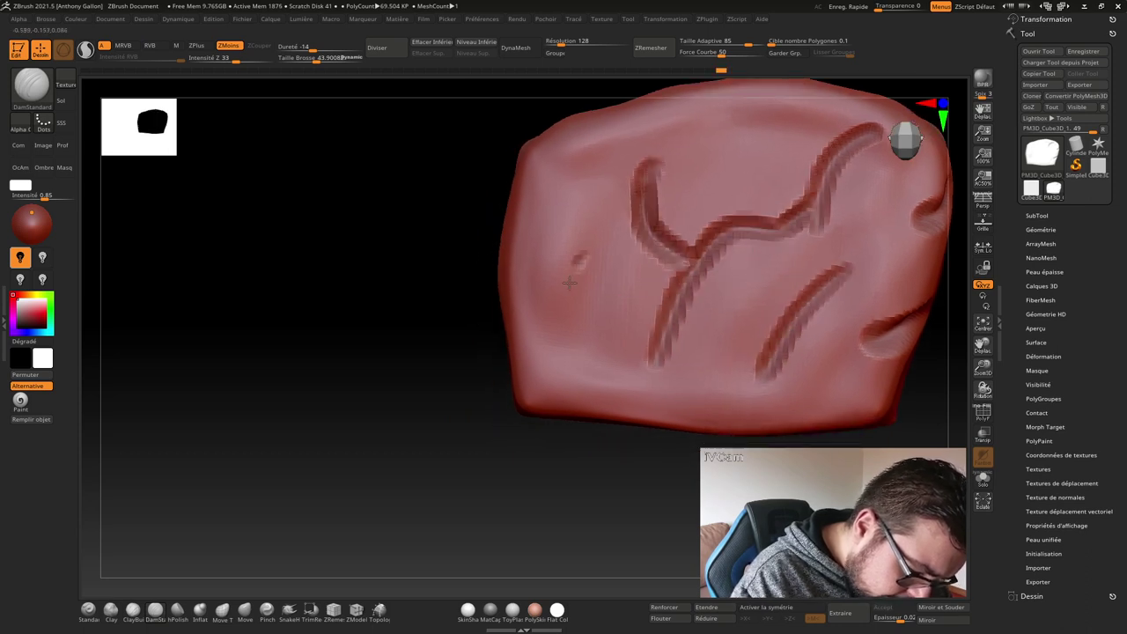
{"action": "key", "text": "shift"}
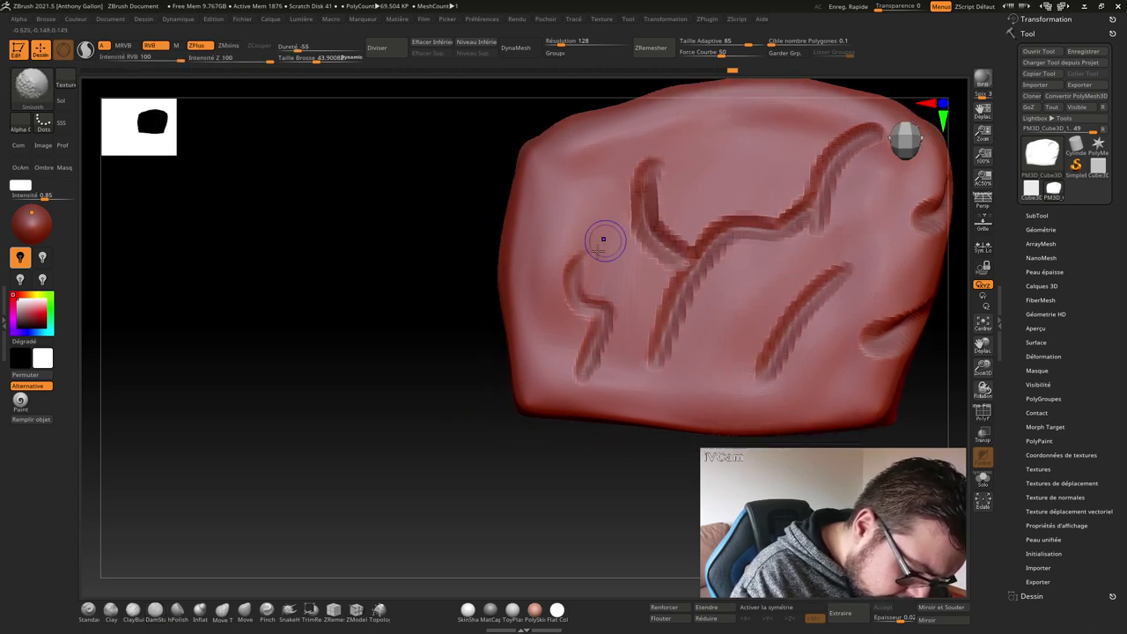
{"action": "right_click_drag", "start_coordinate": [745, 312], "coordinate": [740, 304]}
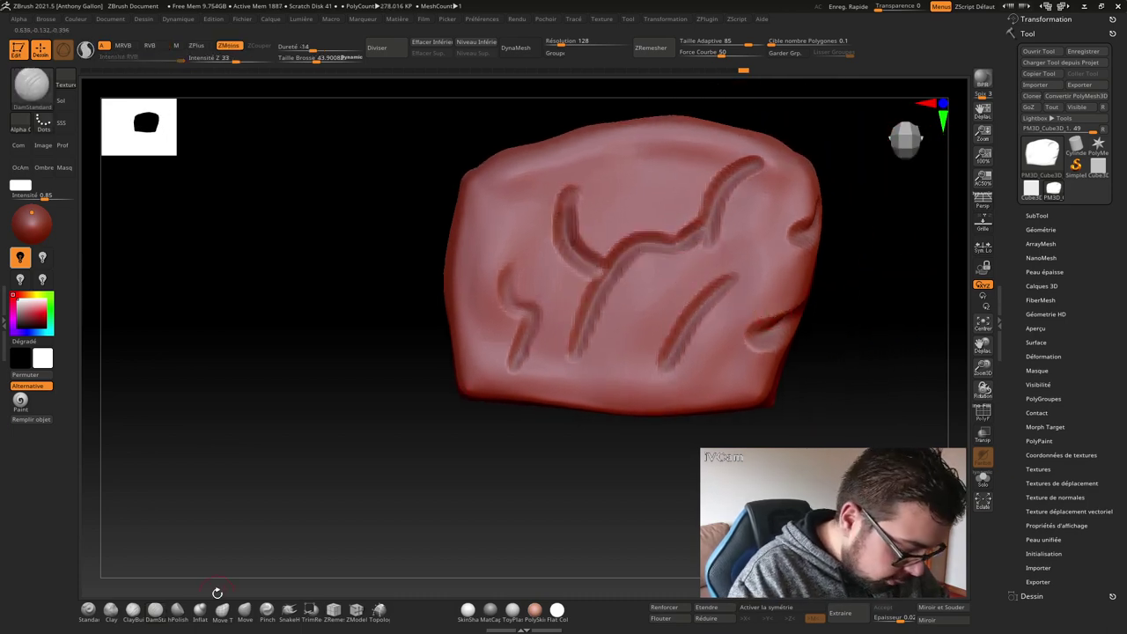
- Pinch the deep central crease thinner with the Pinch brush, then orbit to see the lower edge
{"action": "left_click", "coordinate": [267, 608]}
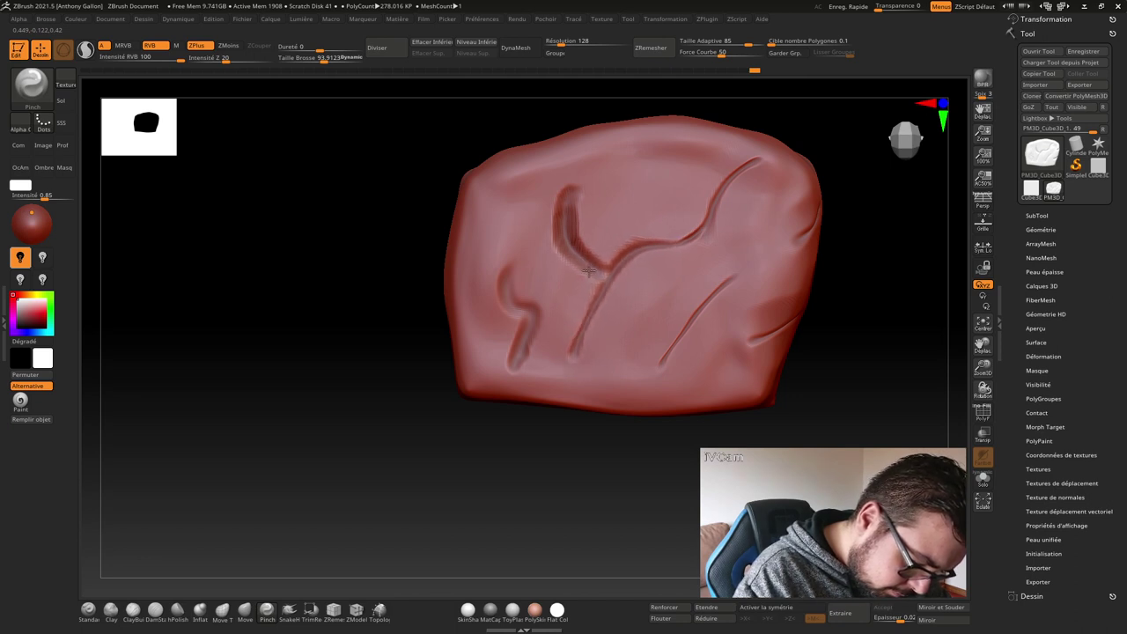
{"action": "mouse_move", "coordinate": [588, 272]}
{"action": "left_mouse_down", "text": "shift"}
{"action": "mouse_move", "coordinate": [573, 240]}
{"action": "mouse_move", "coordinate": [656, 266]}
{"action": "left_mouse_up", "text": "shift"}
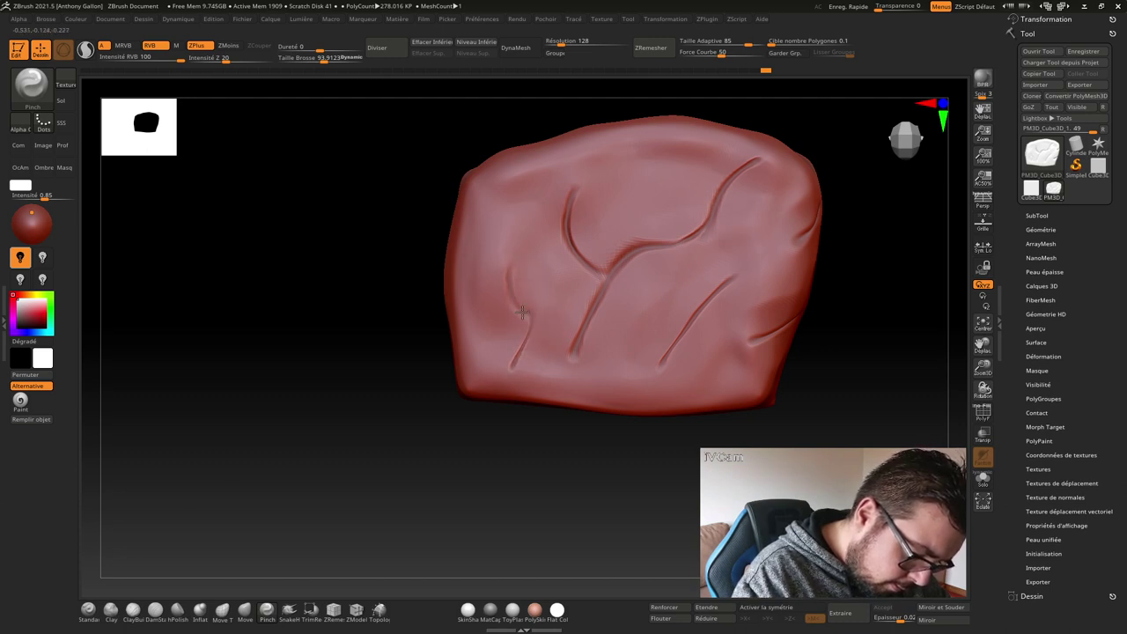
{"action": "mouse_move", "coordinate": [666, 339]}
{"action": "right_mouse_down"}
{"action": "mouse_move", "coordinate": [729, 219]}
{"action": "mouse_move", "coordinate": [699, 352]}
{"action": "right_mouse_up"}
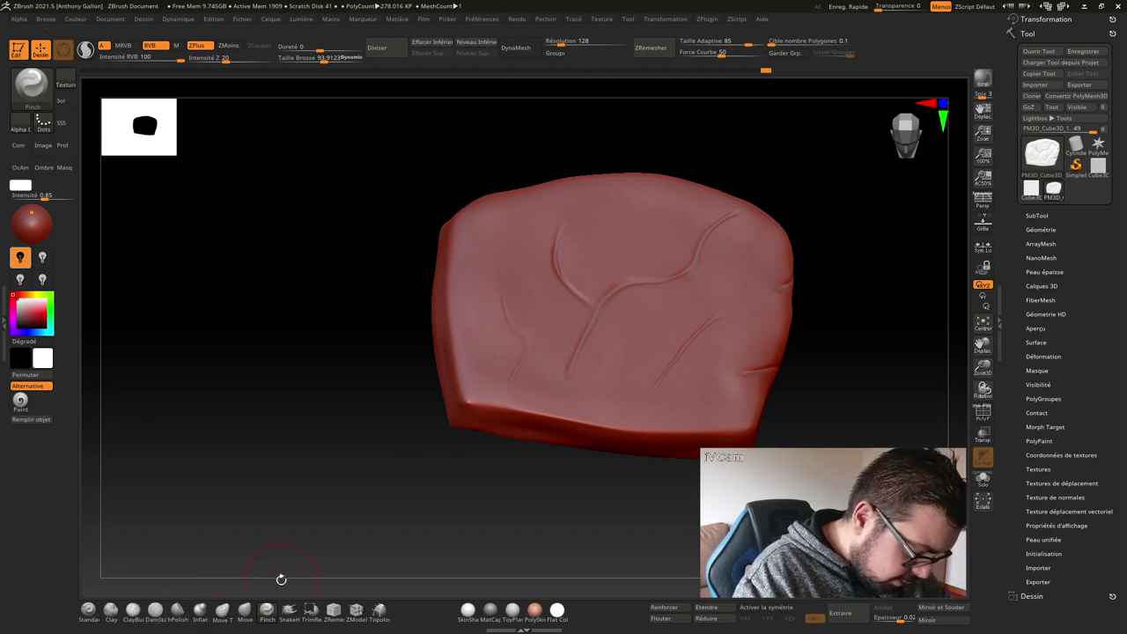
- Switch back to DamStandard with a Draw Size of about 31.47 and face the slab squarely
{"action": "left_click", "coordinate": [155, 610]}
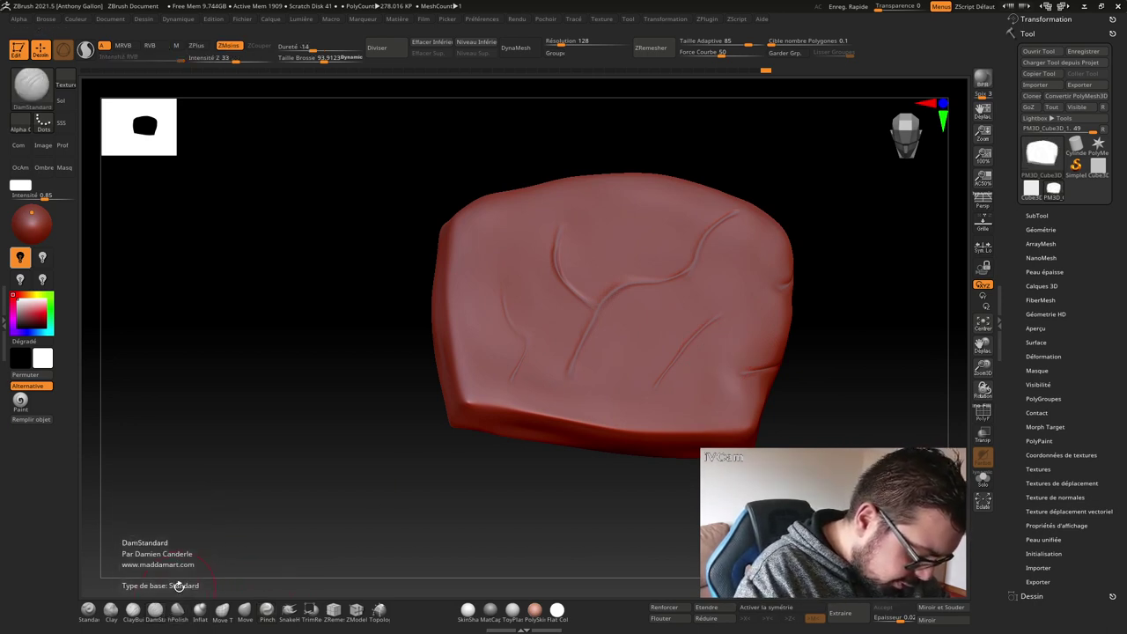
{"action": "key", "text": "s"}
{"action": "right_click_drag", "start_coordinate": [673, 361], "coordinate": [675, 410]}
{"action": "key", "text": "s"}
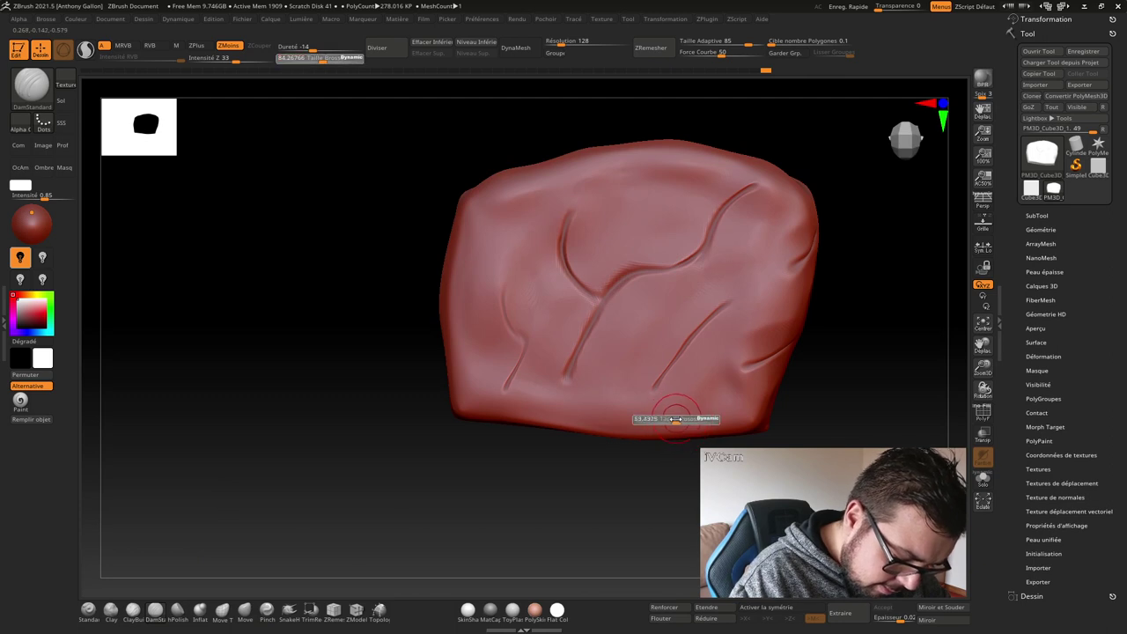
{"action": "key", "text": "s"}
{"action": "left_click_drag", "start_coordinate": [720, 382], "coordinate": [669, 442]}
{"action": "key", "text": "s"}
{"action": "mouse_move", "coordinate": [837, 307]}
{"action": "left_mouse_down"}
{"action": "mouse_move", "coordinate": [788, 283]}
{"action": "mouse_move", "coordinate": [751, 386]}
{"action": "mouse_move", "coordinate": [744, 376]}
{"action": "mouse_move", "coordinate": [783, 297]}
{"action": "left_mouse_up"}
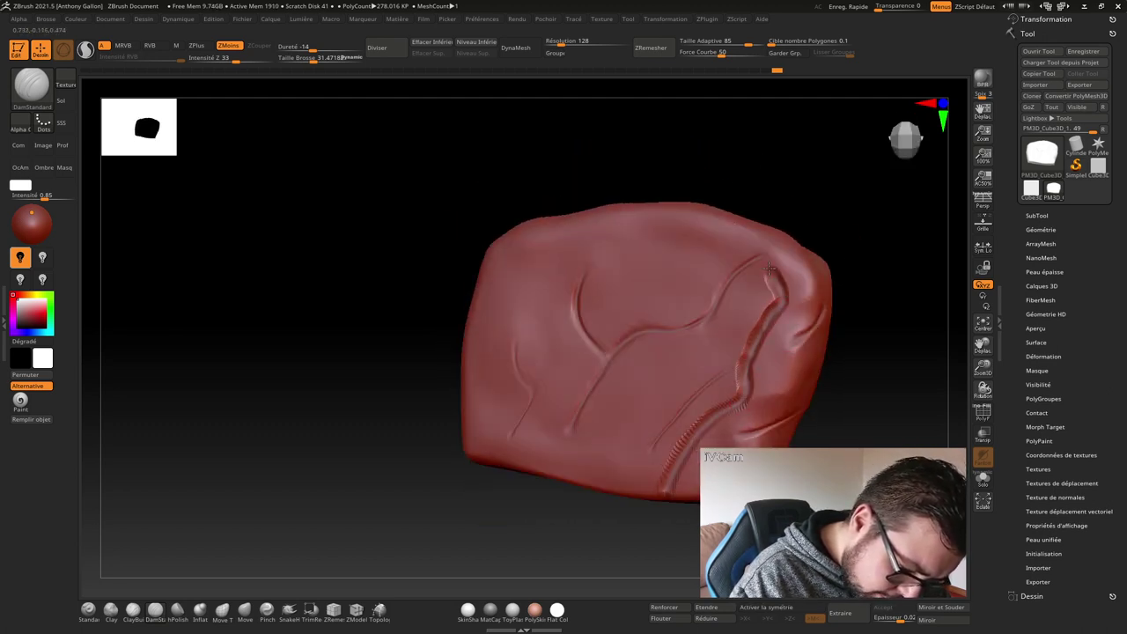
{"action": "right_click_drag", "start_coordinate": [803, 293], "coordinate": [799, 282]}
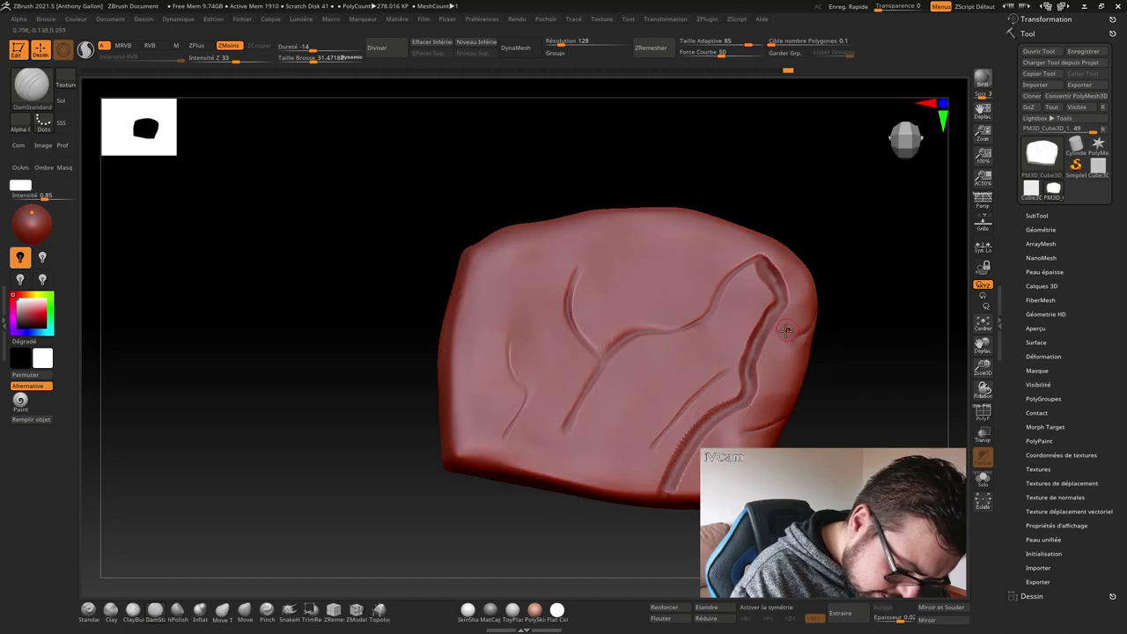
- Cut deeper cracks down the right side and across the middle junction, then subdivide the mesh
{"action": "left_click_drag", "start_coordinate": [632, 343], "coordinate": [695, 454]}
{"action": "key", "text": "space"}
{"action": "right_click_drag", "start_coordinate": [678, 414], "coordinate": [708, 288]}
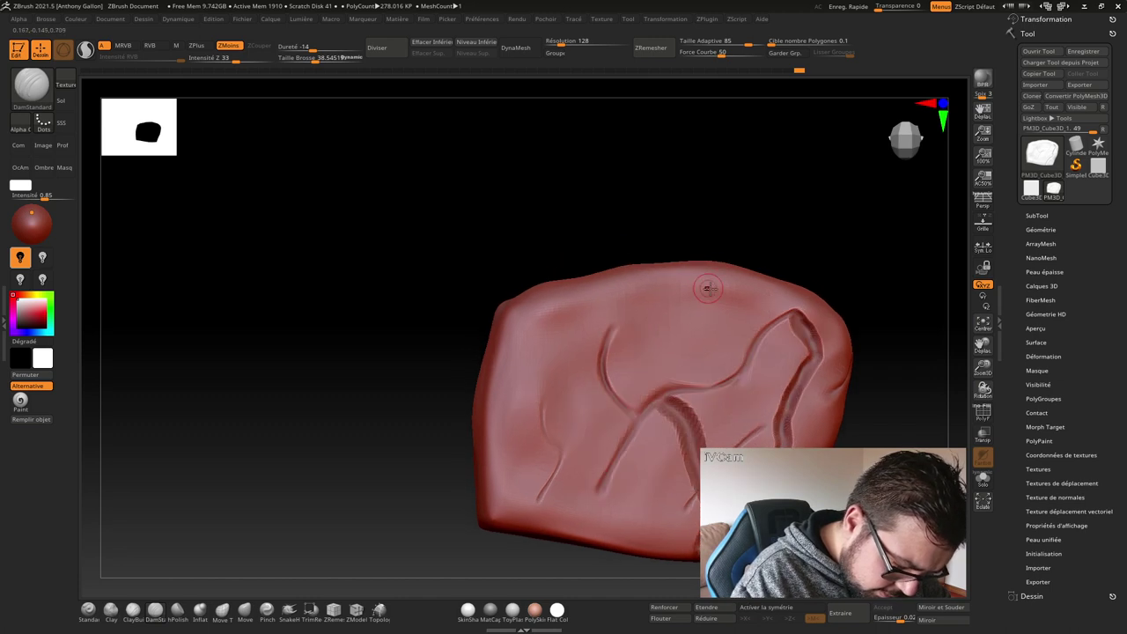
{"action": "mouse_move", "coordinate": [722, 263]}
{"action": "left_mouse_down"}
{"action": "mouse_move", "coordinate": [665, 363]}
{"action": "mouse_move", "coordinate": [735, 252]}
{"action": "left_mouse_up"}
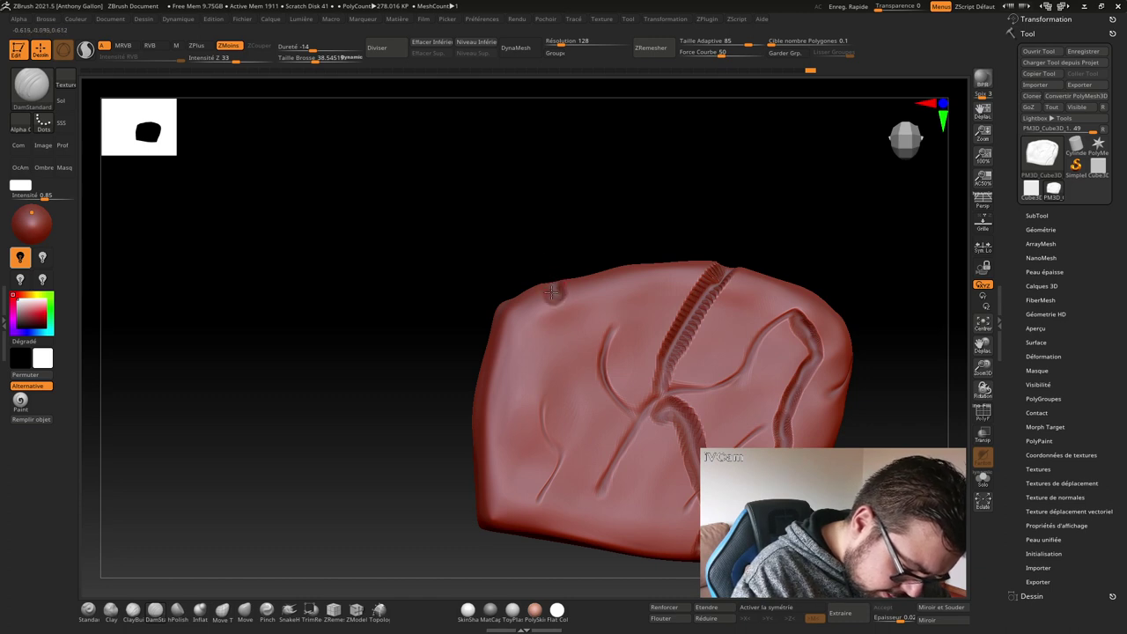
{"action": "mouse_move", "coordinate": [553, 288]}
{"action": "left_mouse_down"}
{"action": "mouse_move", "coordinate": [613, 414]}
{"action": "mouse_move", "coordinate": [648, 407]}
{"action": "left_mouse_up"}
{"action": "right_click_drag", "start_coordinate": [648, 407], "coordinate": [673, 379]}
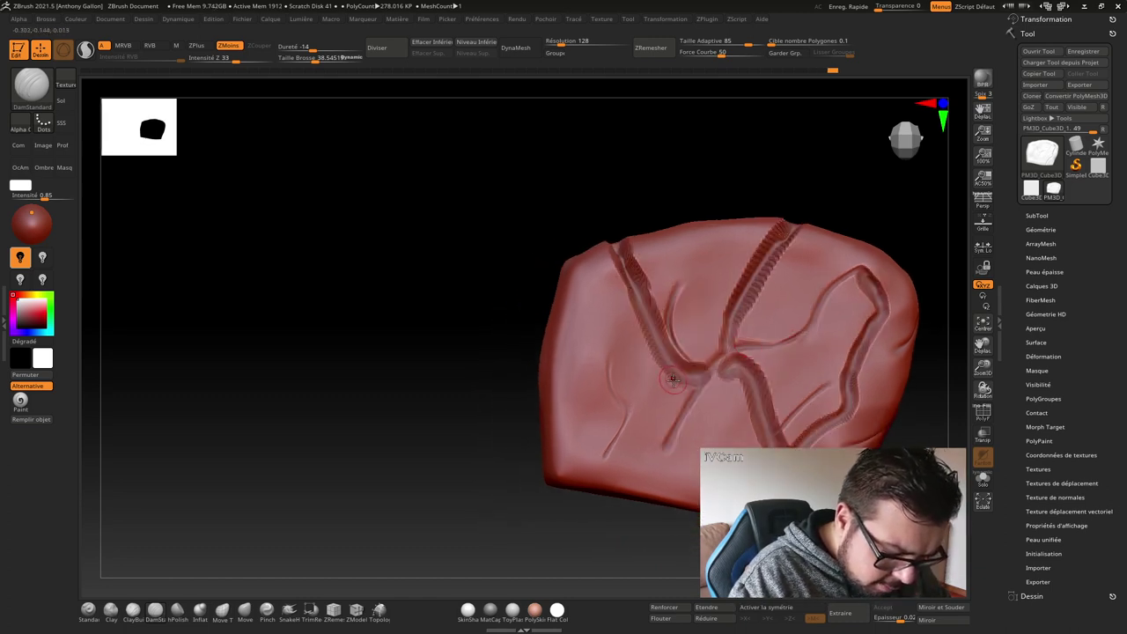
{"action": "left_click_drag", "start_coordinate": [664, 373], "coordinate": [627, 452]}
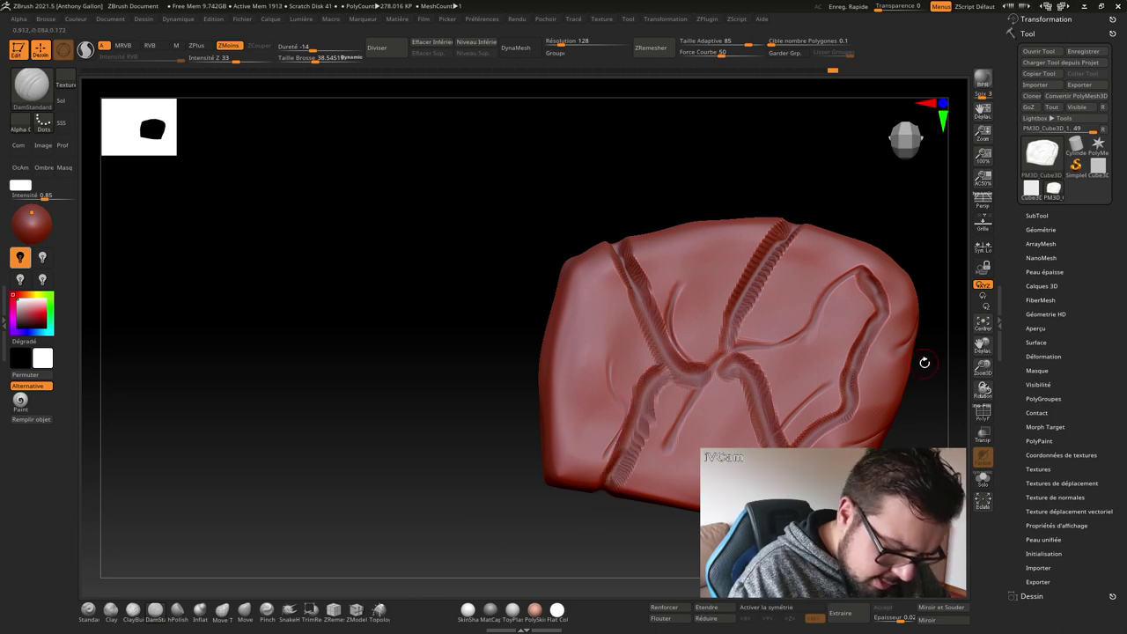
{"action": "left_click_drag", "start_coordinate": [924, 361], "coordinate": [845, 356]}
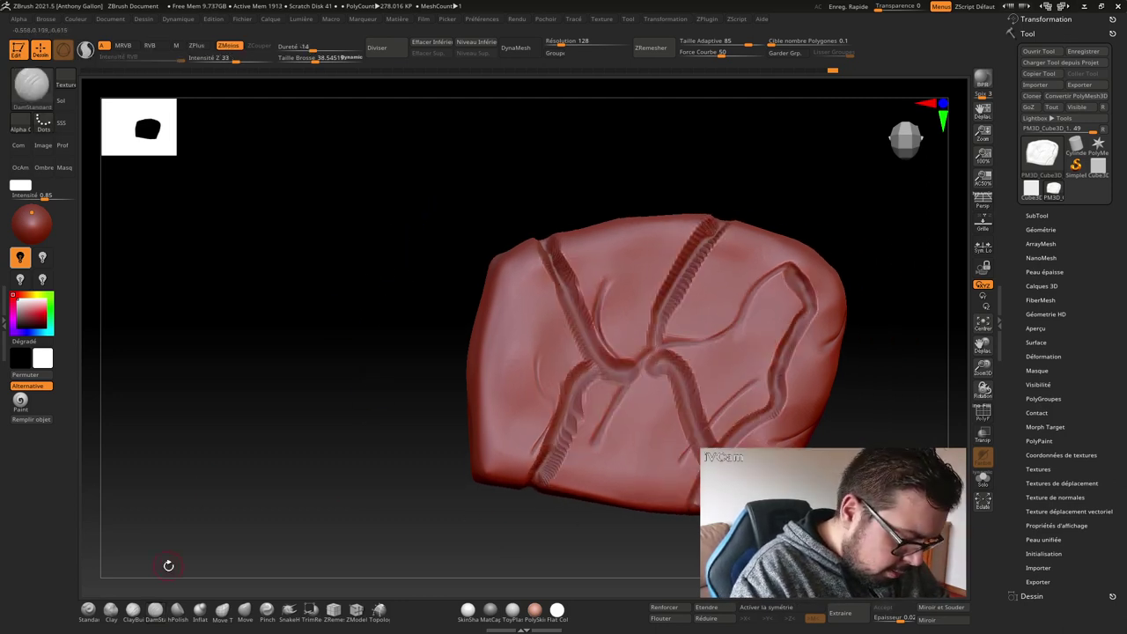
{"action": "key", "text": "ctrl+d"}
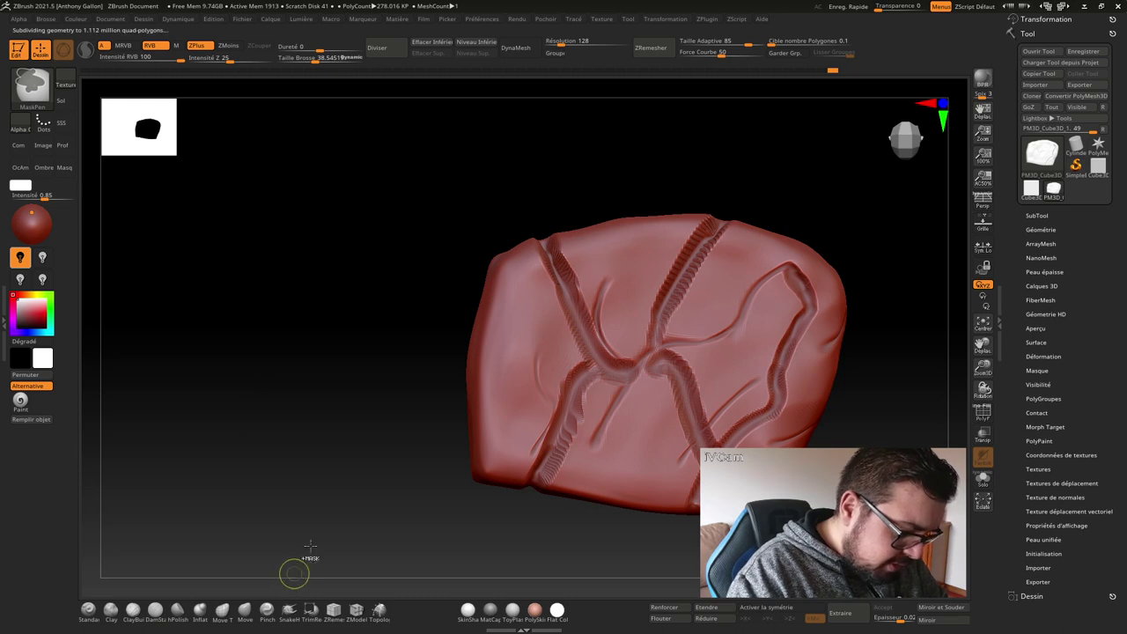
- Pinch the upper diagonal, upper-right, up-left and lower-middle cracks into tighter creases
{"action": "left_click", "coordinate": [267, 610]}
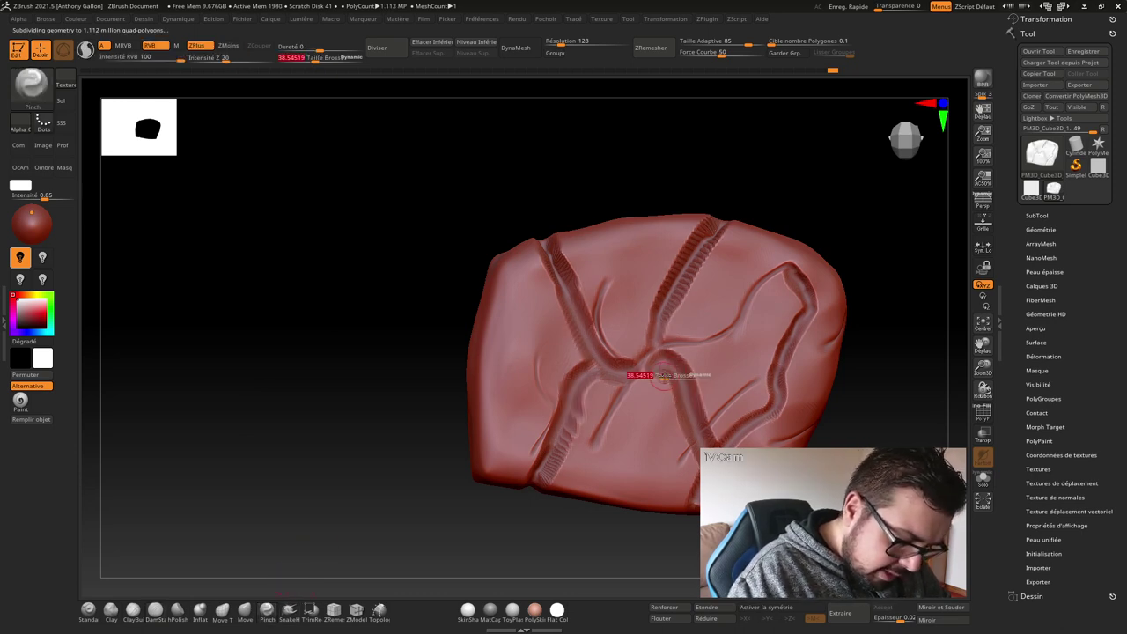
{"action": "left_click_drag", "start_coordinate": [663, 320], "coordinate": [707, 240]}
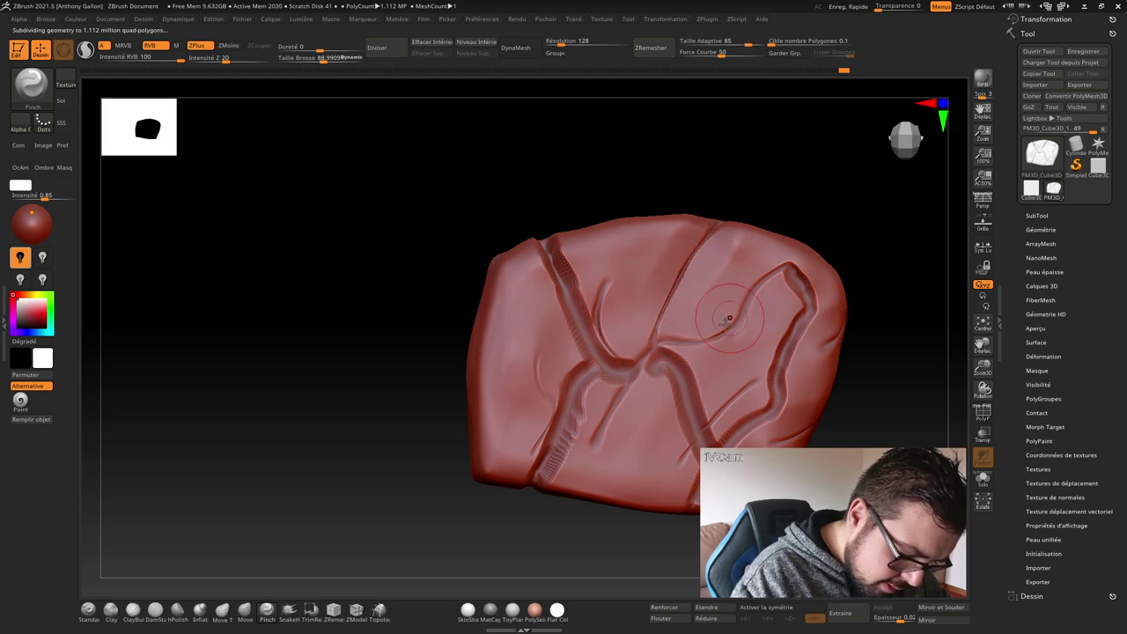
{"action": "mouse_move", "coordinate": [729, 319]}
{"action": "left_mouse_down"}
{"action": "mouse_move", "coordinate": [667, 348]}
{"action": "mouse_move", "coordinate": [715, 447]}
{"action": "mouse_move", "coordinate": [748, 413]}
{"action": "mouse_move", "coordinate": [800, 299]}
{"action": "left_mouse_up"}
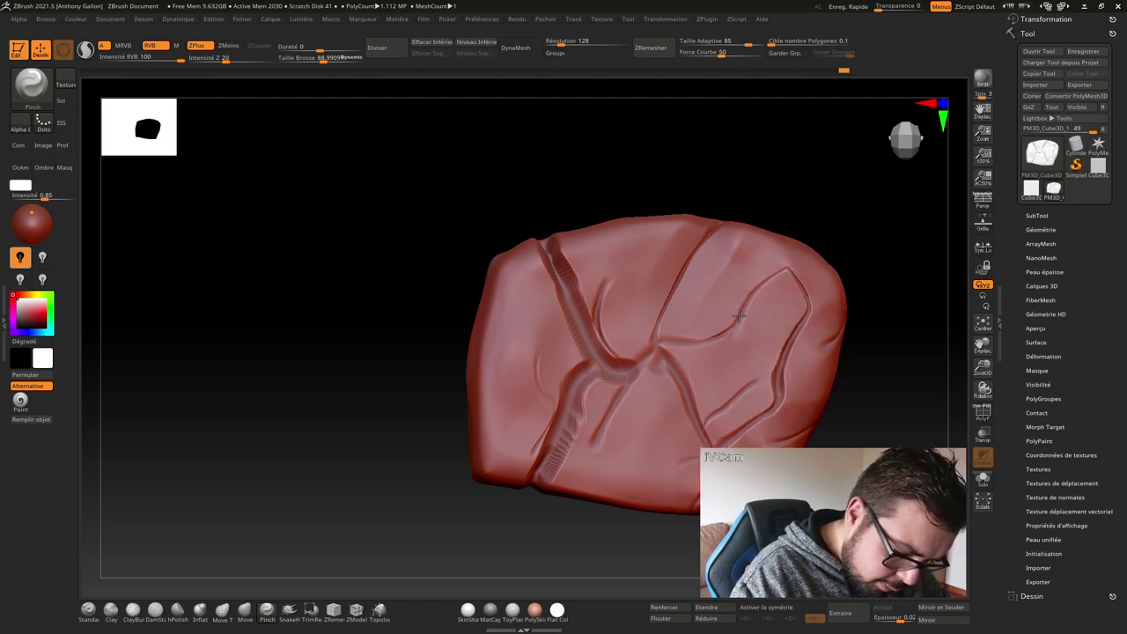
{"action": "left_click_drag", "start_coordinate": [738, 317], "coordinate": [712, 299]}
{"action": "mouse_move", "coordinate": [611, 387]}
{"action": "left_mouse_down"}
{"action": "mouse_move", "coordinate": [621, 361]}
{"action": "mouse_move", "coordinate": [549, 251]}
{"action": "mouse_move", "coordinate": [572, 308]}
{"action": "left_mouse_up"}
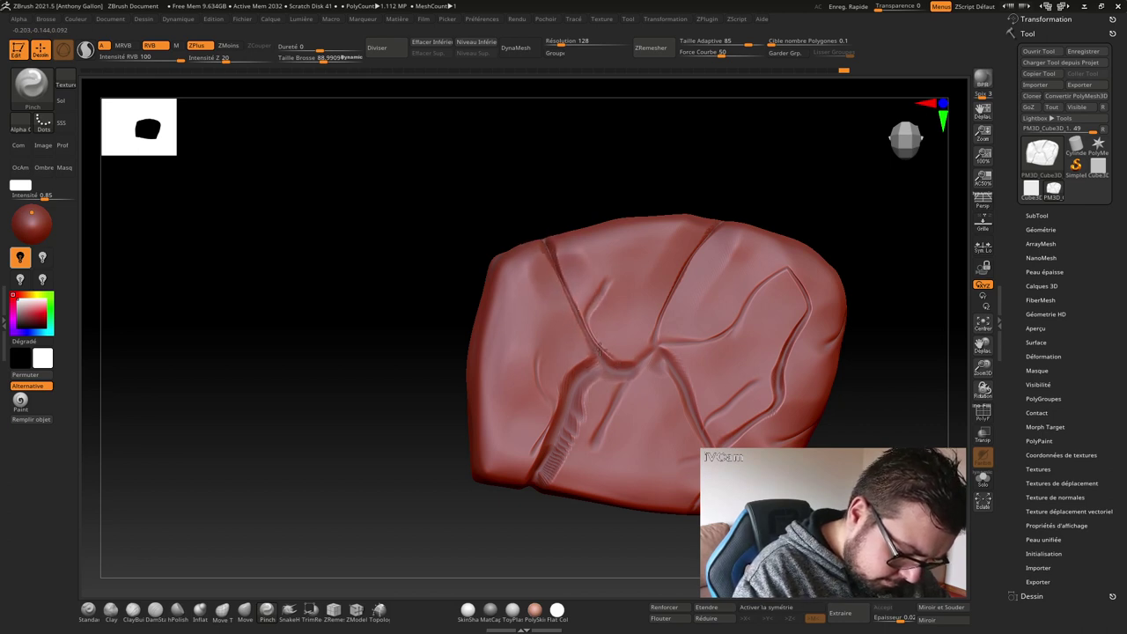
{"action": "left_click_drag", "start_coordinate": [600, 350], "coordinate": [548, 236]}
{"action": "left_click_drag", "start_coordinate": [577, 387], "coordinate": [558, 446]}
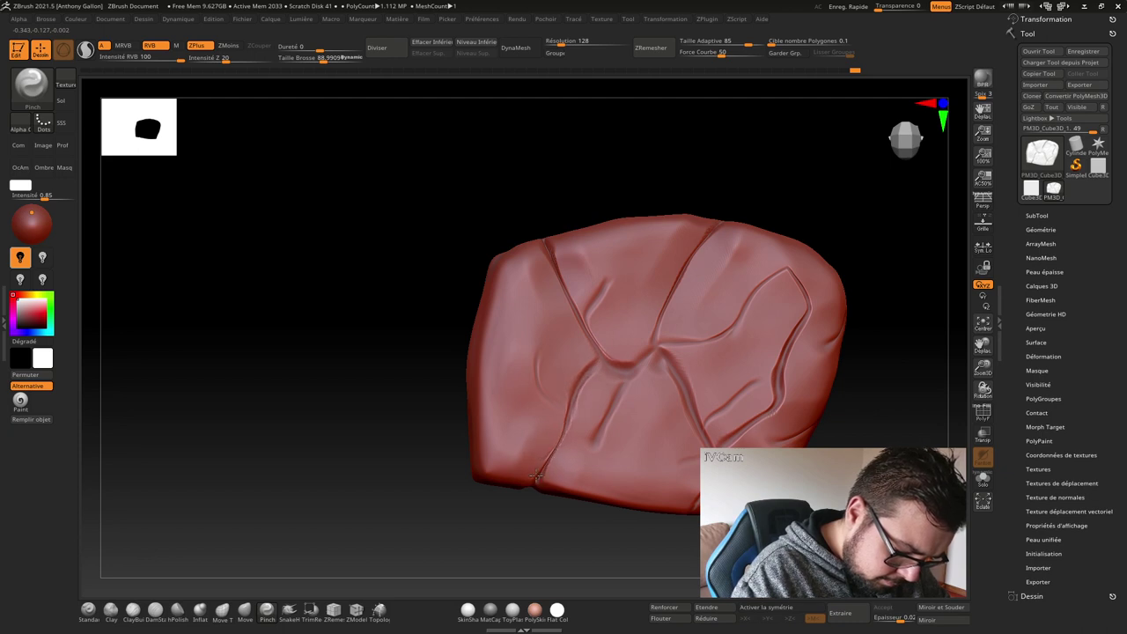
- Orbit to inspect the sharpened cracks and return to a straight front view
{"action": "left_click_drag", "start_coordinate": [873, 297], "coordinate": [867, 280]}
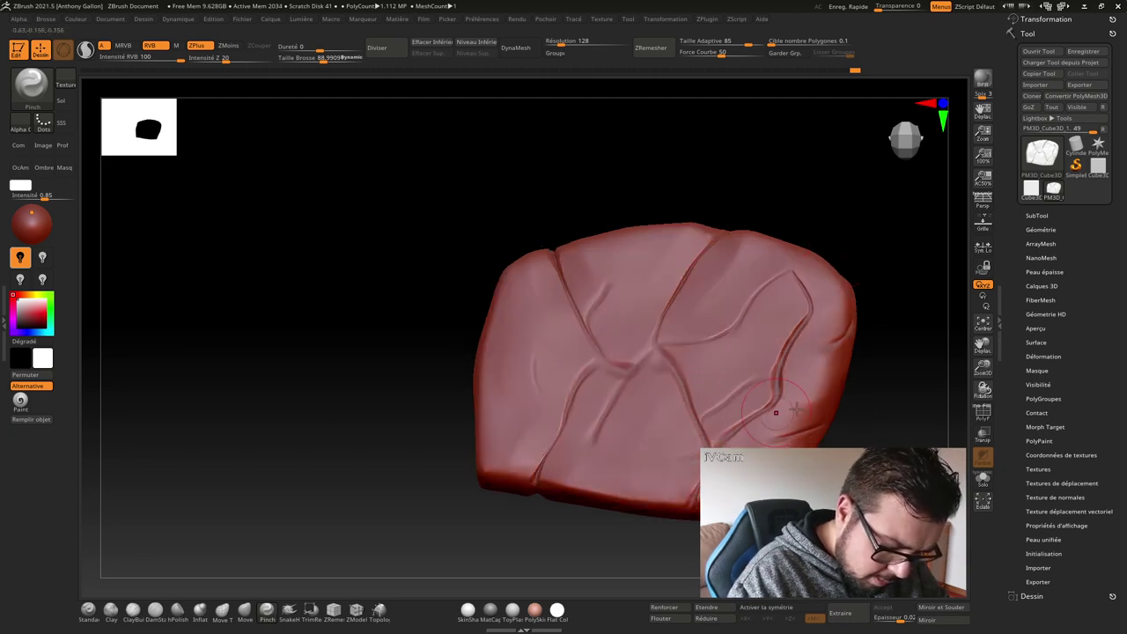
{"action": "left_click_drag", "start_coordinate": [776, 412], "coordinate": [763, 355]}
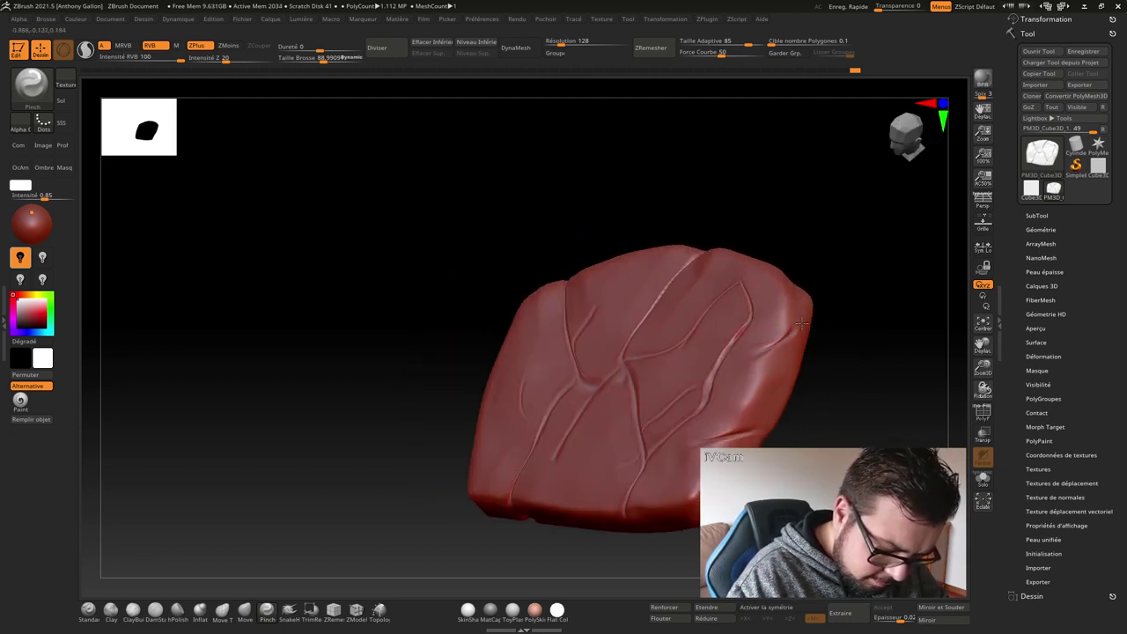
{"action": "left_click_drag", "start_coordinate": [817, 371], "coordinate": [873, 291]}
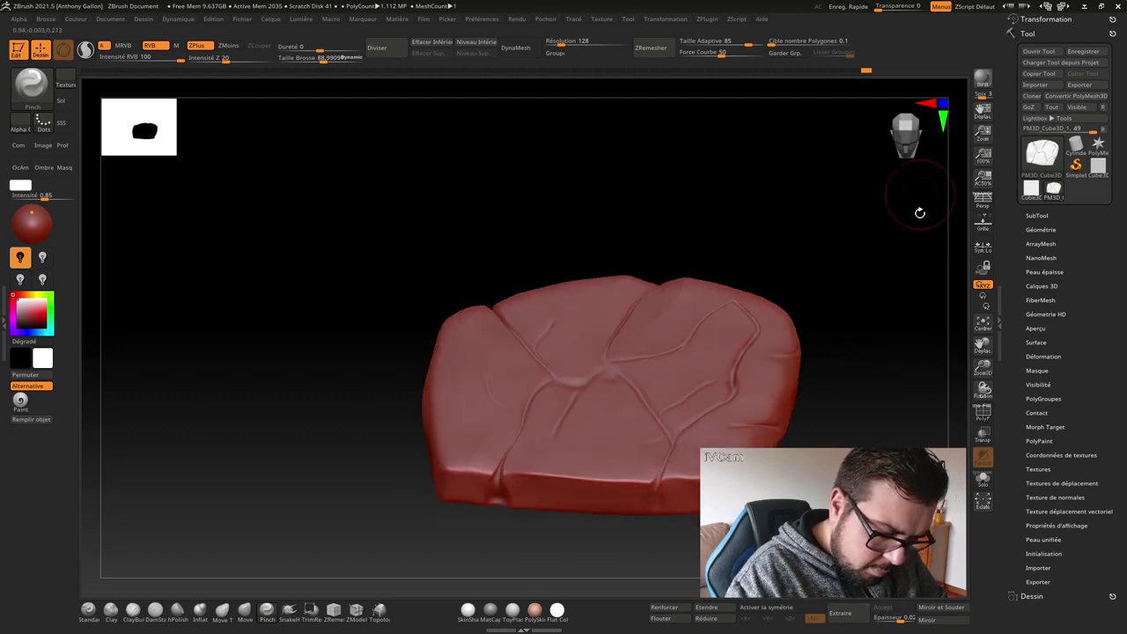
{"action": "left_click", "coordinate": [905, 134]}
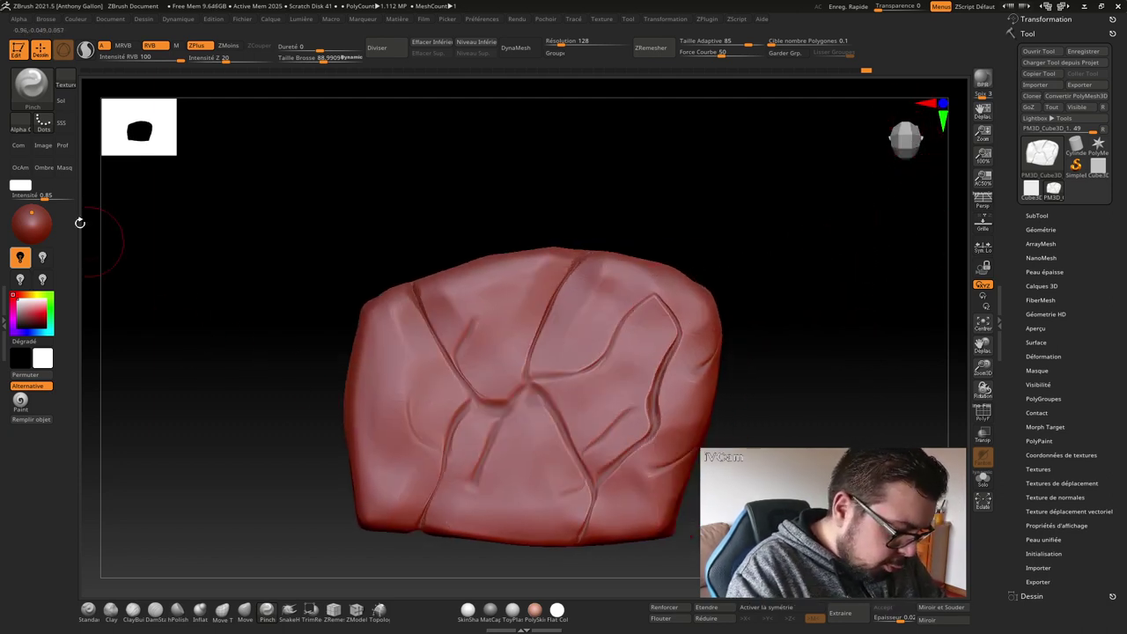
{"action": "left_click", "coordinate": [89, 609]}
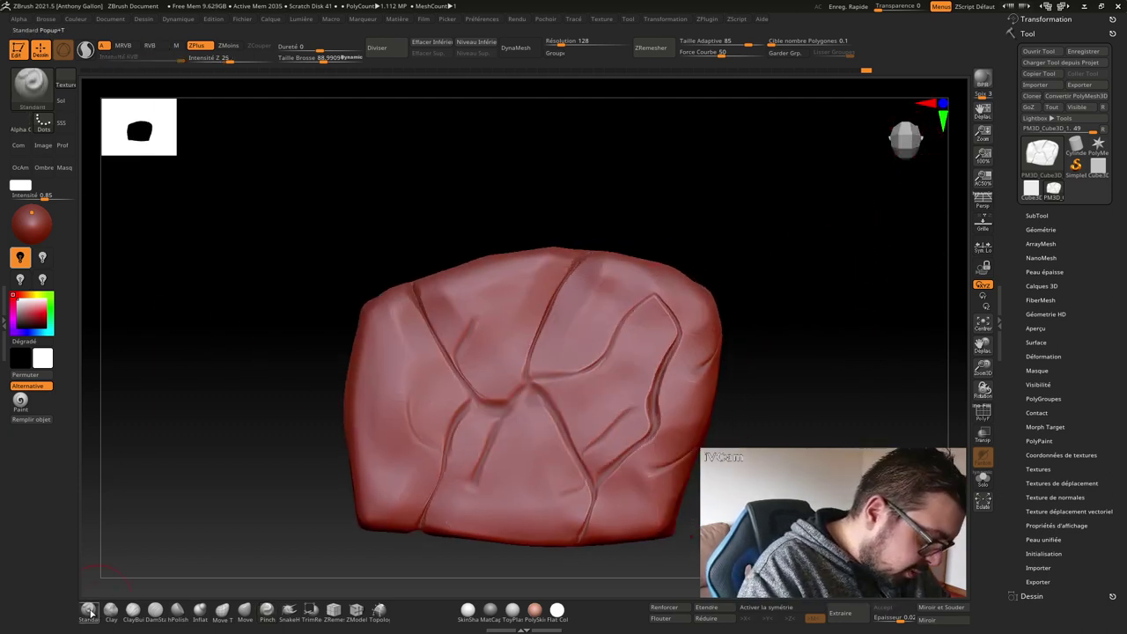
- Load Alpha 08 on the brush, undo a test stamp, then smooth a larger test stroke away
{"action": "left_click", "coordinate": [37, 119]}
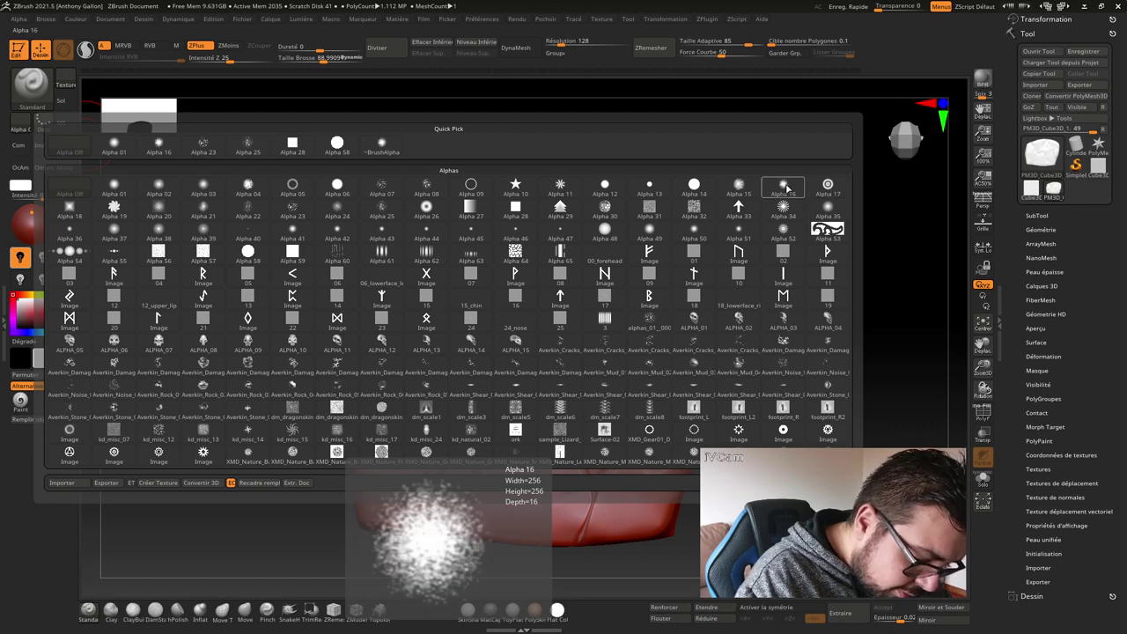
{"action": "left_click", "coordinate": [434, 190]}
{"action": "left_click_drag", "start_coordinate": [601, 319], "coordinate": [585, 333]}
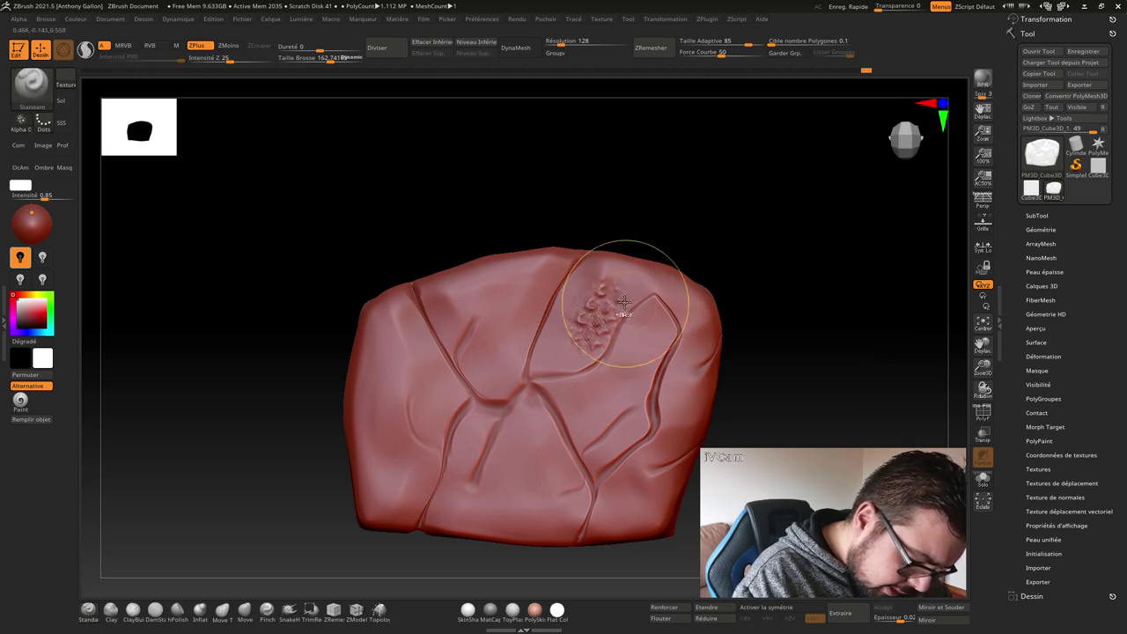
{"action": "key", "text": "ctrl+z"}
{"action": "left_click_drag", "start_coordinate": [621, 307], "coordinate": [564, 388]}
{"action": "scroll", "coordinate": [562, 405], "scroll_direction": "down", "scroll_amount": 3}
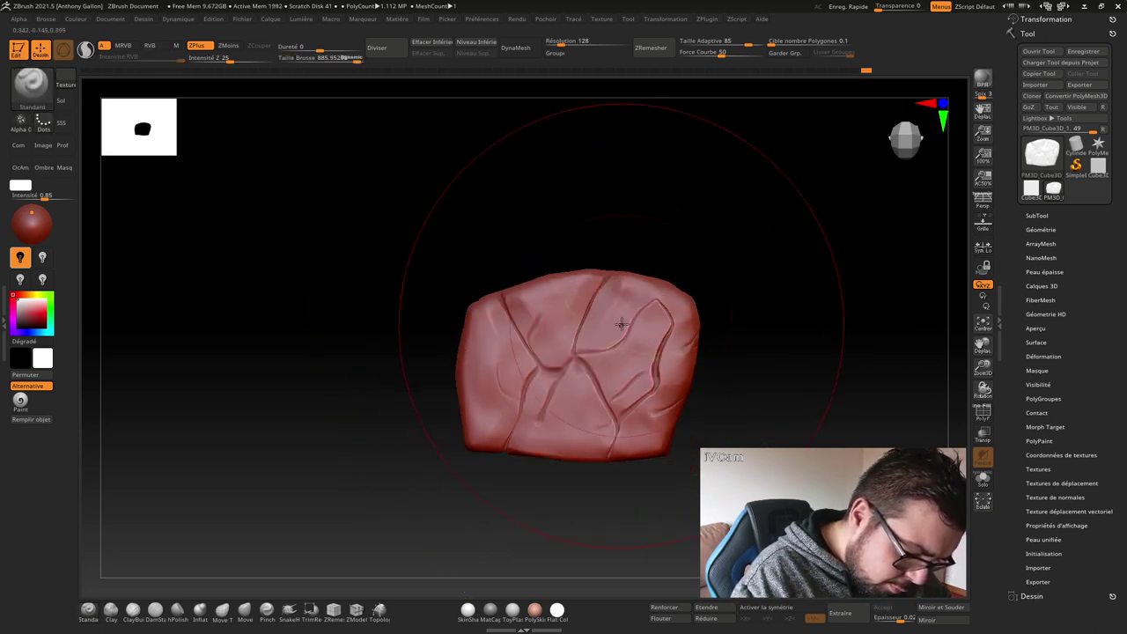
{"action": "mouse_move", "coordinate": [673, 379]}
{"action": "left_mouse_down", "text": "shift"}
{"action": "mouse_move", "coordinate": [546, 361]}
{"action": "mouse_move", "coordinate": [696, 339]}
{"action": "mouse_move", "coordinate": [617, 353]}
{"action": "left_mouse_up", "text": "shift"}
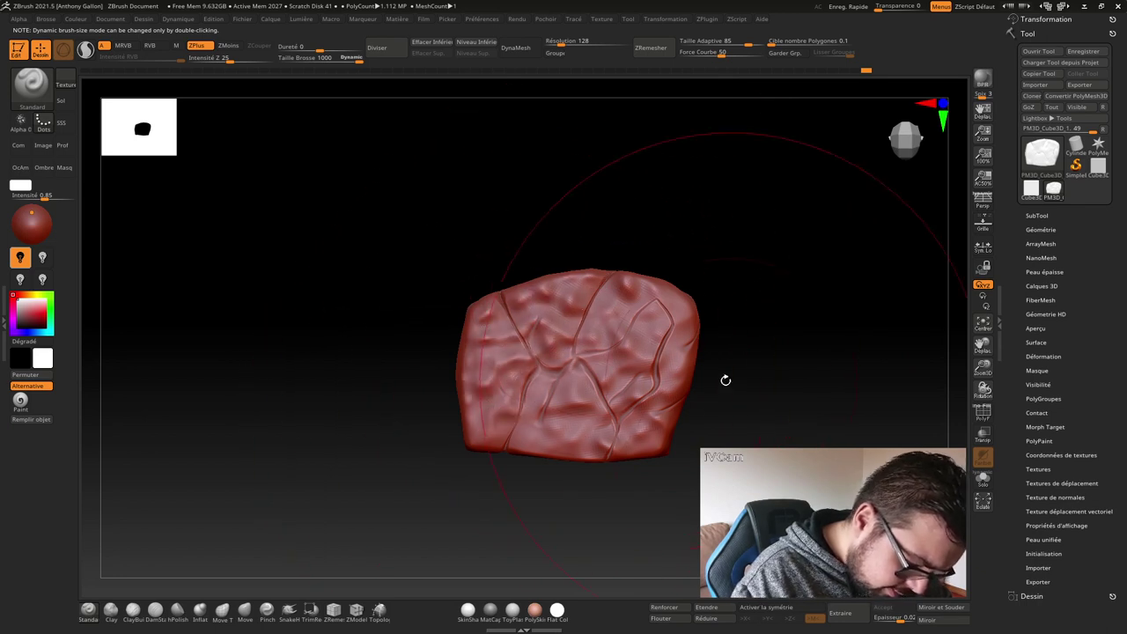
- Stamp Alpha 08 bumps across the rock, orbit to check them, and subdivide to 4.448 million polygons
{"action": "mouse_move", "coordinate": [725, 378]}
{"action": "left_mouse_down"}
{"action": "mouse_move", "coordinate": [633, 371]}
{"action": "mouse_move", "coordinate": [603, 403]}
{"action": "left_mouse_up"}
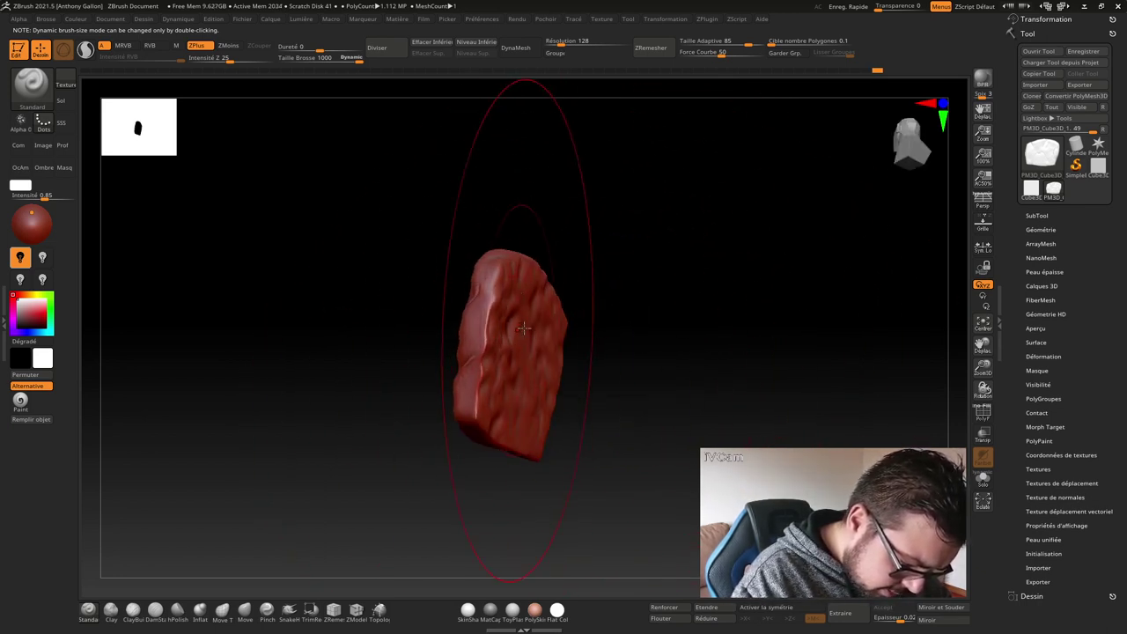
{"action": "left_click_drag", "start_coordinate": [669, 441], "coordinate": [659, 365]}
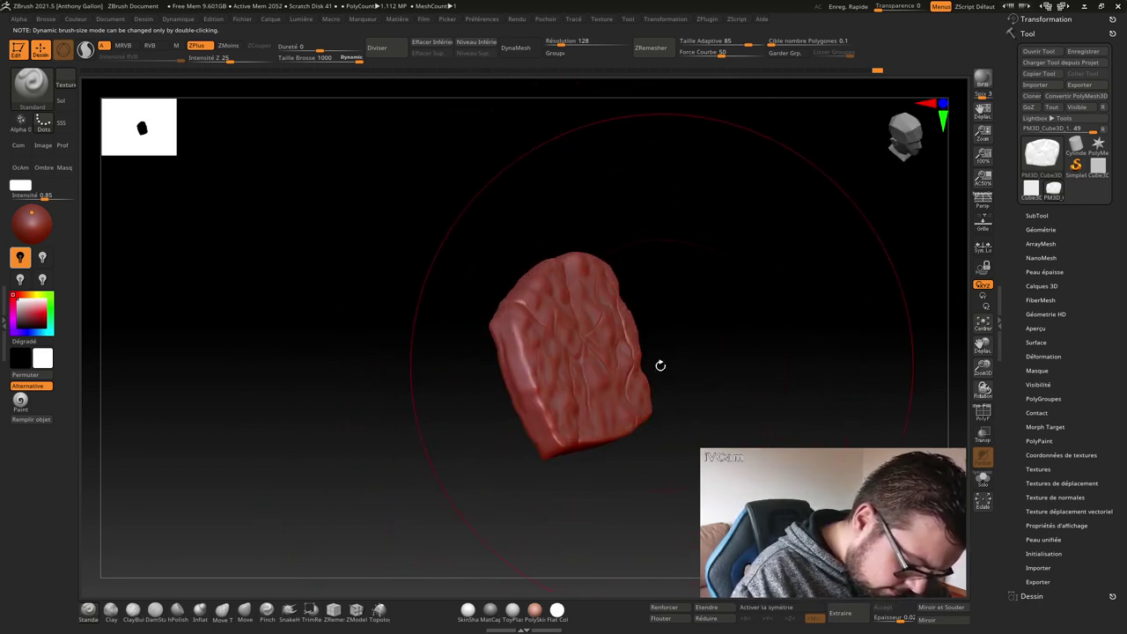
{"action": "left_click_drag", "start_coordinate": [552, 306], "coordinate": [793, 291]}
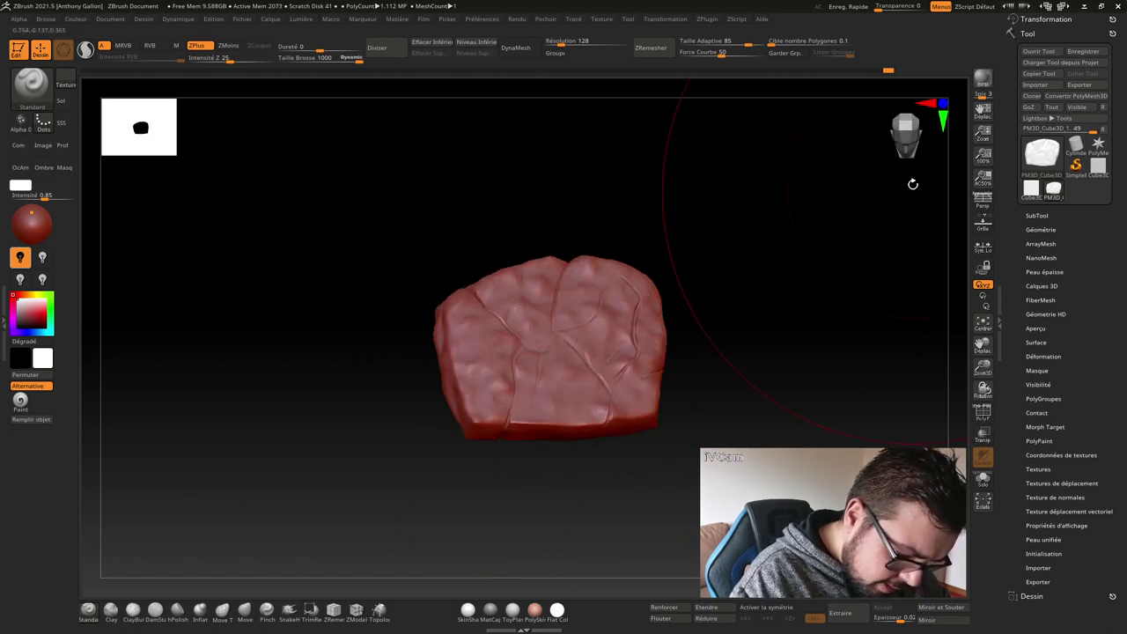
{"action": "left_click_drag", "start_coordinate": [887, 137], "coordinate": [734, 369]}
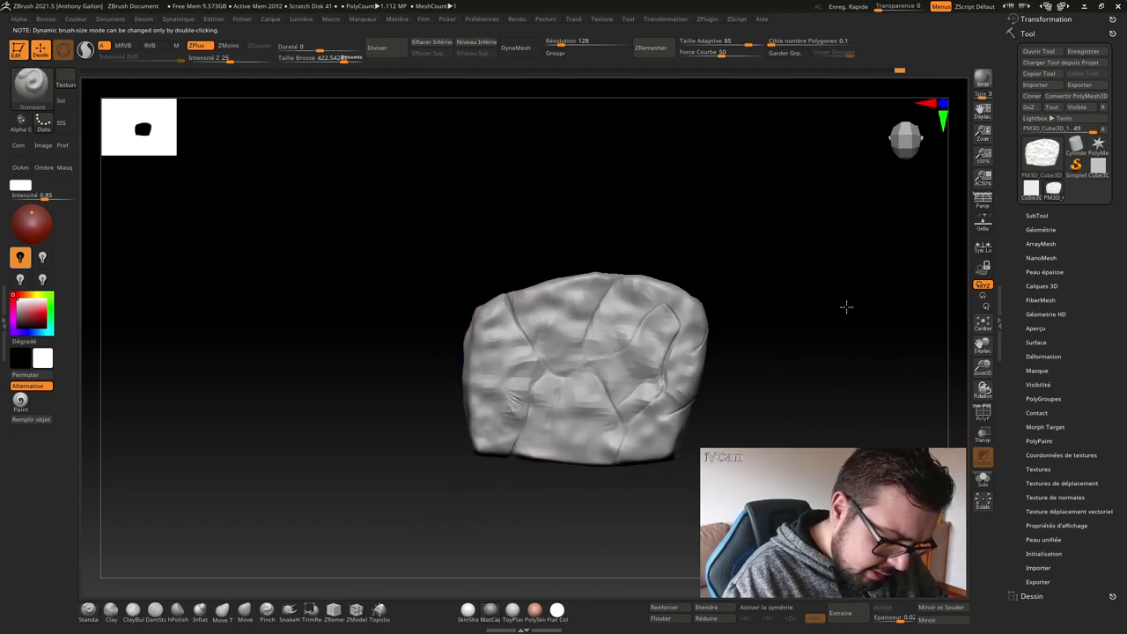
{"action": "mouse_move", "coordinate": [846, 307]}
{"action": "left_mouse_down"}
{"action": "mouse_move", "coordinate": [833, 276]}
{"action": "mouse_move", "coordinate": [763, 287]}
{"action": "mouse_move", "coordinate": [755, 274]}
{"action": "mouse_move", "coordinate": [816, 278]}
{"action": "mouse_move", "coordinate": [790, 322]}
{"action": "mouse_move", "coordinate": [802, 299]}
{"action": "mouse_move", "coordinate": [770, 315]}
{"action": "mouse_move", "coordinate": [800, 308]}
{"action": "mouse_move", "coordinate": [868, 145]}
{"action": "mouse_move", "coordinate": [855, 244]}
{"action": "left_mouse_up"}
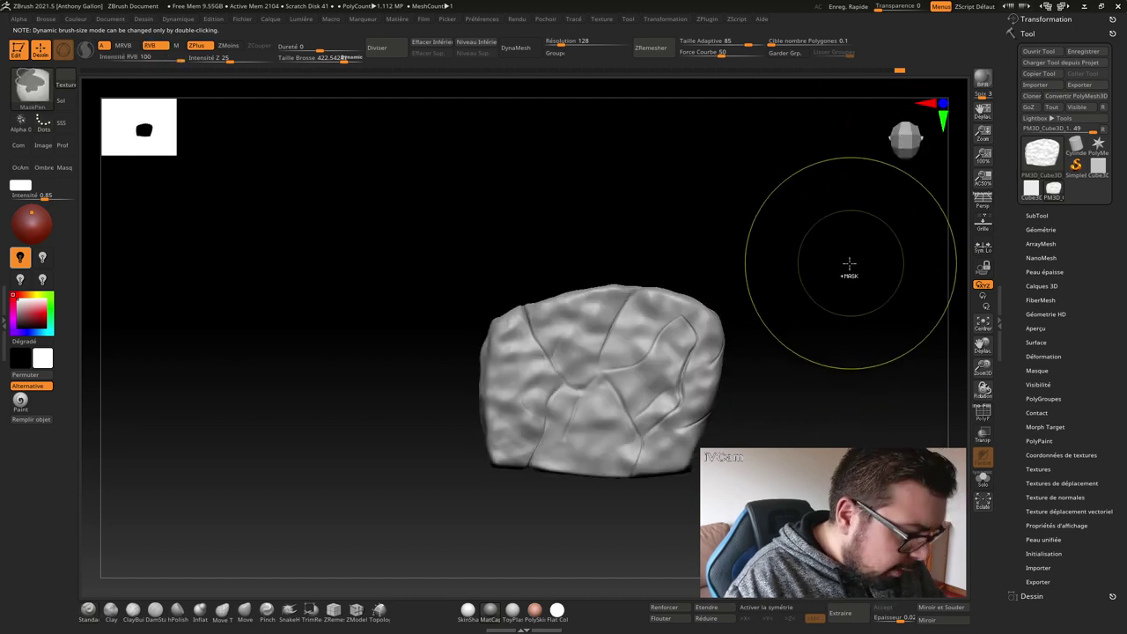
{"action": "key", "text": "ctrl+d"}
- Build up clay on the rock's central face and smooth patches and creases on its lower part
{"action": "left_click_drag", "start_coordinate": [755, 211], "coordinate": [717, 391], "text": "alt"}
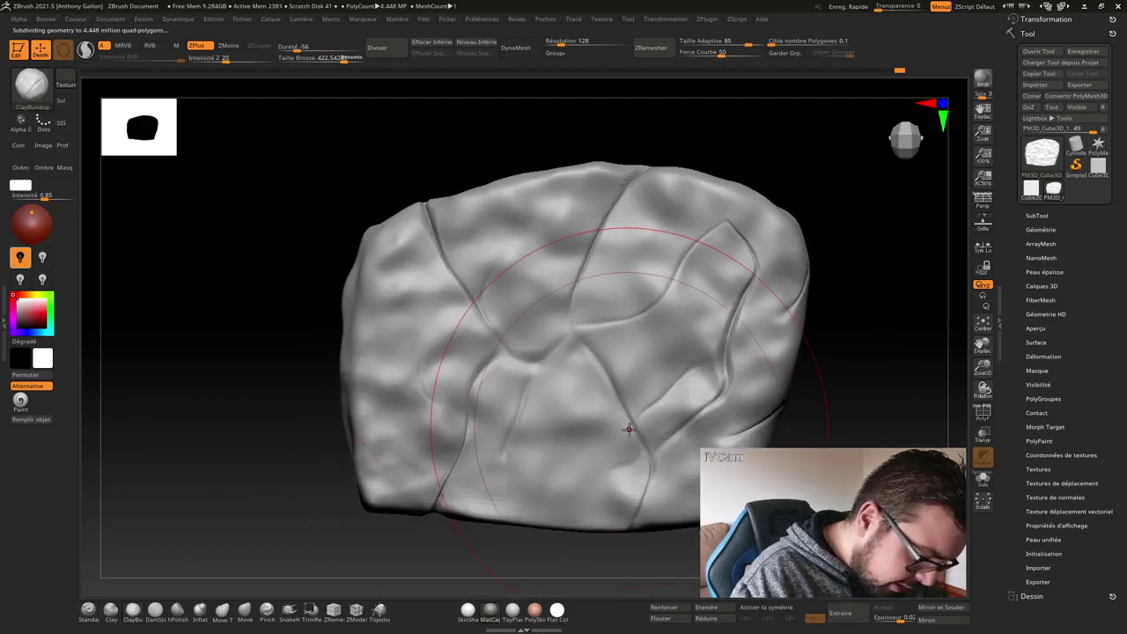
{"action": "left_click_drag", "start_coordinate": [571, 408], "coordinate": [591, 415], "text": "alt"}
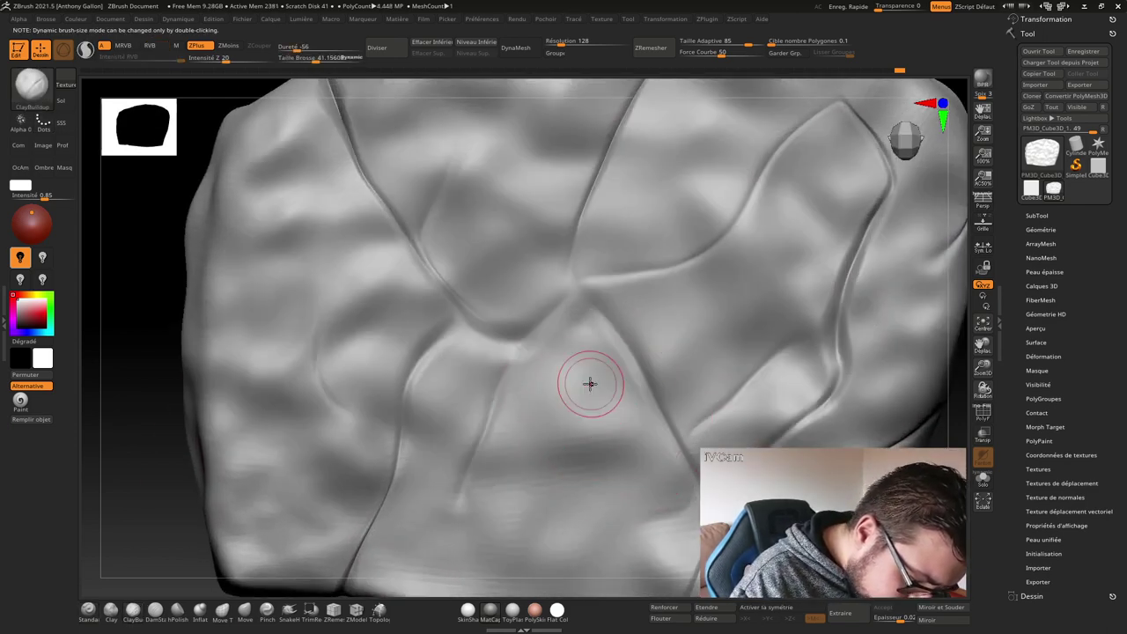
{"action": "left_click_drag", "start_coordinate": [576, 359], "coordinate": [599, 424]}
{"action": "key", "text": "shift"}
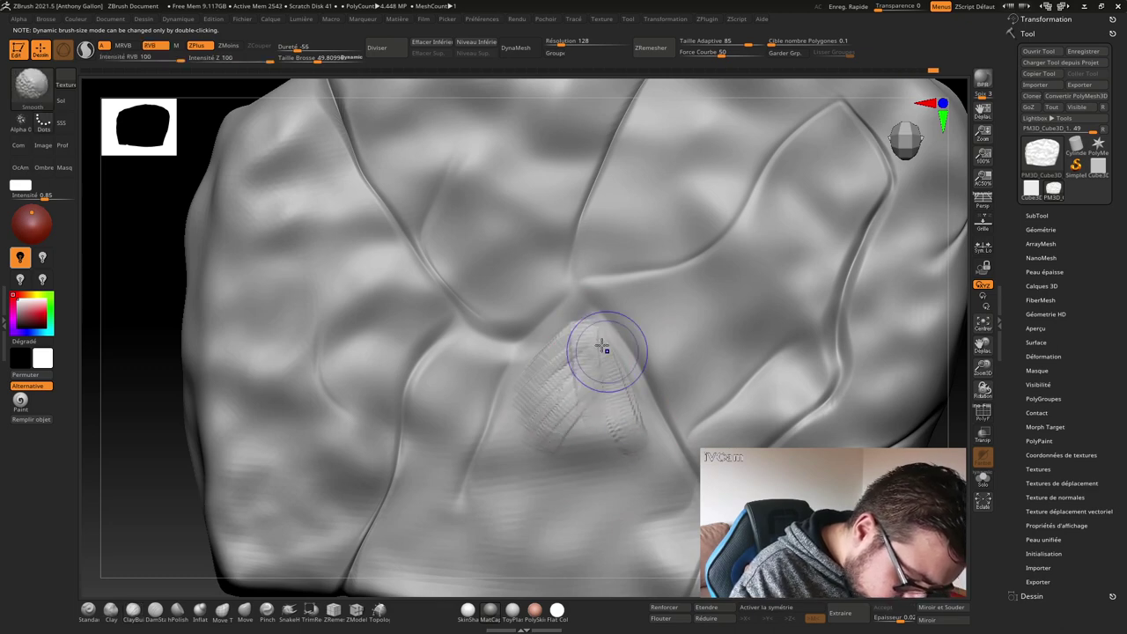
{"action": "right_click_drag", "start_coordinate": [641, 422], "coordinate": [592, 370], "text": "alt"}
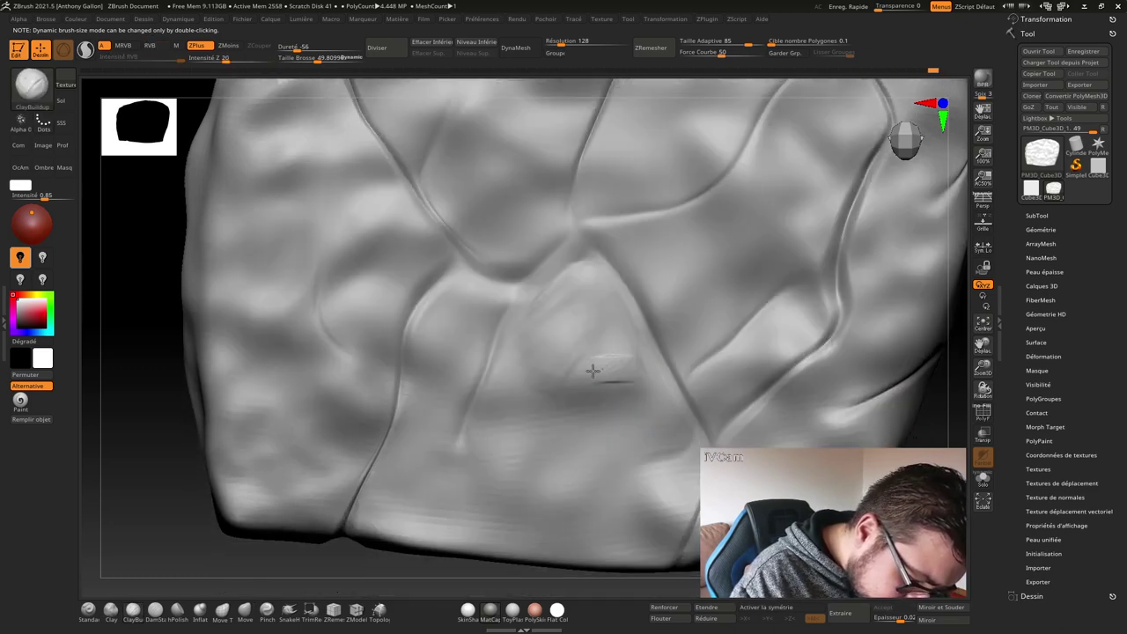
{"action": "key", "text": "shift"}
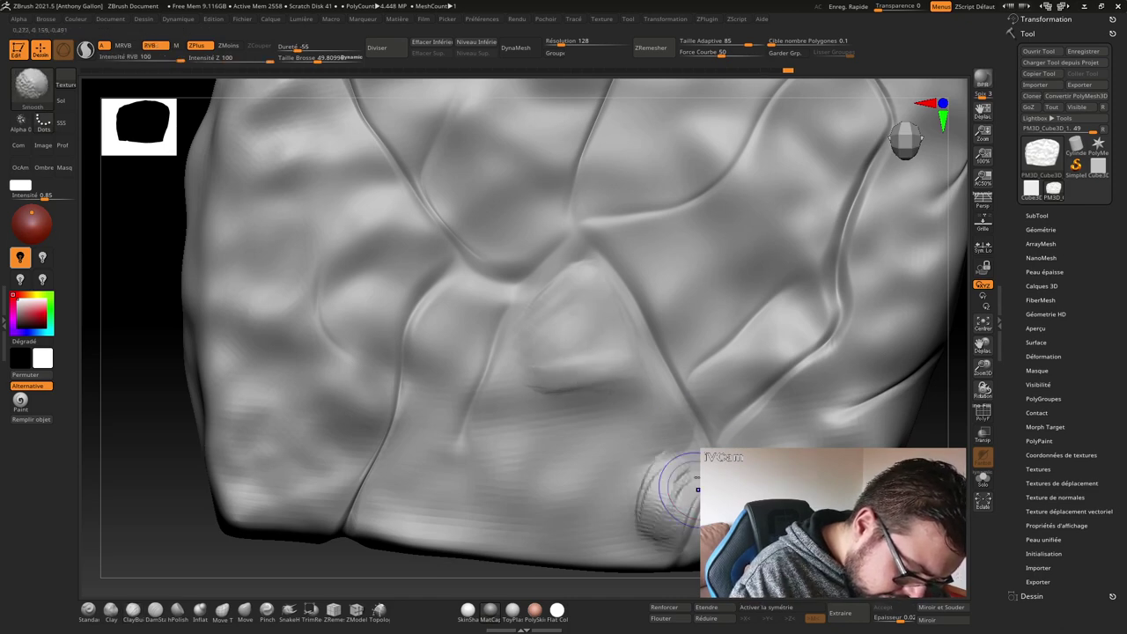
{"action": "right_click_drag", "start_coordinate": [648, 509], "coordinate": [643, 432], "text": "alt"}
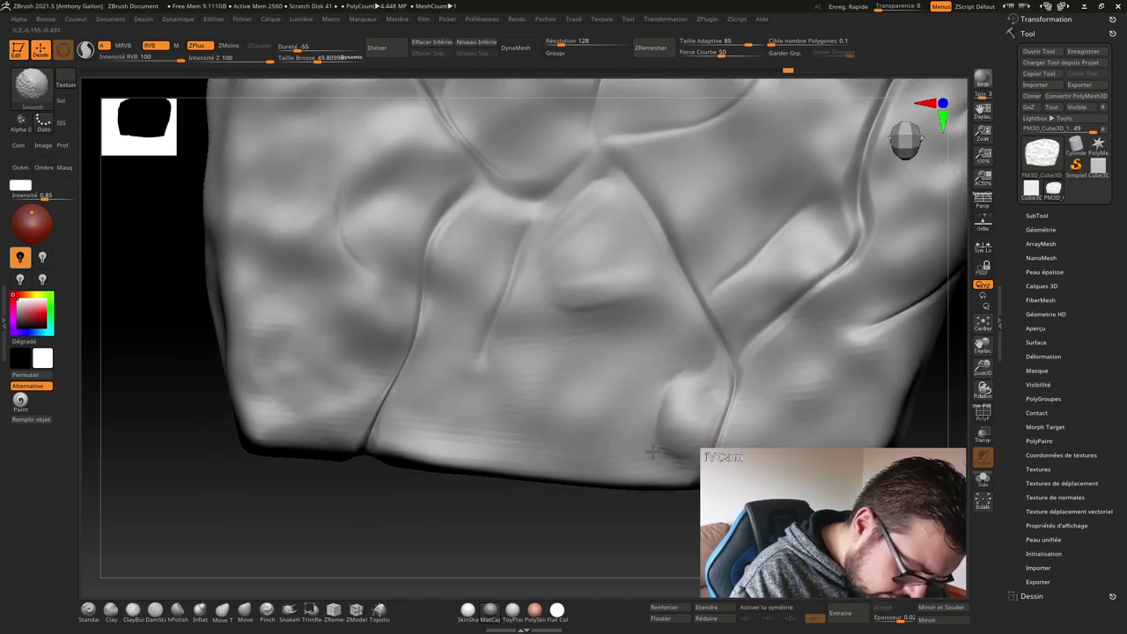
{"action": "mouse_move", "coordinate": [599, 395]}
{"action": "left_mouse_down", "text": "shift"}
{"action": "mouse_move", "coordinate": [621, 379]}
{"action": "mouse_move", "coordinate": [607, 377]}
{"action": "left_mouse_up", "text": "shift"}
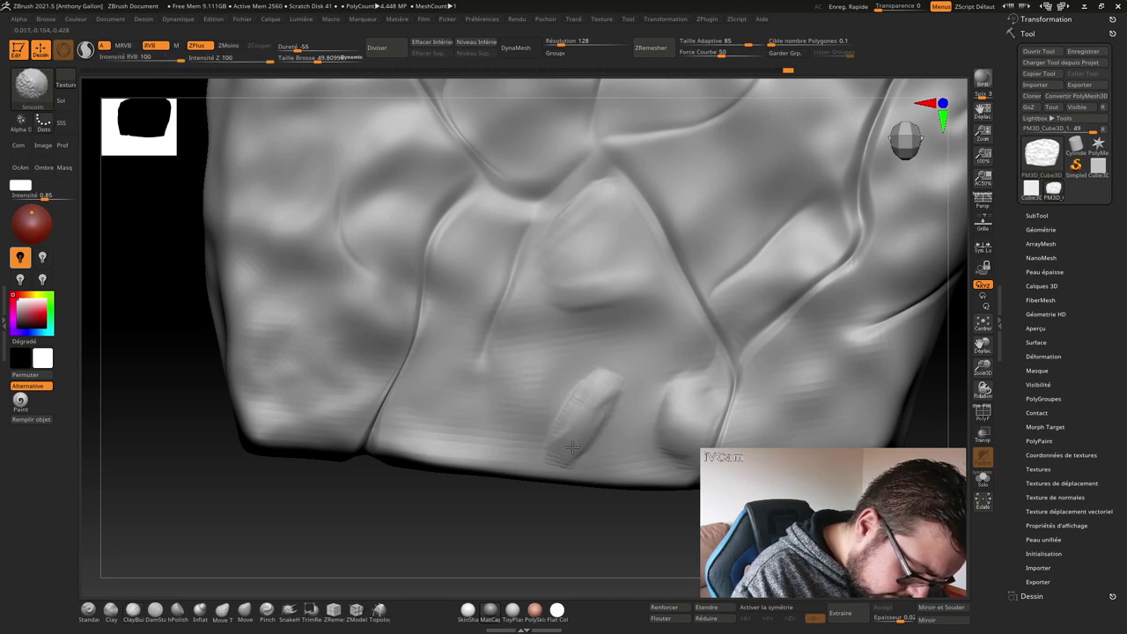
{"action": "right_click_drag", "start_coordinate": [583, 402], "coordinate": [629, 370], "text": "ctrl"}
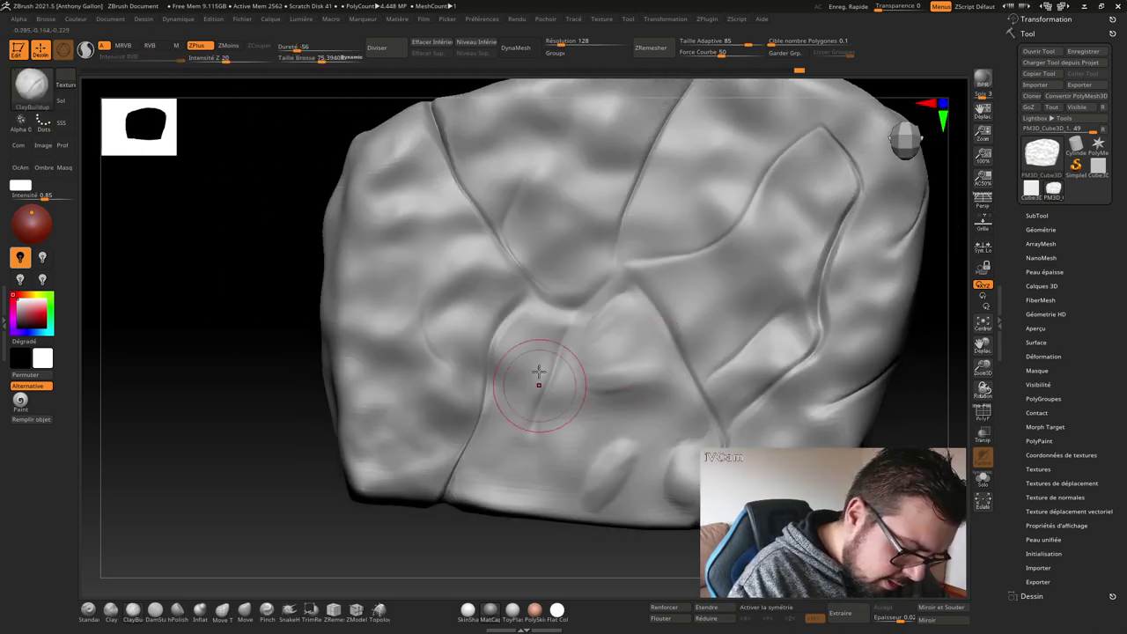
{"action": "left_click_drag", "start_coordinate": [538, 374], "coordinate": [531, 337], "text": "shift"}
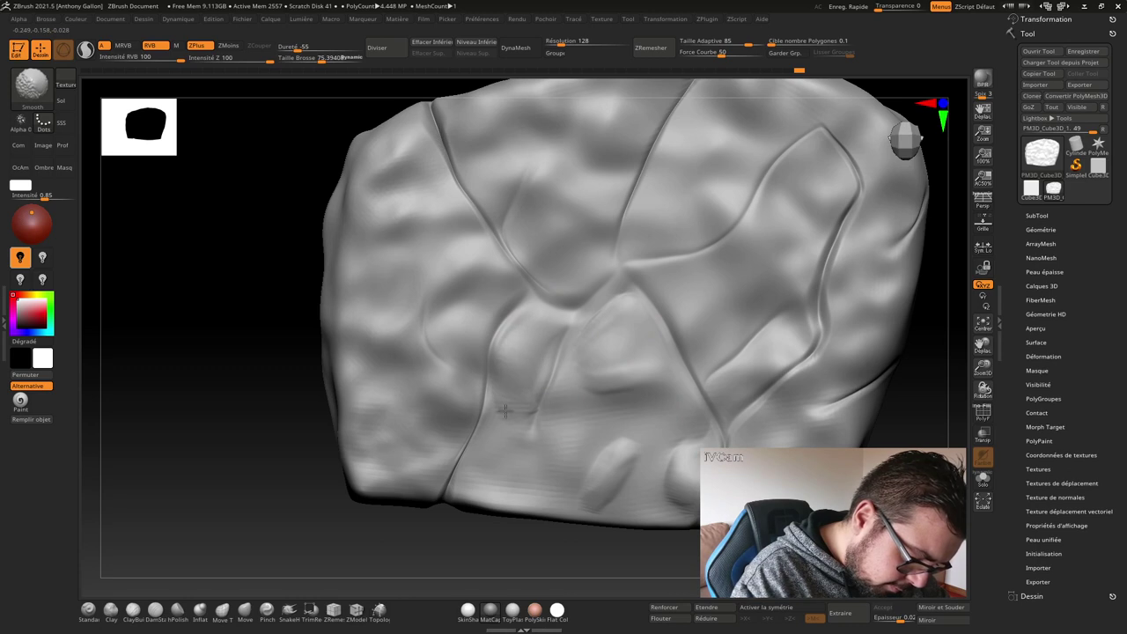
{"action": "mouse_move", "coordinate": [505, 410]}
{"action": "left_mouse_down", "text": "shift"}
{"action": "mouse_move", "coordinate": [491, 495]}
{"action": "mouse_move", "coordinate": [515, 469]}
{"action": "left_mouse_up", "text": "shift"}
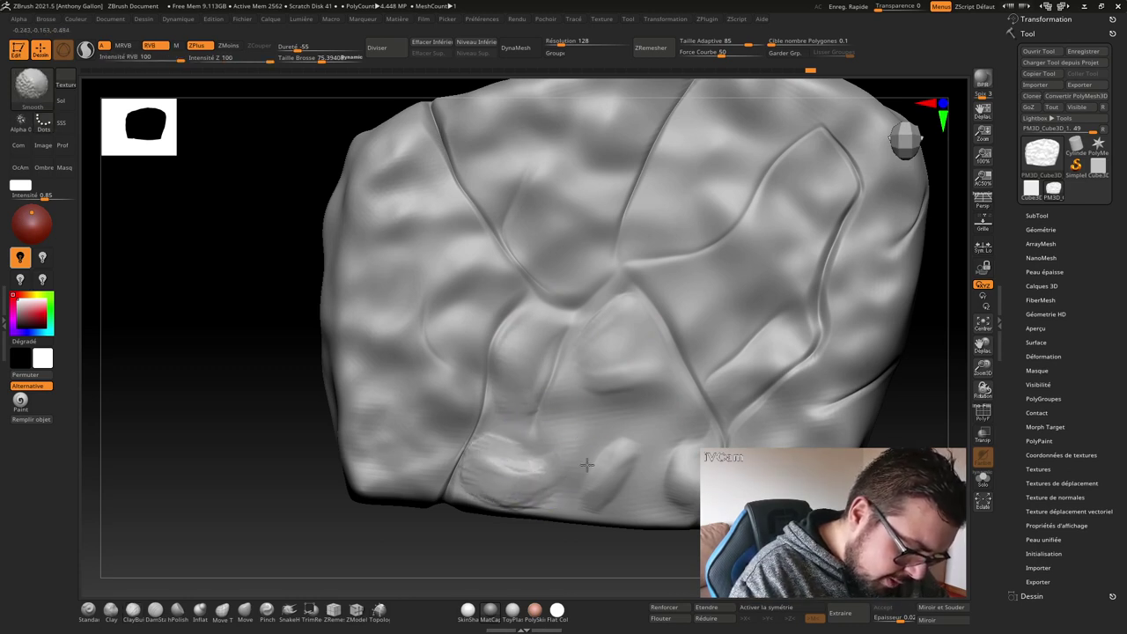
- Build up lumpy clay on the left side and near the upper-right crack, adding a small bump
{"action": "mouse_move", "coordinate": [407, 390]}
{"action": "left_mouse_down"}
{"action": "mouse_move", "coordinate": [415, 428]}
{"action": "mouse_move", "coordinate": [387, 414]}
{"action": "mouse_move", "coordinate": [416, 379]}
{"action": "mouse_move", "coordinate": [401, 425]}
{"action": "left_mouse_up"}
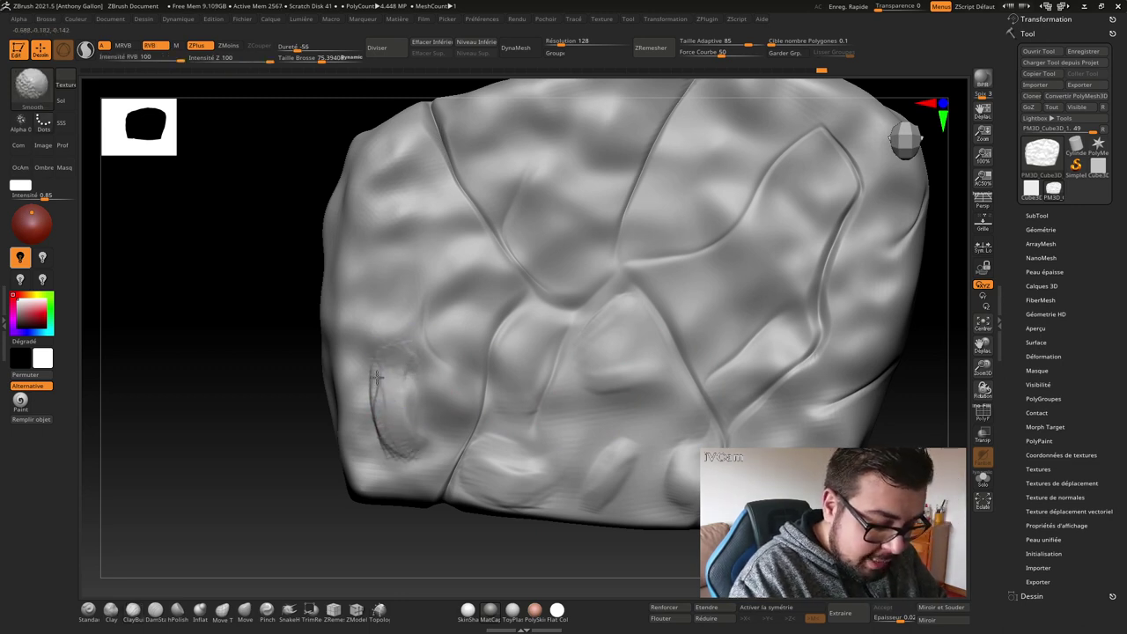
{"action": "right_click_drag", "start_coordinate": [428, 302], "coordinate": [433, 364]}
{"action": "left_click_drag", "start_coordinate": [432, 364], "coordinate": [433, 303]}
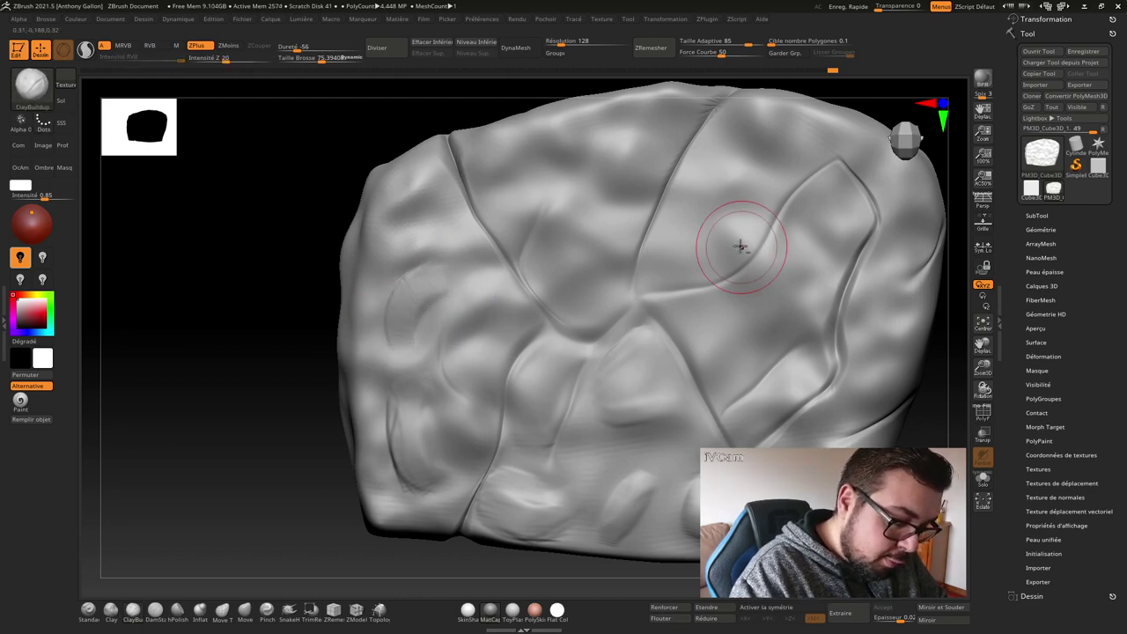
{"action": "right_click_drag", "start_coordinate": [737, 244], "coordinate": [611, 294]}
{"action": "mouse_move", "coordinate": [599, 277]}
{"action": "left_mouse_down"}
{"action": "mouse_move", "coordinate": [604, 209]}
{"action": "mouse_move", "coordinate": [608, 220]}
{"action": "left_mouse_up"}
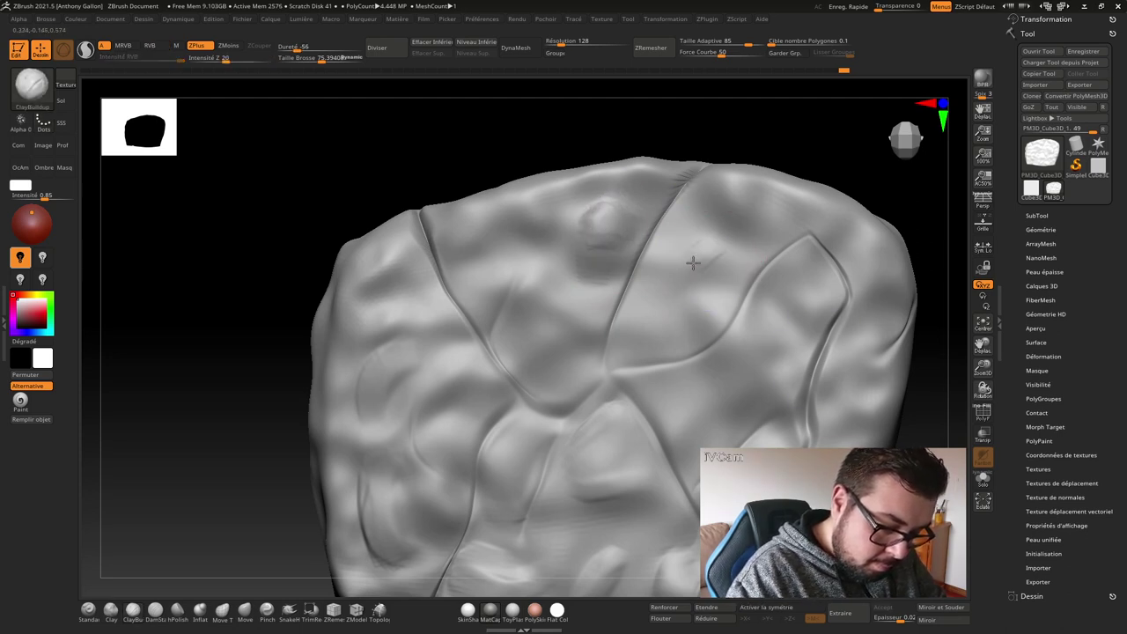
{"action": "left_click_drag", "start_coordinate": [679, 289], "coordinate": [705, 250]}
- Switch to the Pinch brush and set its size to about 104
{"action": "right_click_drag", "start_coordinate": [701, 270], "coordinate": [729, 327], "text": "ctrl"}
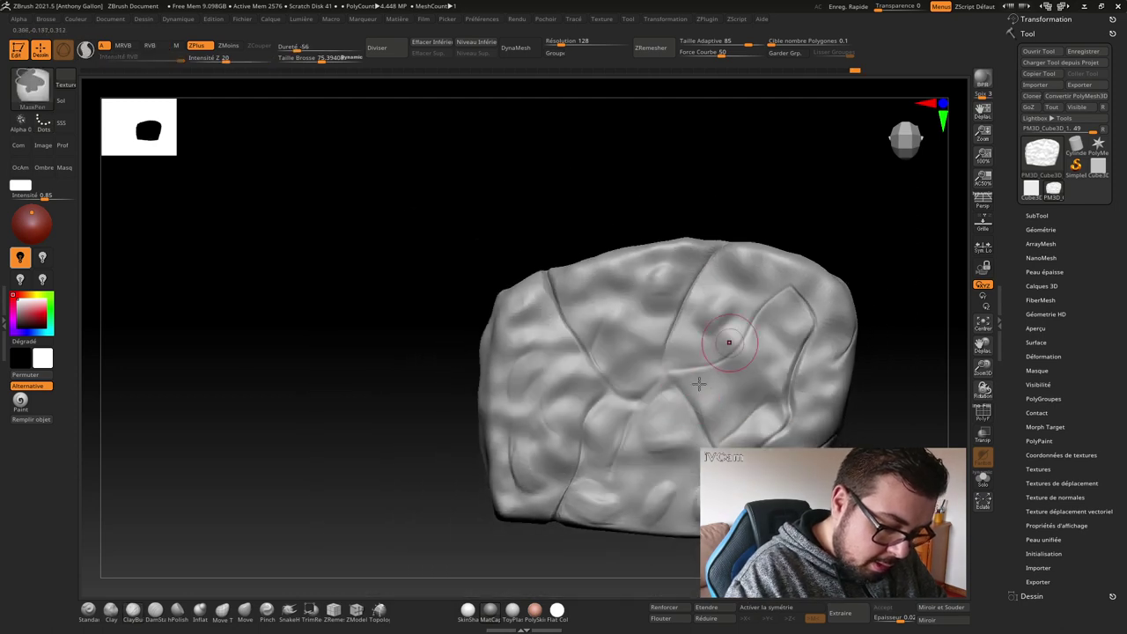
{"action": "left_click", "coordinate": [267, 609]}
{"action": "key", "text": "s"}
{"action": "left_click_drag", "start_coordinate": [728, 334], "coordinate": [715, 334]}
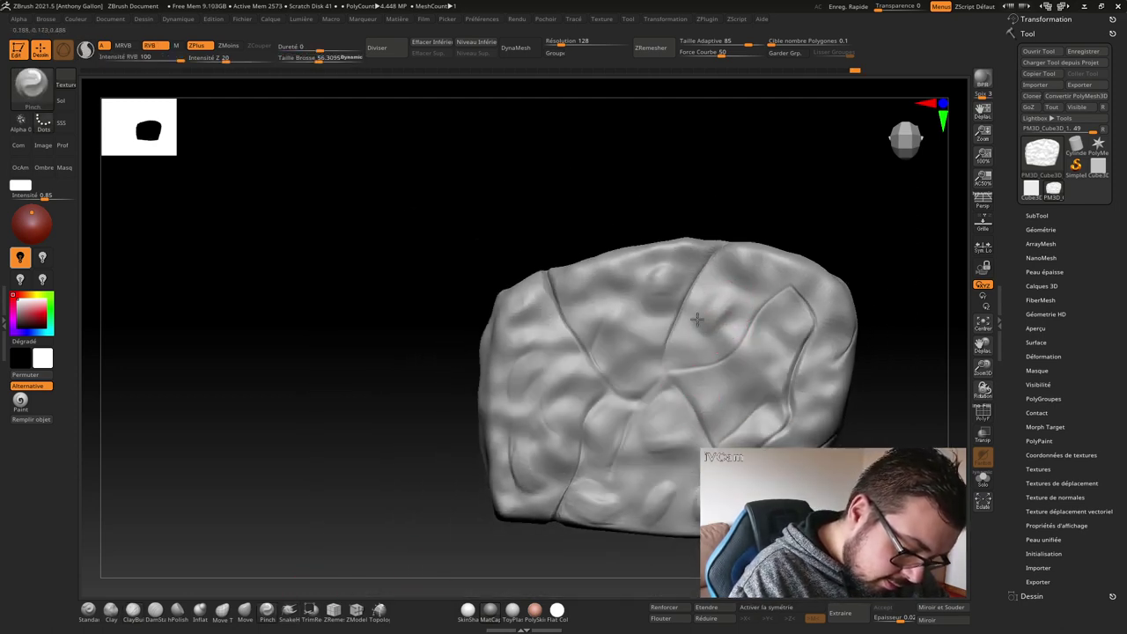
{"action": "key", "text": "bracketright"}
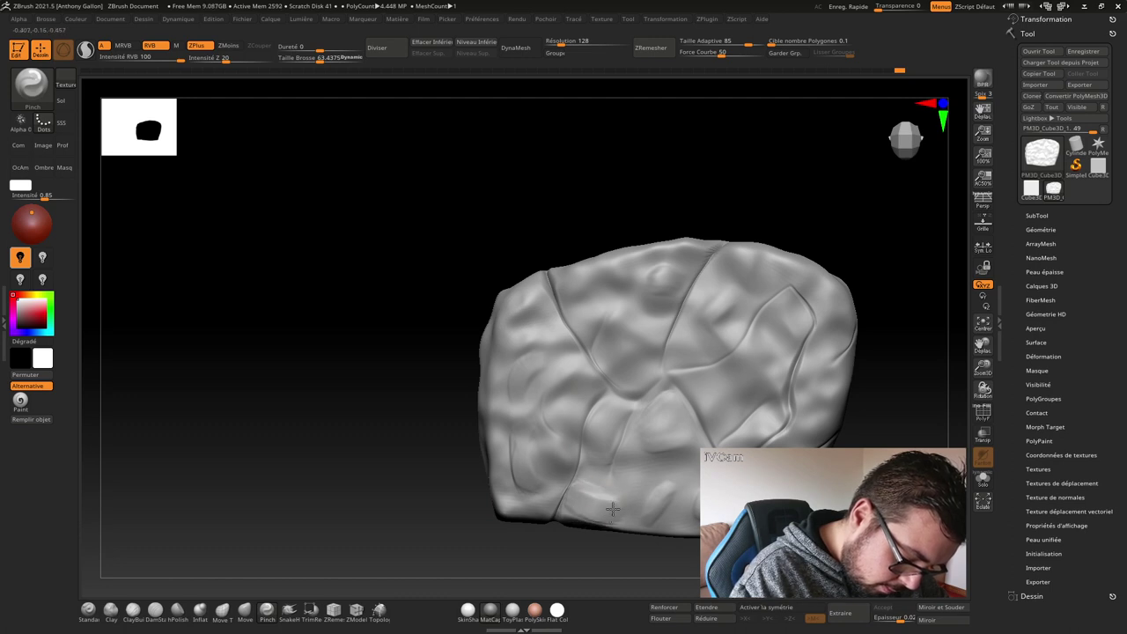
{"action": "key", "text": "bracketright"}
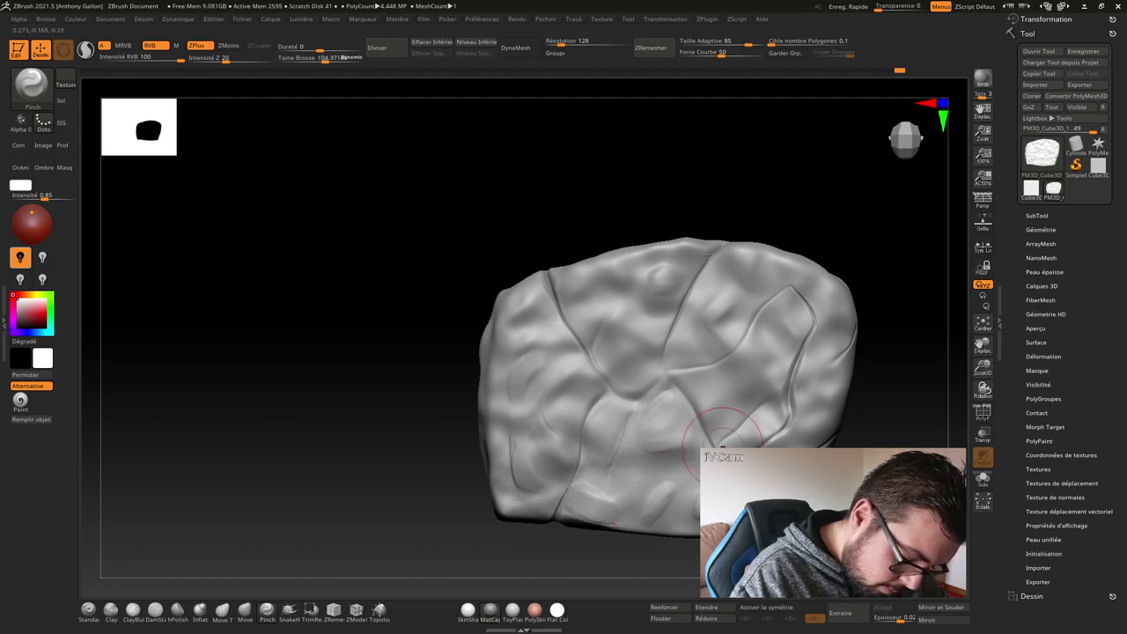
- Rotate and pan to inspect the rock from the side and above, placing it on the left
{"action": "right_click_drag", "start_coordinate": [773, 407], "coordinate": [669, 414]}
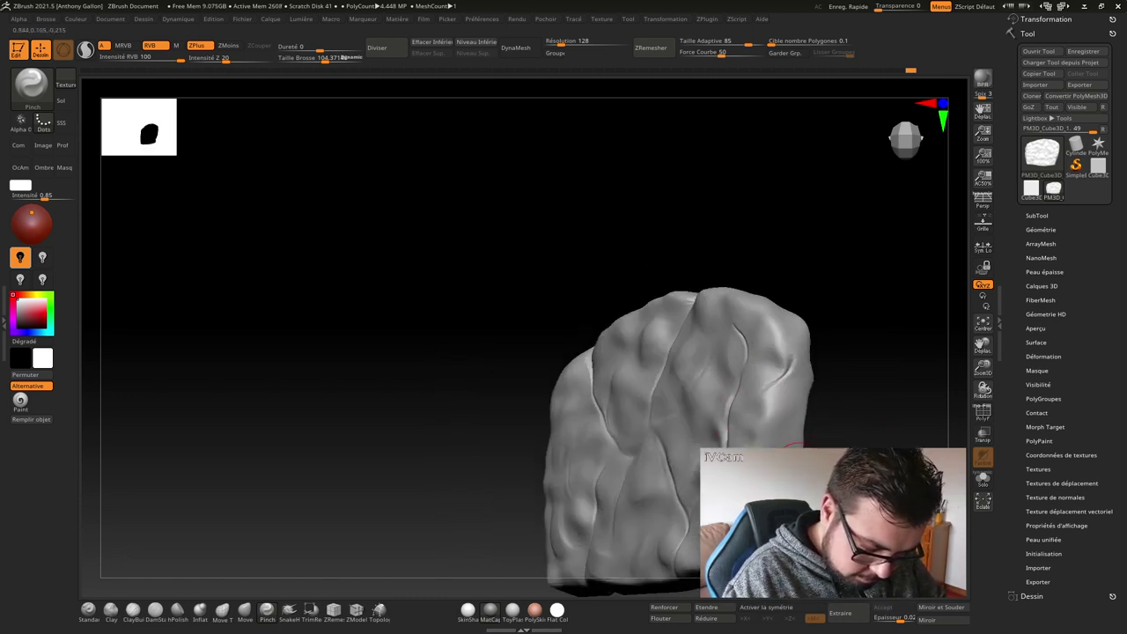
{"action": "mouse_move", "coordinate": [858, 424]}
{"action": "right_mouse_down"}
{"action": "mouse_move", "coordinate": [931, 282]}
{"action": "mouse_move", "coordinate": [901, 132]}
{"action": "mouse_move", "coordinate": [792, 352]}
{"action": "mouse_move", "coordinate": [743, 383]}
{"action": "mouse_move", "coordinate": [712, 342]}
{"action": "right_mouse_up"}
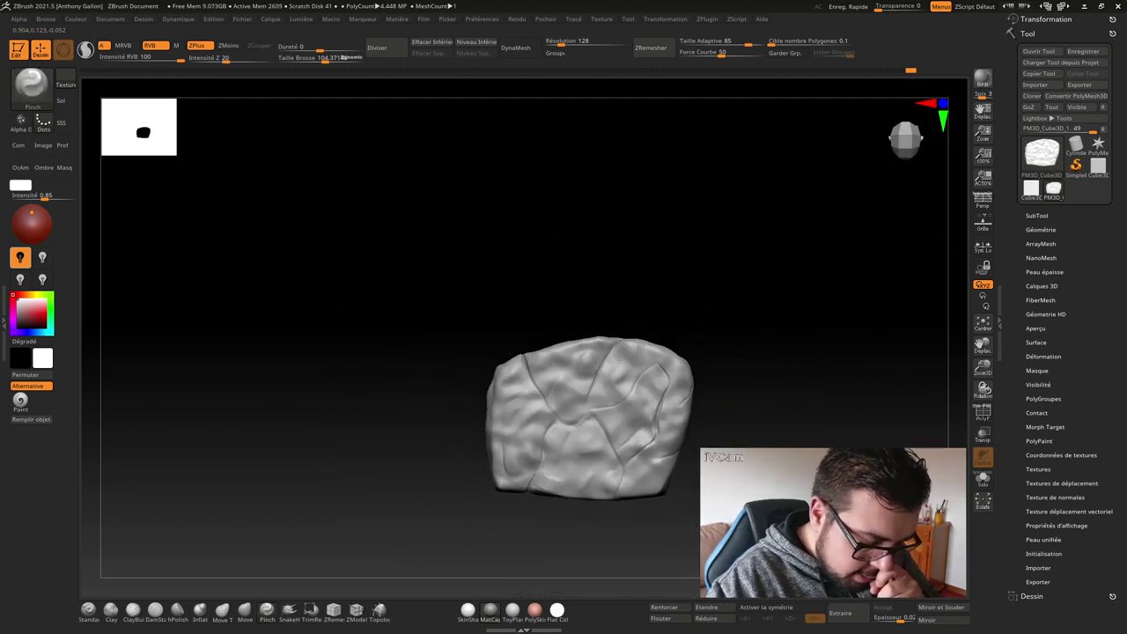
{"action": "right_click_drag", "start_coordinate": [873, 252], "coordinate": [778, 215], "text": "alt"}
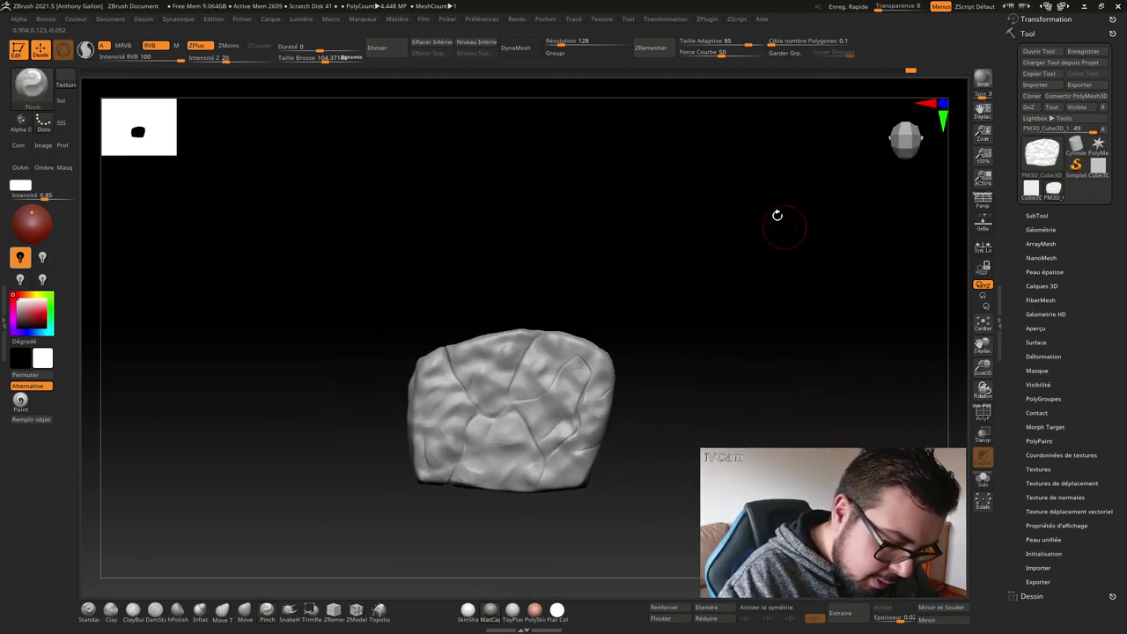
{"action": "mouse_move", "coordinate": [907, 132]}
{"action": "left_mouse_down"}
{"action": "mouse_move", "coordinate": [913, 103]}
{"action": "mouse_move", "coordinate": [909, 137]}
{"action": "left_mouse_up"}
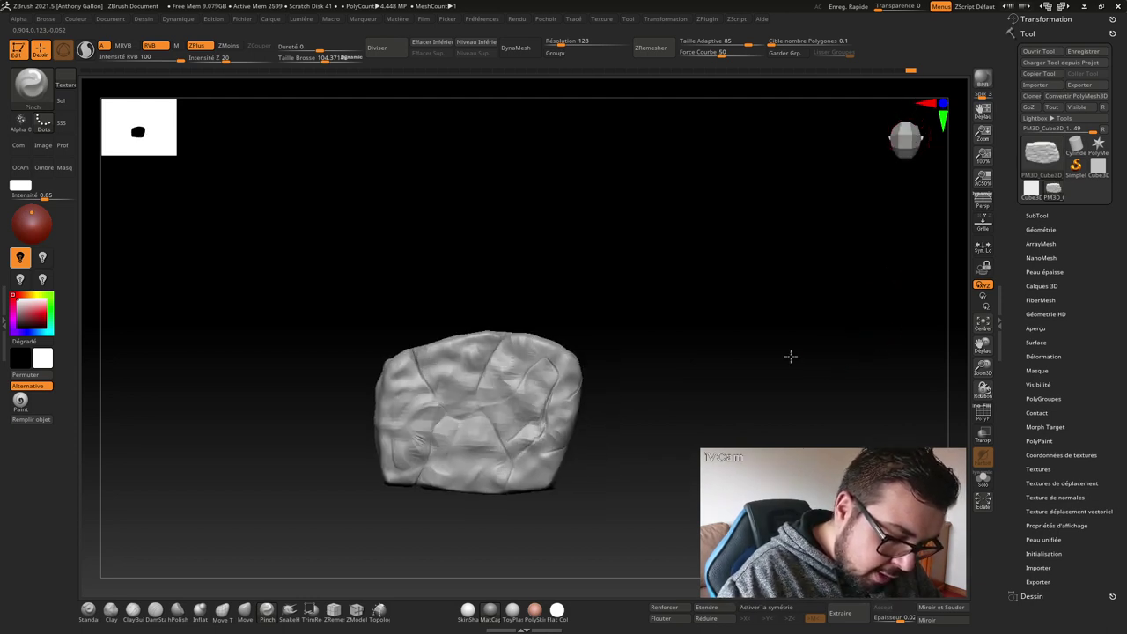
{"action": "right_click_drag", "start_coordinate": [789, 355], "coordinate": [528, 419], "text": "alt"}
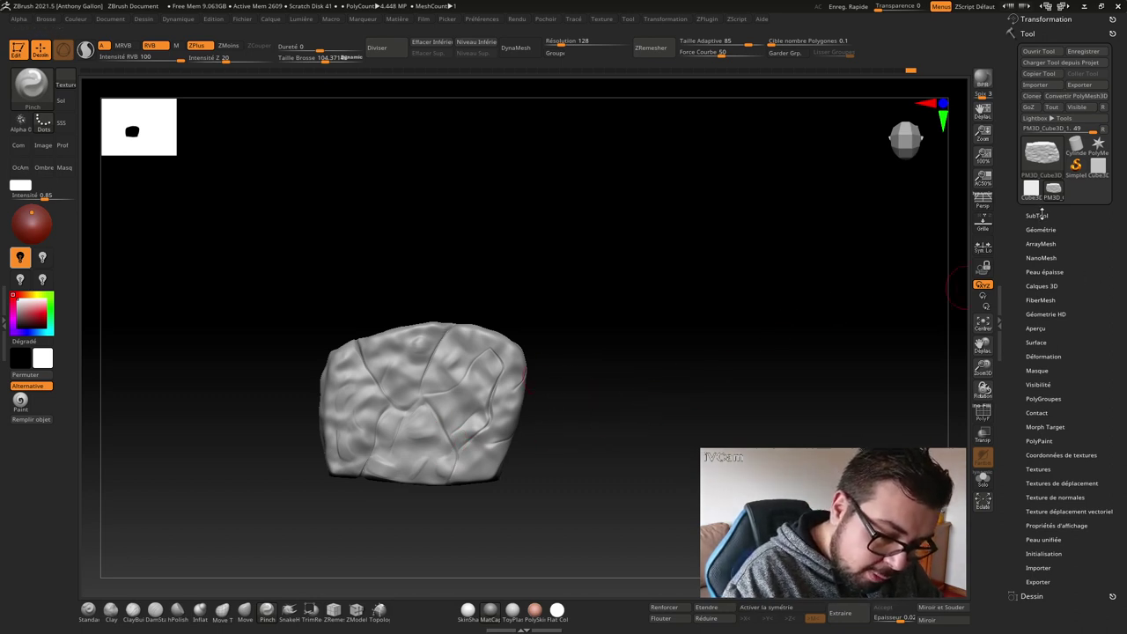
- Duplicate the rock as PM3D_Cube3D_2 and move the copy to the right of the original
{"action": "left_click", "coordinate": [1038, 215]}
{"action": "left_click", "coordinate": [1038, 215]}
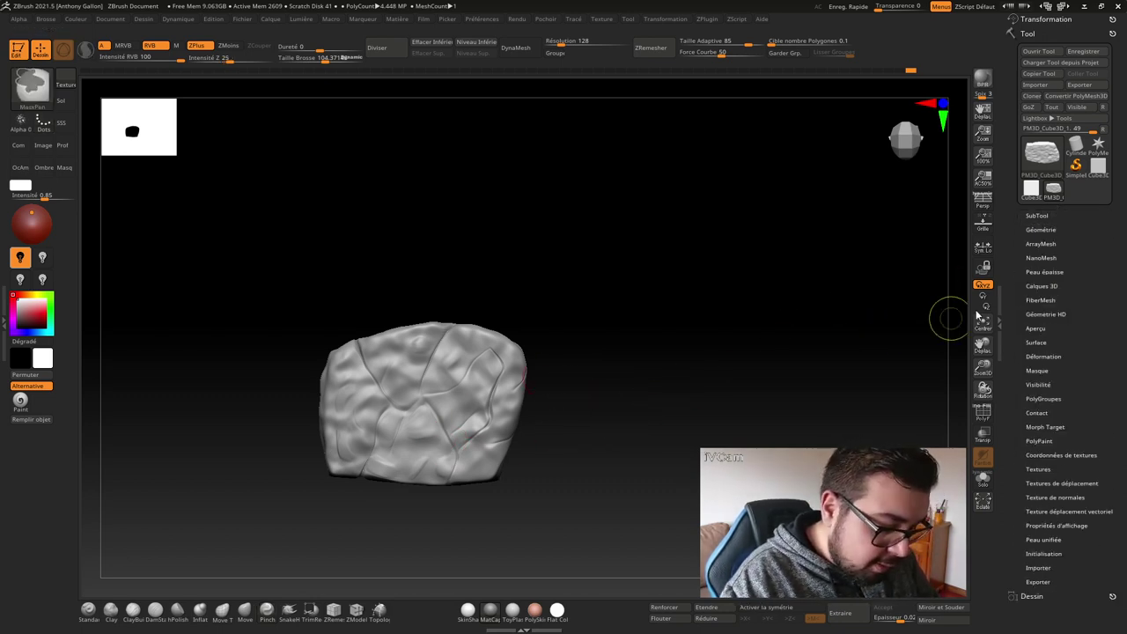
{"action": "key", "text": "ctrl"}
{"action": "left_click", "coordinate": [1039, 214]}
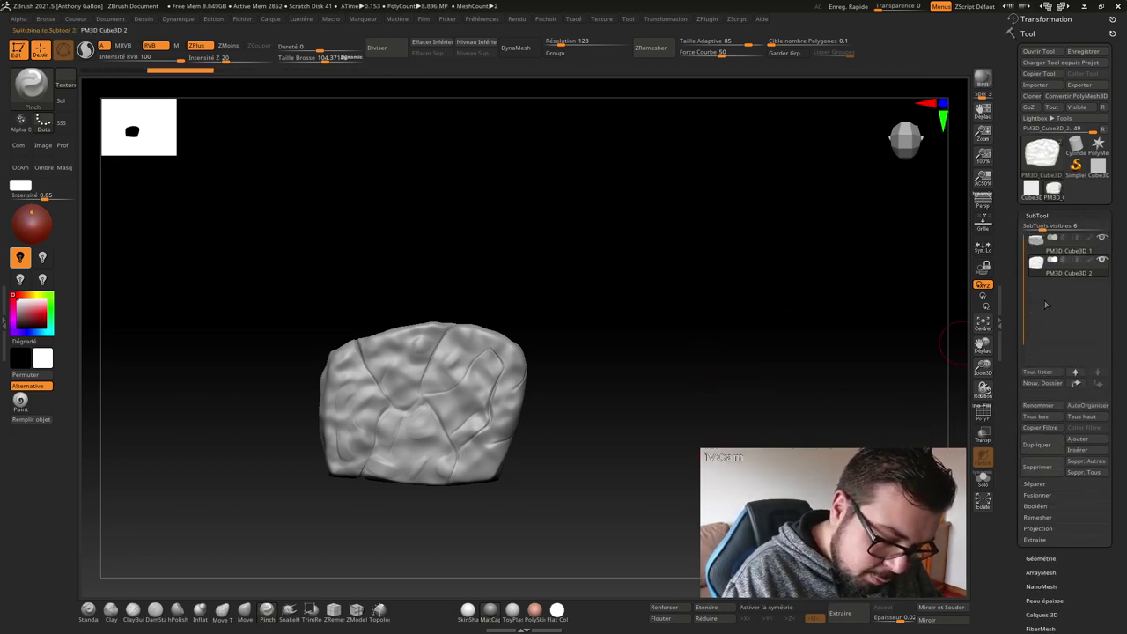
{"action": "key", "text": "w"}
{"action": "left_click_drag", "start_coordinate": [359, 407], "coordinate": [634, 407]}
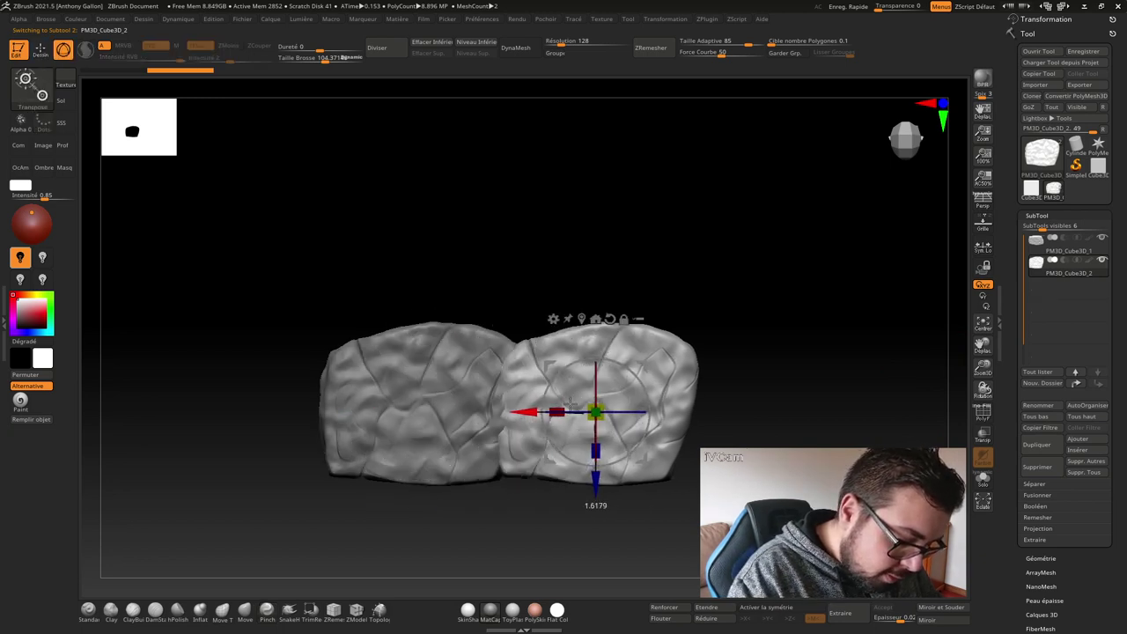
{"action": "key", "text": "q"}
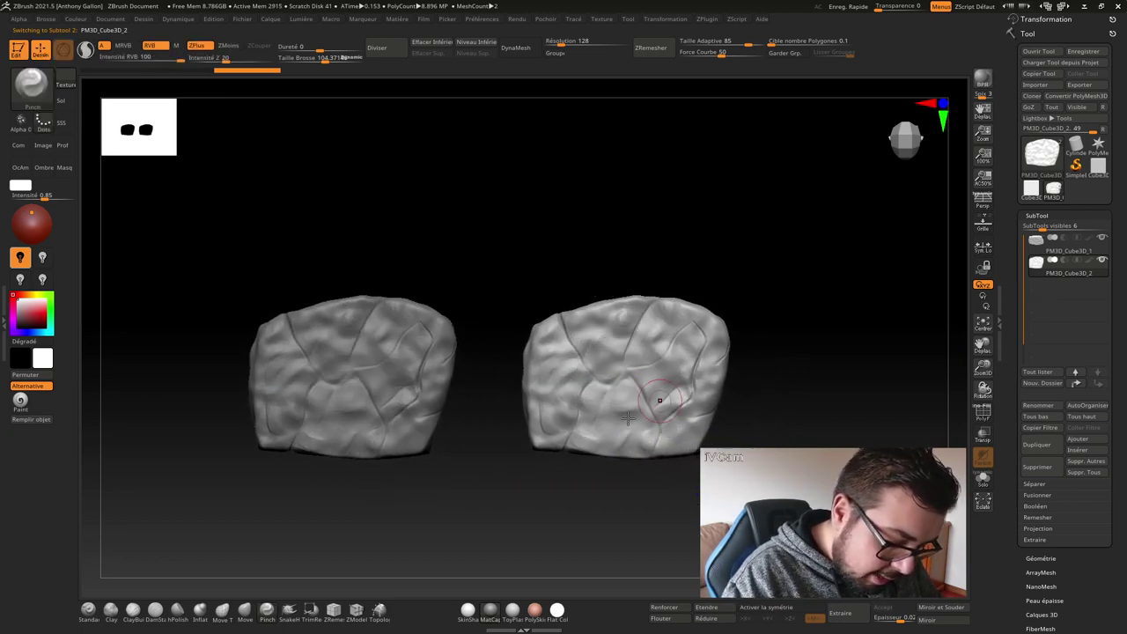
{"action": "left_click", "coordinate": [222, 609]}
- Reshape the right rock by pushing its sides inward and pulling its top taller and rounder
{"action": "key", "text": "bracketright"}
{"action": "key", "text": "bracketright"}
{"action": "key", "text": "bracketright"}
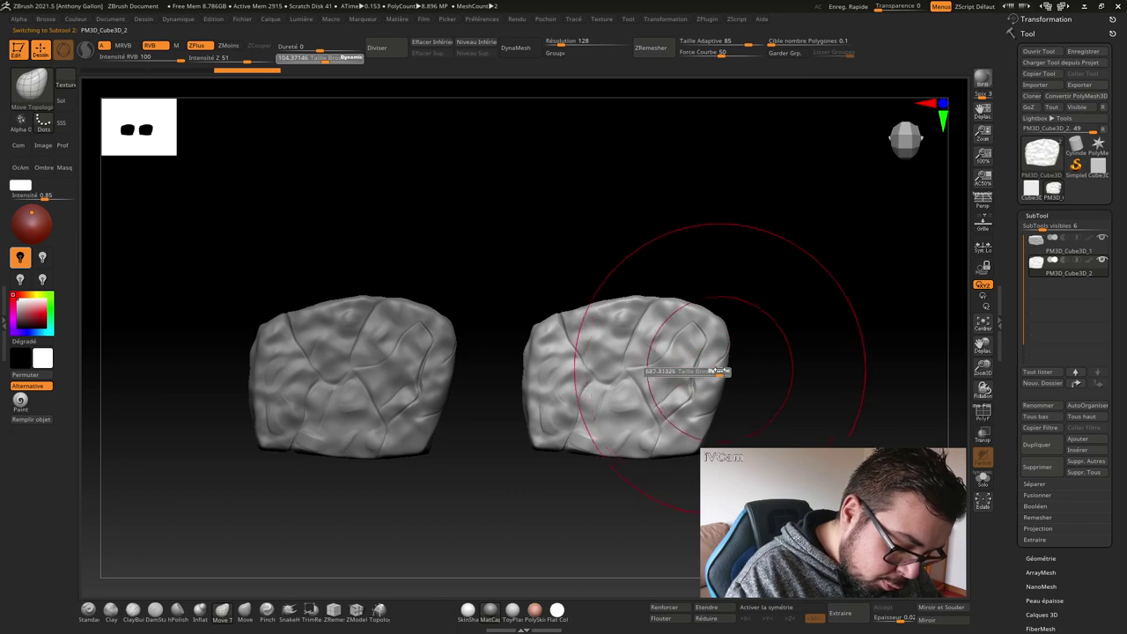
{"action": "mouse_move", "coordinate": [681, 394]}
{"action": "left_mouse_down"}
{"action": "mouse_move", "coordinate": [662, 387]}
{"action": "mouse_move", "coordinate": [659, 401]}
{"action": "left_mouse_up"}
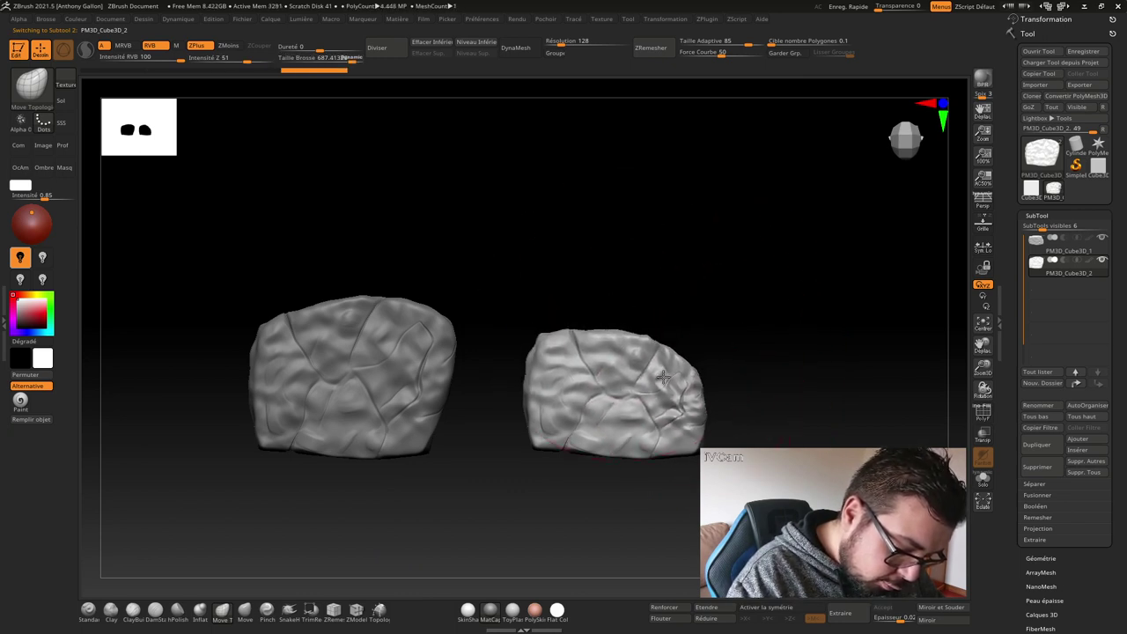
{"action": "mouse_move", "coordinate": [593, 290]}
{"action": "left_mouse_down"}
{"action": "mouse_move", "coordinate": [634, 294]}
{"action": "mouse_move", "coordinate": [579, 365]}
{"action": "left_mouse_up"}
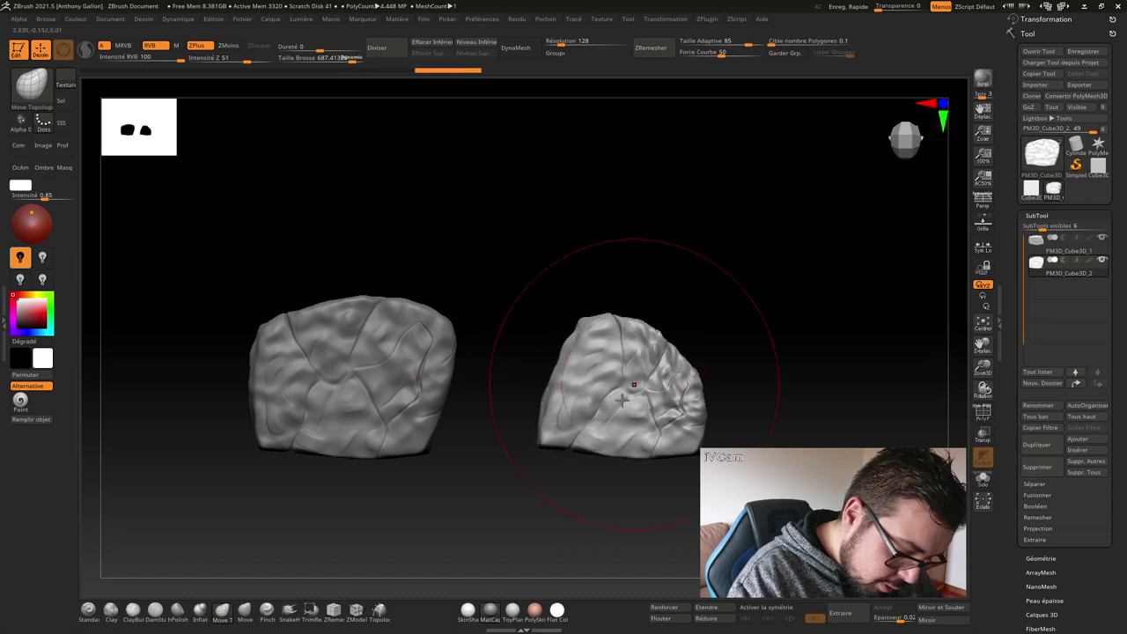
{"action": "left_click_drag", "start_coordinate": [610, 468], "coordinate": [616, 467]}
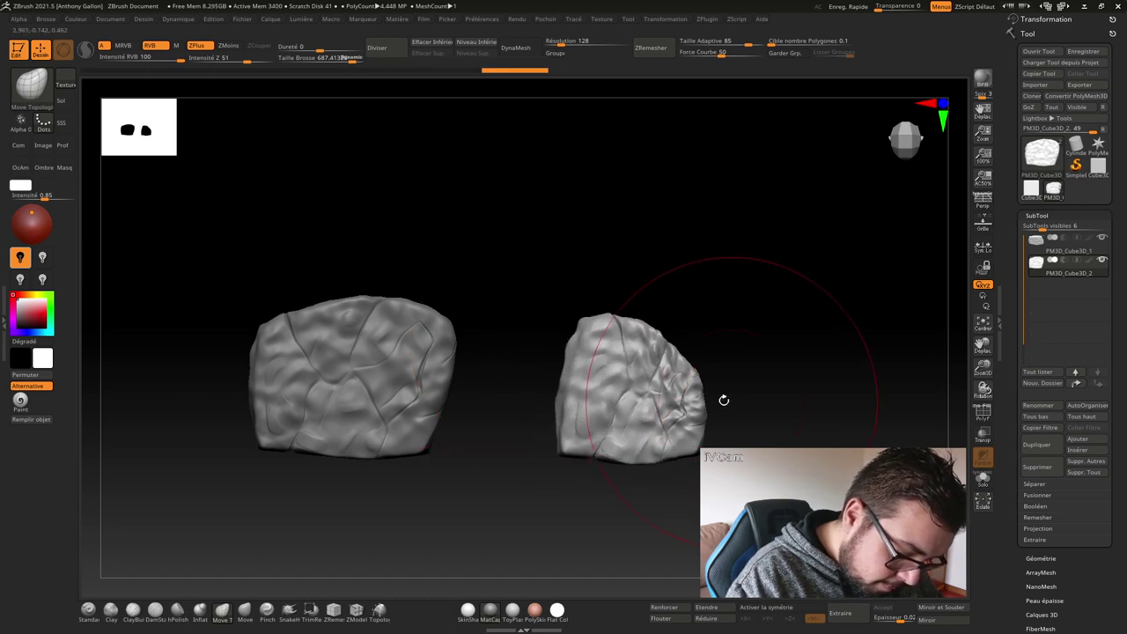
{"action": "left_click_drag", "start_coordinate": [715, 359], "coordinate": [717, 359]}
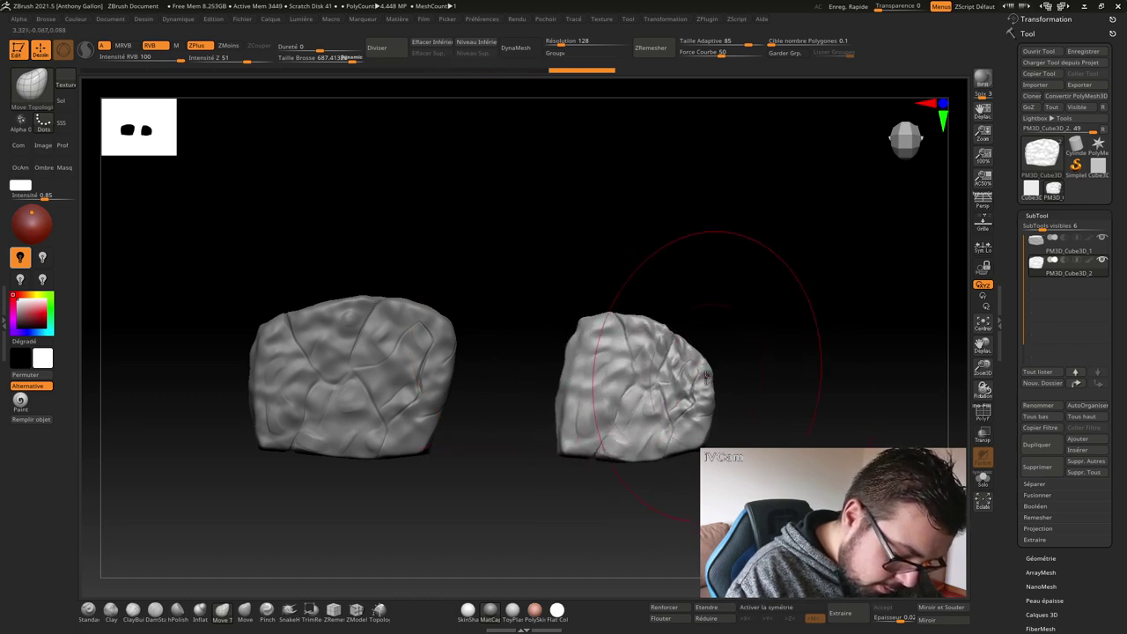
{"action": "left_click_drag", "start_coordinate": [634, 388], "coordinate": [635, 388]}
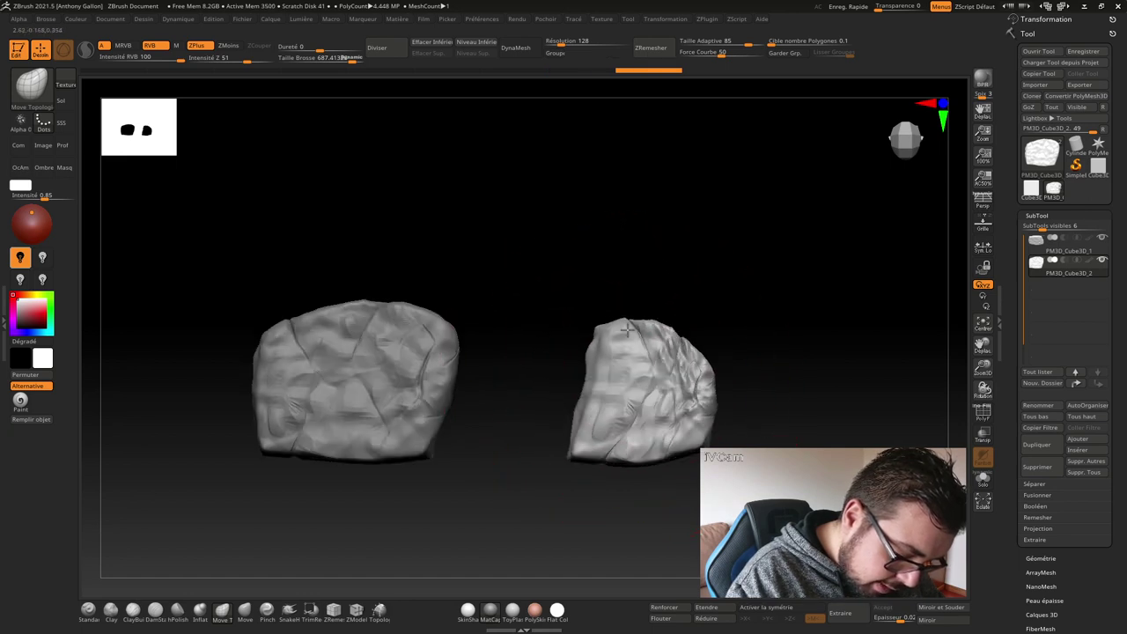
{"action": "left_click_drag", "start_coordinate": [616, 264], "coordinate": [925, 156]}
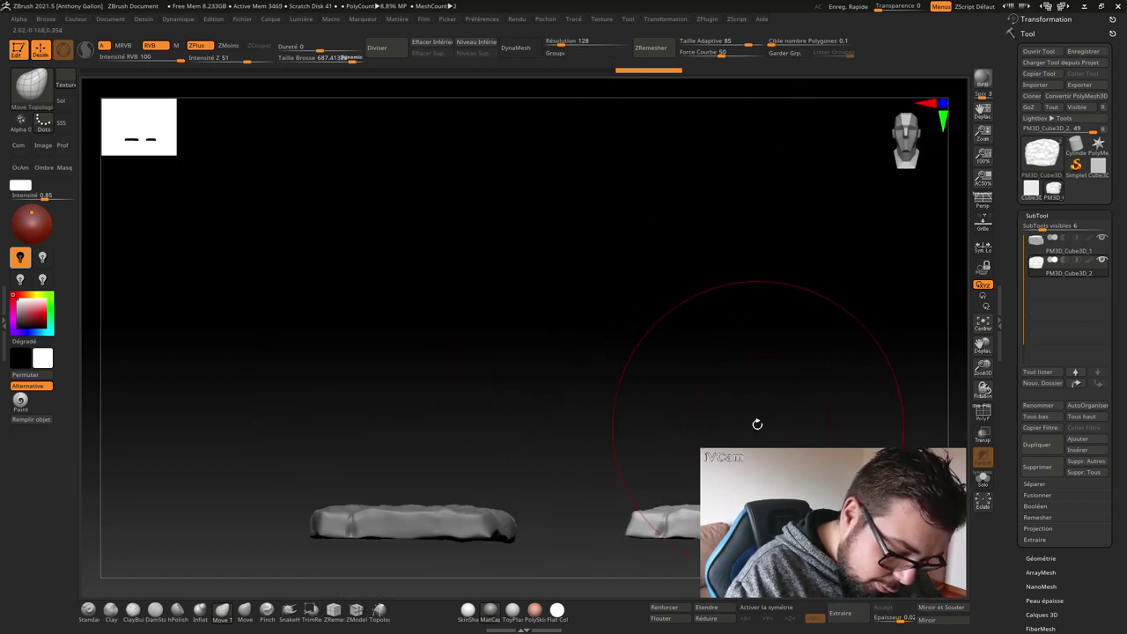
{"action": "left_click_drag", "start_coordinate": [757, 423], "coordinate": [629, 414]}
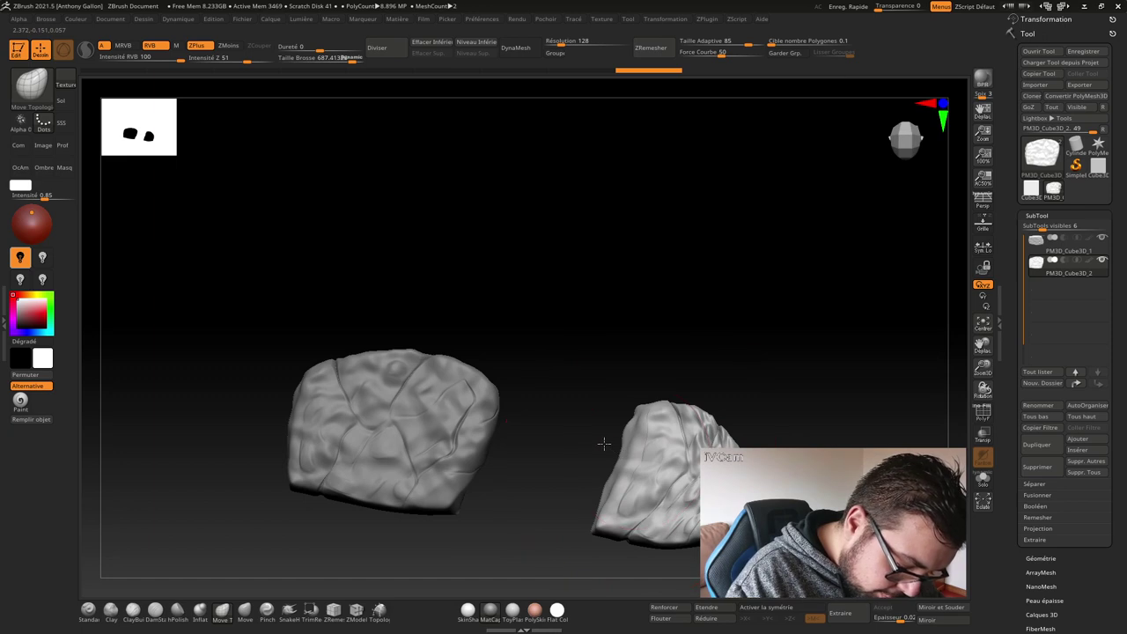
{"action": "key", "text": "ctrl+z"}
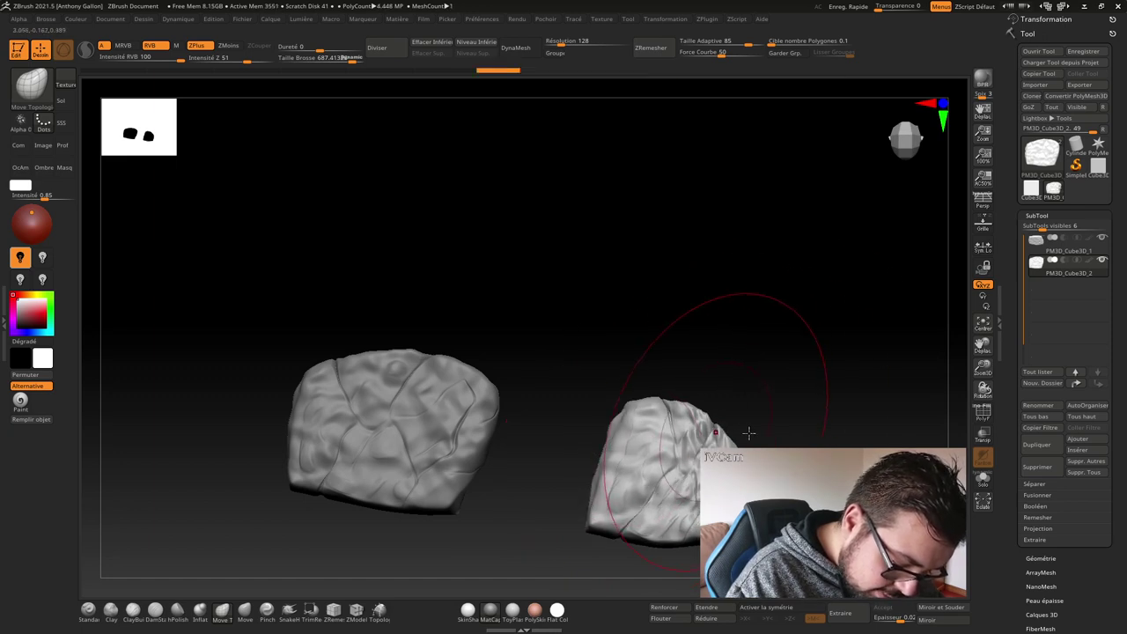
{"action": "key", "text": "ctrl+shift+z"}
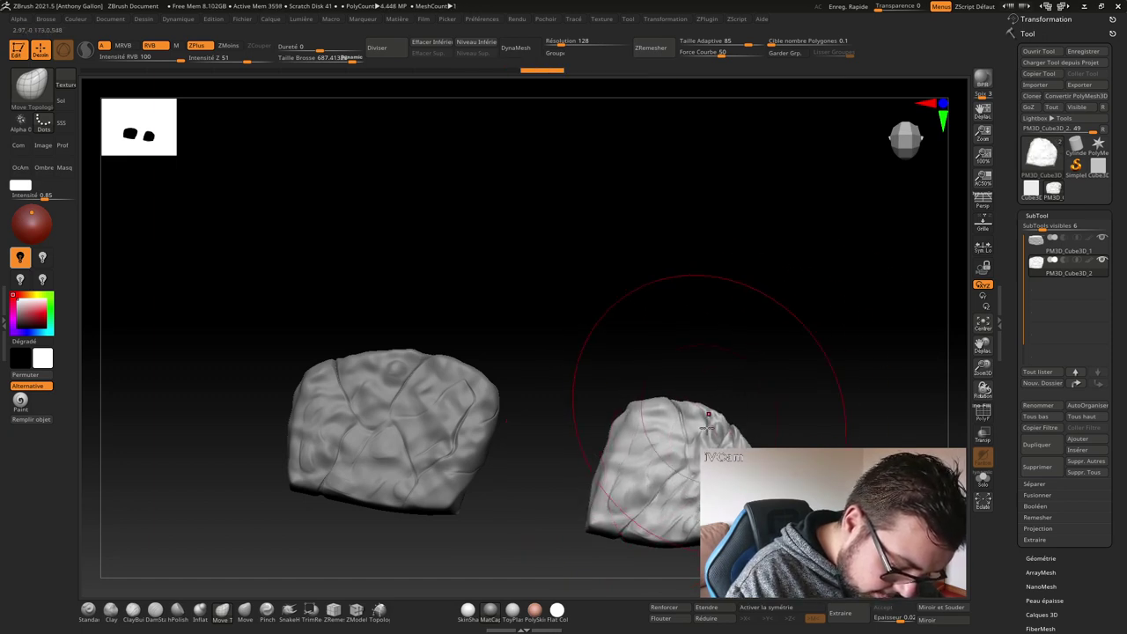
{"action": "key", "text": "ctrl+shift+z"}
{"action": "mouse_move", "coordinate": [875, 126]}
{"action": "left_mouse_down"}
{"action": "mouse_move", "coordinate": [855, 329]}
{"action": "mouse_move", "coordinate": [764, 323]}
{"action": "left_mouse_up"}
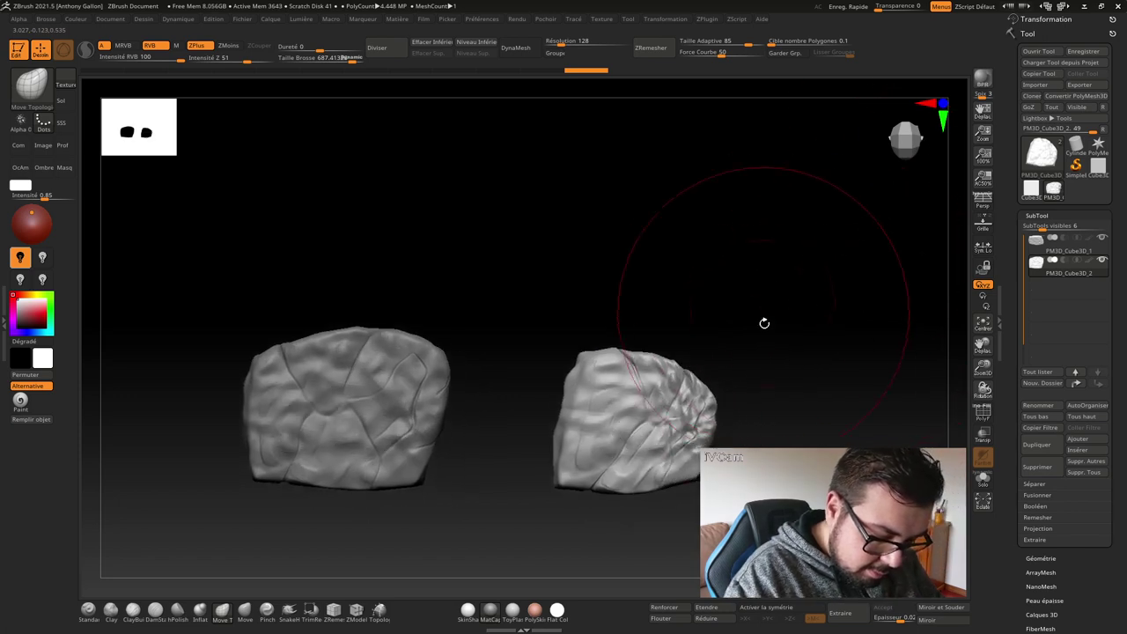
- Smooth the right rock's surface detail and lower faces with a brush size of about 422
{"action": "key", "text": "s"}
{"action": "left_click_drag", "start_coordinate": [760, 365], "coordinate": [738, 365]}
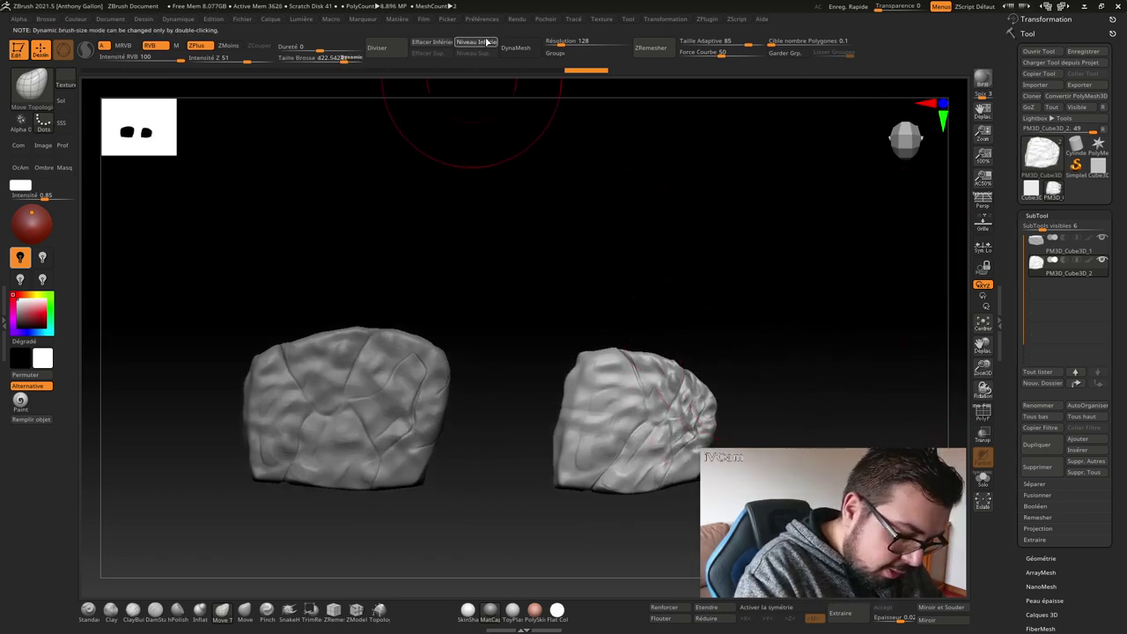
{"action": "left_click", "coordinate": [487, 41]}
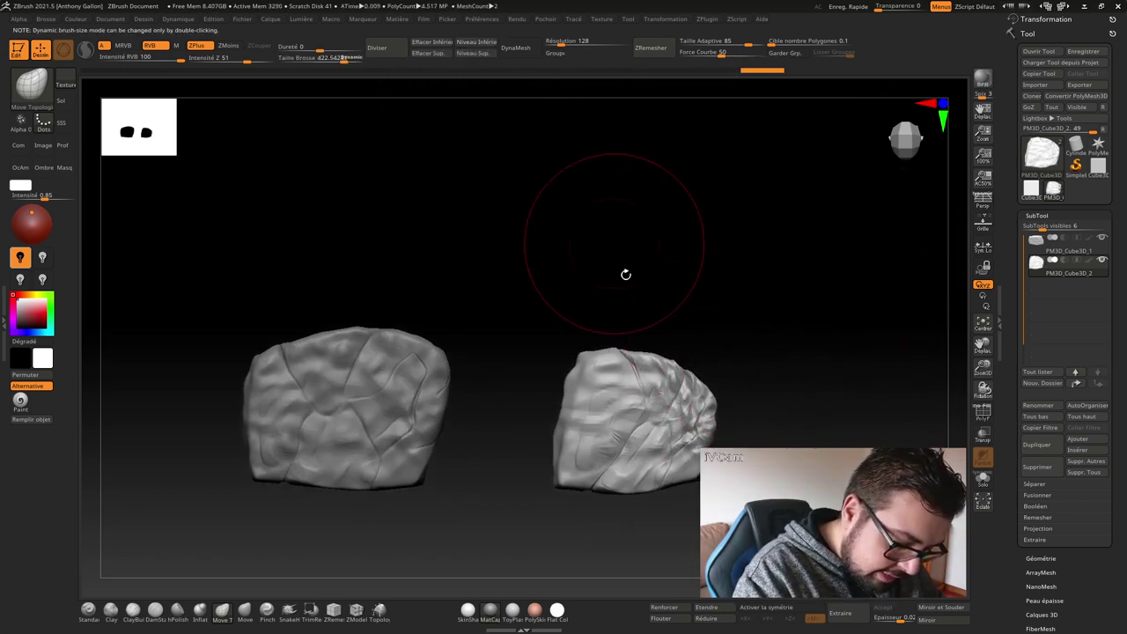
{"action": "left_click_drag", "start_coordinate": [621, 370], "coordinate": [704, 436], "text": "shift"}
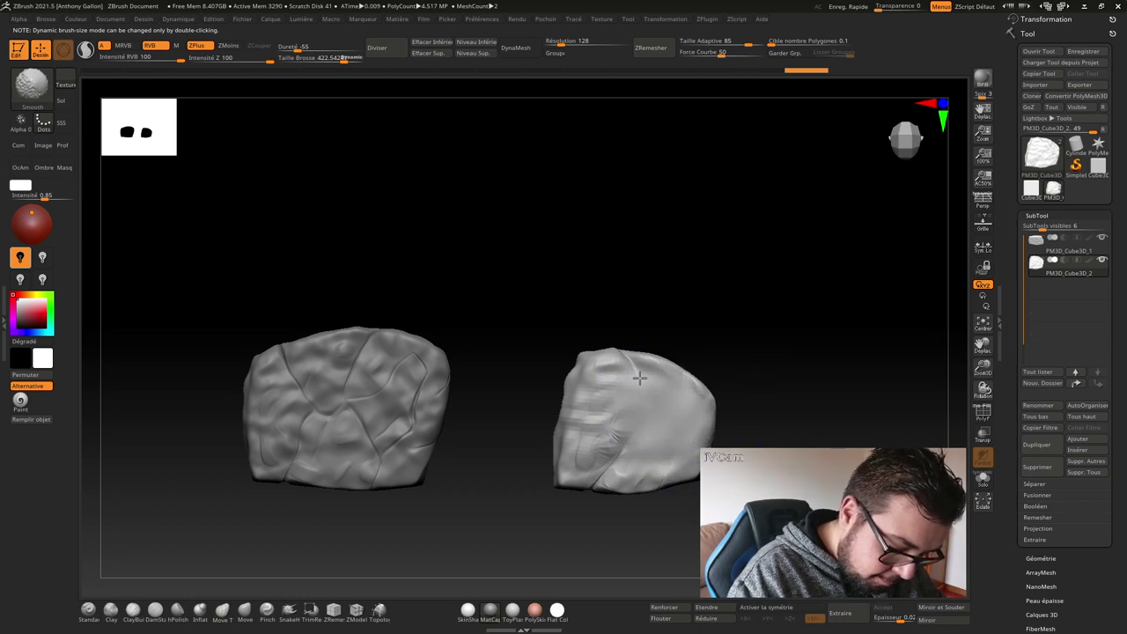
{"action": "left_click_drag", "start_coordinate": [640, 377], "coordinate": [602, 419], "text": "shift"}
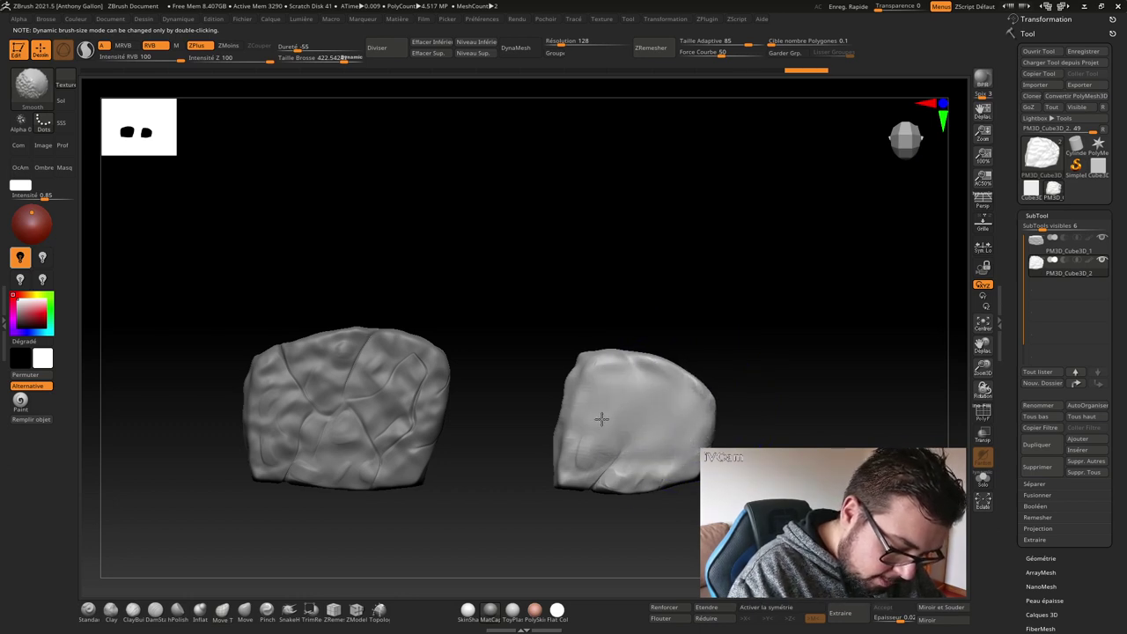
{"action": "left_click", "coordinate": [485, 52]}
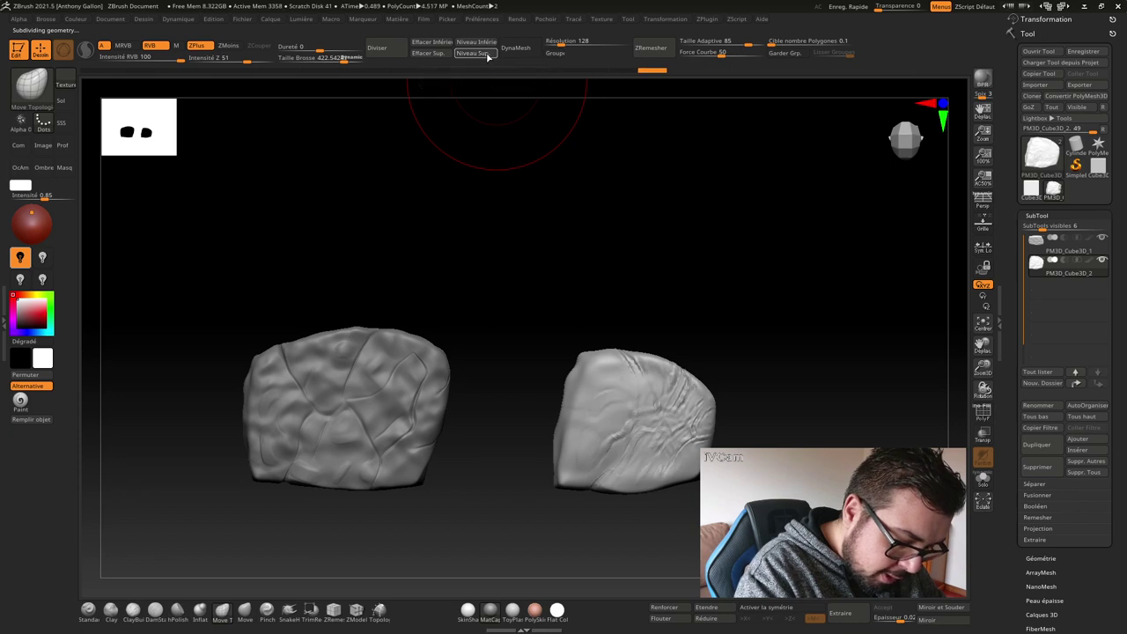
{"action": "left_click_drag", "start_coordinate": [728, 410], "coordinate": [701, 433], "text": "shift"}
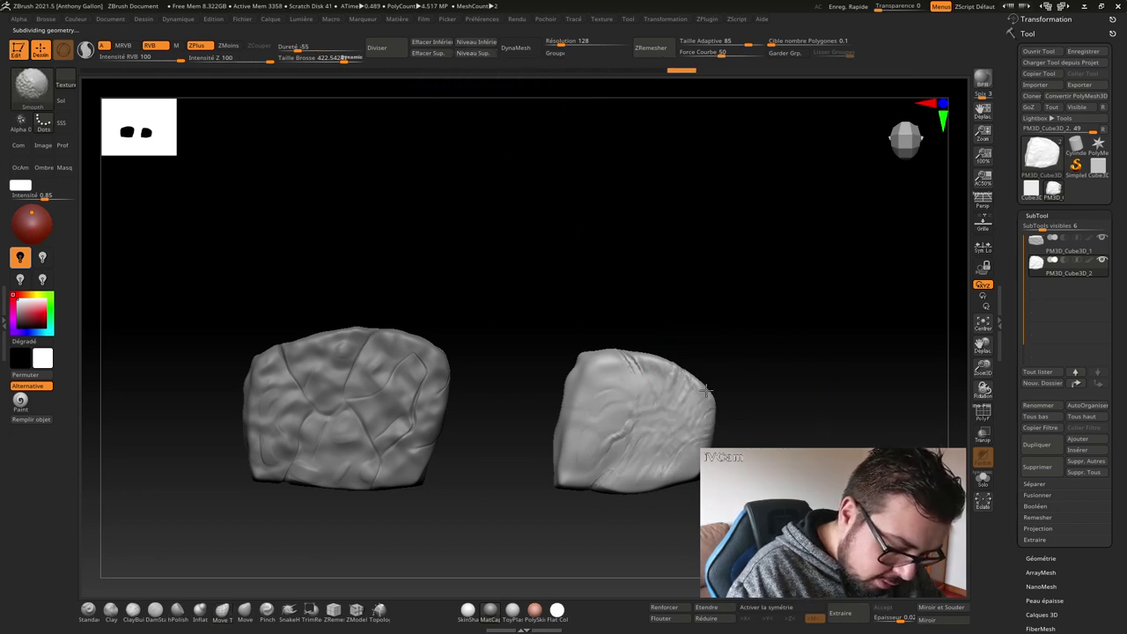
{"action": "left_click_drag", "start_coordinate": [610, 410], "coordinate": [617, 445], "text": "shift"}
- Carve creases into the right rock's lower and upper-right faces, then pinch its lower faces, undoing the last pinch
{"action": "left_click", "coordinate": [167, 610]}
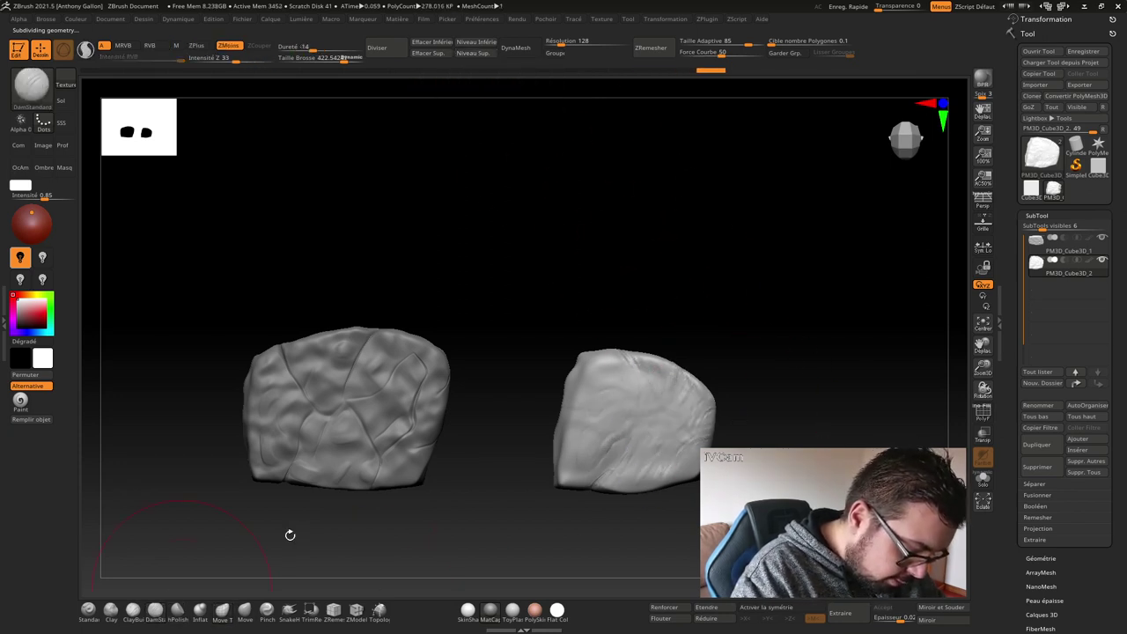
{"action": "mouse_move", "coordinate": [674, 415]}
{"action": "left_mouse_down"}
{"action": "mouse_move", "coordinate": [654, 423]}
{"action": "mouse_move", "coordinate": [608, 495]}
{"action": "mouse_move", "coordinate": [639, 465]}
{"action": "left_mouse_up"}
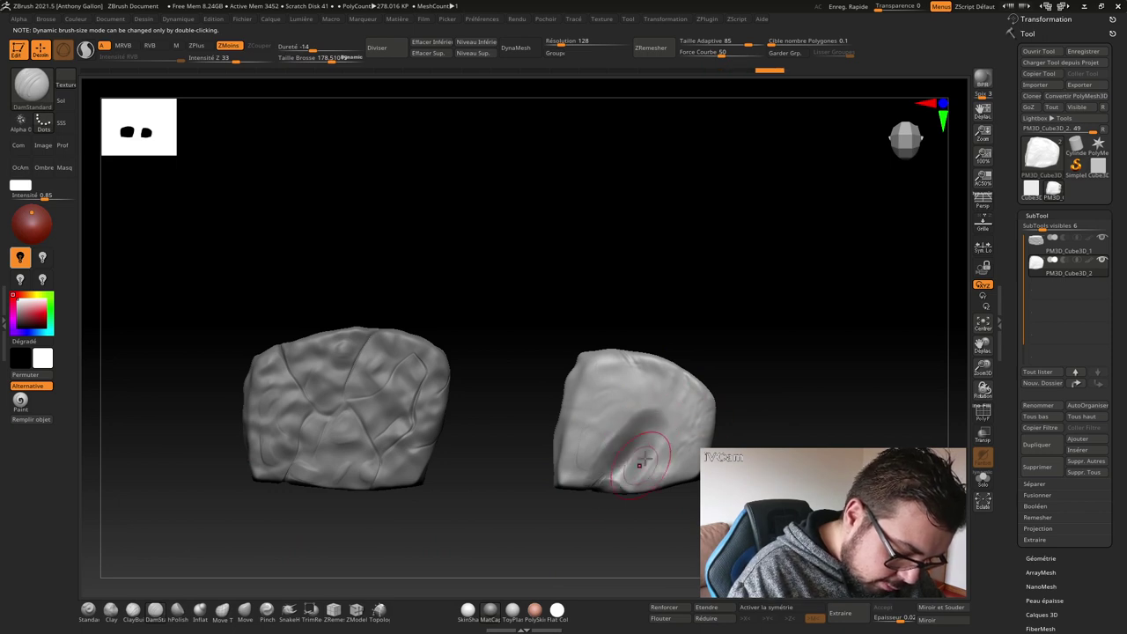
{"action": "left_click_drag", "start_coordinate": [684, 416], "coordinate": [625, 365]}
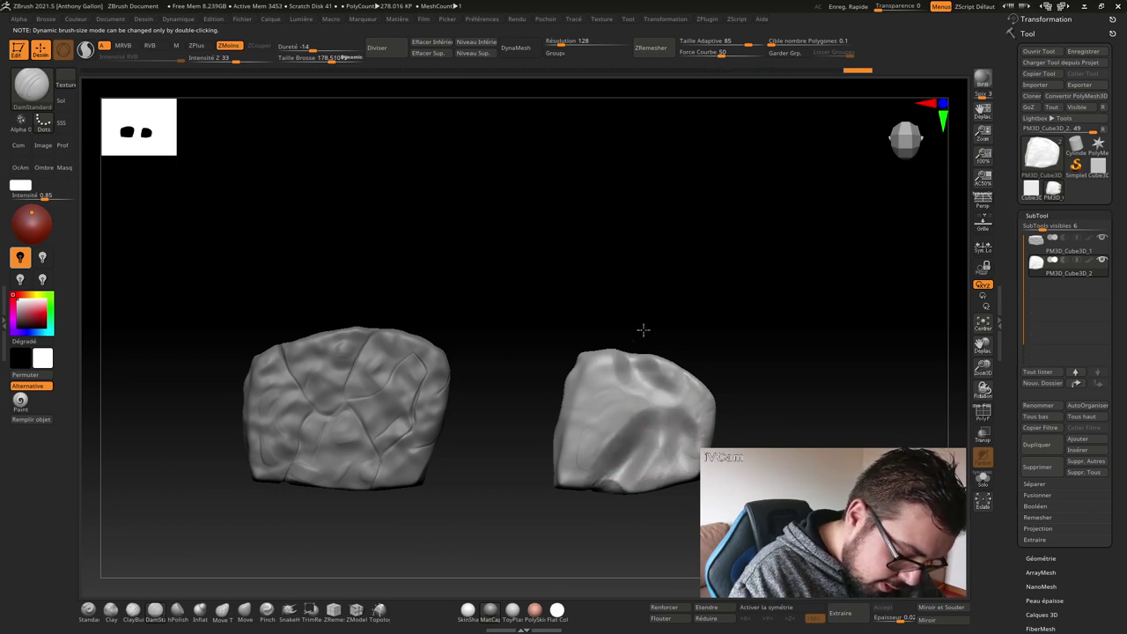
{"action": "left_click_drag", "start_coordinate": [588, 435], "coordinate": [611, 422]}
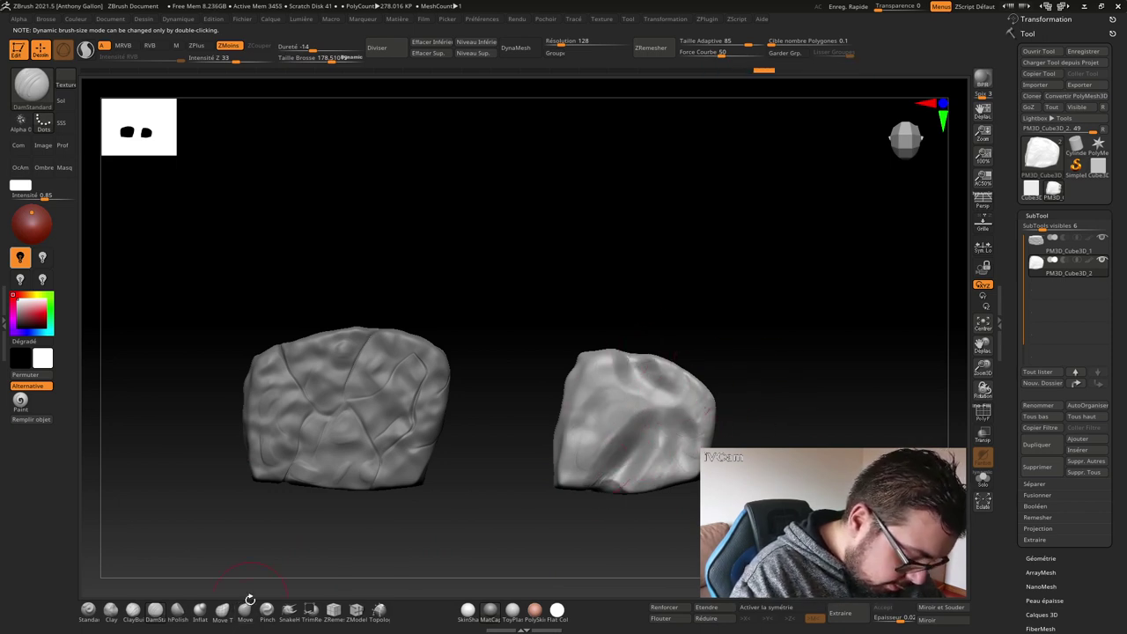
{"action": "left_click", "coordinate": [296, 614]}
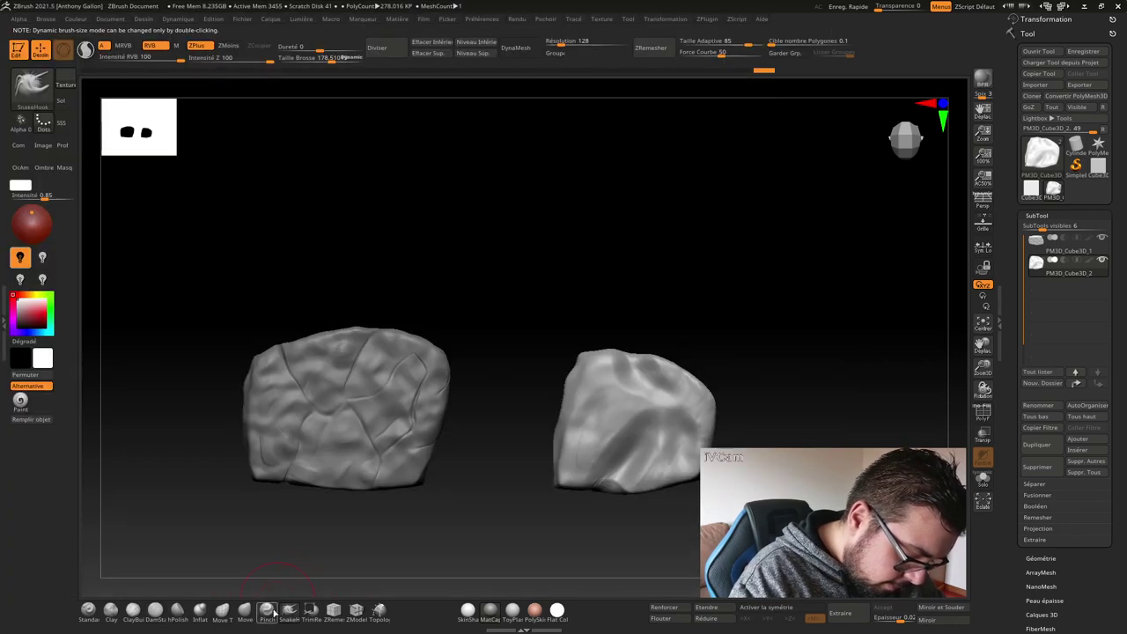
{"action": "left_click", "coordinate": [267, 608]}
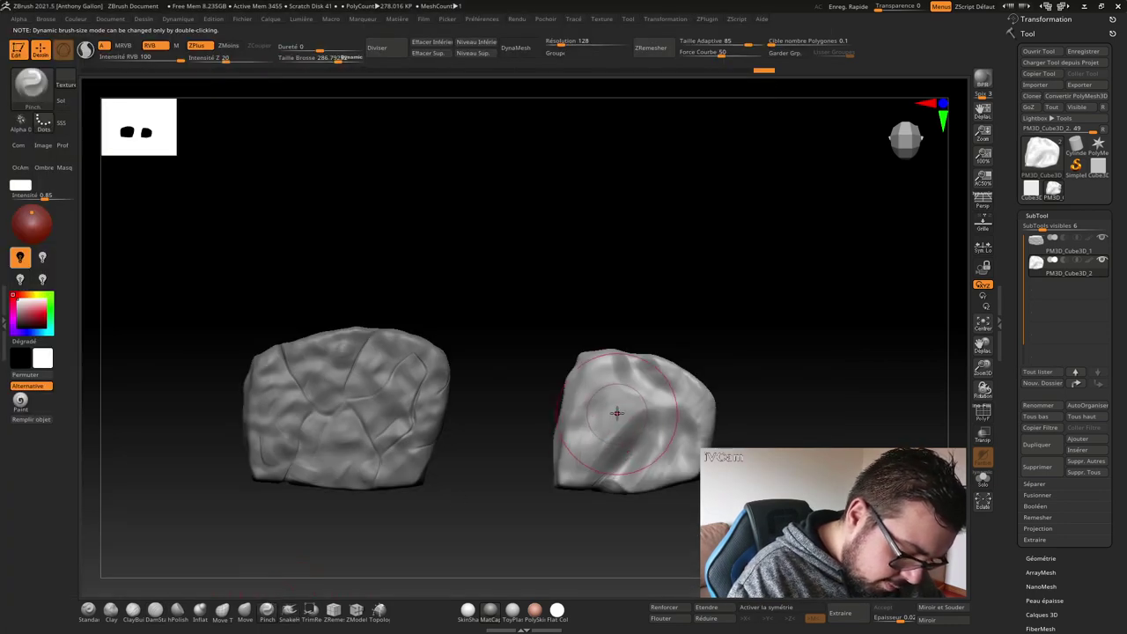
{"action": "left_click_drag", "start_coordinate": [574, 439], "coordinate": [607, 370]}
{"action": "left_click_drag", "start_coordinate": [616, 436], "coordinate": [652, 484]}
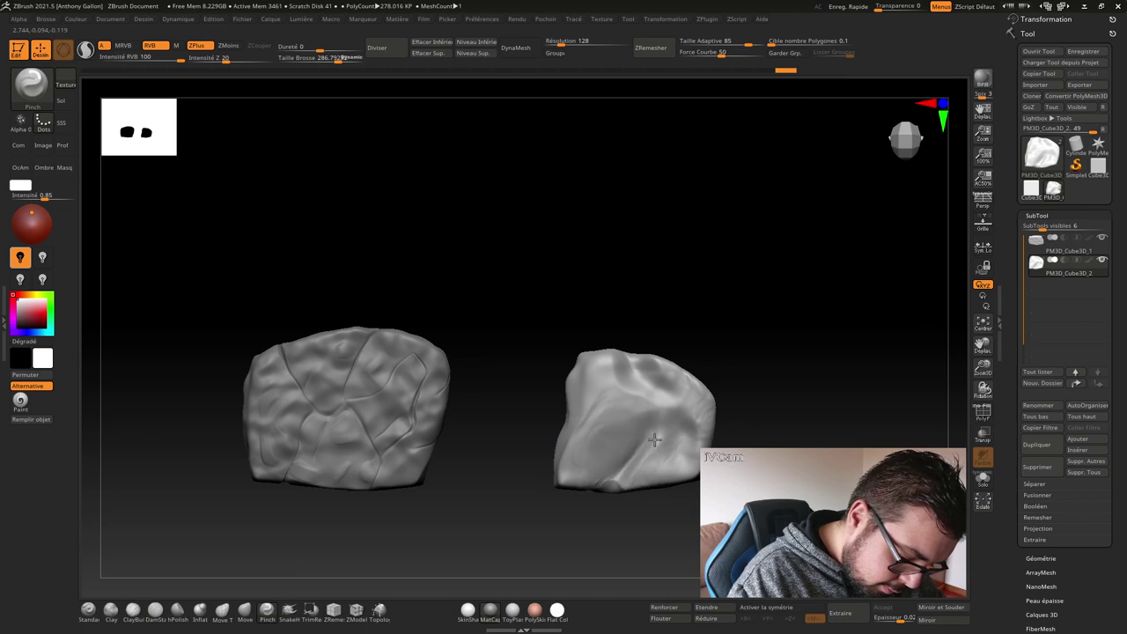
{"action": "left_click_drag", "start_coordinate": [707, 416], "coordinate": [684, 455]}
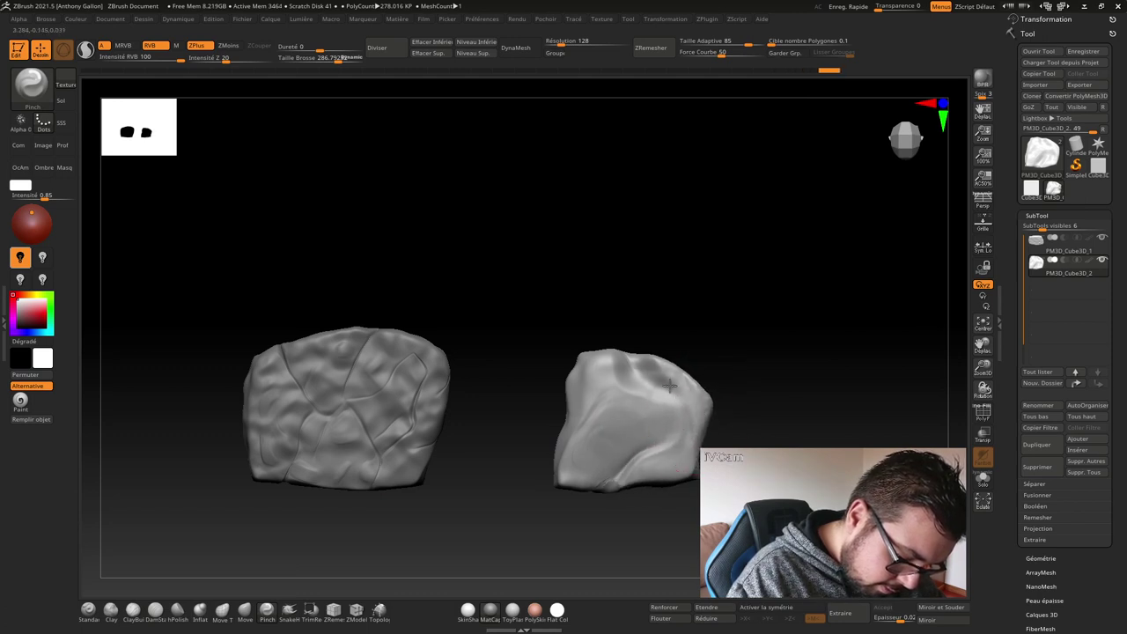
{"action": "key", "text": "ctrl+z"}
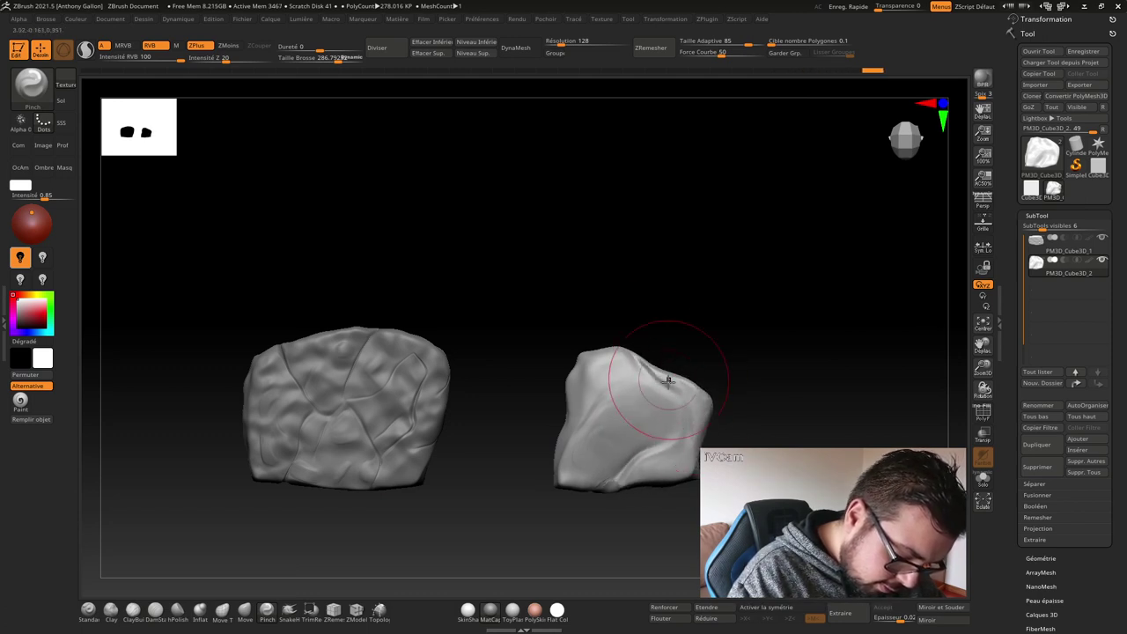
- Carve two diagonal DamStandard creases across the right rock, undoing one stray dent
{"action": "left_click", "coordinate": [155, 609]}
{"action": "left_click", "coordinate": [662, 406]}
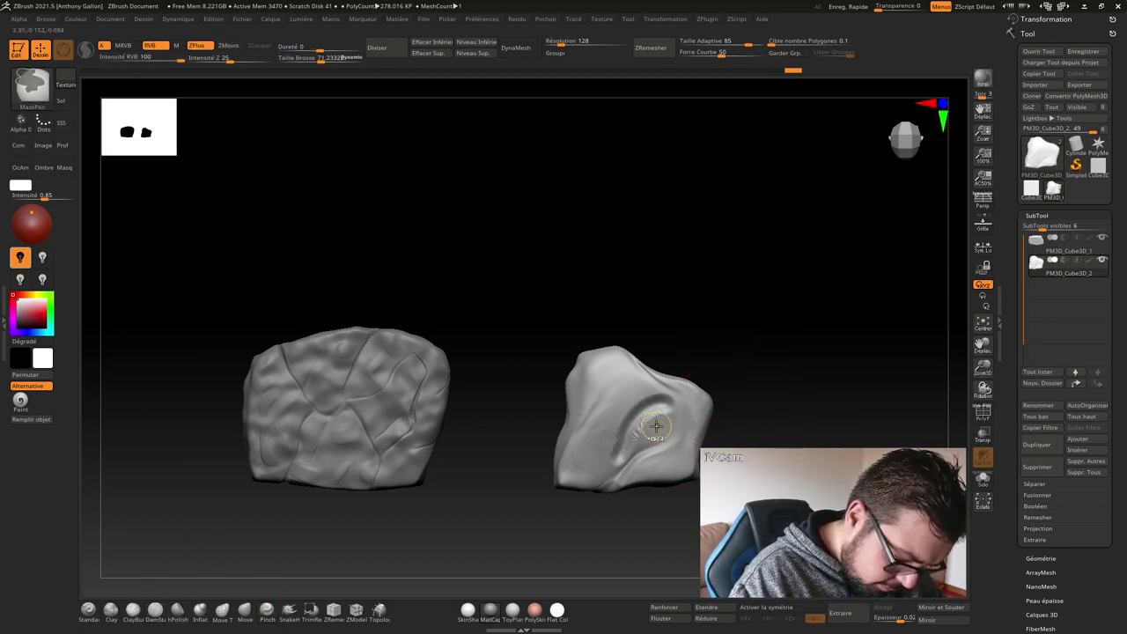
{"action": "key", "text": "ctrl+z"}
{"action": "left_click_drag", "start_coordinate": [634, 447], "coordinate": [623, 396]}
{"action": "left_click_drag", "start_coordinate": [567, 464], "coordinate": [649, 411]}
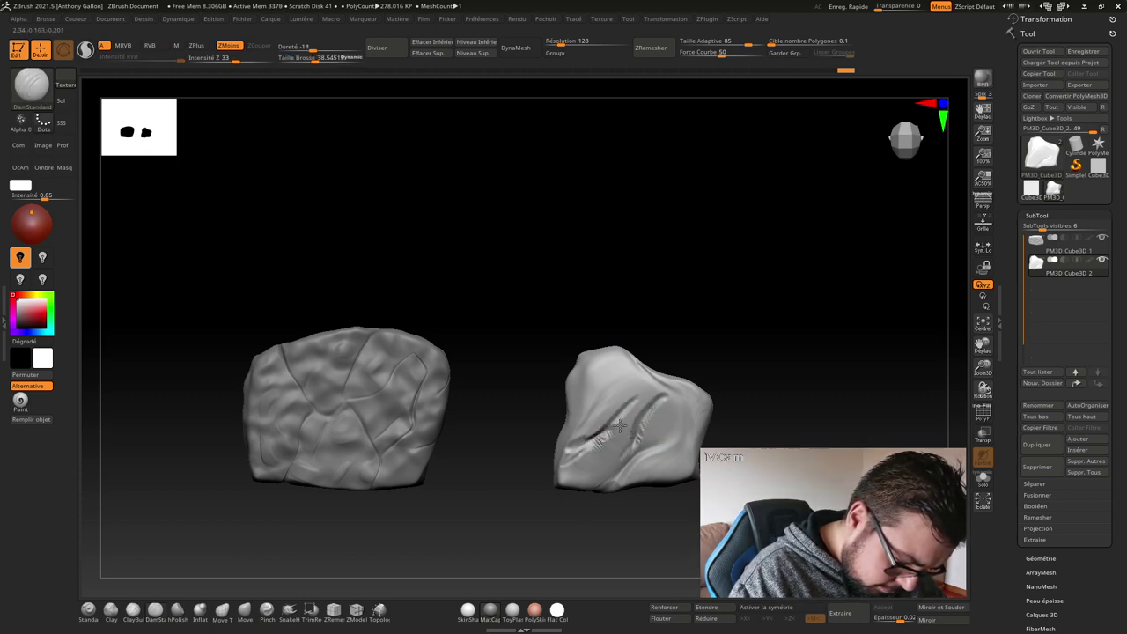
- Add ClayBuildup strokes to the right rock and smooth part of its surface
{"action": "left_click", "coordinate": [136, 609]}
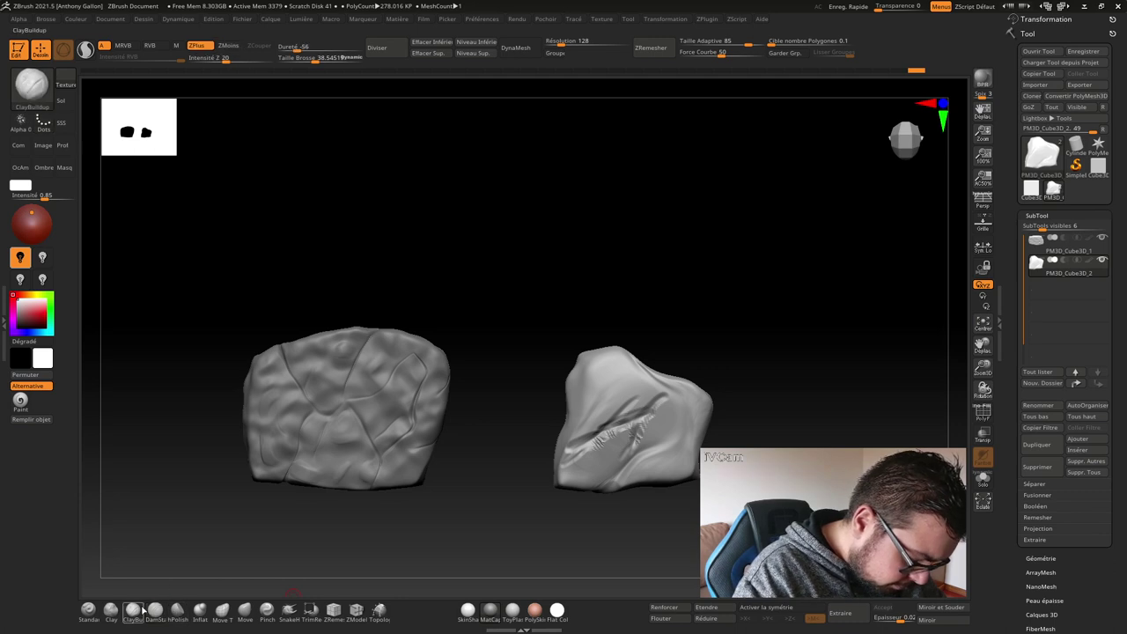
{"action": "left_click_drag", "start_coordinate": [623, 425], "coordinate": [650, 440]}
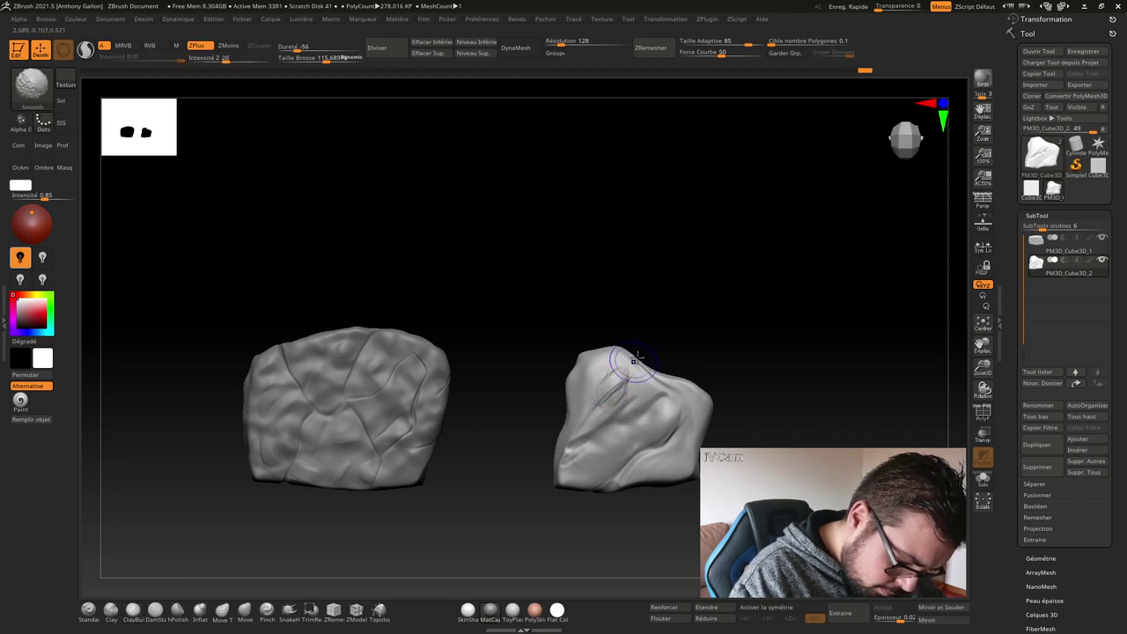
{"action": "left_click_drag", "start_coordinate": [617, 360], "coordinate": [613, 388], "text": "shift"}
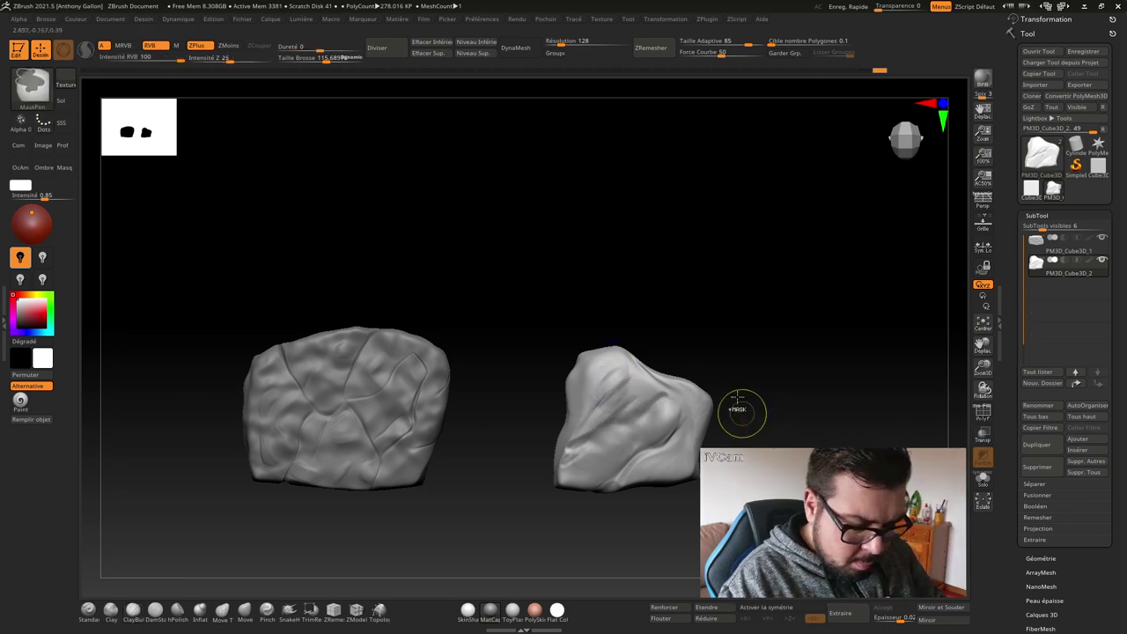
{"action": "mouse_move", "coordinate": [737, 402]}
{"action": "left_mouse_down", "text": "alt"}
{"action": "mouse_move", "coordinate": [699, 360]}
{"action": "mouse_move", "coordinate": [861, 344]}
{"action": "left_mouse_up", "text": "alt"}
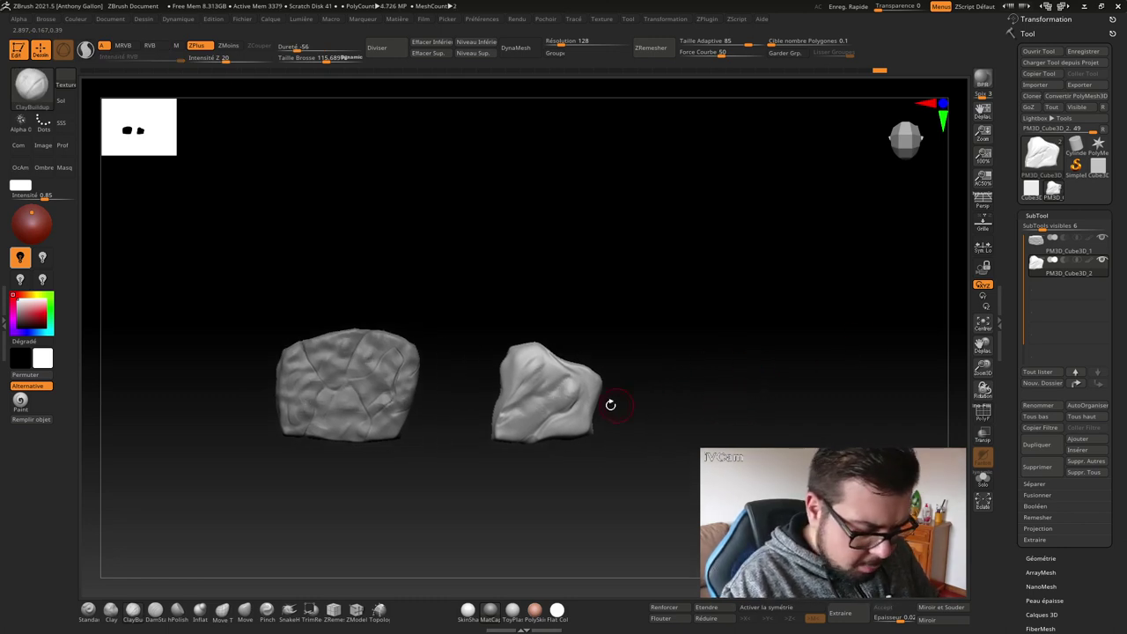
- Smooth the right rock's surface and reframe both rocks in the view
{"action": "left_click_drag", "start_coordinate": [523, 360], "coordinate": [504, 402], "text": "shift"}
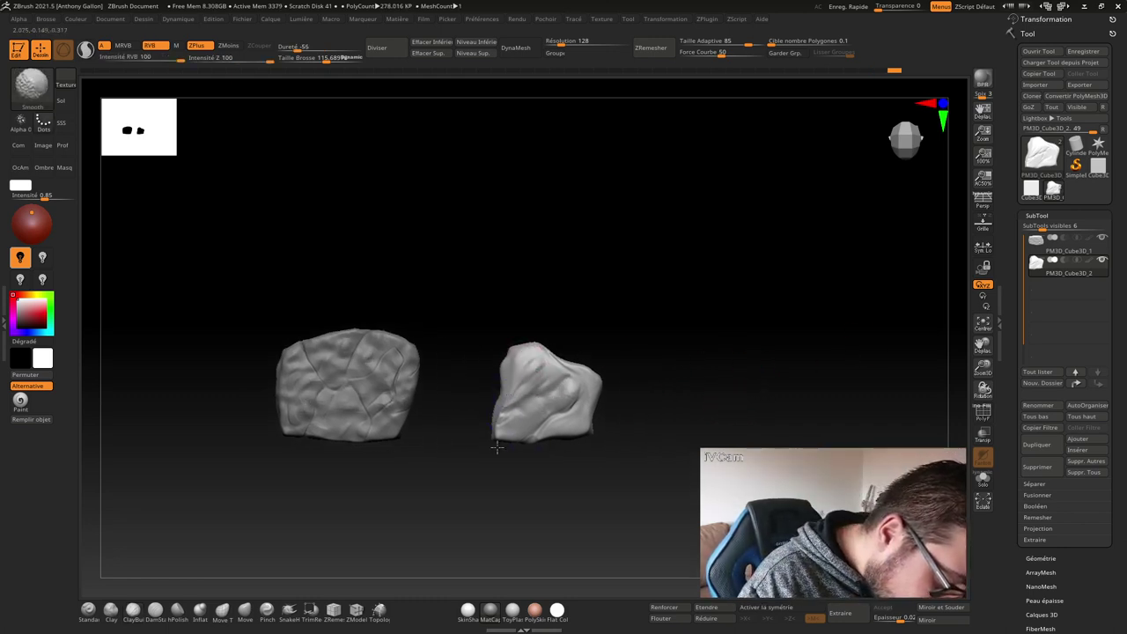
{"action": "mouse_move", "coordinate": [773, 332]}
{"action": "left_mouse_down"}
{"action": "mouse_move", "coordinate": [730, 211]}
{"action": "mouse_move", "coordinate": [744, 249]}
{"action": "left_mouse_up"}
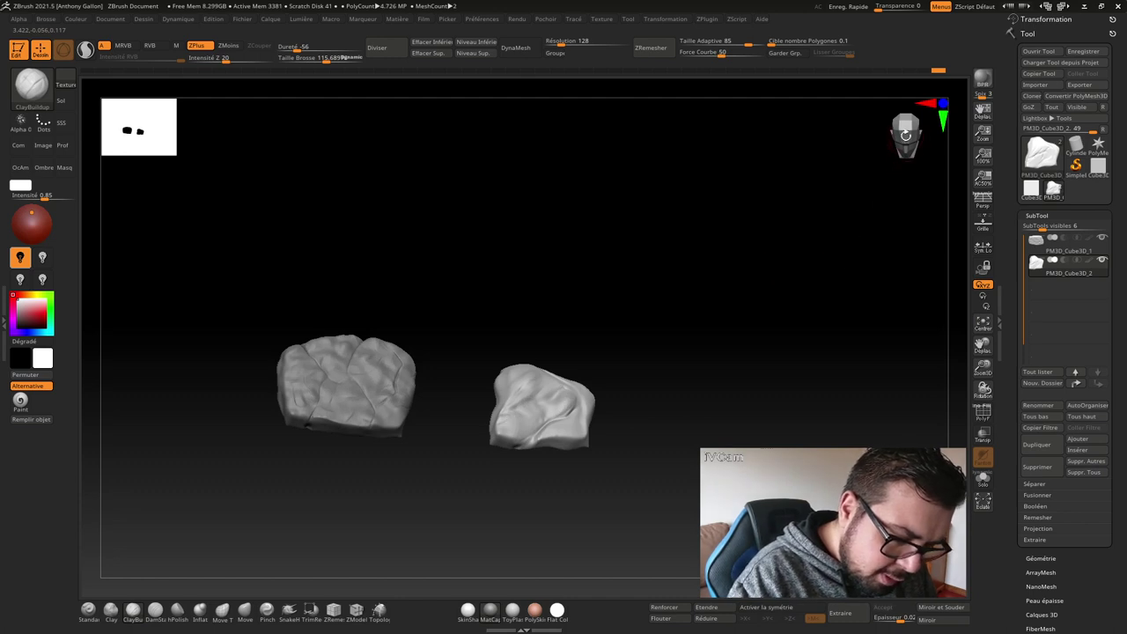
{"action": "left_click_drag", "start_coordinate": [905, 135], "coordinate": [906, 155]}
{"action": "left_click_drag", "start_coordinate": [657, 409], "coordinate": [535, 403], "text": "alt"}
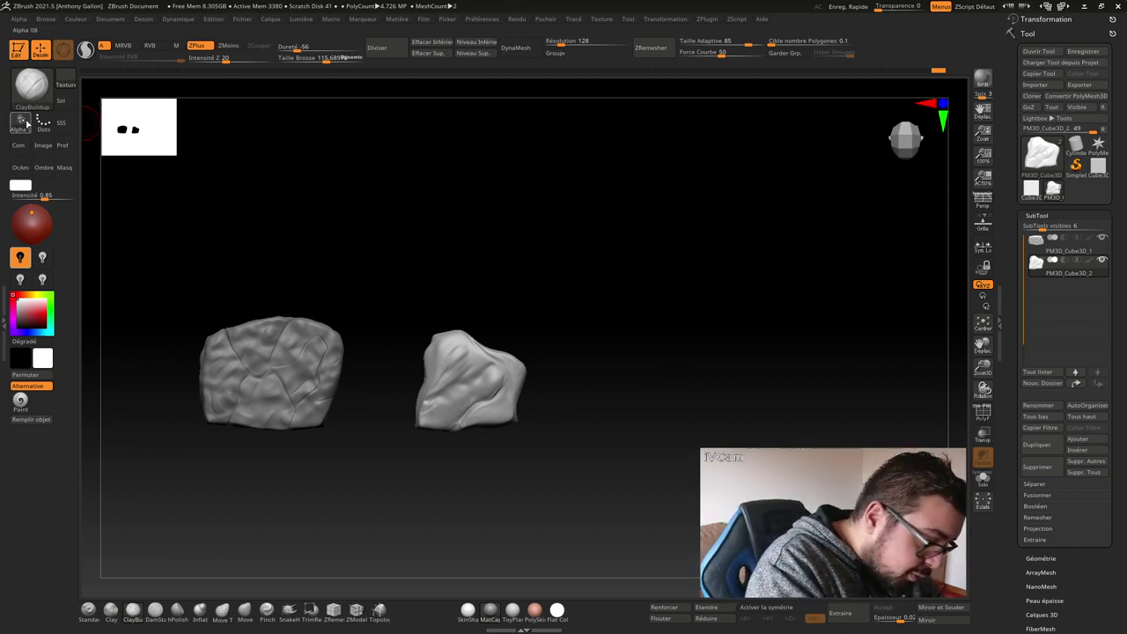
- Set the brush Alpha to Off
{"action": "left_click", "coordinate": [20, 122]}
{"action": "left_click", "coordinate": [21, 122]}
{"action": "left_click", "coordinate": [72, 145]}
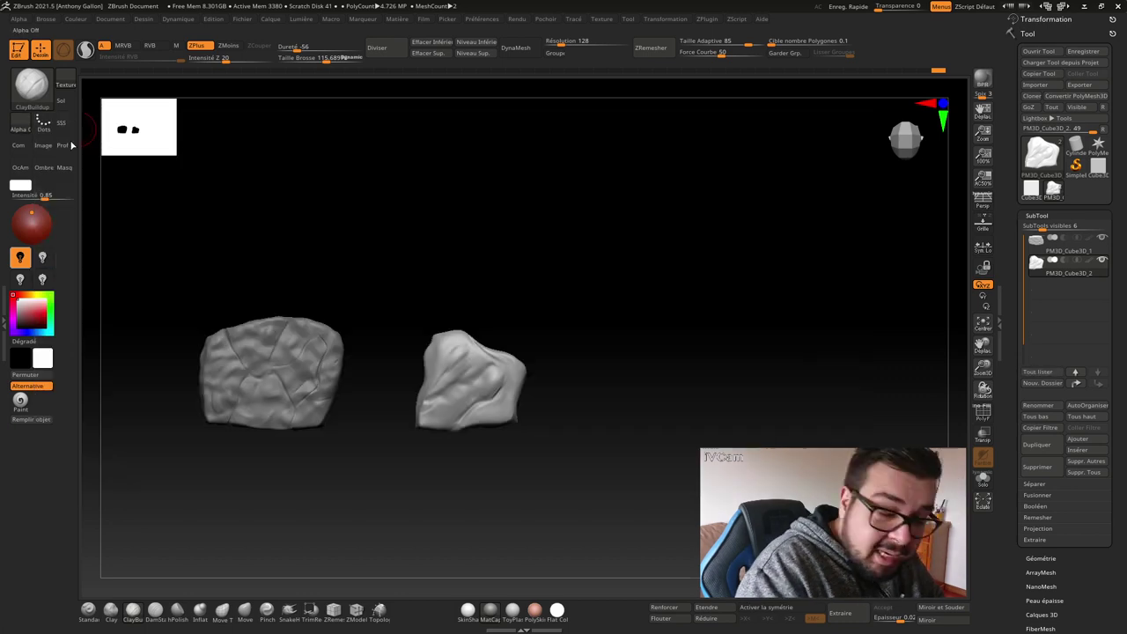
{"action": "left_click_drag", "start_coordinate": [906, 137], "coordinate": [919, 144]}
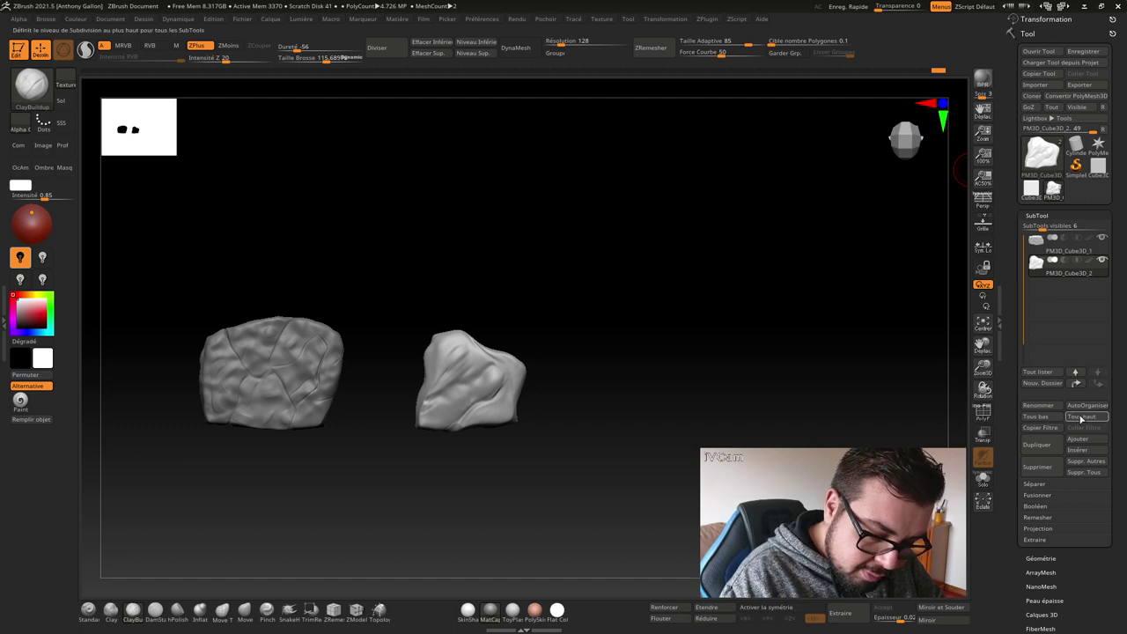
- Append Cube3D as subtool PM3D_Cube3D_3, convert it to PolyMesh3D, then reselect the rock tool
{"action": "left_click", "coordinate": [1095, 443]}
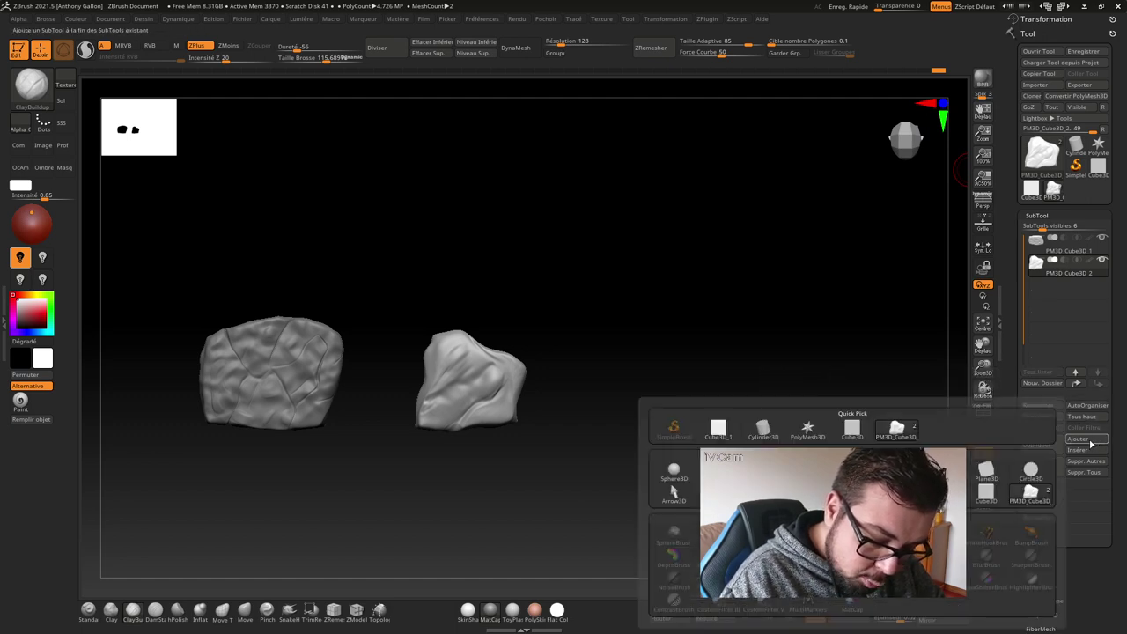
{"action": "left_click", "coordinate": [851, 429]}
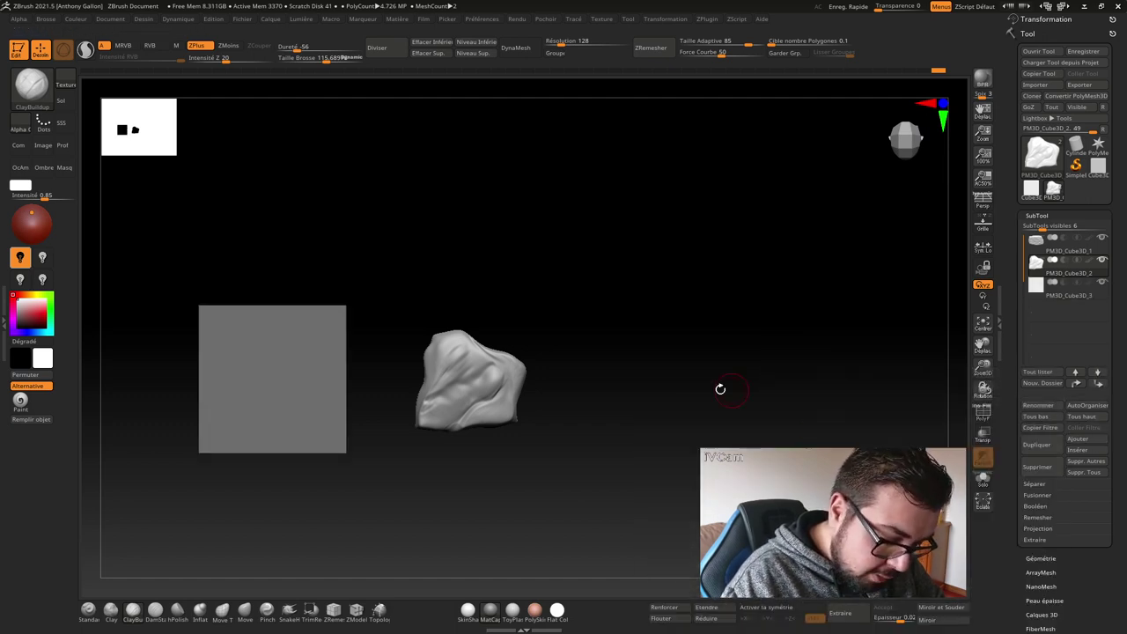
{"action": "left_click", "coordinate": [1075, 297]}
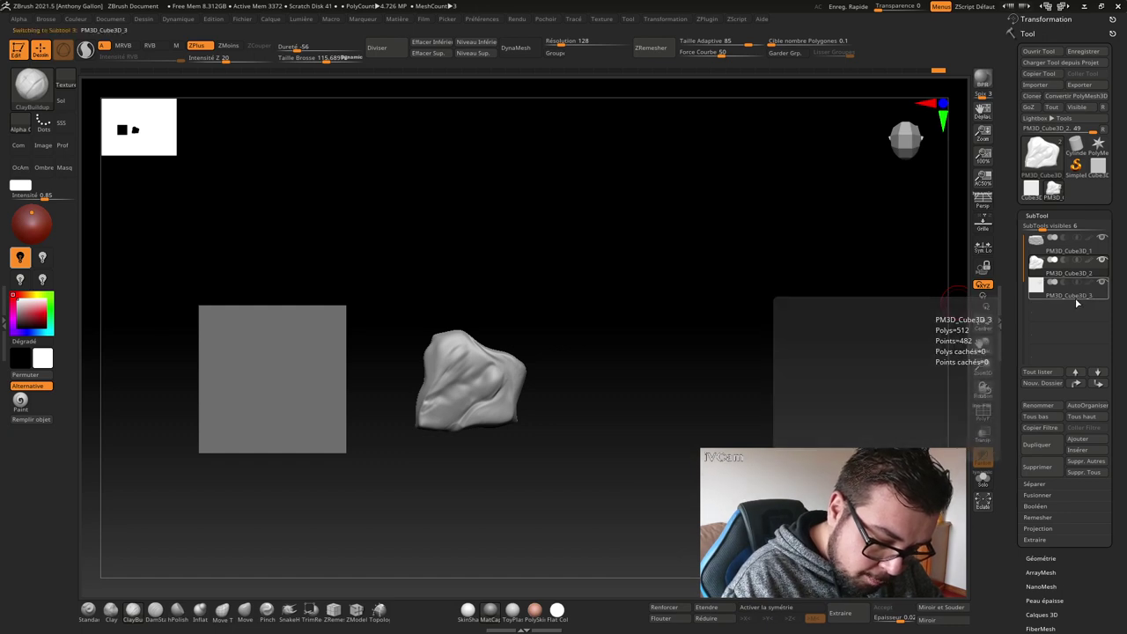
{"action": "left_click", "coordinate": [1089, 97]}
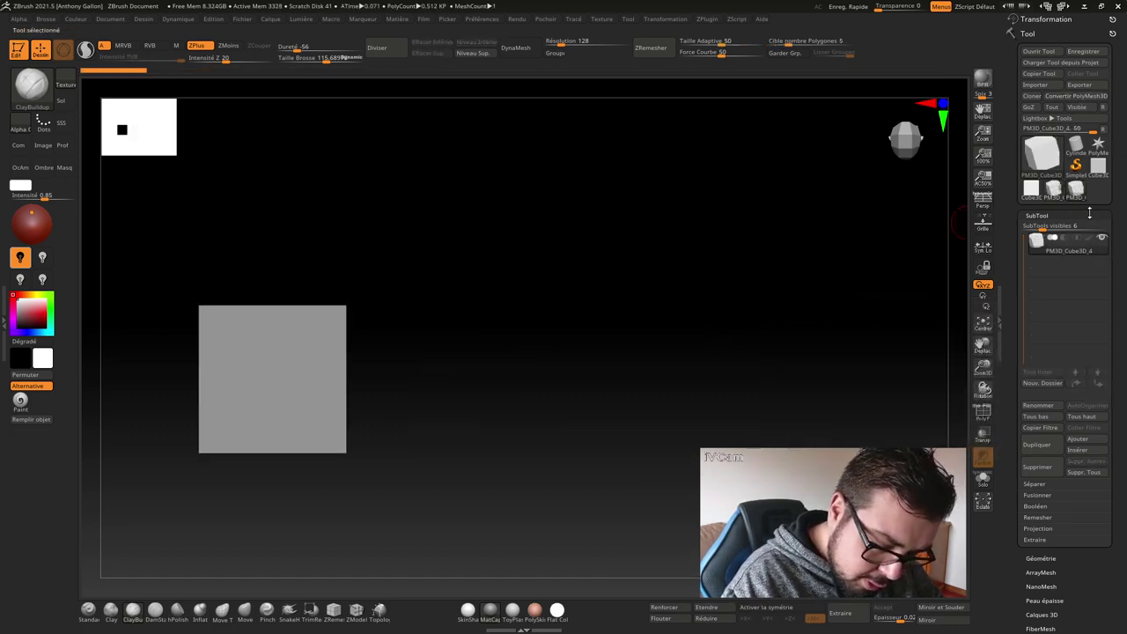
{"action": "left_click", "coordinate": [1058, 192]}
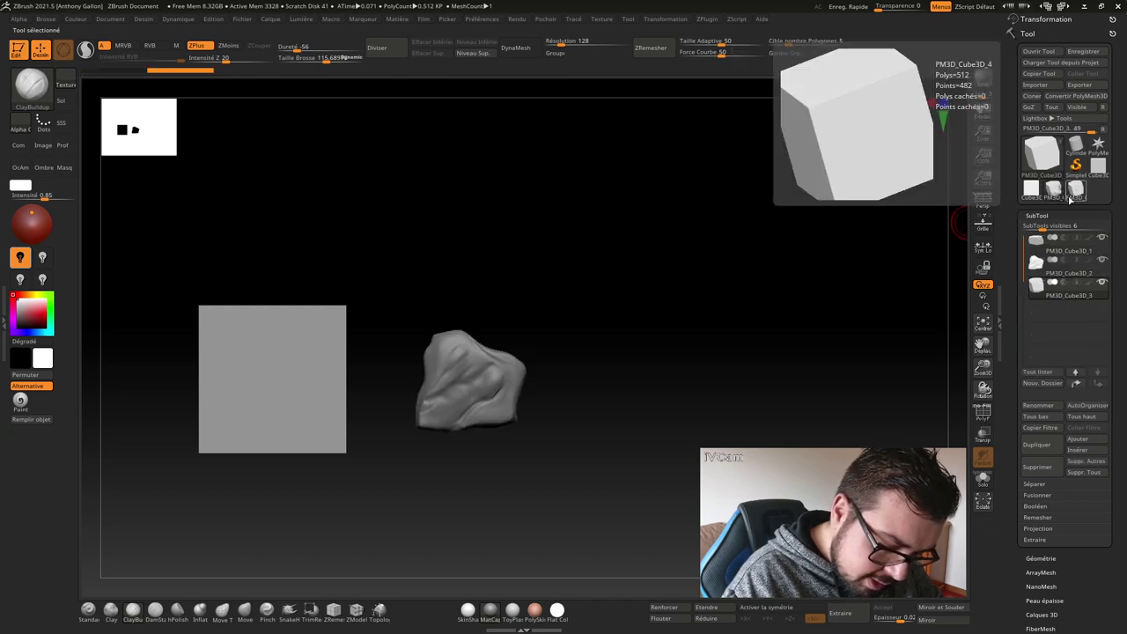
- Move the cube right of the rocks and squash it in Z into a thin slab
{"action": "key", "text": "w"}
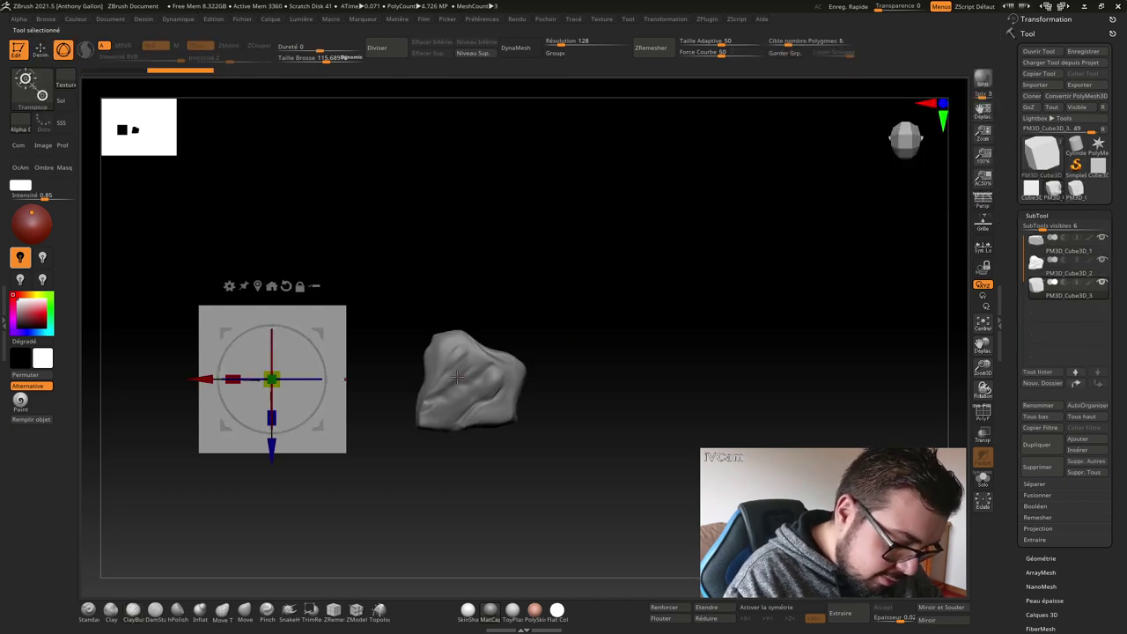
{"action": "left_click_drag", "start_coordinate": [201, 379], "coordinate": [615, 380]}
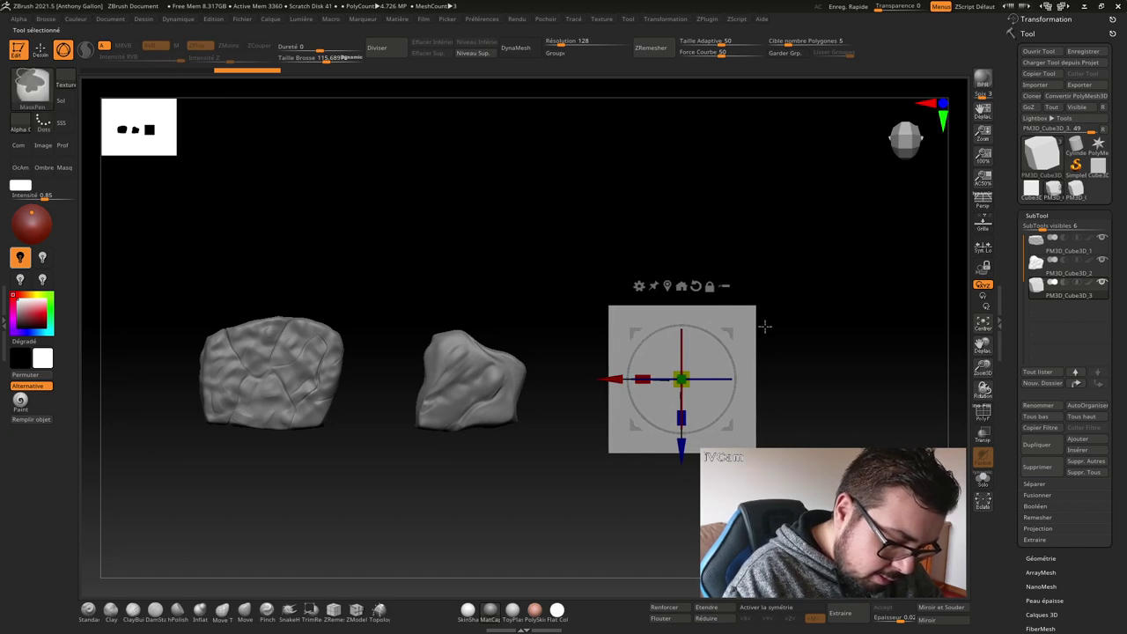
{"action": "left_click_drag", "start_coordinate": [762, 322], "coordinate": [916, 114]}
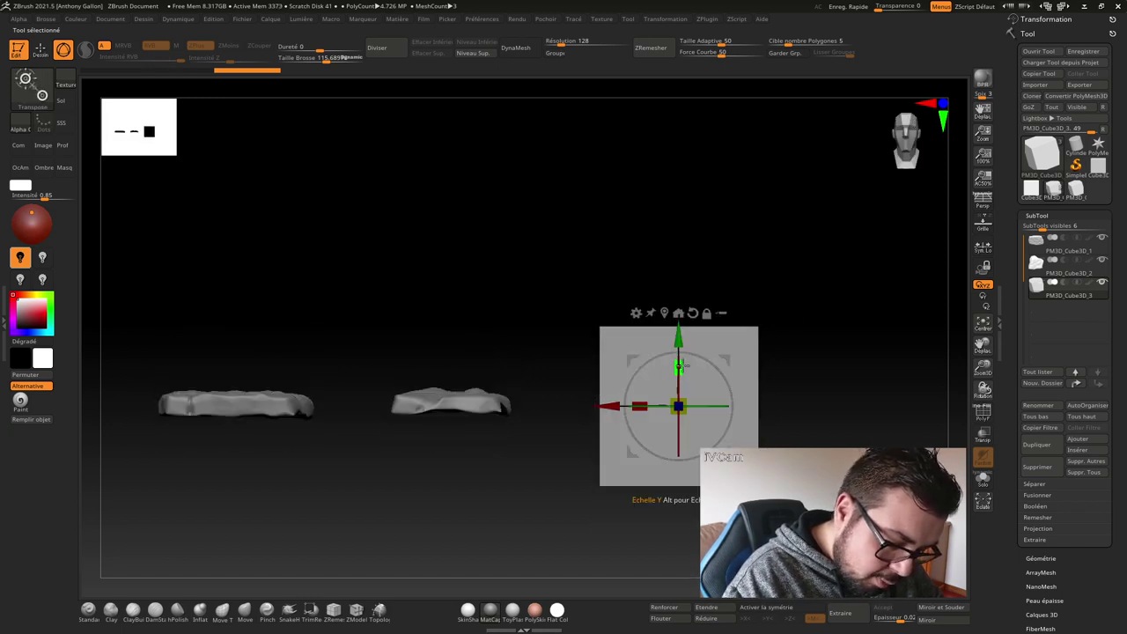
{"action": "left_click_drag", "start_coordinate": [679, 365], "coordinate": [680, 451]}
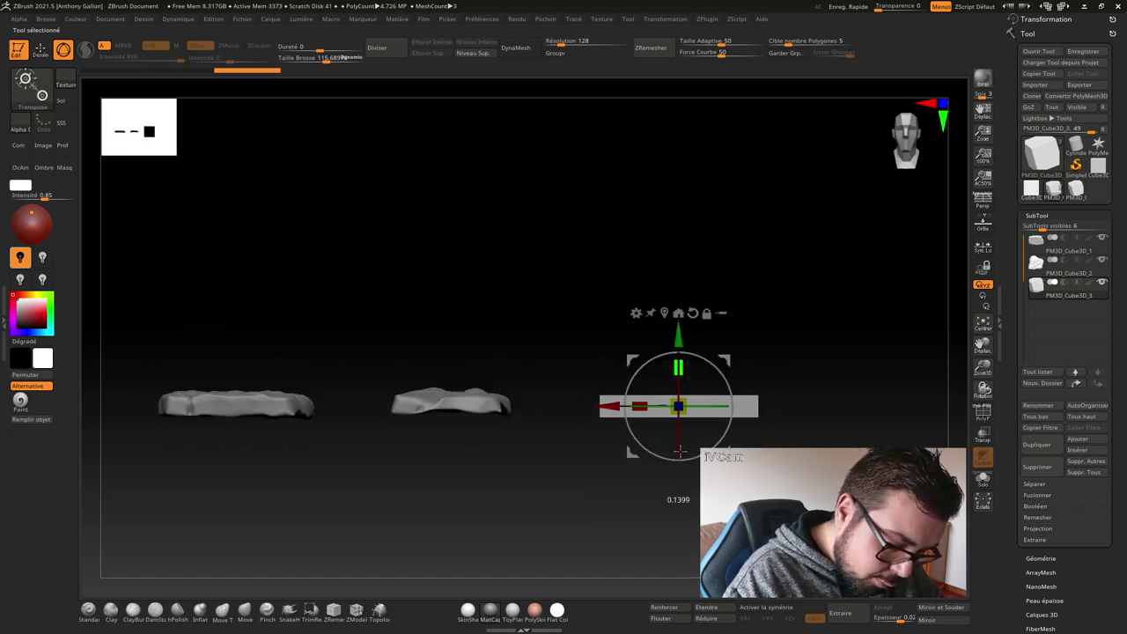
{"action": "key", "text": "q"}
{"action": "left_click_drag", "start_coordinate": [795, 241], "coordinate": [792, 289]}
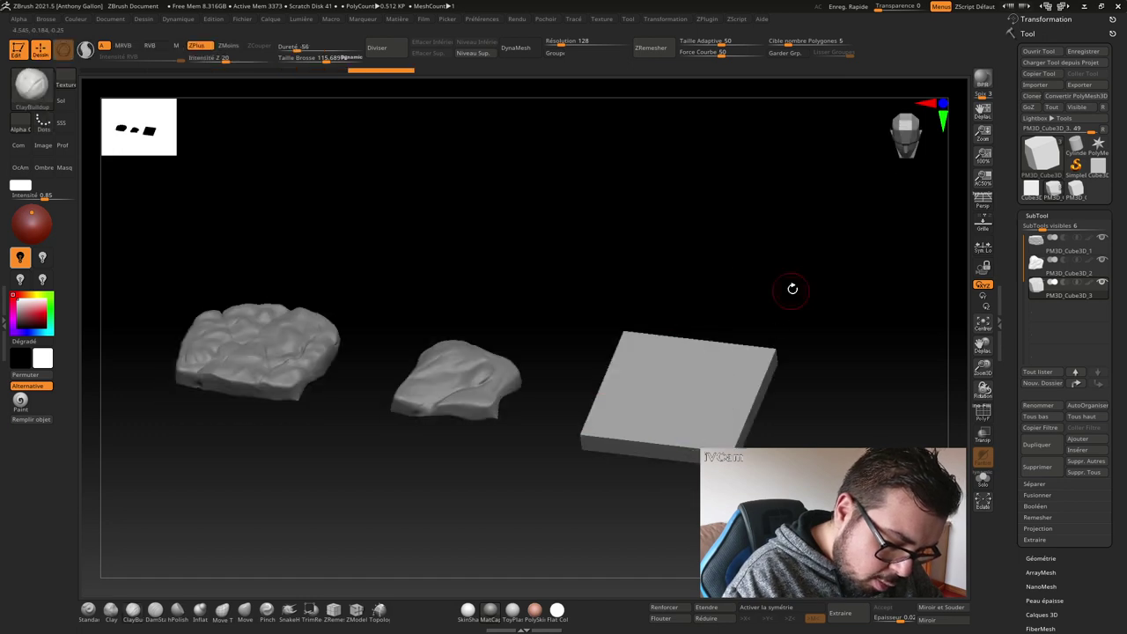
{"action": "key", "text": "w"}
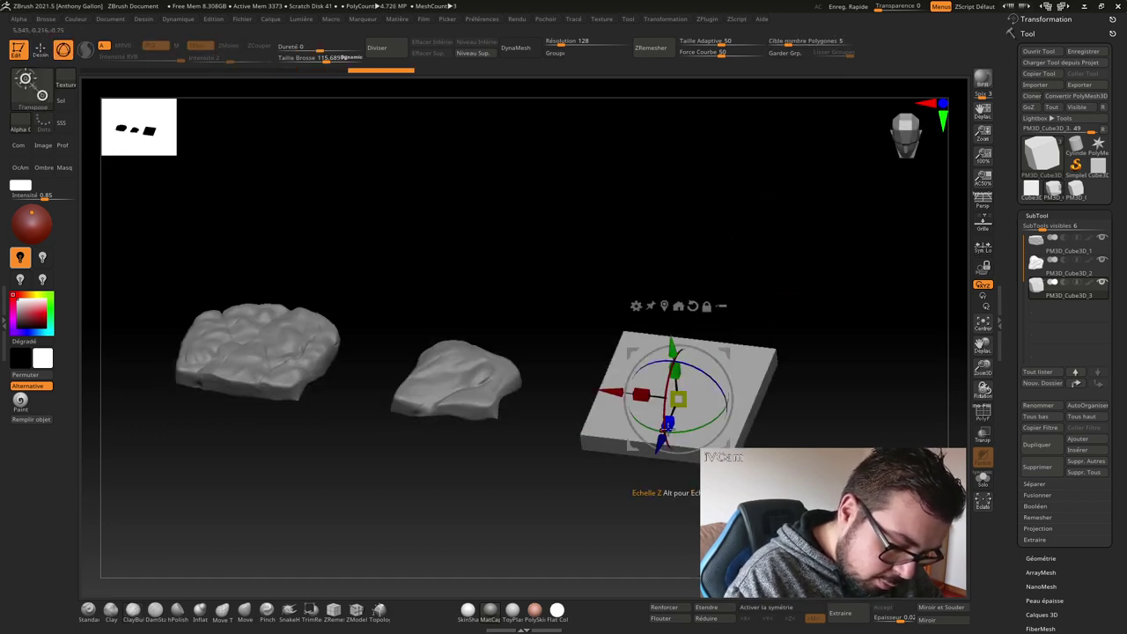
{"action": "key", "text": "q"}
{"action": "type", "text": "0.1"}
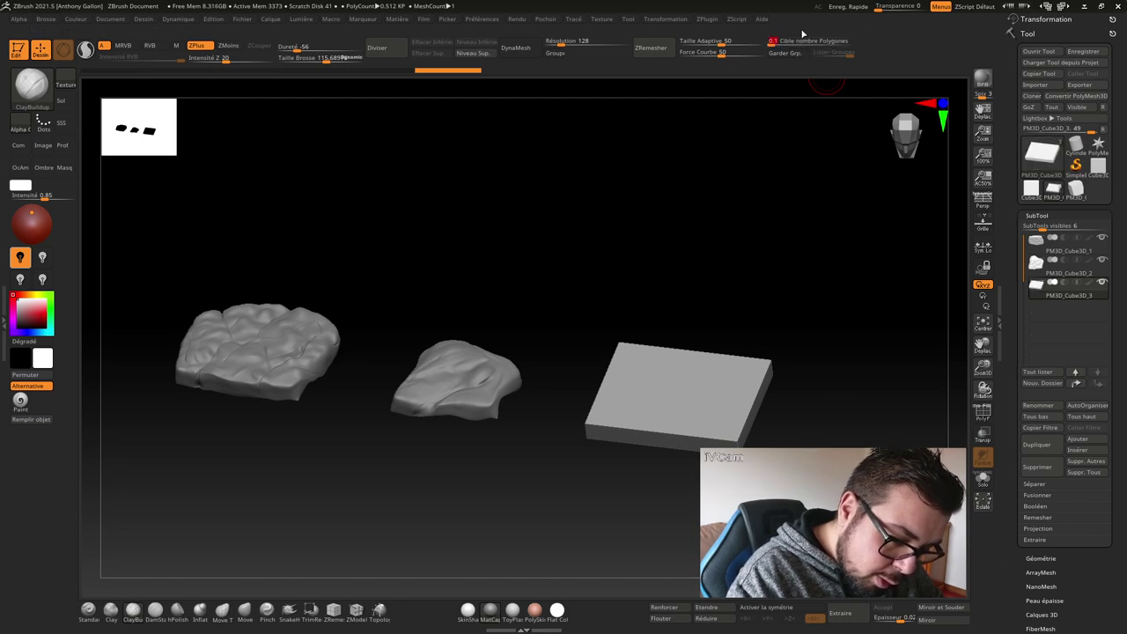
- Run ZRemesher on the slab at 0.1 target polygons and snap to a front view
{"action": "left_click", "coordinate": [651, 47]}
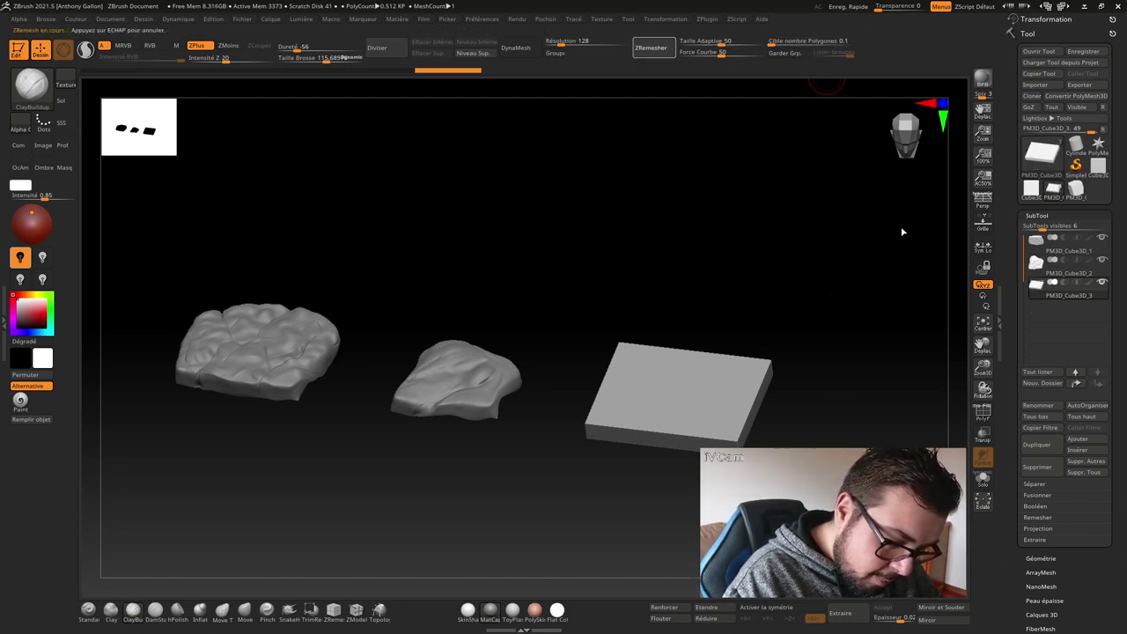
{"action": "left_click", "coordinate": [906, 136]}
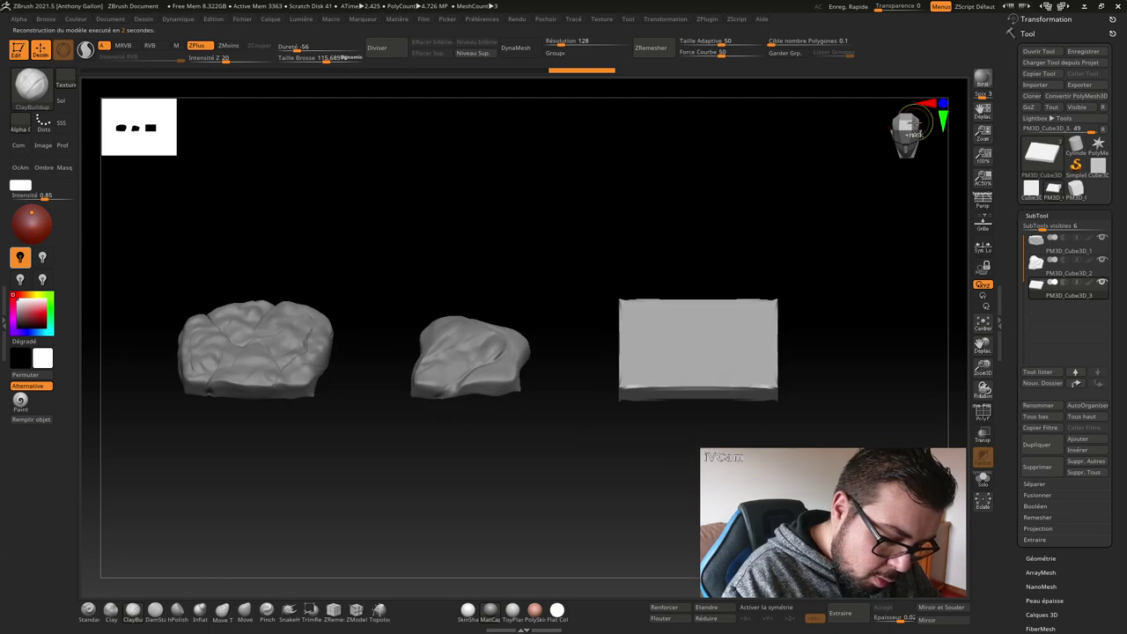
{"action": "mouse_move", "coordinate": [910, 151]}
{"action": "left_mouse_down"}
{"action": "mouse_move", "coordinate": [901, 196]}
{"action": "mouse_move", "coordinate": [822, 214]}
{"action": "left_mouse_up"}
{"action": "left_click", "coordinate": [907, 148]}
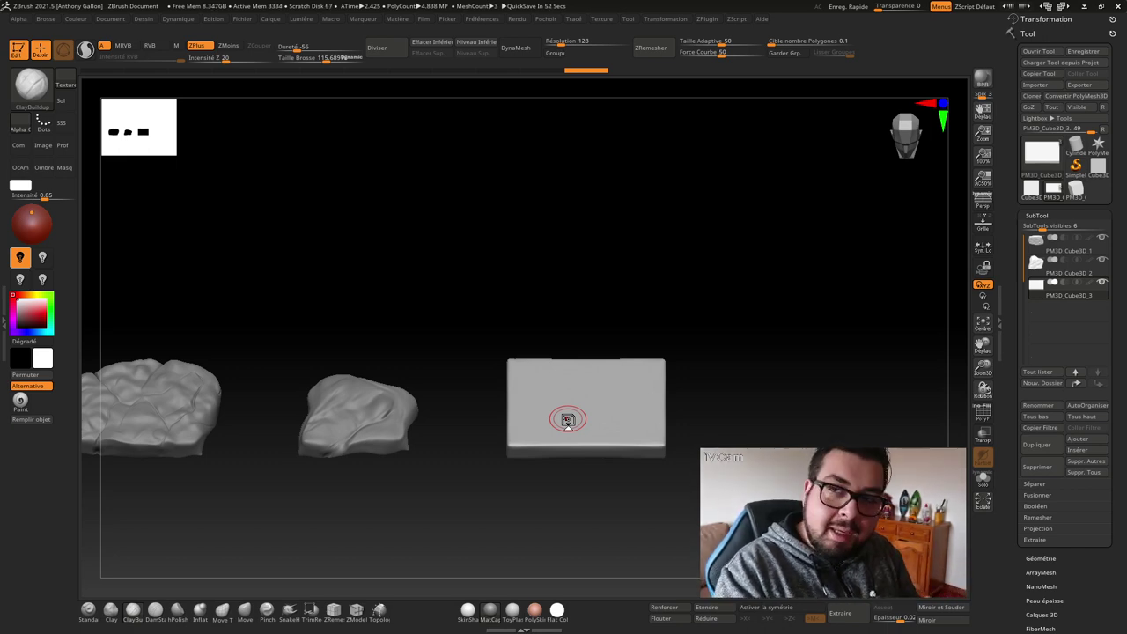
- Expand the Tool palette's Geometry and Displacement Map sub-palettes
{"action": "left_click", "coordinate": [1052, 558]}
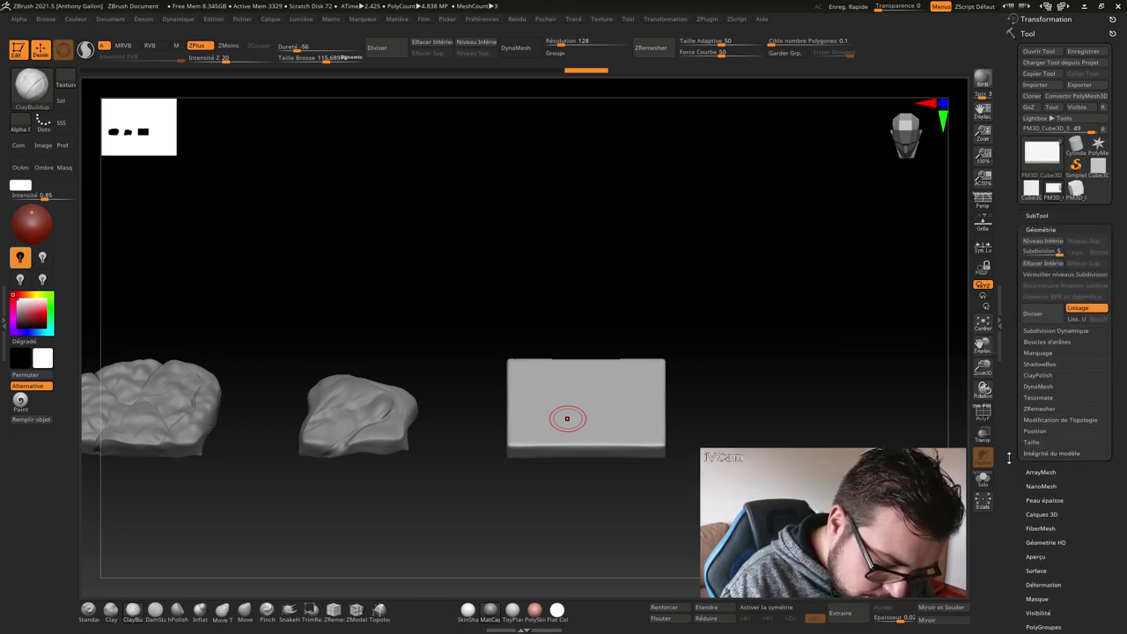
{"action": "left_click", "coordinate": [998, 326]}
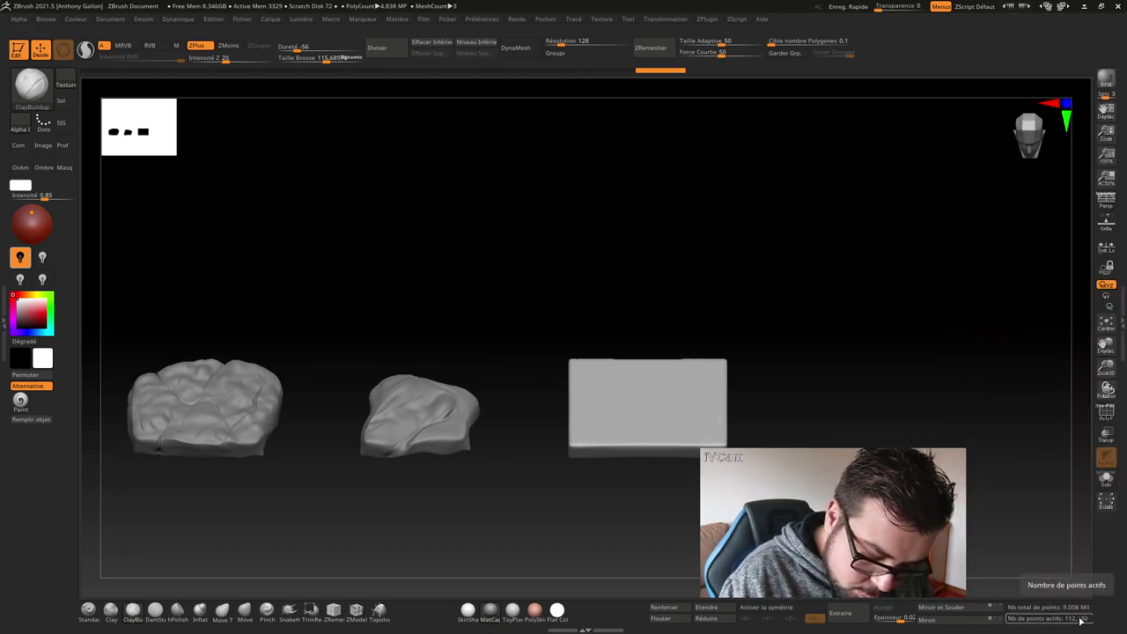
{"action": "left_click", "coordinate": [1122, 325]}
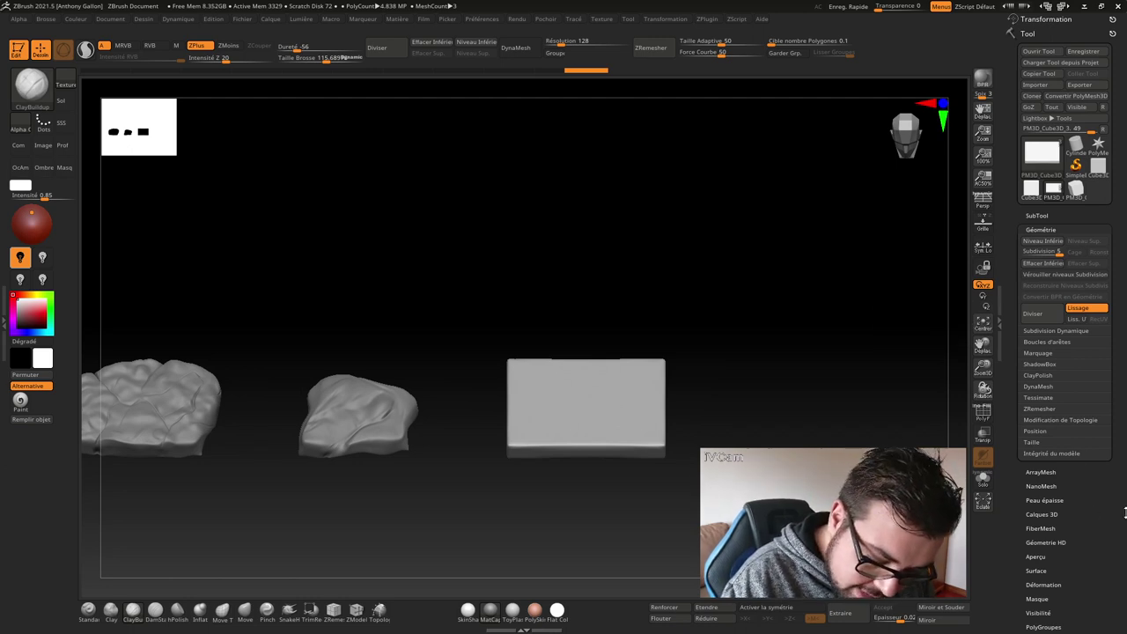
{"action": "left_click_drag", "start_coordinate": [1125, 513], "coordinate": [1125, 423]}
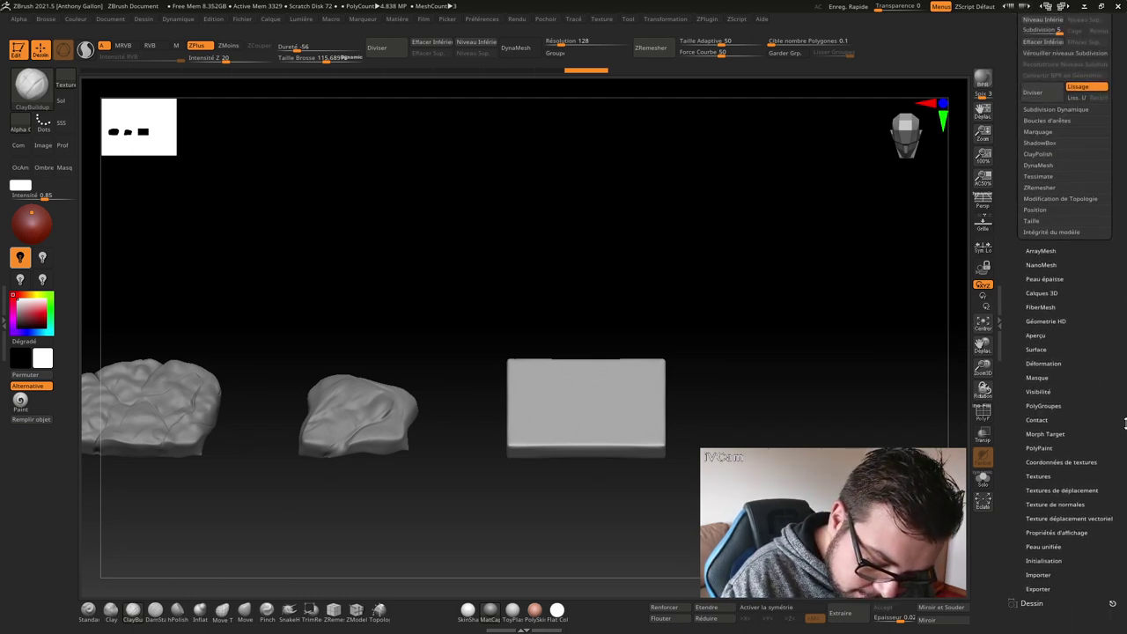
{"action": "left_click", "coordinate": [1081, 492]}
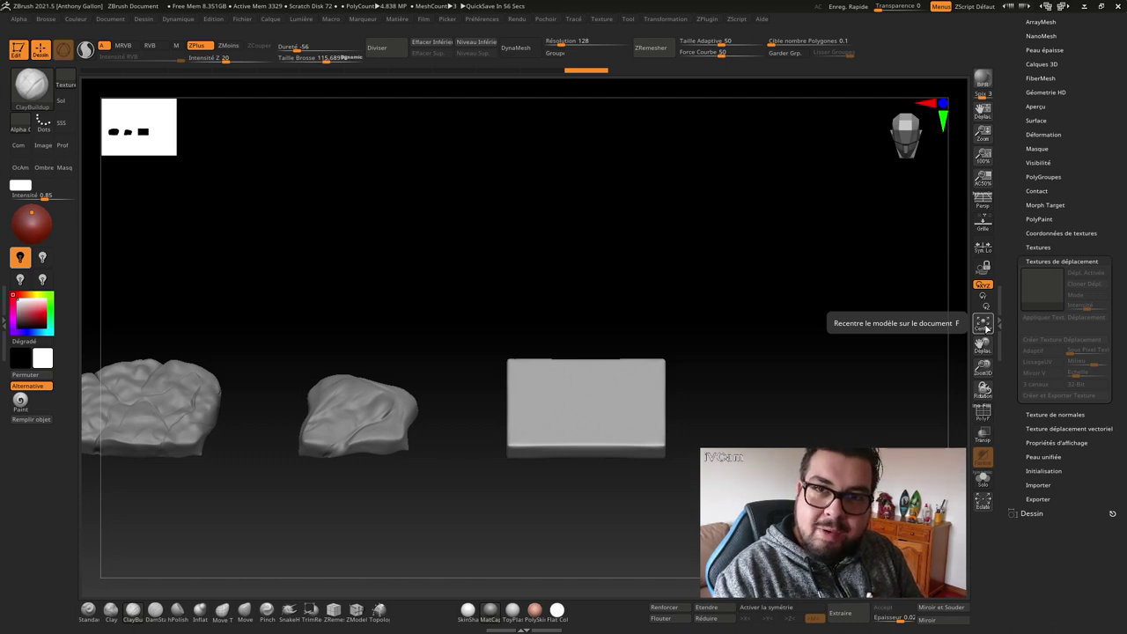
- Unwrap the slab with UVMaster, symmetry off, at subdivision level 1
{"action": "left_click", "coordinate": [707, 18]}
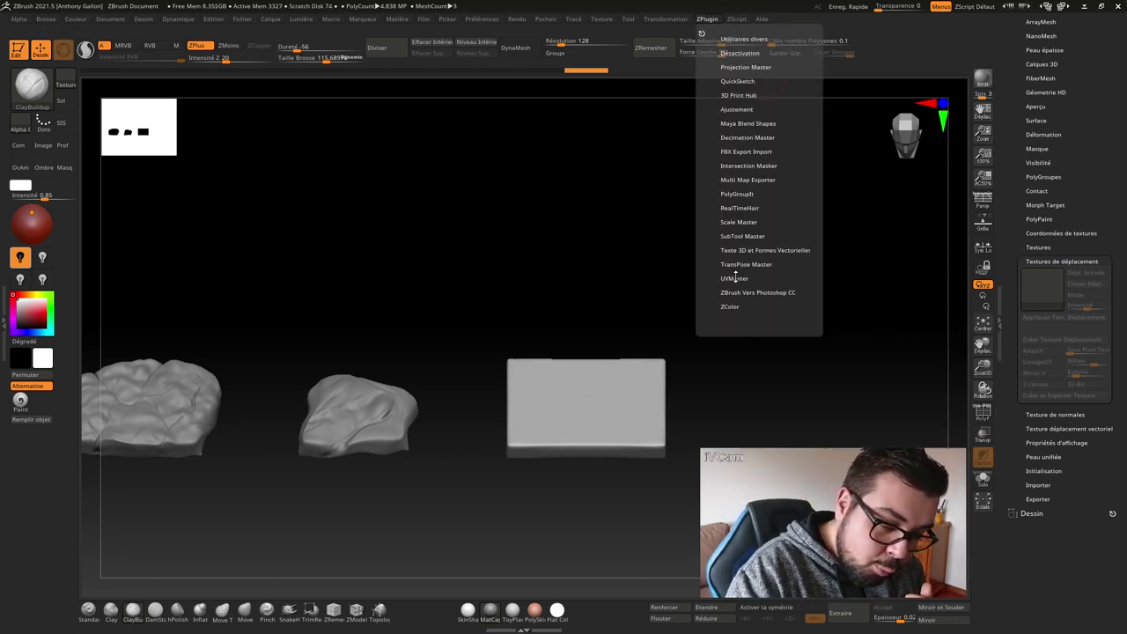
{"action": "left_click", "coordinate": [716, 19]}
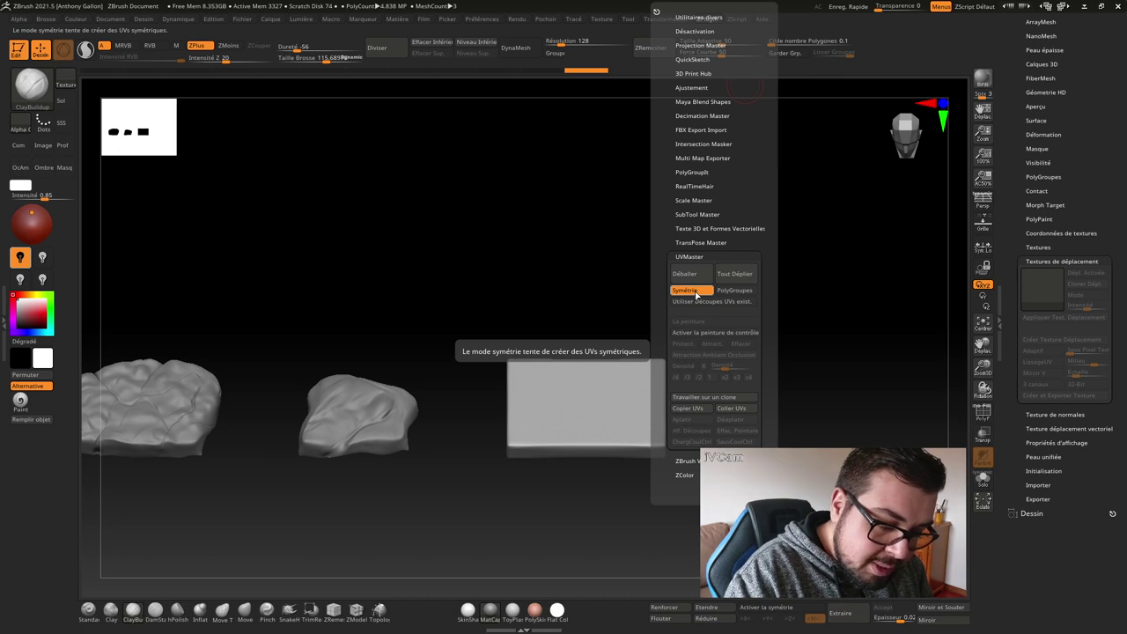
{"action": "left_click", "coordinate": [697, 297]}
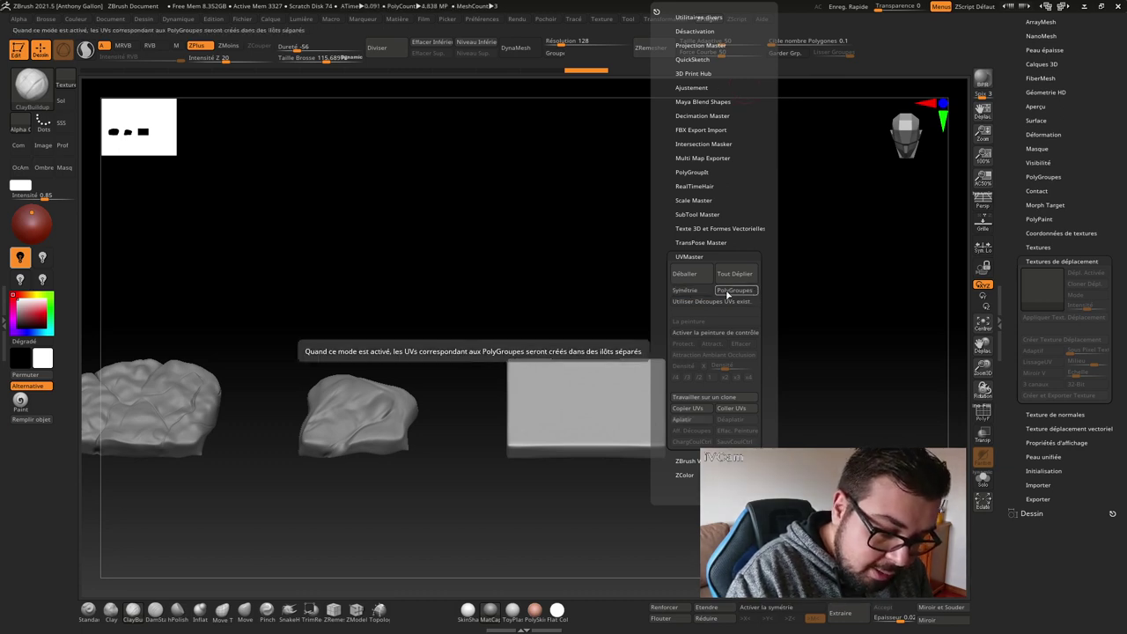
{"action": "left_click", "coordinate": [687, 276]}
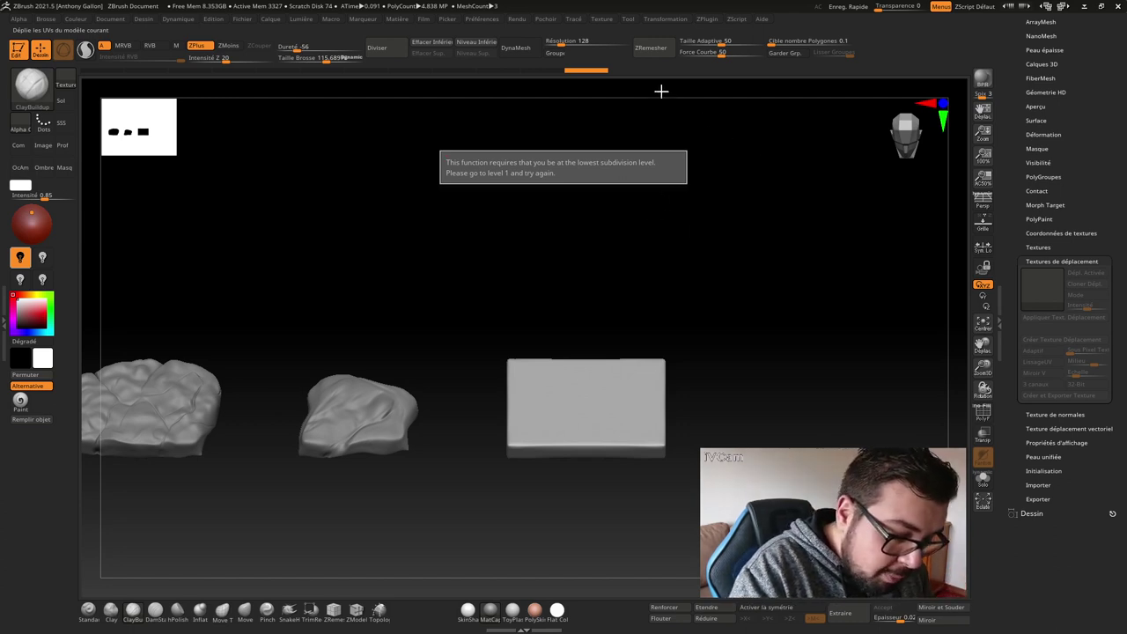
{"action": "left_click", "coordinate": [482, 42]}
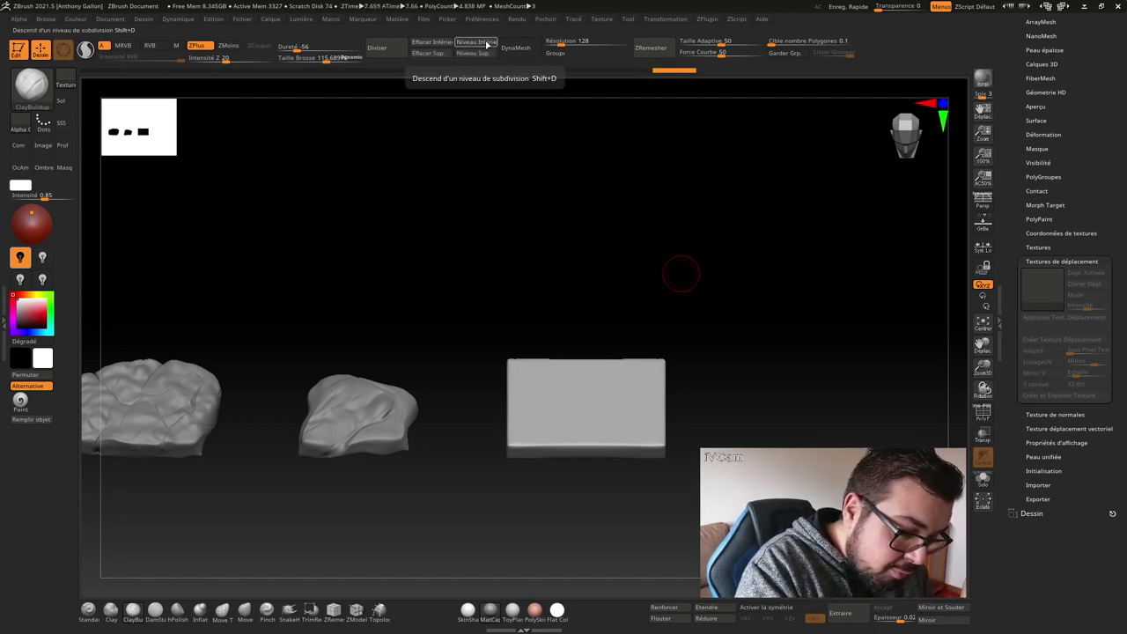
{"action": "left_click", "coordinate": [487, 42]}
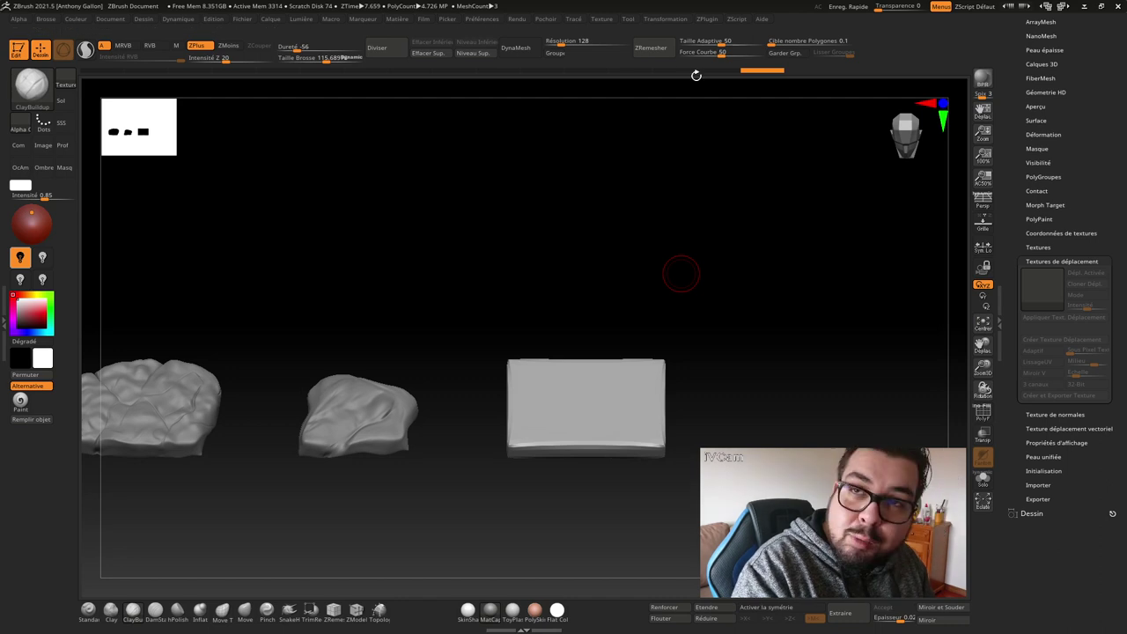
{"action": "left_click", "coordinate": [713, 20]}
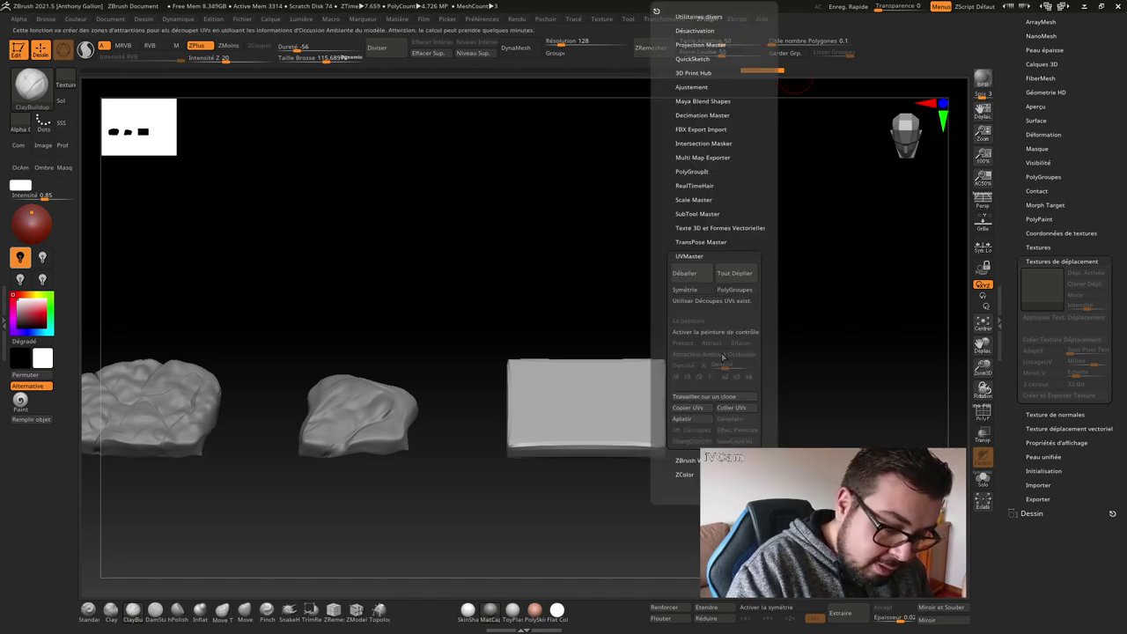
{"action": "left_click", "coordinate": [700, 284]}
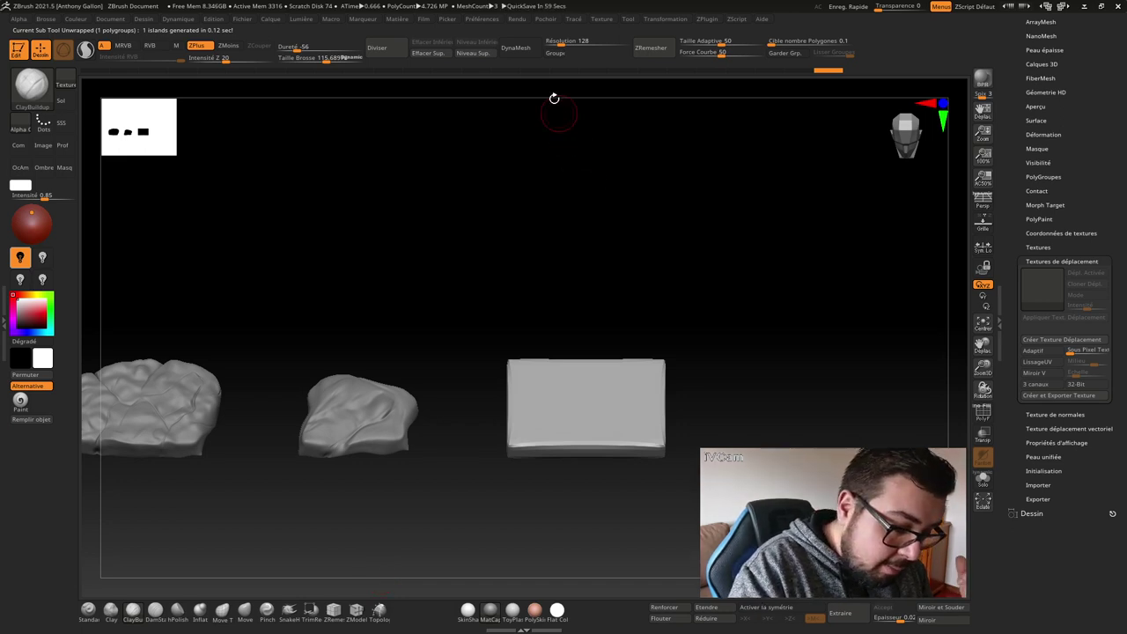
- Raise the slab to its highest subdivision level and open the displacement map image import
{"action": "left_click", "coordinate": [491, 54]}
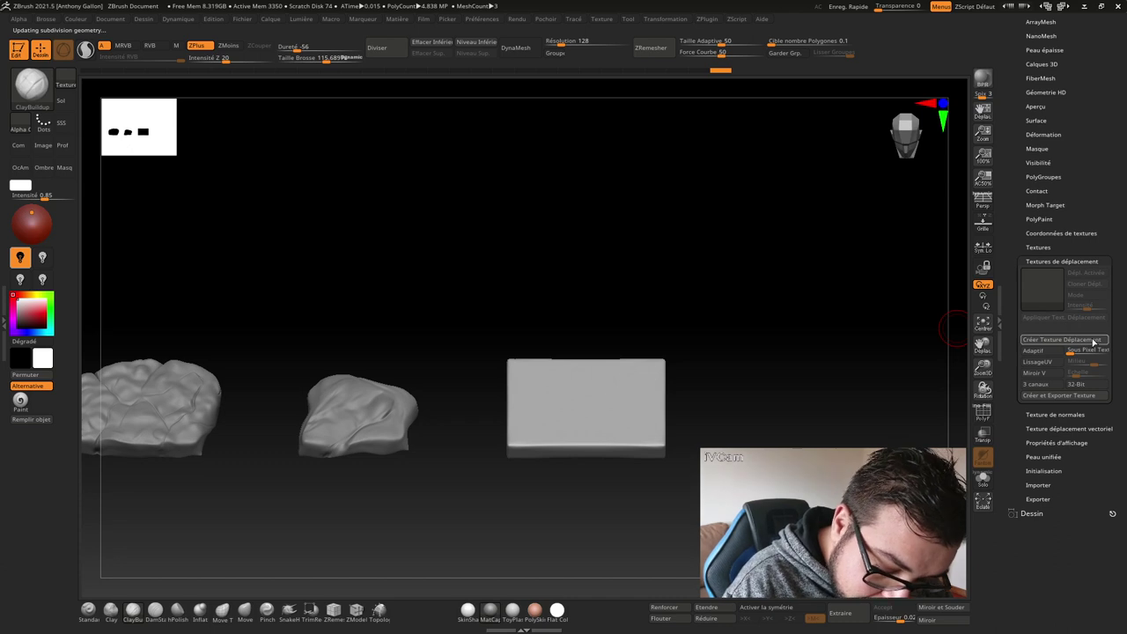
{"action": "left_click", "coordinate": [1048, 295]}
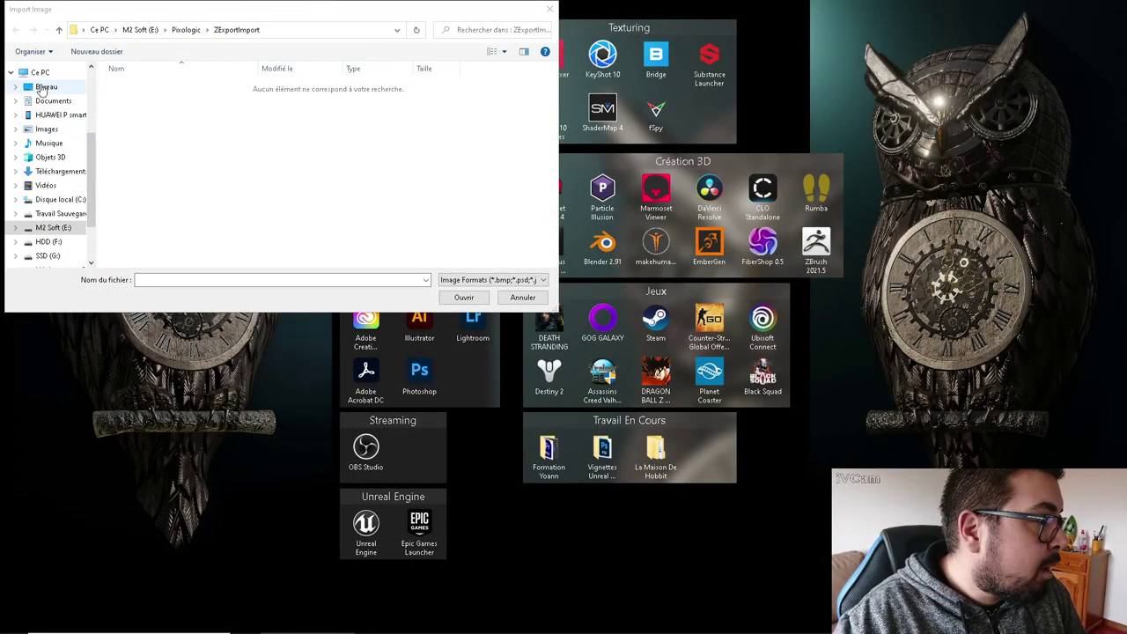
- Open tfrmchig_8K_Displacement from Desktop > La Maison De Hobbit > Ressources Externes > Textures Externes > Roche
{"action": "left_click", "coordinate": [44, 87]}
{"action": "double_click", "coordinate": [202, 103]}
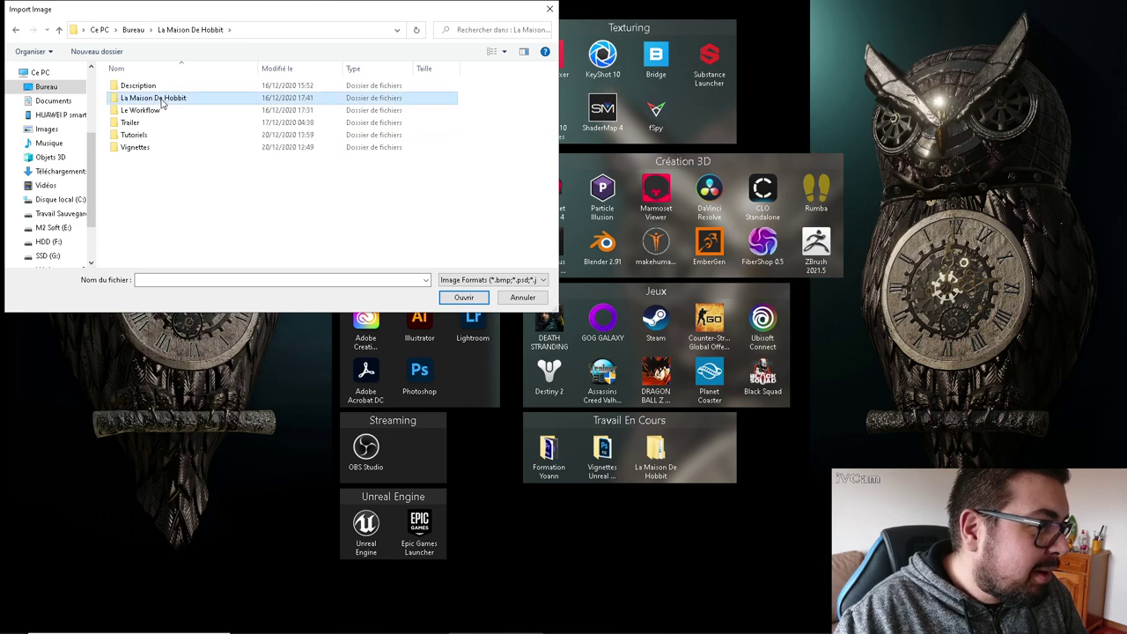
{"action": "double_click", "coordinate": [157, 100]}
{"action": "double_click", "coordinate": [154, 85]}
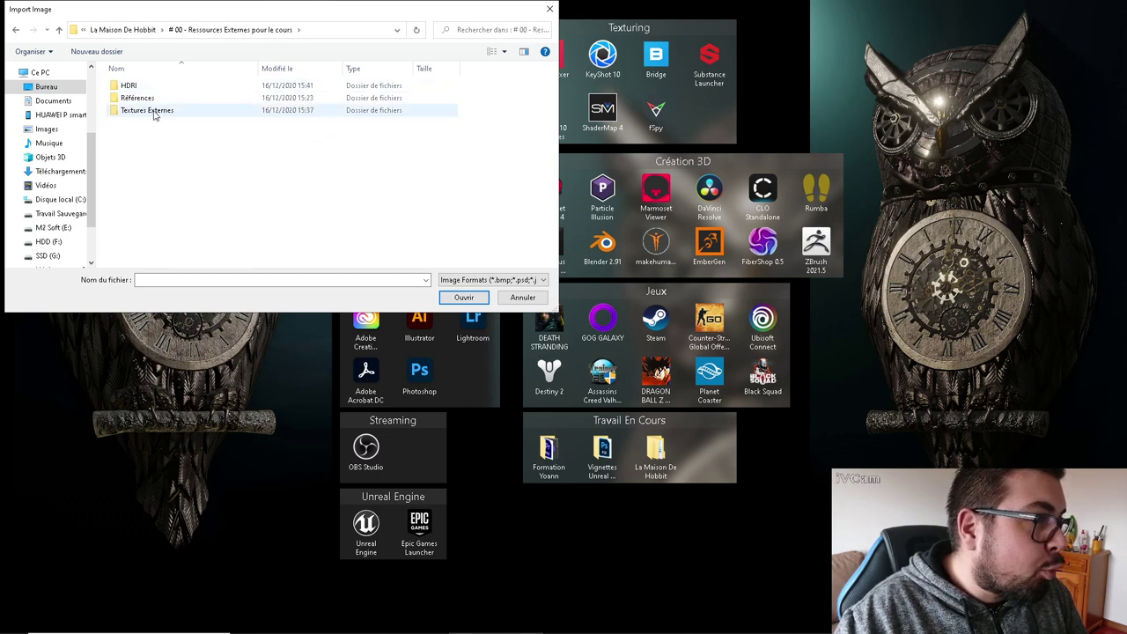
{"action": "double_click", "coordinate": [155, 111]}
{"action": "double_click", "coordinate": [134, 159]}
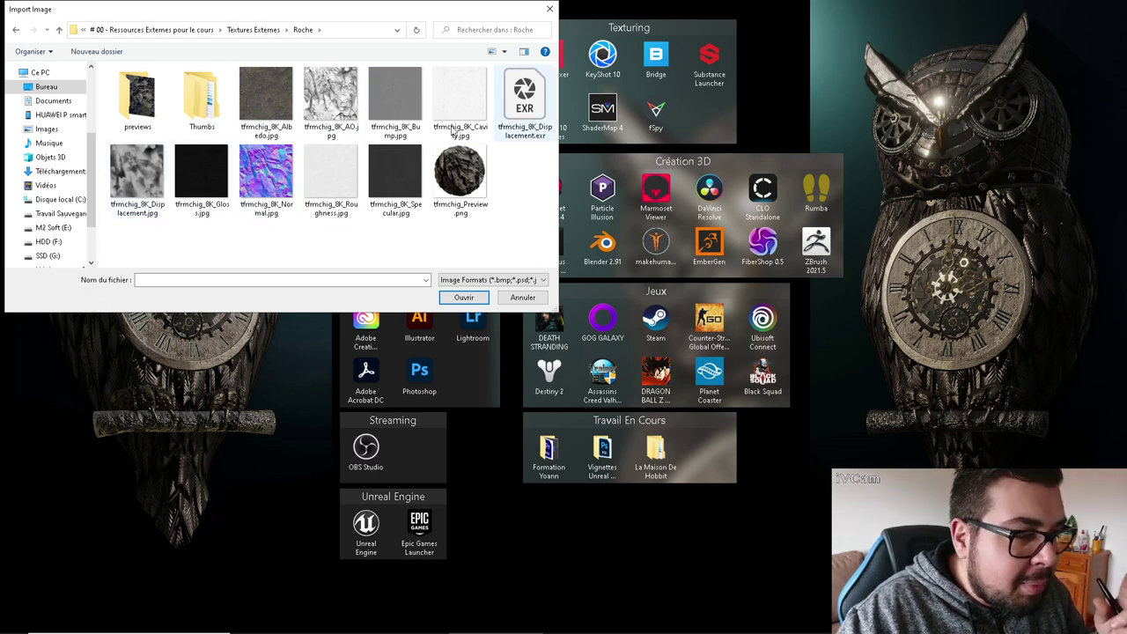
{"action": "double_click", "coordinate": [155, 181]}
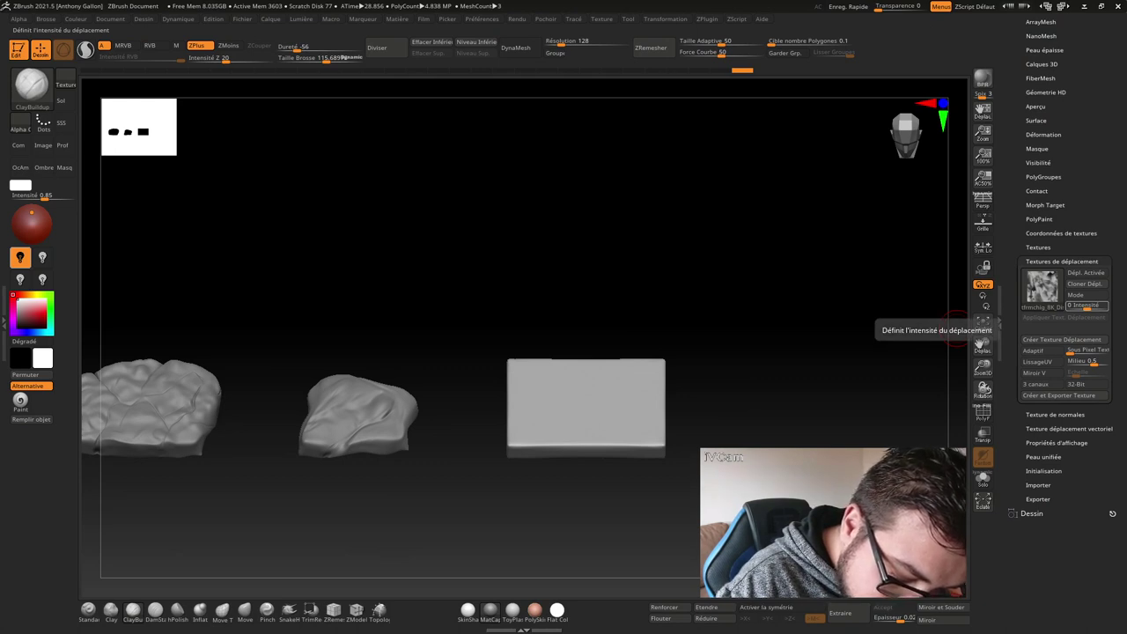
- Set displacement intensity to about 1.52, apply the map, and inspect the slab
{"action": "left_click_drag", "start_coordinate": [1079, 306], "coordinate": [1096, 305]}
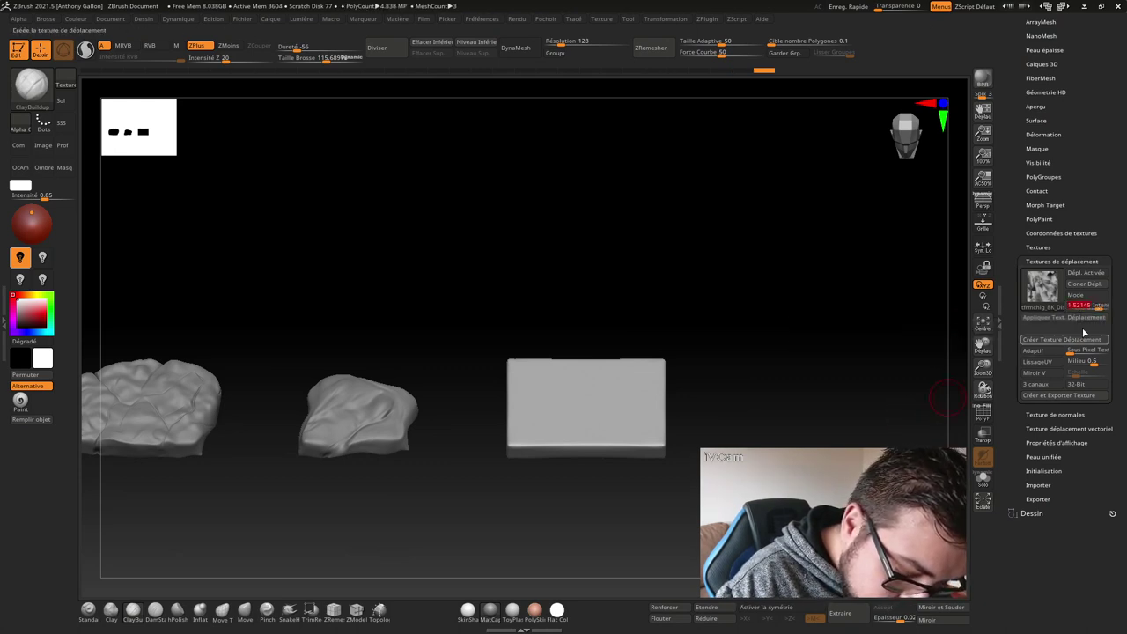
{"action": "left_click", "coordinate": [1085, 317]}
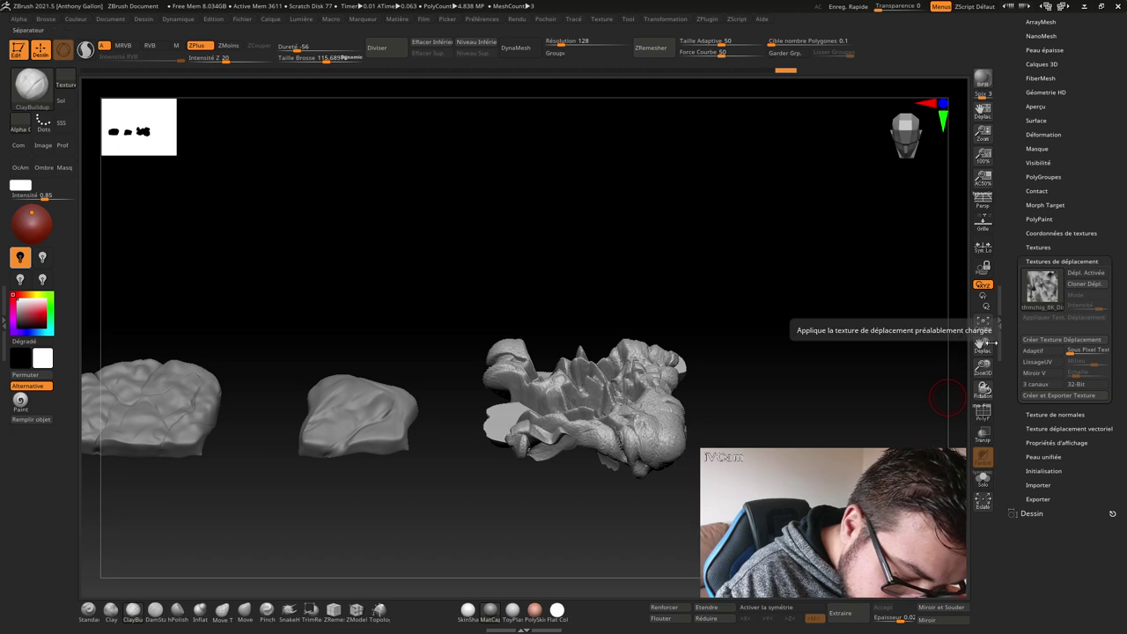
{"action": "left_click_drag", "start_coordinate": [772, 357], "coordinate": [775, 370]}
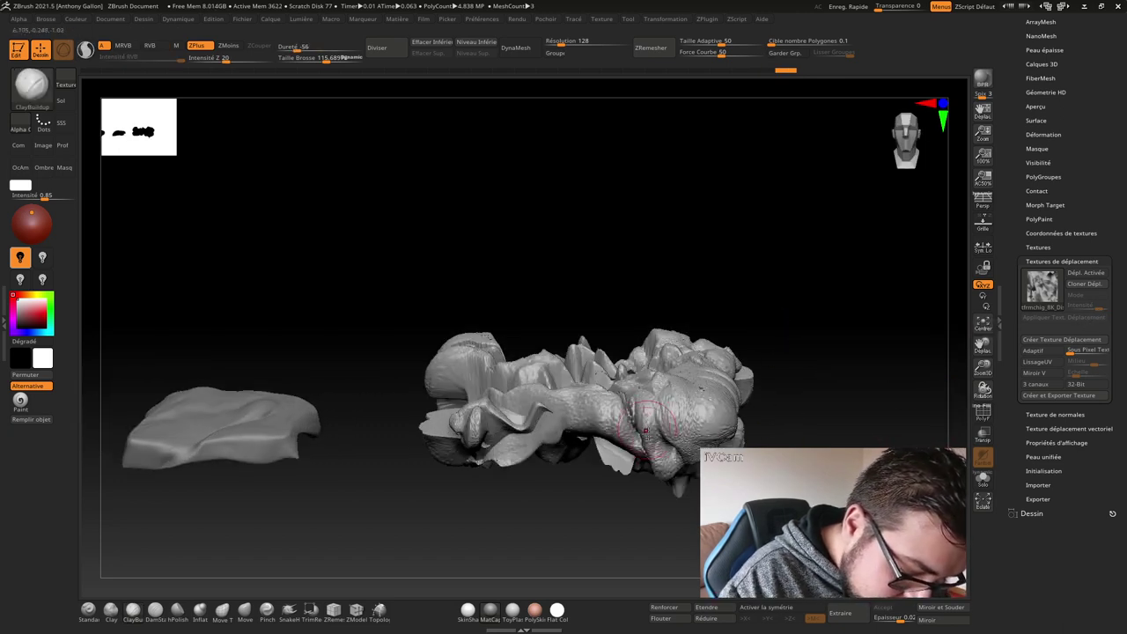
{"action": "mouse_move", "coordinate": [646, 429]}
{"action": "left_mouse_down"}
{"action": "mouse_move", "coordinate": [657, 502]}
{"action": "mouse_move", "coordinate": [667, 474]}
{"action": "left_mouse_up"}
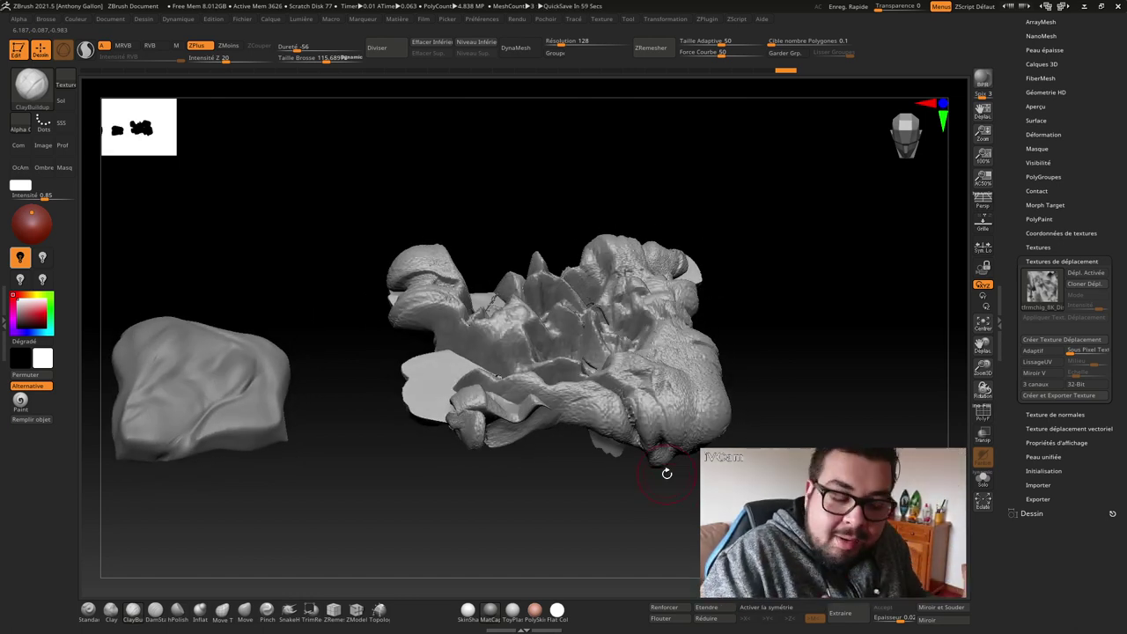
- Undo, lower the intensity, and reapply the rock displacement map to compare results
{"action": "key", "text": "ctrl"}
{"action": "left_click", "coordinate": [1086, 272]}
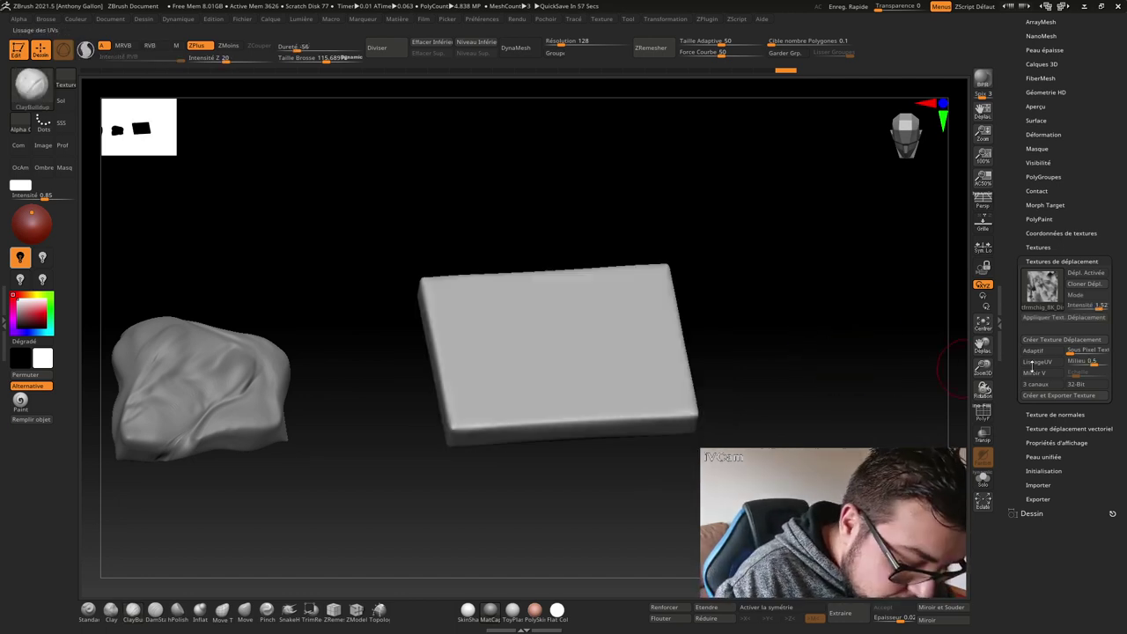
{"action": "left_click", "coordinate": [1096, 306]}
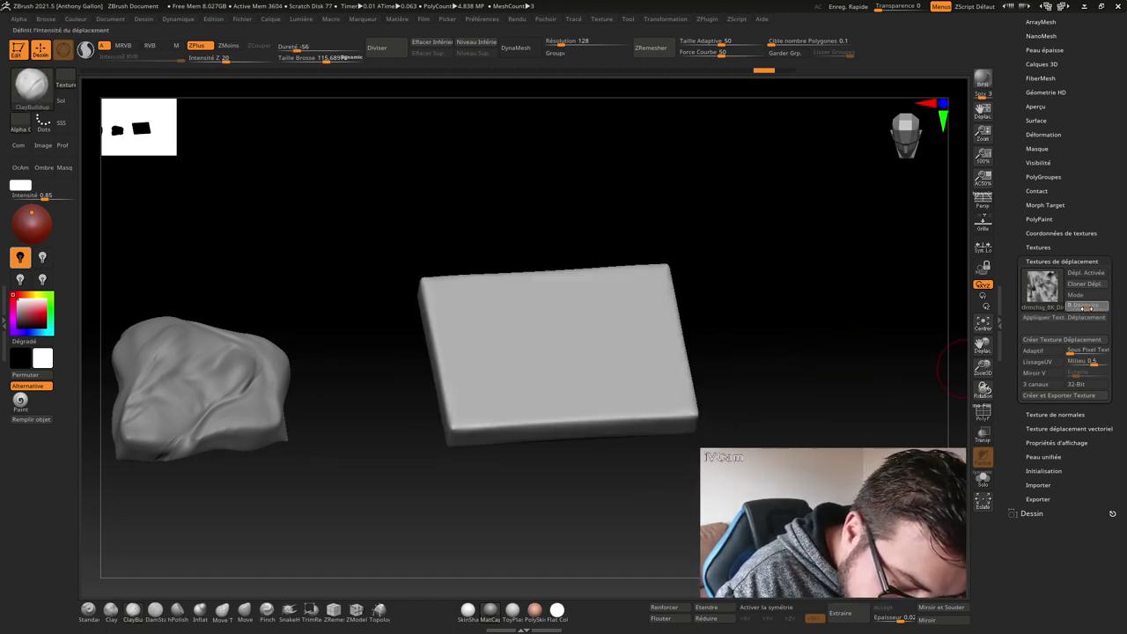
{"action": "left_click", "coordinate": [1086, 317]}
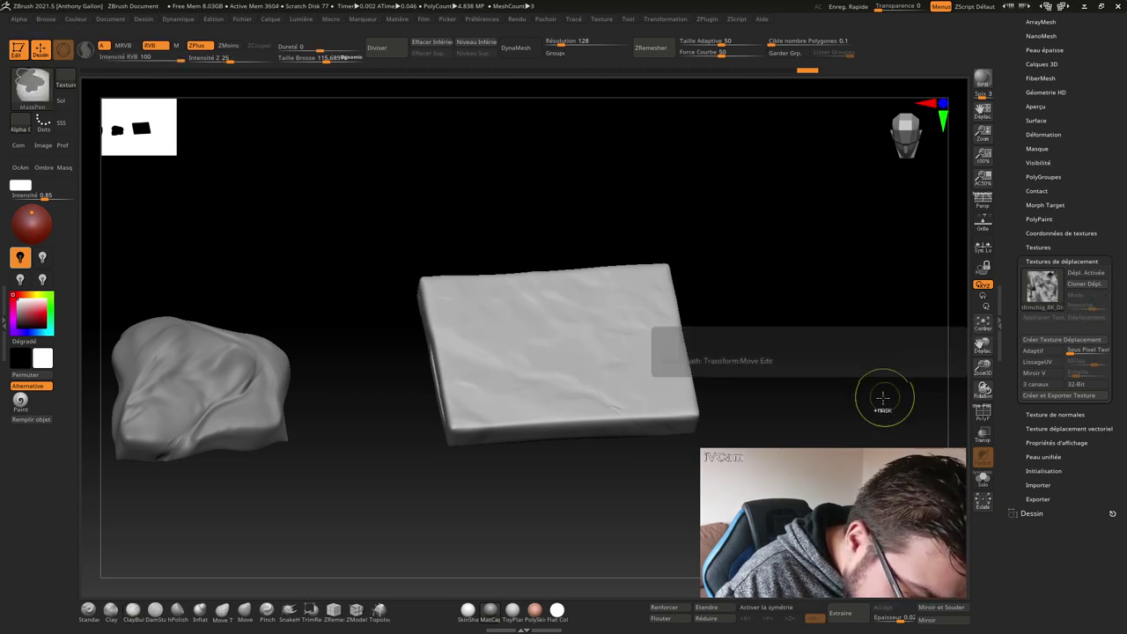
{"action": "key", "text": "ctrl+z"}
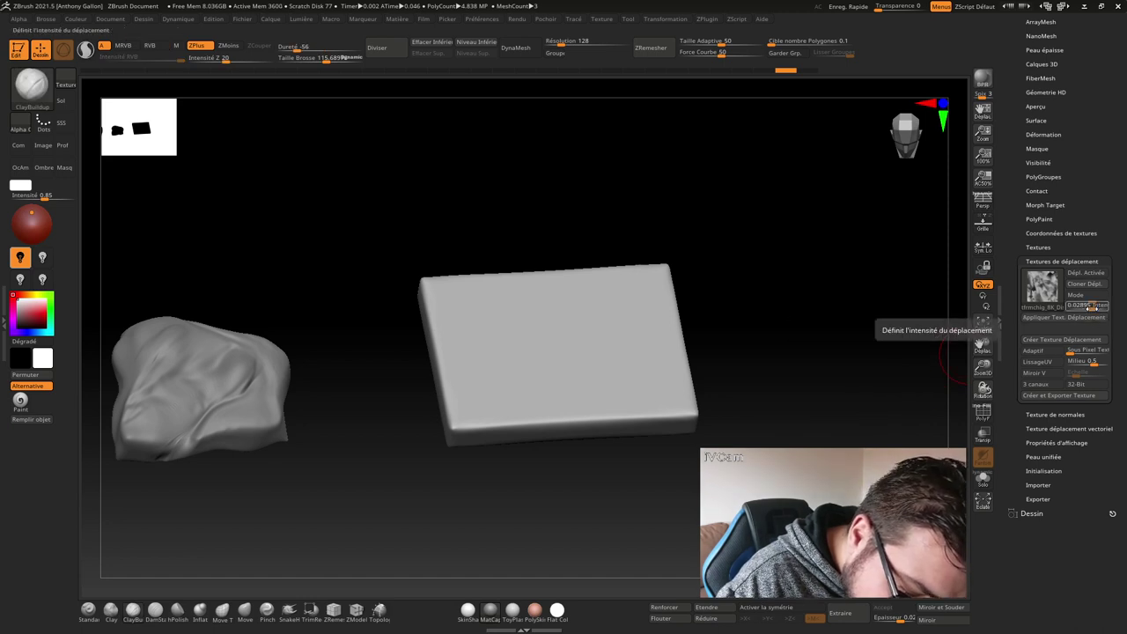
{"action": "left_click", "coordinate": [1076, 319]}
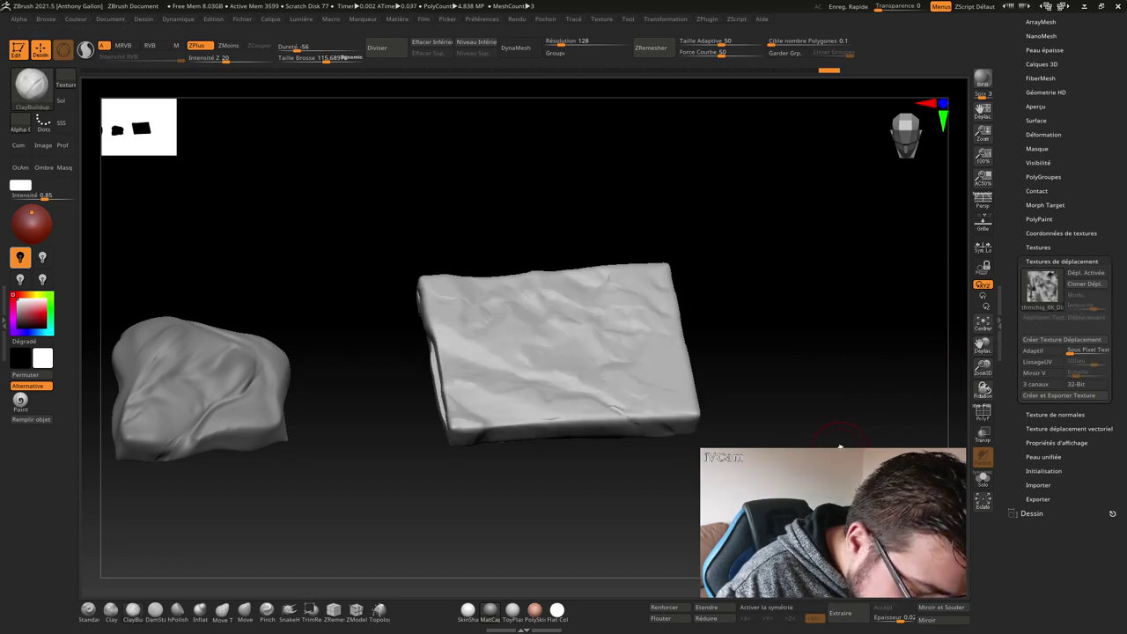
- Push all four corners of the slab inward with the Move Topological brush
{"action": "left_click_drag", "start_coordinate": [902, 139], "coordinate": [907, 150]}
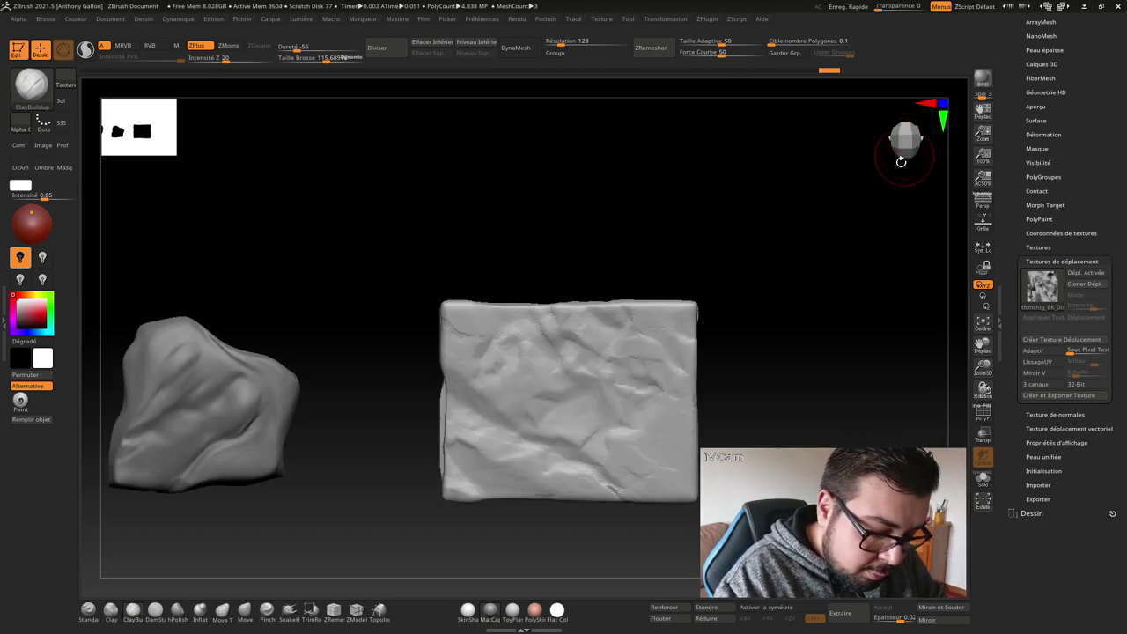
{"action": "left_click", "coordinate": [222, 609]}
{"action": "left_click_drag", "start_coordinate": [622, 385], "coordinate": [651, 385]}
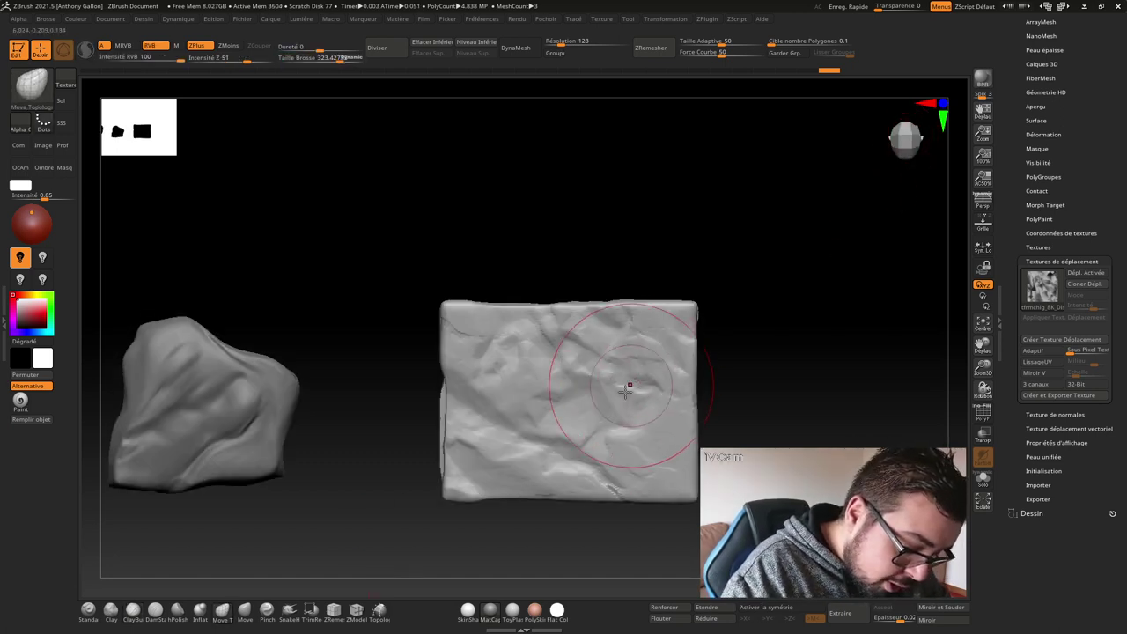
{"action": "left_click_drag", "start_coordinate": [447, 488], "coordinate": [478, 464]}
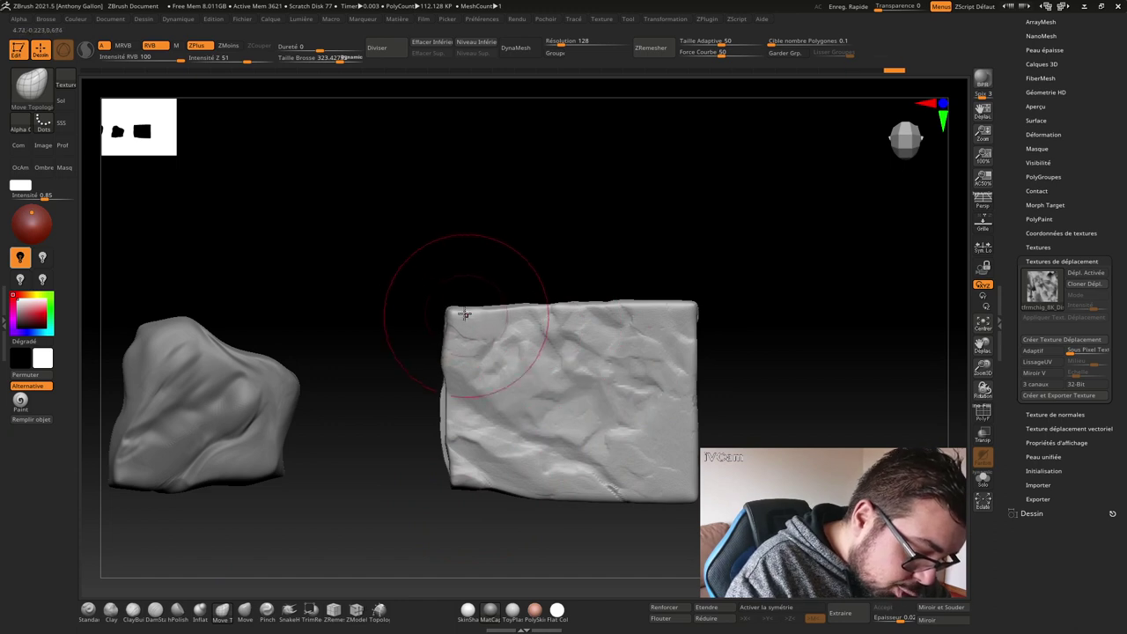
{"action": "left_click_drag", "start_coordinate": [428, 302], "coordinate": [449, 308]}
{"action": "left_click_drag", "start_coordinate": [696, 307], "coordinate": [685, 310]}
{"action": "left_click_drag", "start_coordinate": [678, 480], "coordinate": [667, 469]}
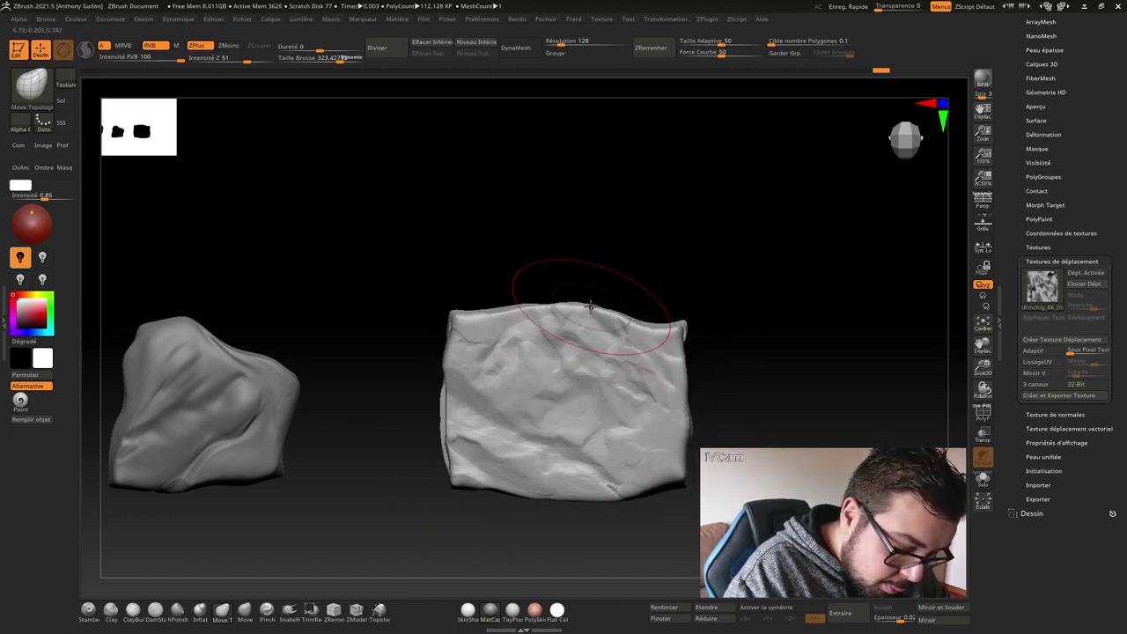
- Raise a peak along the slab's top edge, then orbit to check all three sculpts
{"action": "left_click_drag", "start_coordinate": [533, 308], "coordinate": [506, 294]}
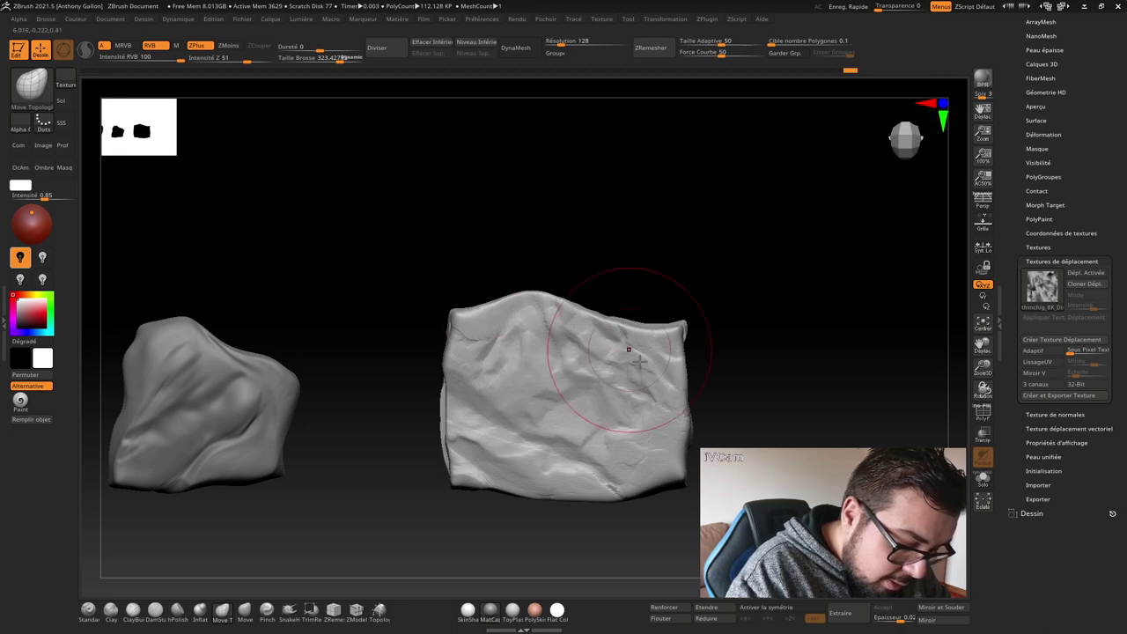
{"action": "left_click_drag", "start_coordinate": [642, 290], "coordinate": [679, 402]}
{"action": "left_click_drag", "start_coordinate": [891, 162], "coordinate": [908, 182]}
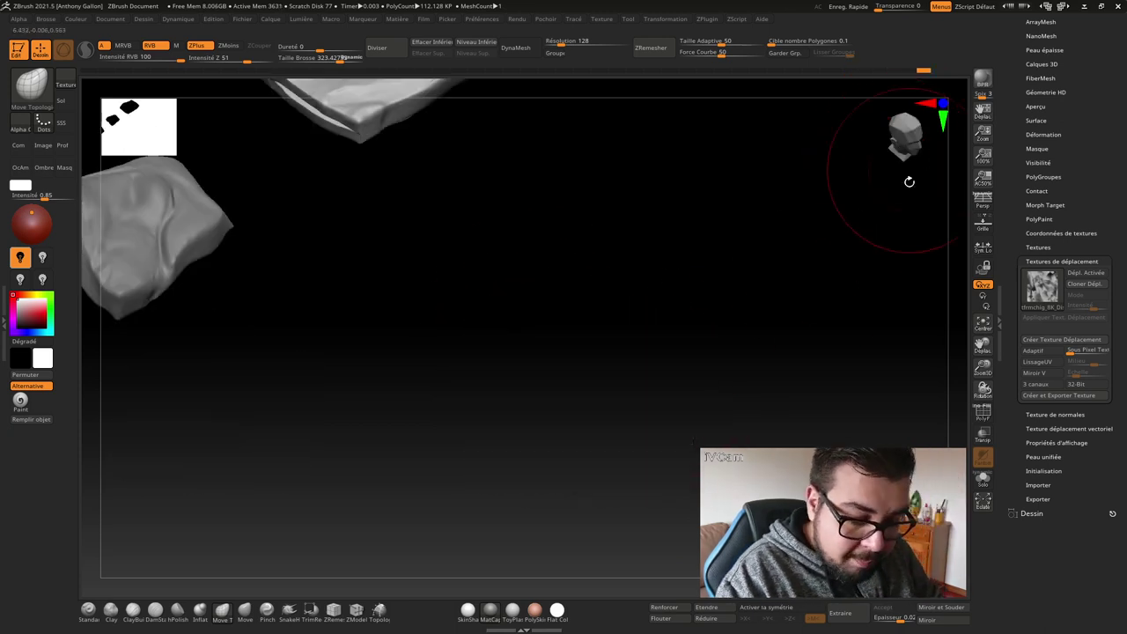
{"action": "left_click_drag", "start_coordinate": [926, 136], "coordinate": [896, 150]}
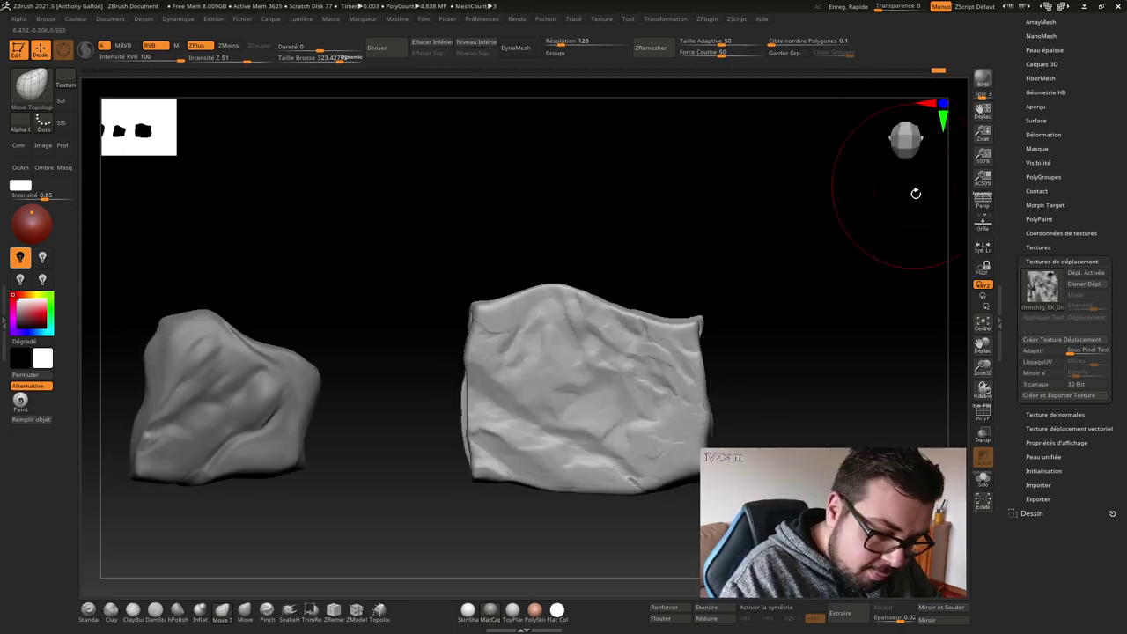
{"action": "mouse_move", "coordinate": [623, 327]}
{"action": "left_mouse_down"}
{"action": "mouse_move", "coordinate": [729, 380]}
{"action": "mouse_move", "coordinate": [671, 339]}
{"action": "left_mouse_up"}
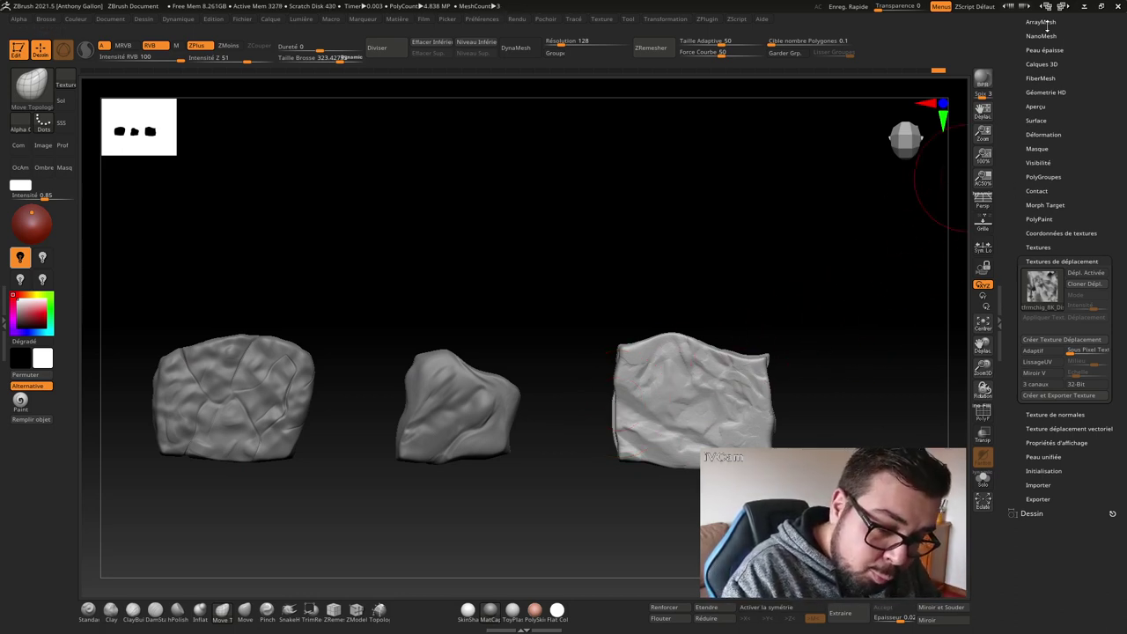
- Duplicate the reshaped slab as a new subtool from the SubTool list
{"action": "scroll", "coordinate": [1039, 141], "scroll_direction": "up", "scroll_amount": 5}
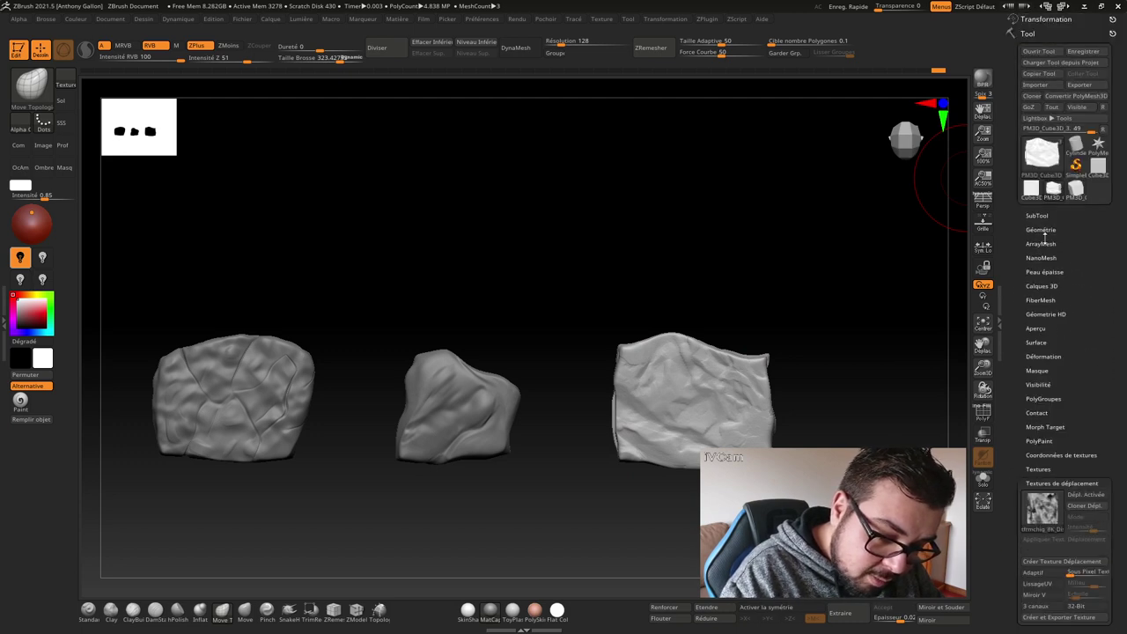
{"action": "left_click", "coordinate": [1039, 215]}
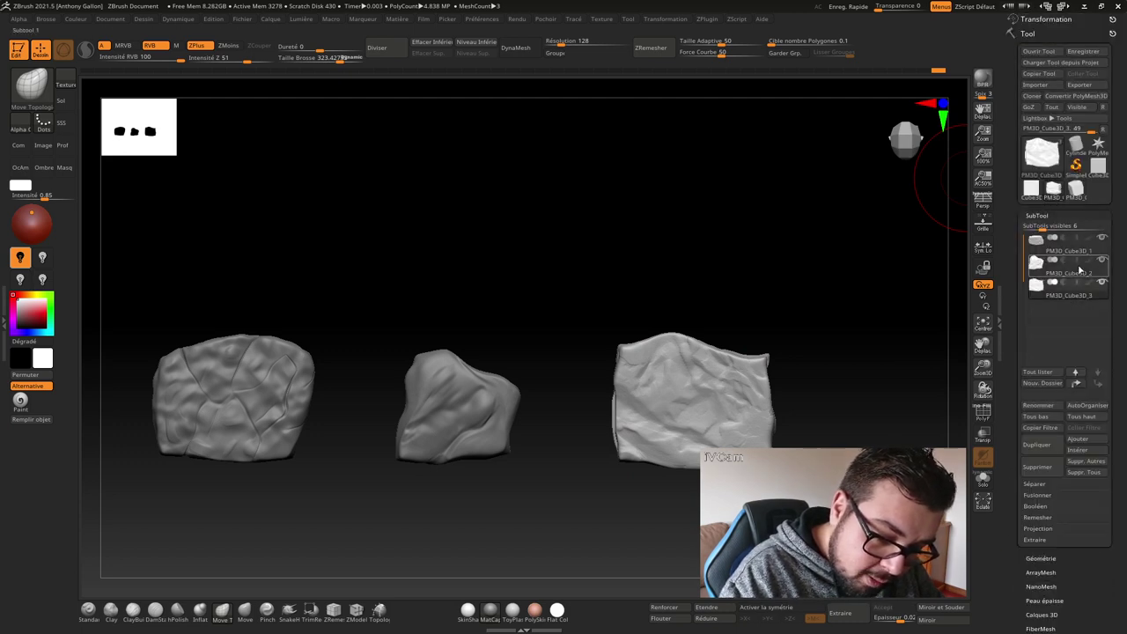
{"action": "left_click", "coordinate": [1039, 447]}
- Slide the PM3D_Cube3D_4 copy to the right along X with the Move gizmo
{"action": "left_click_drag", "start_coordinate": [837, 362], "coordinate": [727, 309], "text": "alt"}
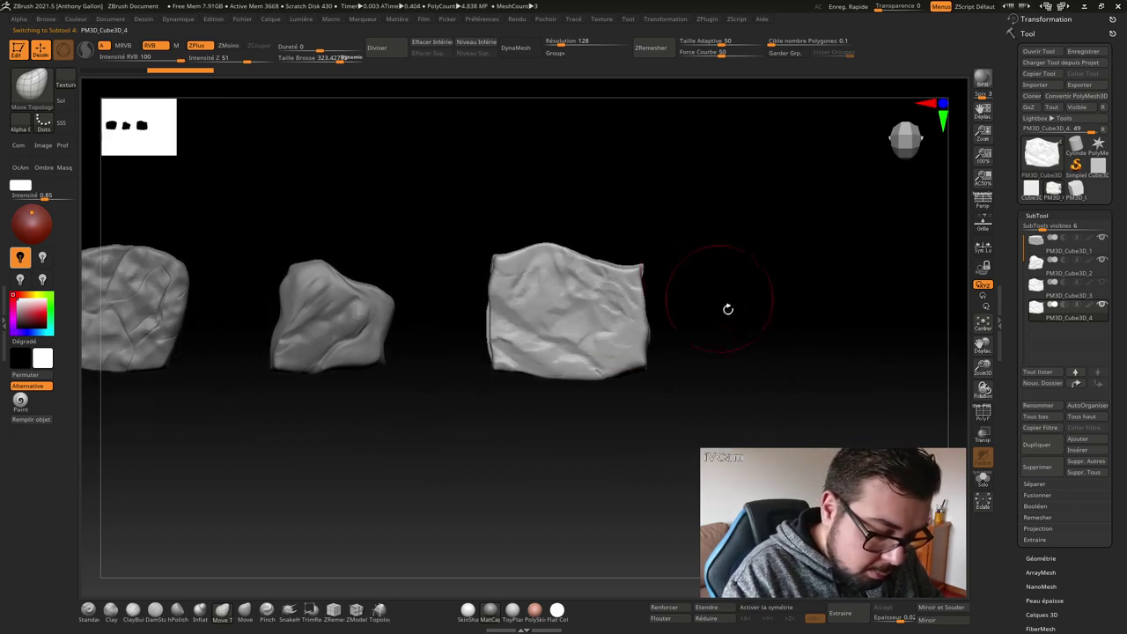
{"action": "key", "text": "w"}
{"action": "left_click_drag", "start_coordinate": [531, 314], "coordinate": [695, 314]}
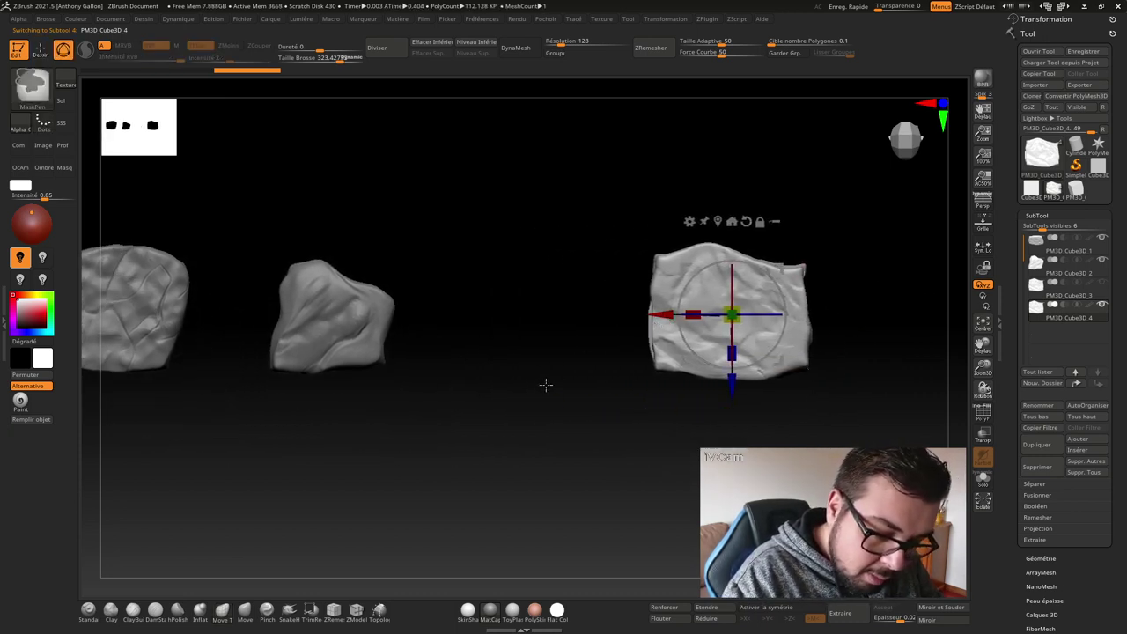
{"action": "key", "text": "ctrl+z"}
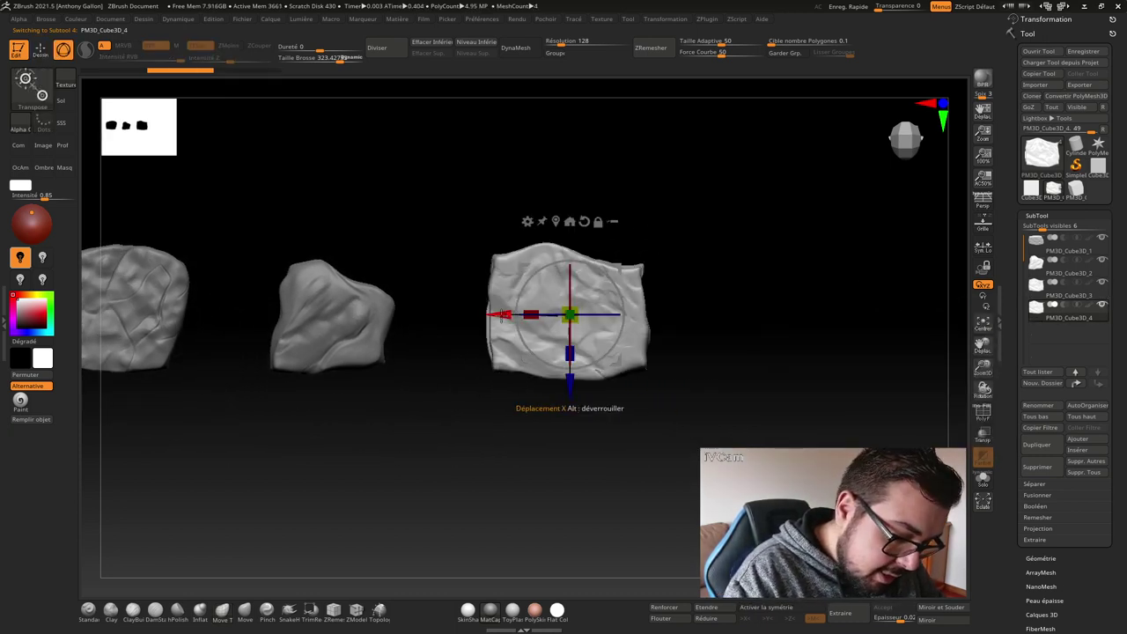
{"action": "left_click_drag", "start_coordinate": [509, 319], "coordinate": [724, 323]}
{"action": "left_click_drag", "start_coordinate": [933, 348], "coordinate": [828, 356], "text": "alt"}
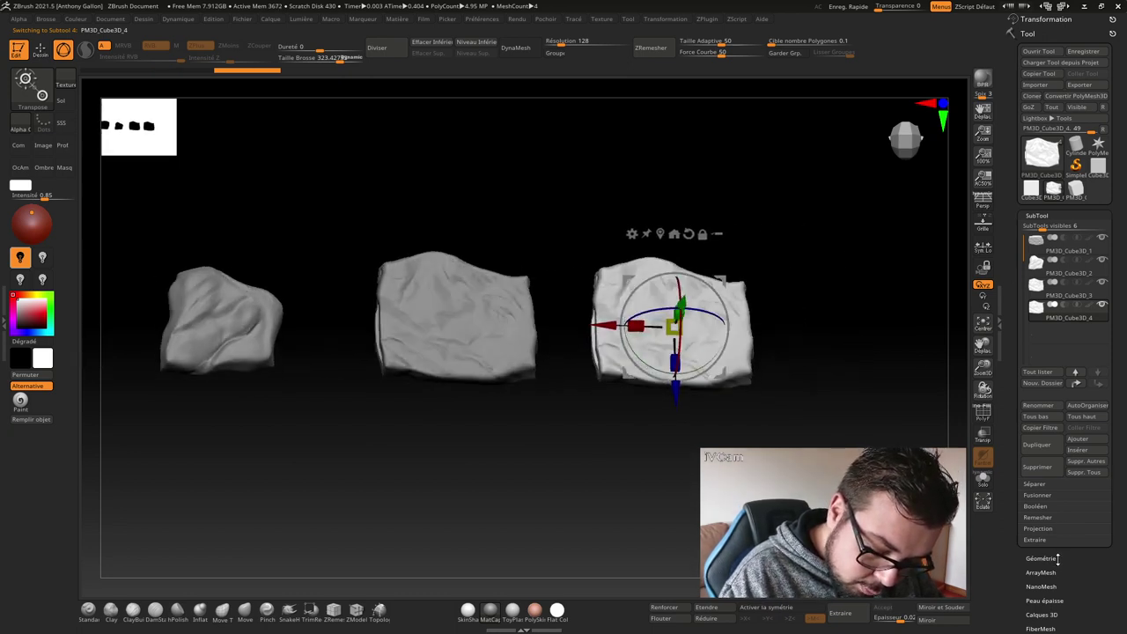
{"action": "scroll", "coordinate": [1124, 479], "scroll_direction": "down", "scroll_amount": 3}
{"action": "scroll", "coordinate": [1124, 478], "scroll_direction": "down", "scroll_amount": 2}
{"action": "scroll", "coordinate": [1125, 479], "scroll_direction": "down", "scroll_amount": 2}
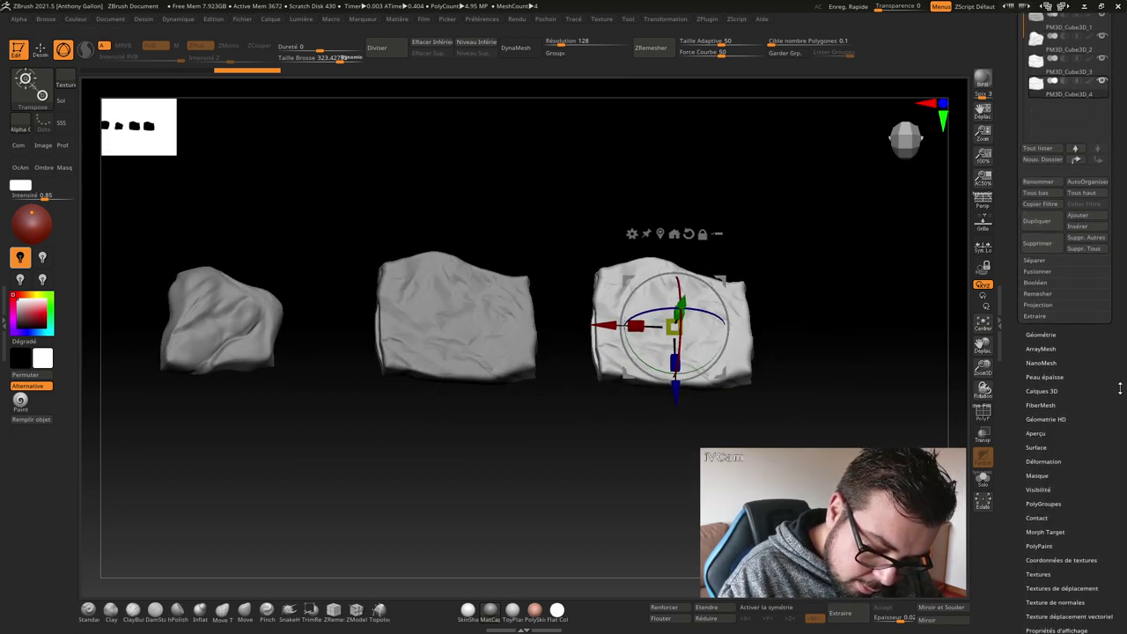
- Pull the copy's top into a tall peak, pinch in its left side, and expand Textures de déplacement
{"action": "key", "text": "q"}
{"action": "mouse_move", "coordinate": [673, 353]}
{"action": "left_mouse_down"}
{"action": "mouse_move", "coordinate": [792, 302]}
{"action": "mouse_move", "coordinate": [731, 338]}
{"action": "left_mouse_up"}
{"action": "key", "text": "s"}
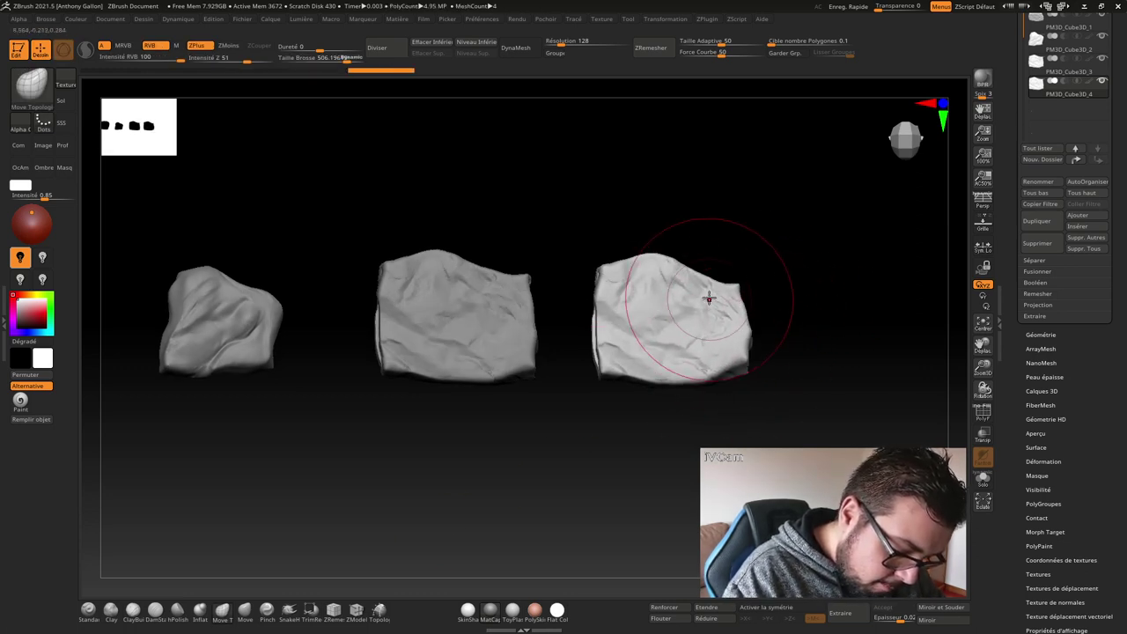
{"action": "mouse_move", "coordinate": [709, 297]}
{"action": "left_mouse_down"}
{"action": "mouse_move", "coordinate": [679, 214]}
{"action": "mouse_move", "coordinate": [604, 238]}
{"action": "mouse_move", "coordinate": [591, 277]}
{"action": "mouse_move", "coordinate": [625, 334]}
{"action": "left_mouse_up"}
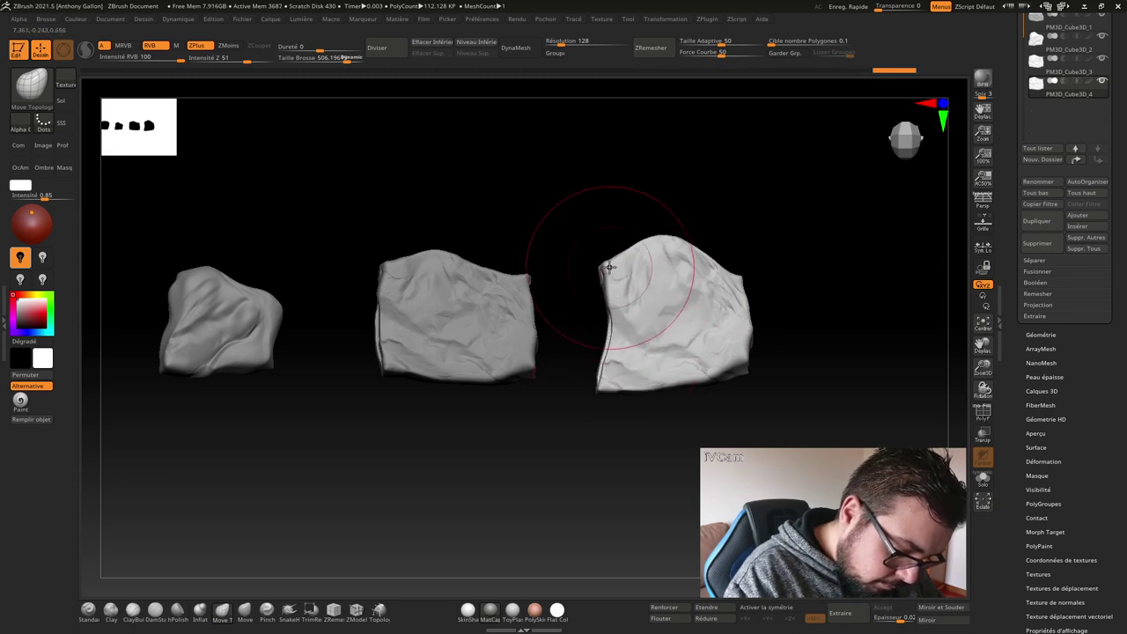
{"action": "mouse_move", "coordinate": [606, 265]}
{"action": "left_mouse_down"}
{"action": "mouse_move", "coordinate": [707, 234]}
{"action": "mouse_move", "coordinate": [734, 256]}
{"action": "left_mouse_up"}
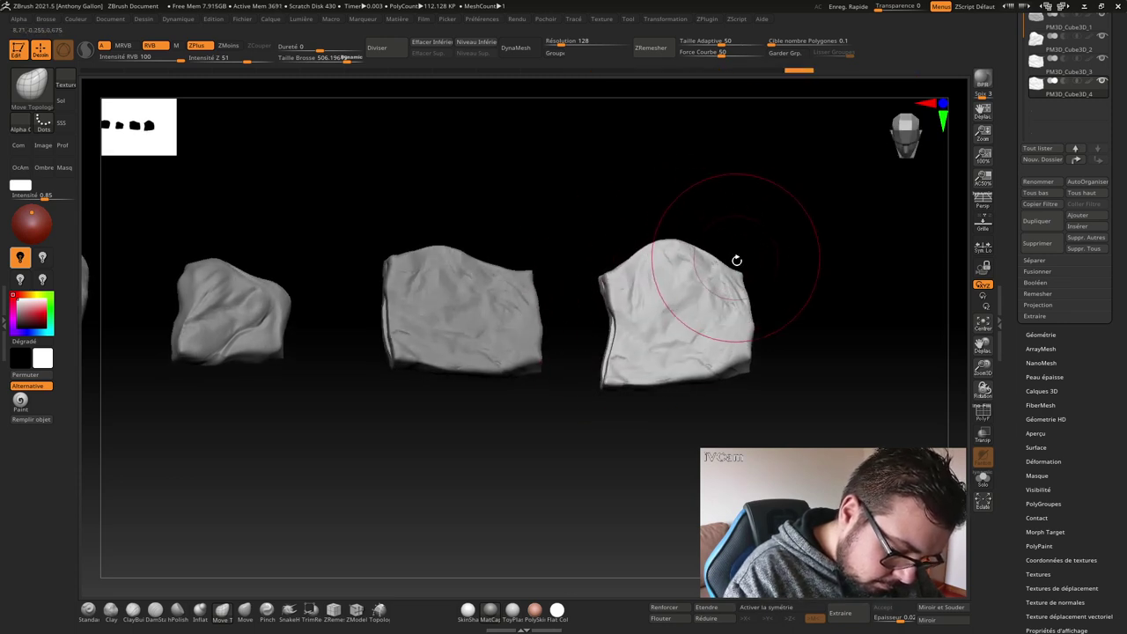
{"action": "mouse_move", "coordinate": [822, 223]}
{"action": "left_mouse_down"}
{"action": "mouse_move", "coordinate": [917, 170]}
{"action": "mouse_move", "coordinate": [763, 261]}
{"action": "left_mouse_up"}
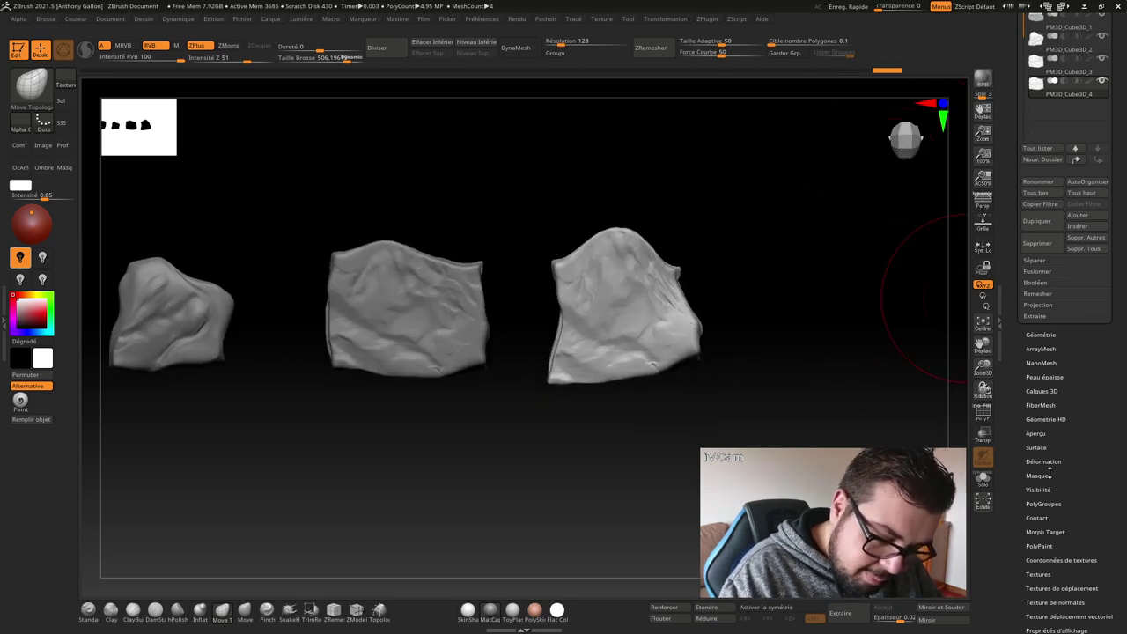
{"action": "left_click", "coordinate": [1092, 587]}
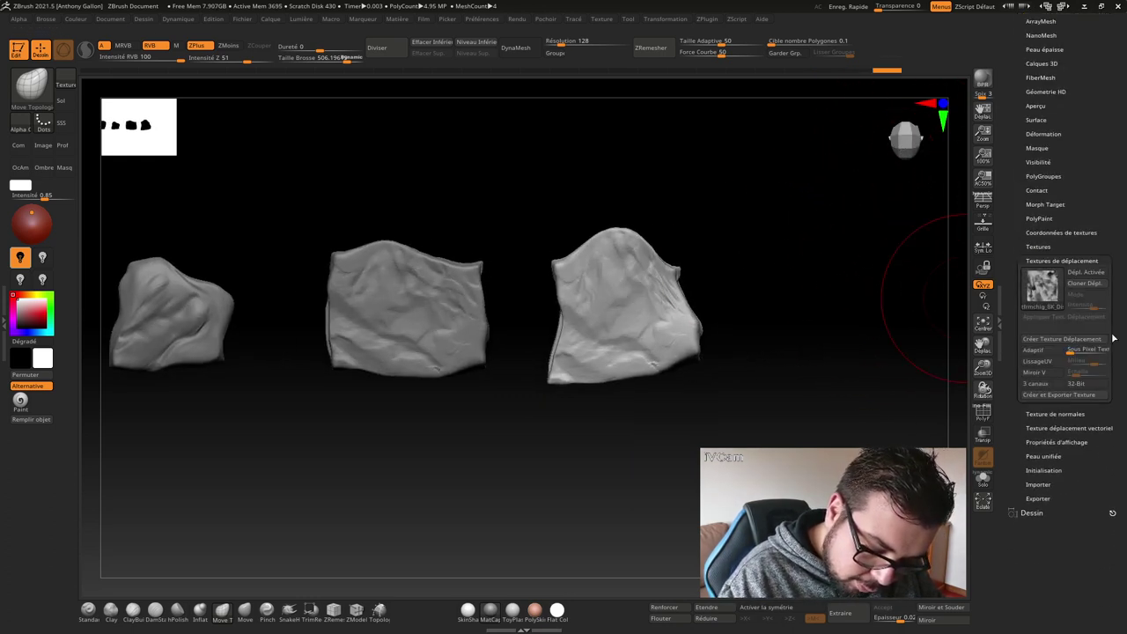
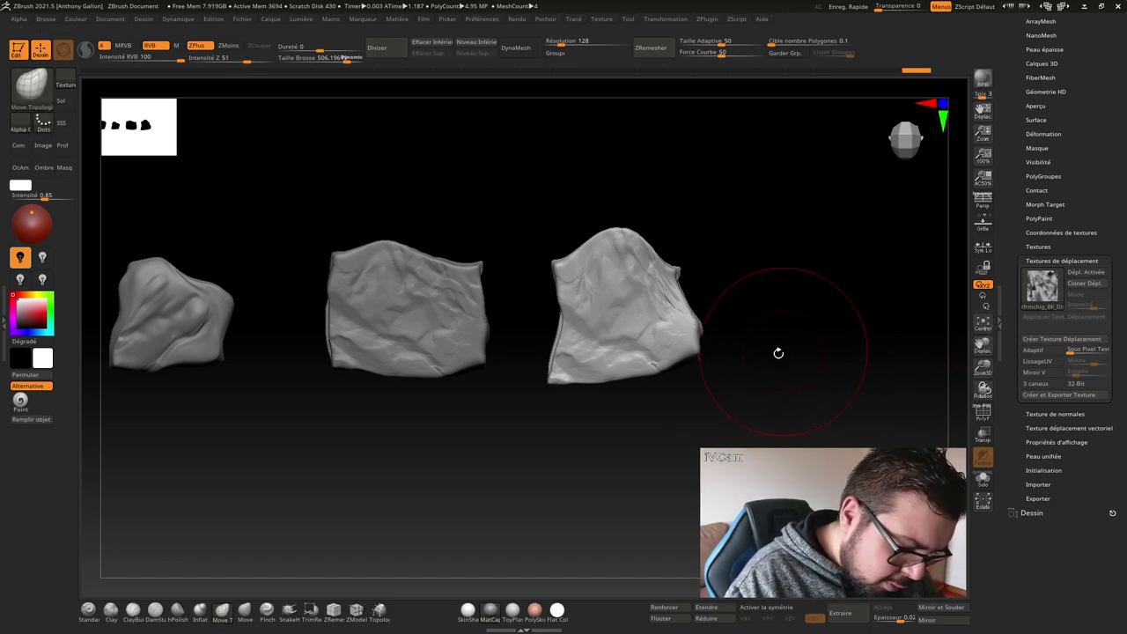
- Zoom in on the rocks and load the imported displacement texture as the active brush alpha
{"action": "mouse_move", "coordinate": [737, 292]}
{"action": "left_mouse_down"}
{"action": "mouse_move", "coordinate": [752, 299]}
{"action": "mouse_move", "coordinate": [783, 378]}
{"action": "left_mouse_up"}
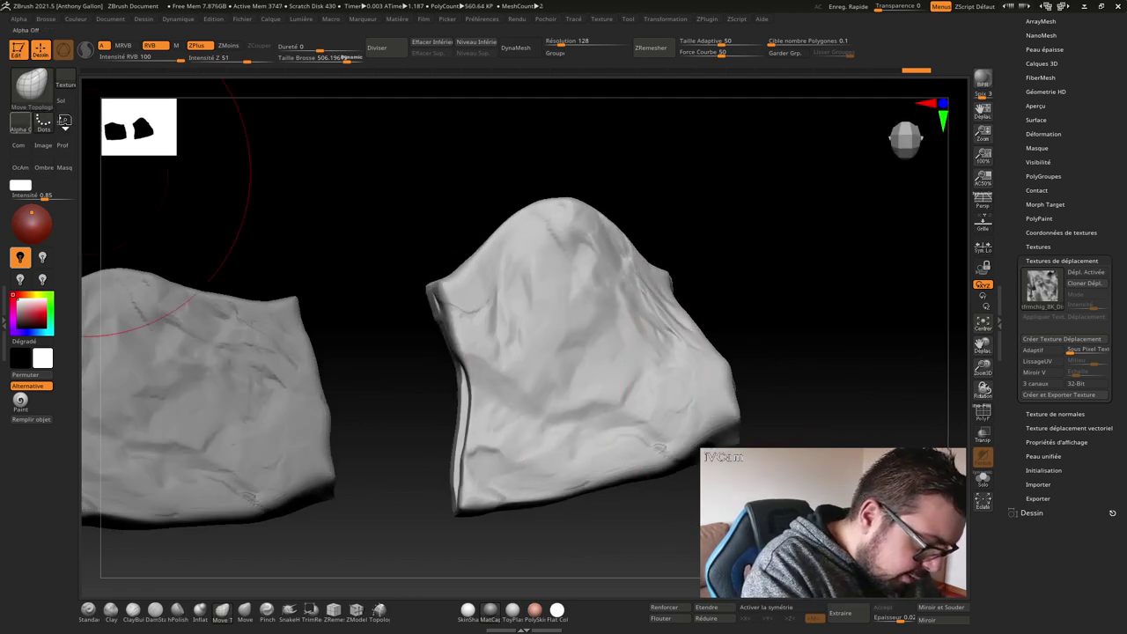
{"action": "left_click", "coordinate": [21, 123]}
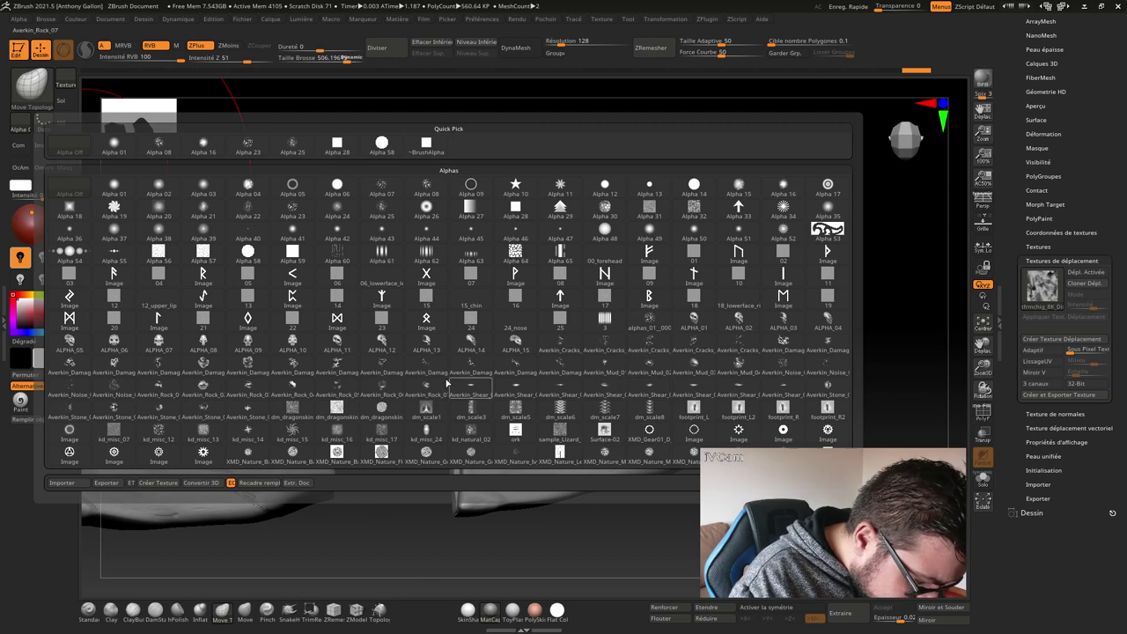
{"action": "left_click", "coordinate": [381, 429]}
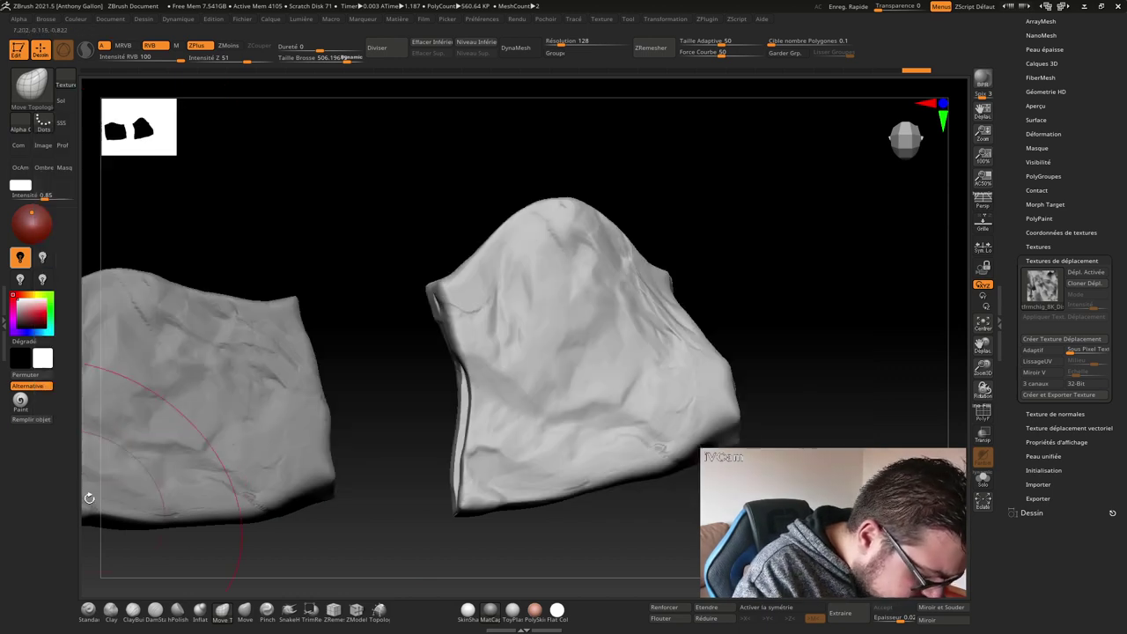
{"action": "left_click", "coordinate": [35, 92]}
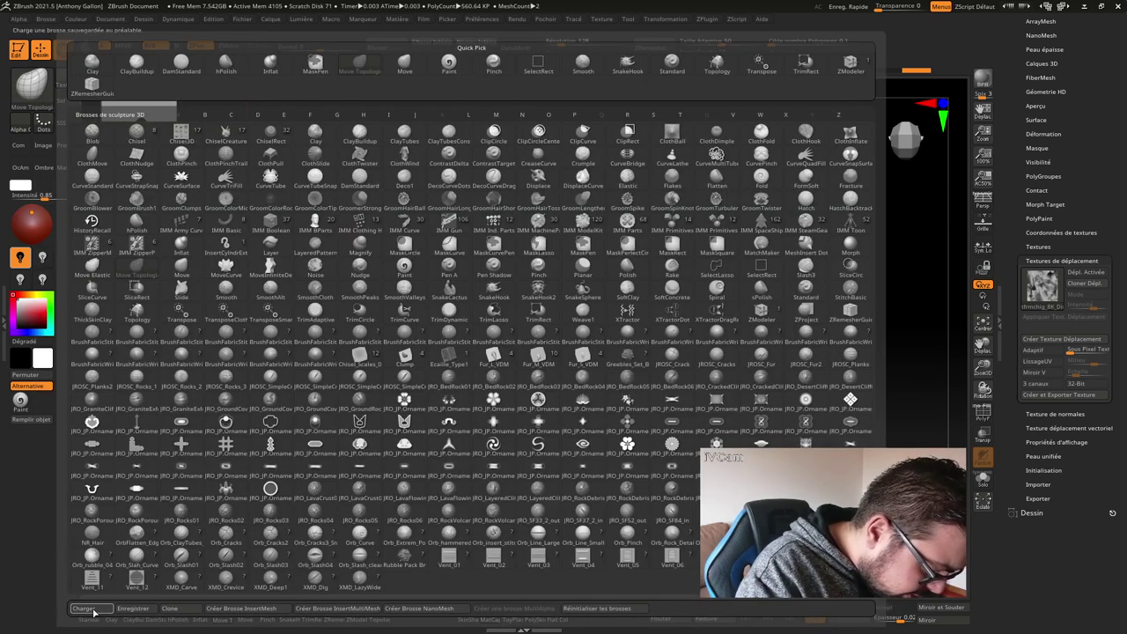
{"action": "left_click", "coordinate": [216, 561]}
{"action": "left_click", "coordinate": [21, 124]}
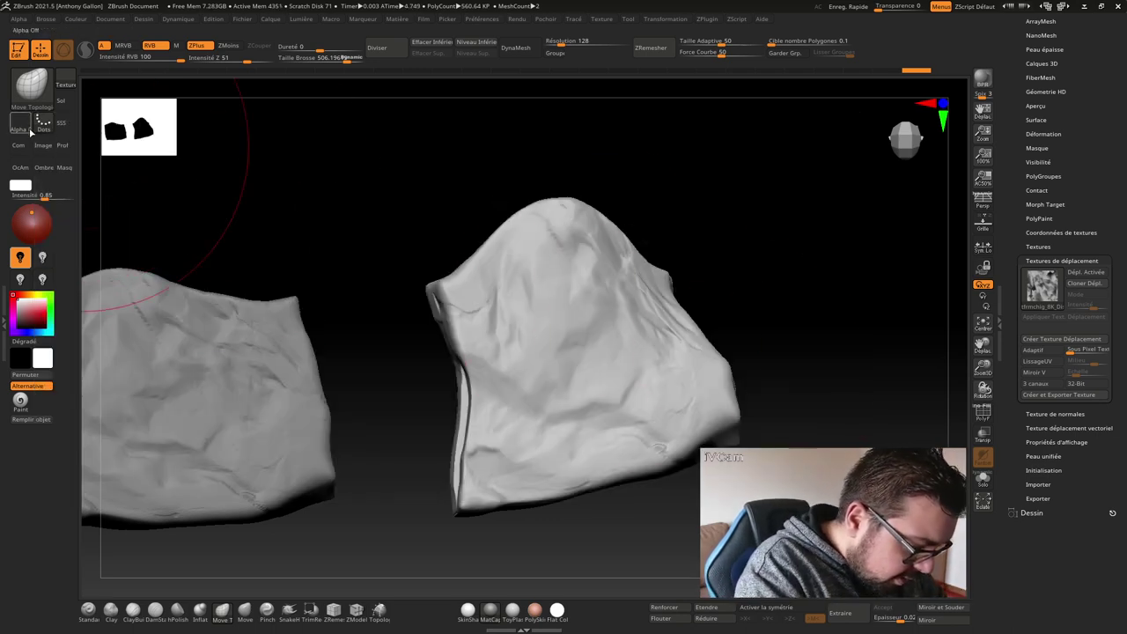
{"action": "left_click", "coordinate": [23, 123]}
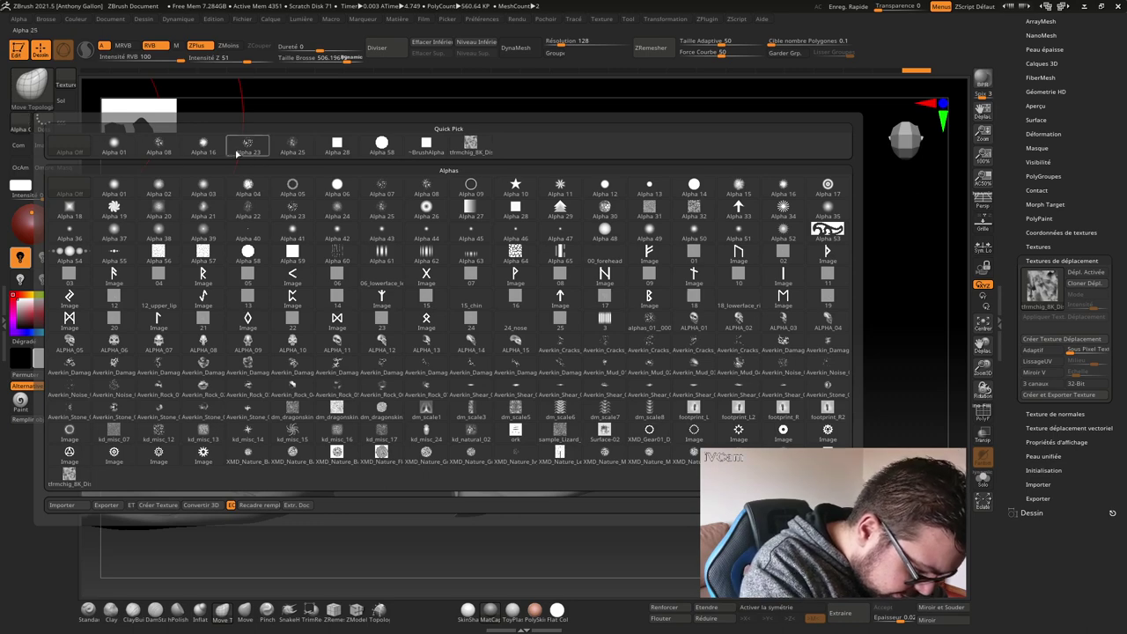
{"action": "left_click", "coordinate": [477, 144]}
- Stamp textured bumps over the right rock with the Standard brush, enlarged to size 1000
{"action": "key", "text": "s"}
{"action": "left_click_drag", "start_coordinate": [629, 314], "coordinate": [598, 315]}
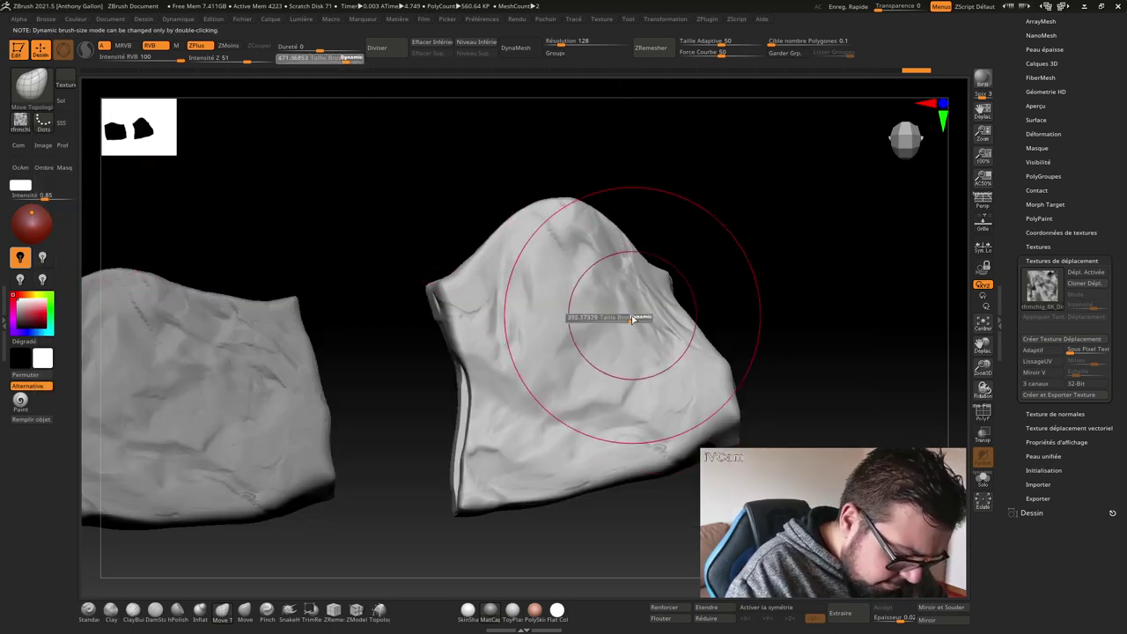
{"action": "left_click", "coordinate": [88, 610]}
{"action": "left_click_drag", "start_coordinate": [611, 365], "coordinate": [617, 353]}
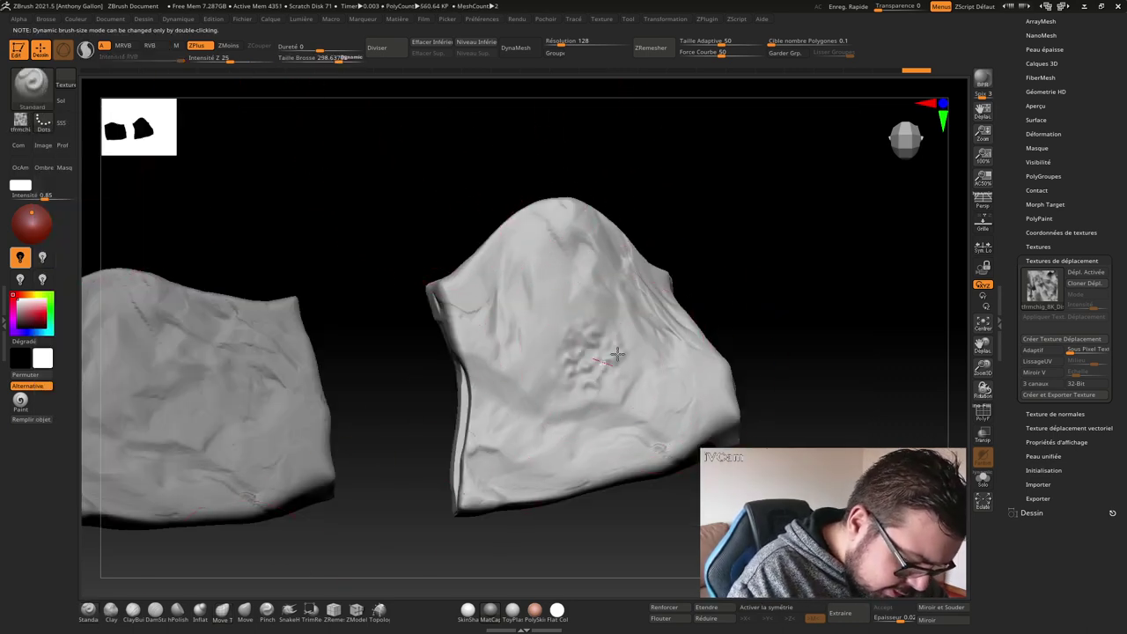
{"action": "mouse_move", "coordinate": [654, 395]}
{"action": "left_mouse_down"}
{"action": "mouse_move", "coordinate": [640, 379]}
{"action": "mouse_move", "coordinate": [643, 317]}
{"action": "mouse_move", "coordinate": [564, 264]}
{"action": "mouse_move", "coordinate": [561, 333]}
{"action": "mouse_move", "coordinate": [674, 322]}
{"action": "mouse_move", "coordinate": [667, 314]}
{"action": "mouse_move", "coordinate": [666, 377]}
{"action": "mouse_move", "coordinate": [647, 361]}
{"action": "mouse_move", "coordinate": [642, 403]}
{"action": "left_mouse_up"}
{"action": "key", "text": "s"}
{"action": "left_click_drag", "start_coordinate": [584, 355], "coordinate": [659, 354]}
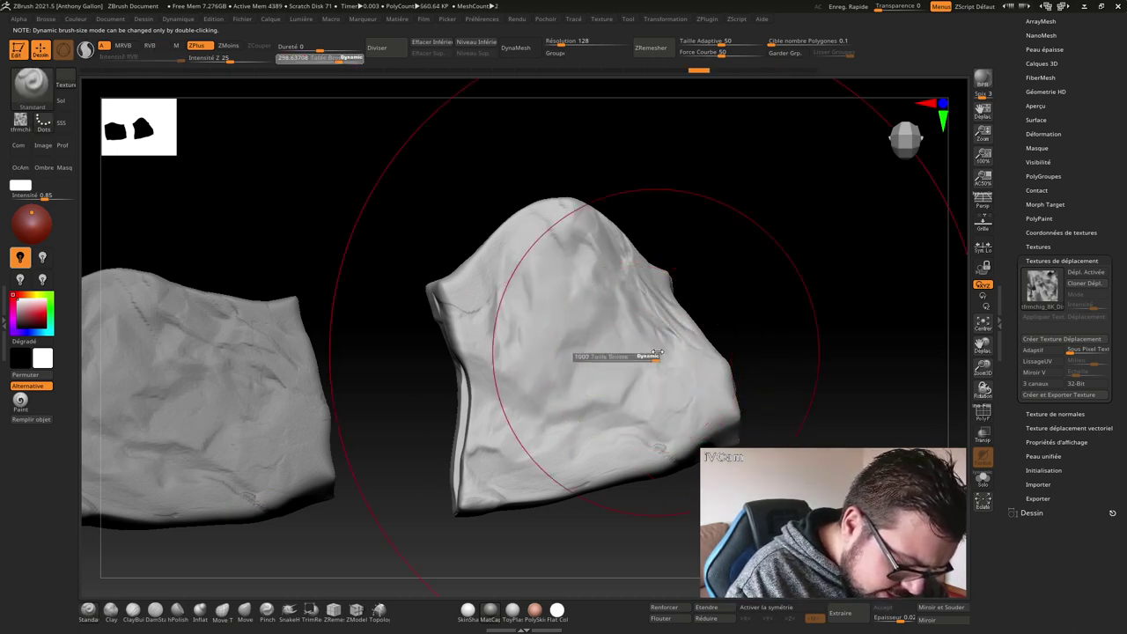
{"action": "mouse_move", "coordinate": [593, 307]}
{"action": "left_mouse_down"}
{"action": "mouse_move", "coordinate": [531, 370]}
{"action": "mouse_move", "coordinate": [687, 397]}
{"action": "left_mouse_up"}
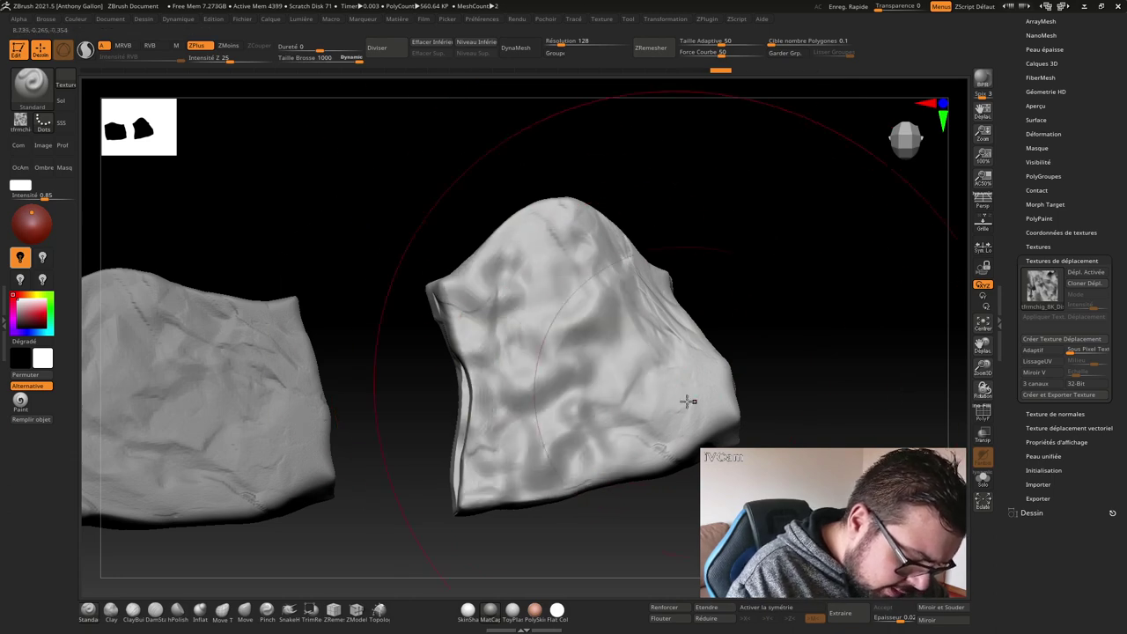
- Set the Standard brush stroke to DragRect and reframe the view on both rocks
{"action": "mouse_move", "coordinate": [795, 360]}
{"action": "left_mouse_down"}
{"action": "mouse_move", "coordinate": [674, 359]}
{"action": "mouse_move", "coordinate": [745, 274]}
{"action": "mouse_move", "coordinate": [785, 338]}
{"action": "left_mouse_up"}
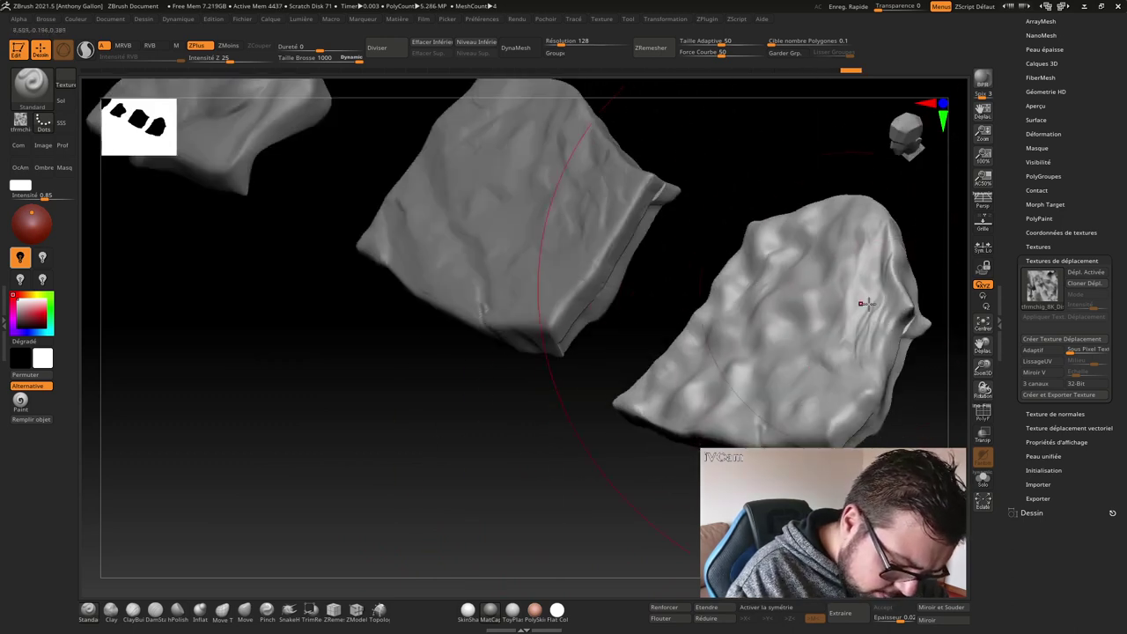
{"action": "mouse_move", "coordinate": [866, 304]}
{"action": "left_mouse_down"}
{"action": "mouse_move", "coordinate": [911, 205]}
{"action": "mouse_move", "coordinate": [667, 306]}
{"action": "left_mouse_up"}
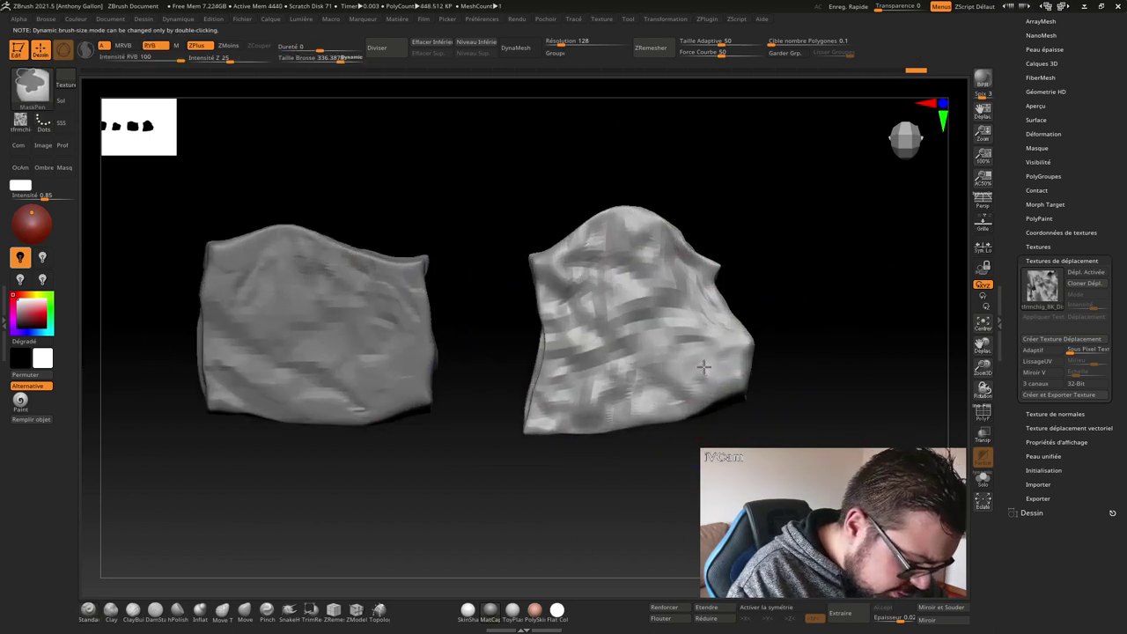
{"action": "right_click_drag", "start_coordinate": [700, 324], "coordinate": [669, 281], "text": "ctrl"}
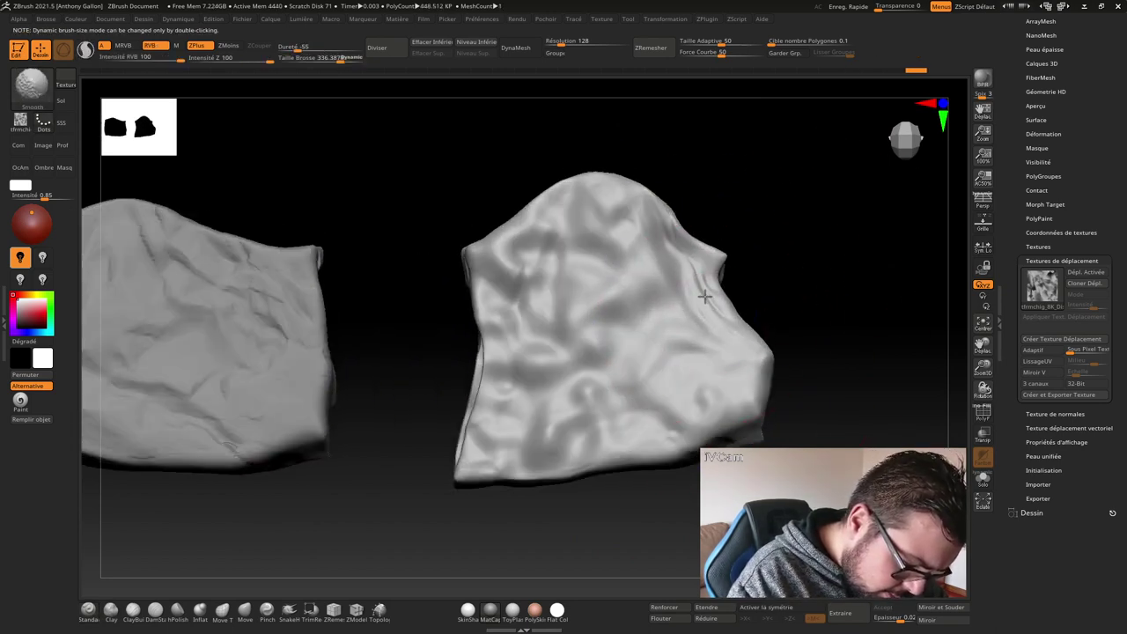
{"action": "left_click", "coordinate": [42, 121]}
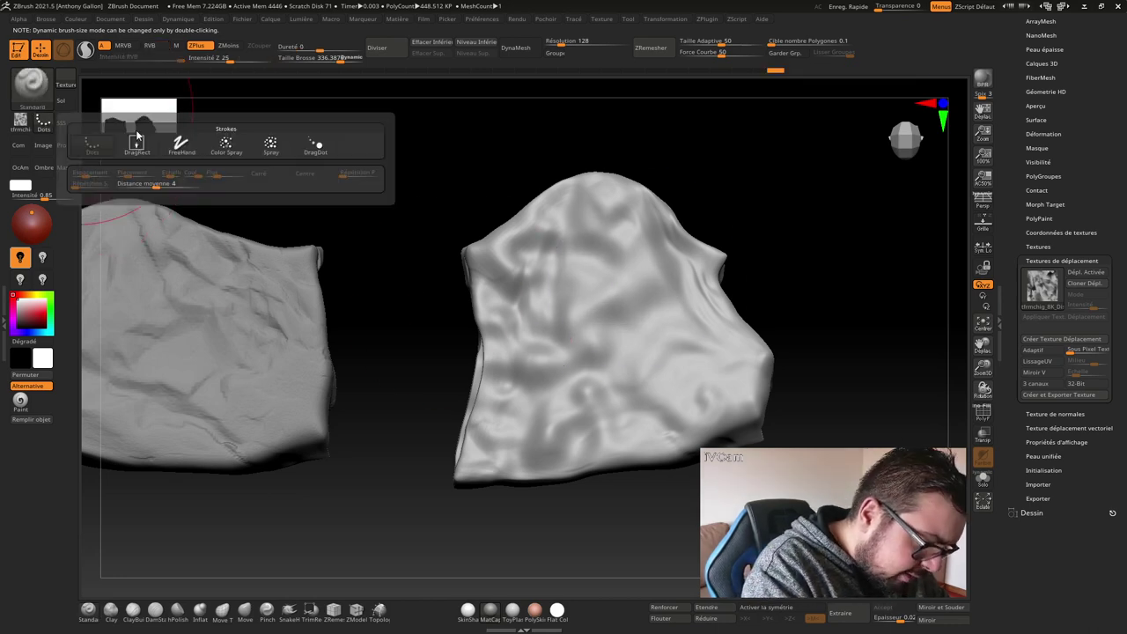
{"action": "left_click", "coordinate": [148, 149]}
{"action": "left_click_drag", "start_coordinate": [417, 284], "coordinate": [745, 322]}
{"action": "right_click_drag", "start_coordinate": [745, 322], "coordinate": [729, 353], "text": "ctrl"}
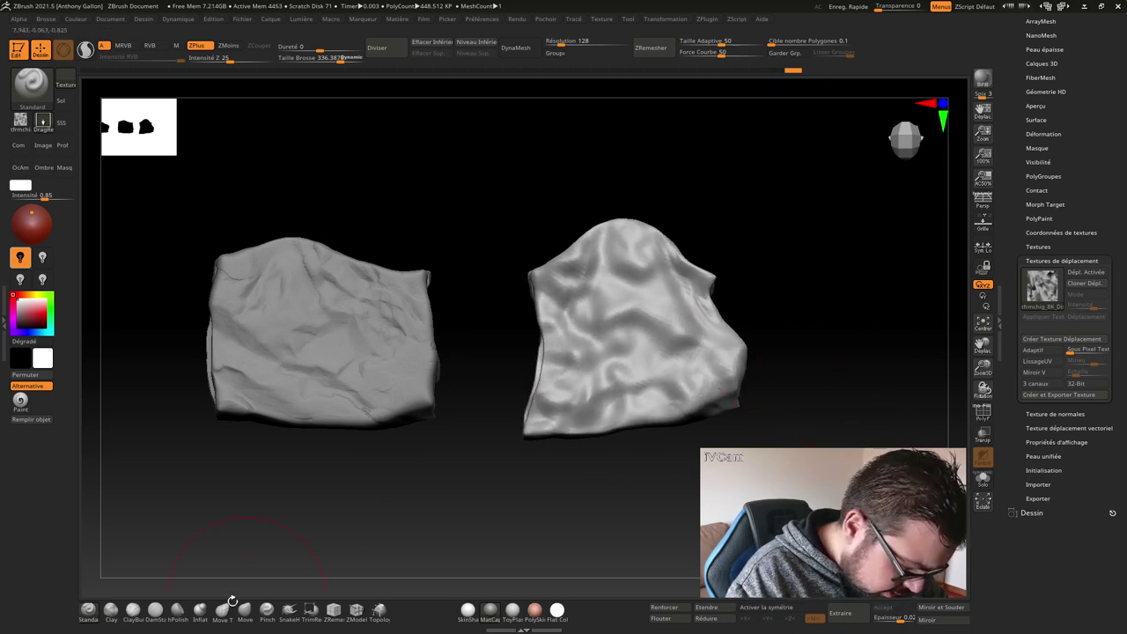
- Pinch the right rock's lower surfaces with the Pinch brush at about size 223
{"action": "left_click", "coordinate": [268, 609]}
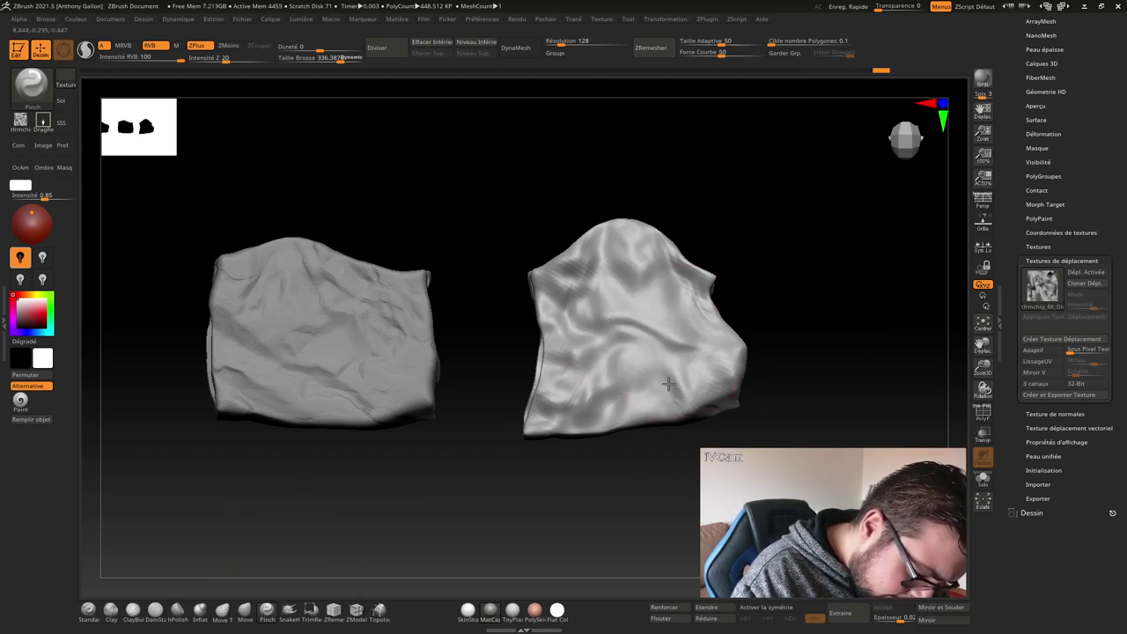
{"action": "mouse_move", "coordinate": [633, 382]}
{"action": "left_mouse_down"}
{"action": "mouse_move", "coordinate": [549, 359]}
{"action": "mouse_move", "coordinate": [617, 322]}
{"action": "mouse_move", "coordinate": [587, 239]}
{"action": "mouse_move", "coordinate": [634, 294]}
{"action": "mouse_move", "coordinate": [714, 280]}
{"action": "mouse_move", "coordinate": [708, 291]}
{"action": "left_mouse_up"}
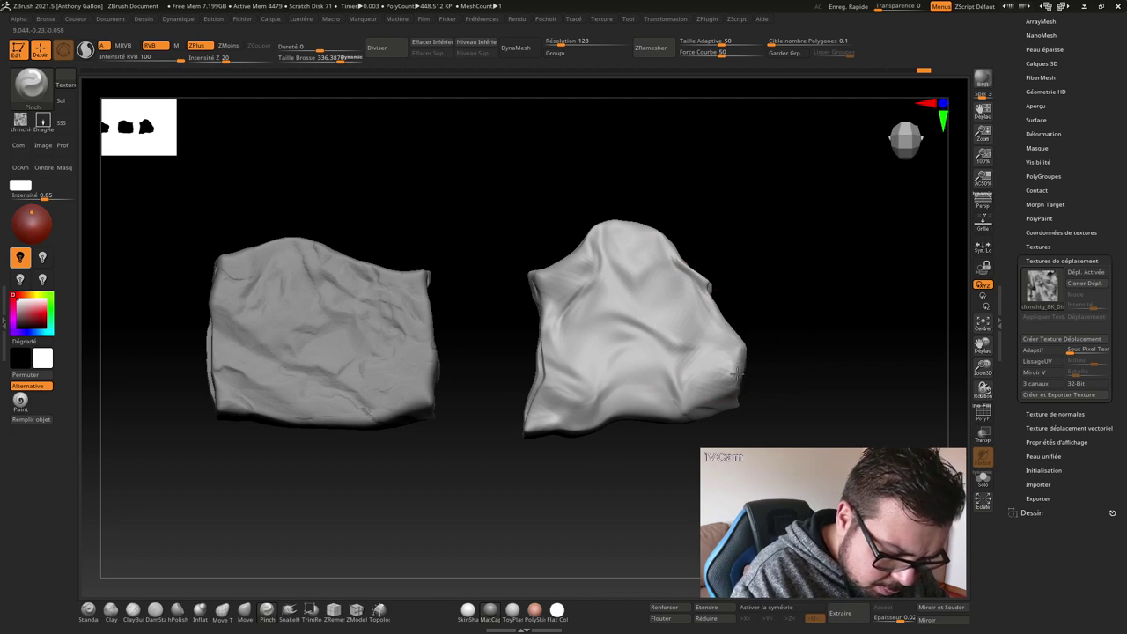
{"action": "key", "text": "bracketleft"}
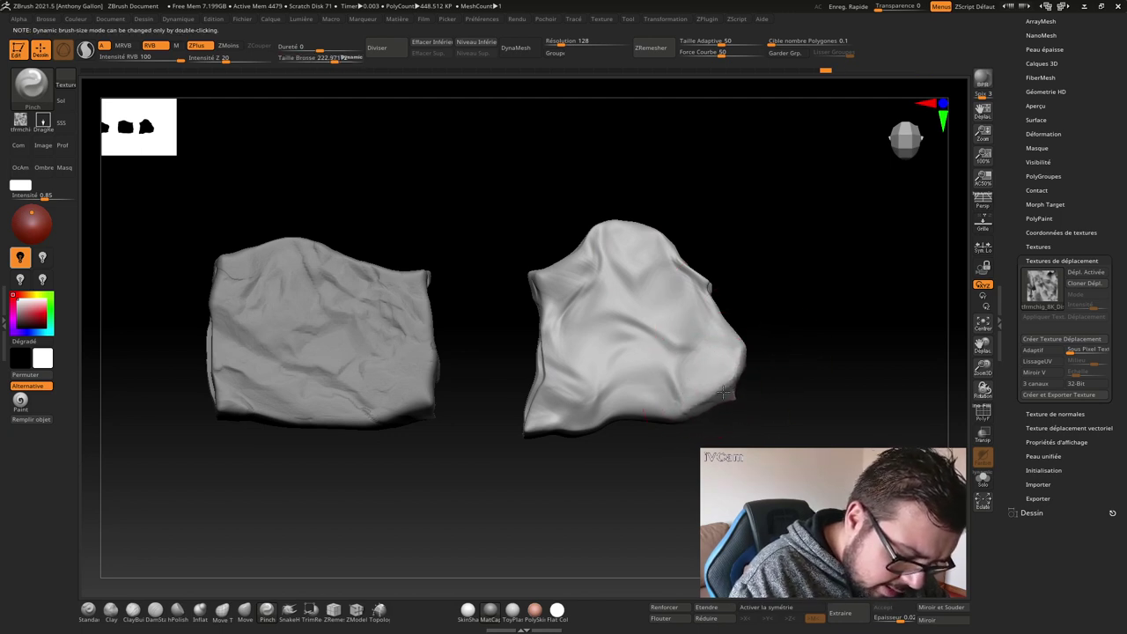
{"action": "left_click_drag", "start_coordinate": [675, 368], "coordinate": [597, 412]}
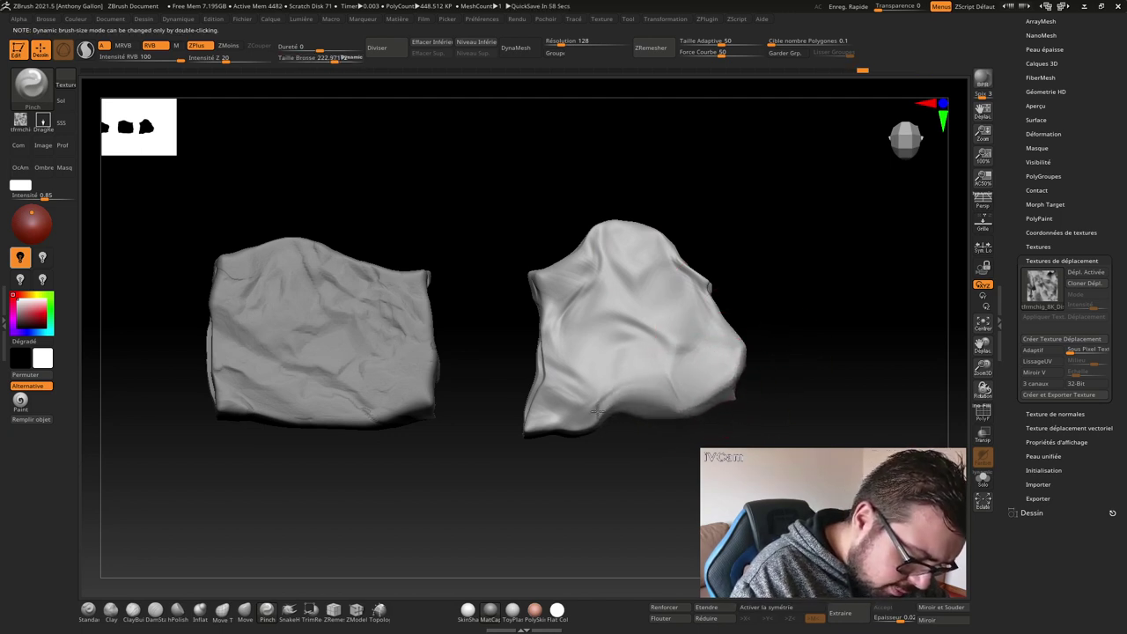
{"action": "left_click_drag", "start_coordinate": [729, 352], "coordinate": [638, 396]}
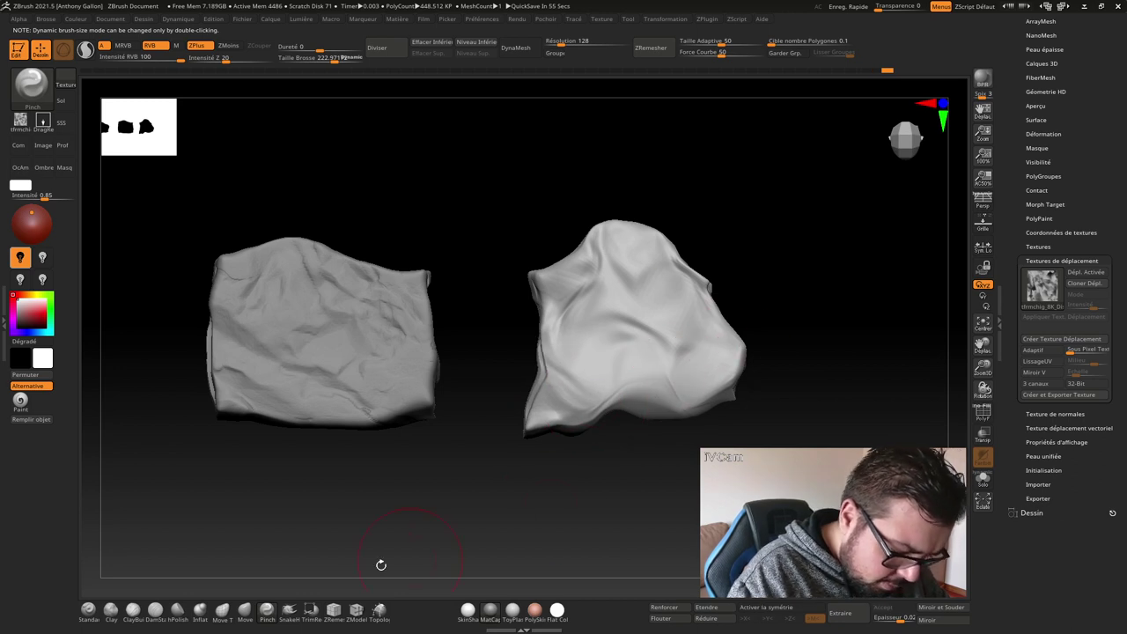
- Try carving a dent into the right rock with DamStandard, then undo it
{"action": "left_click", "coordinate": [155, 609]}
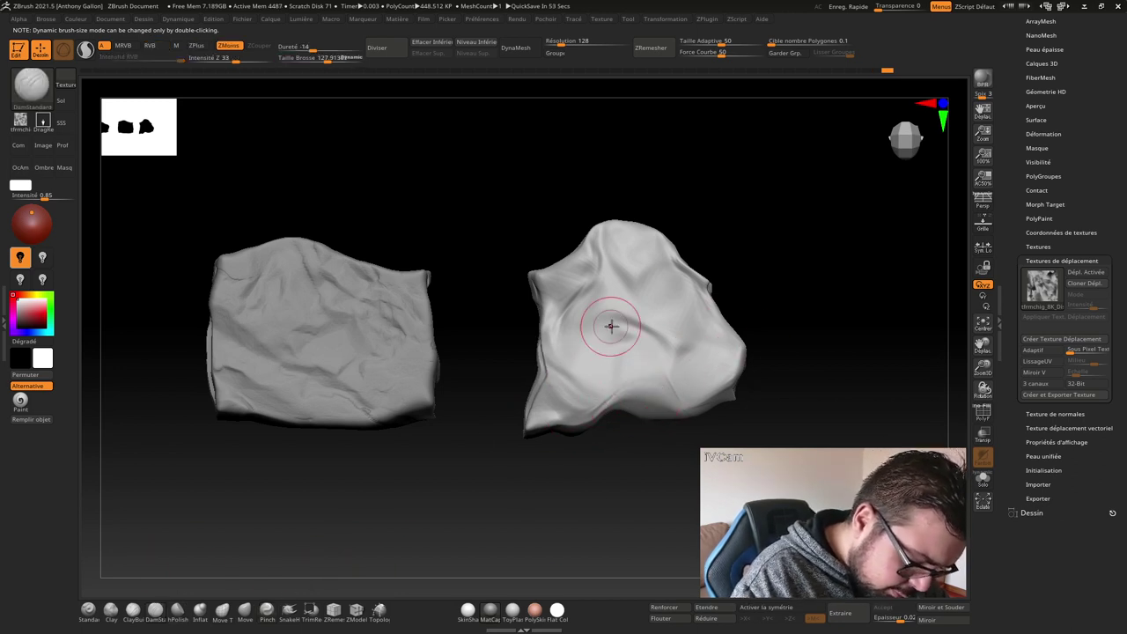
{"action": "left_click_drag", "start_coordinate": [619, 341], "coordinate": [646, 353]}
{"action": "key", "text": "ctrl+z"}
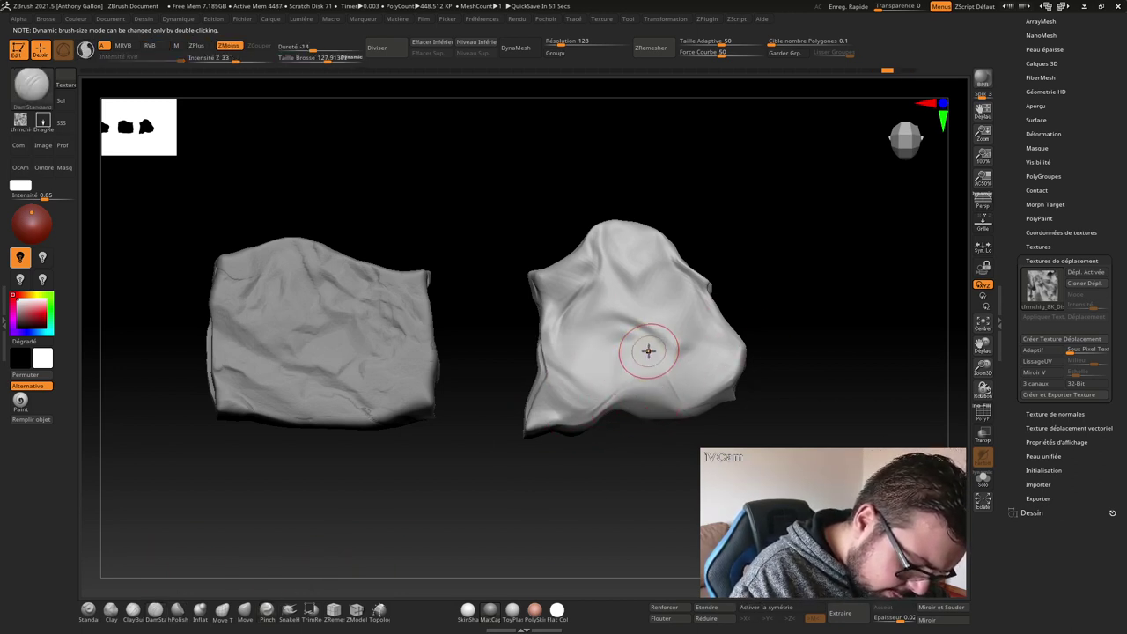
- Pinch a thin groove at size 29, then upper-left creases at size 178
{"action": "key", "text": "s"}
{"action": "left_click", "coordinate": [635, 344]}
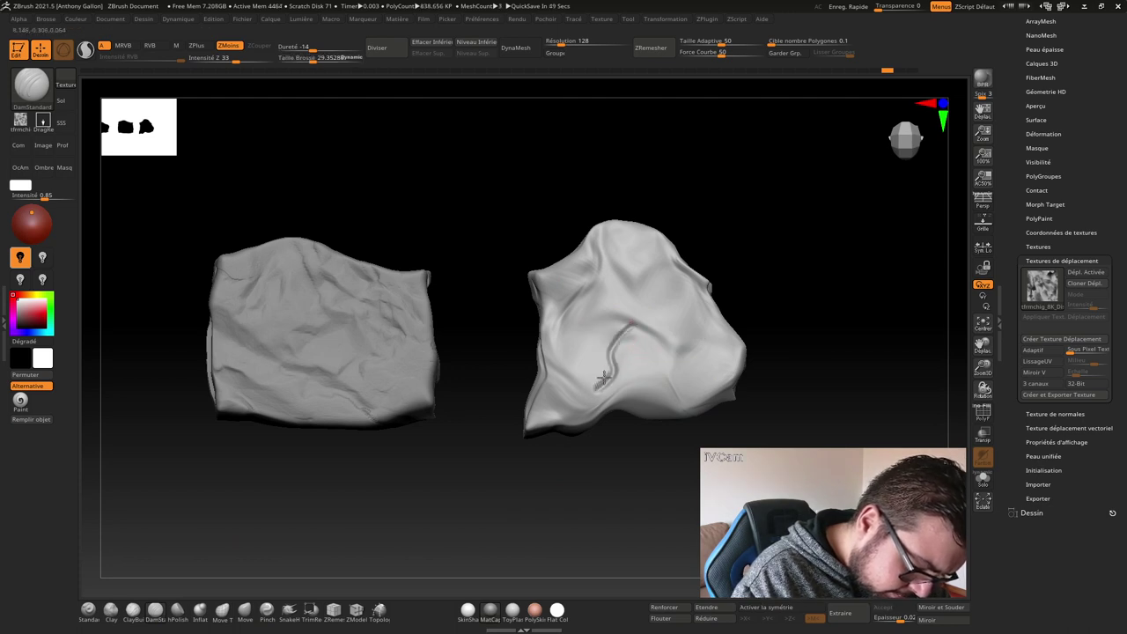
{"action": "left_click", "coordinate": [268, 609]}
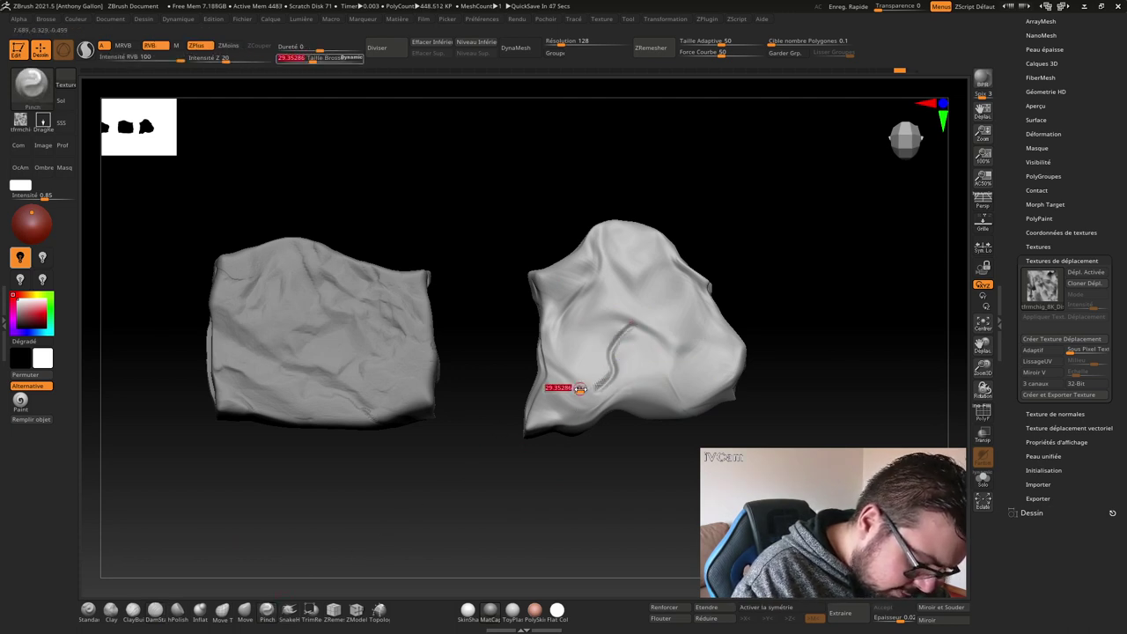
{"action": "left_click_drag", "start_coordinate": [631, 326], "coordinate": [609, 381]}
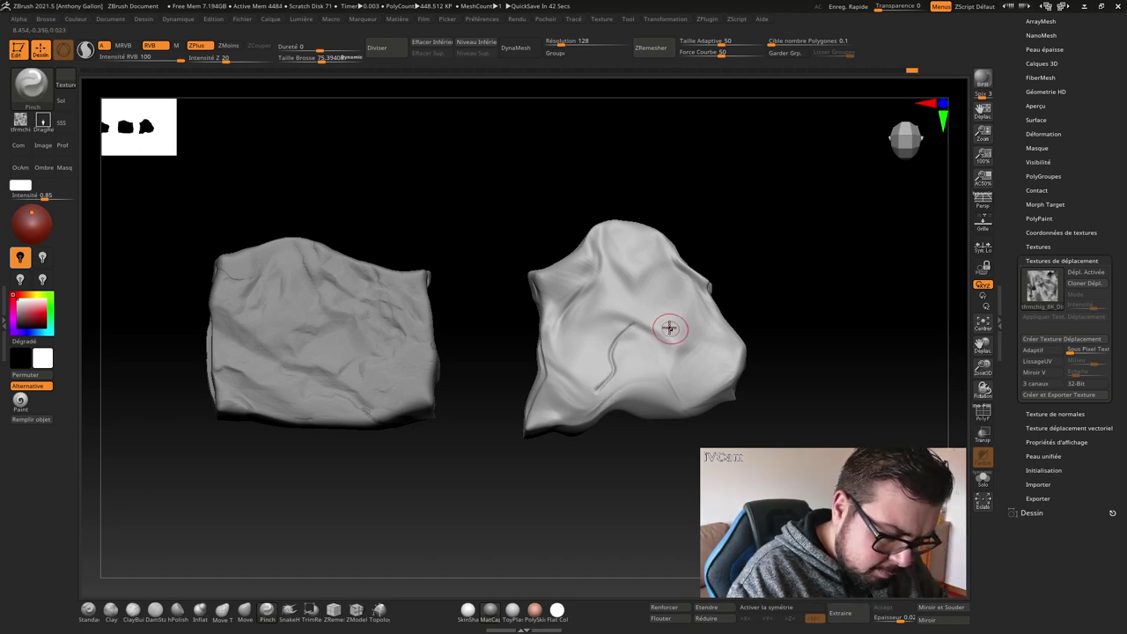
{"action": "key", "text": "bracketright"}
{"action": "left_click_drag", "start_coordinate": [599, 238], "coordinate": [564, 312]}
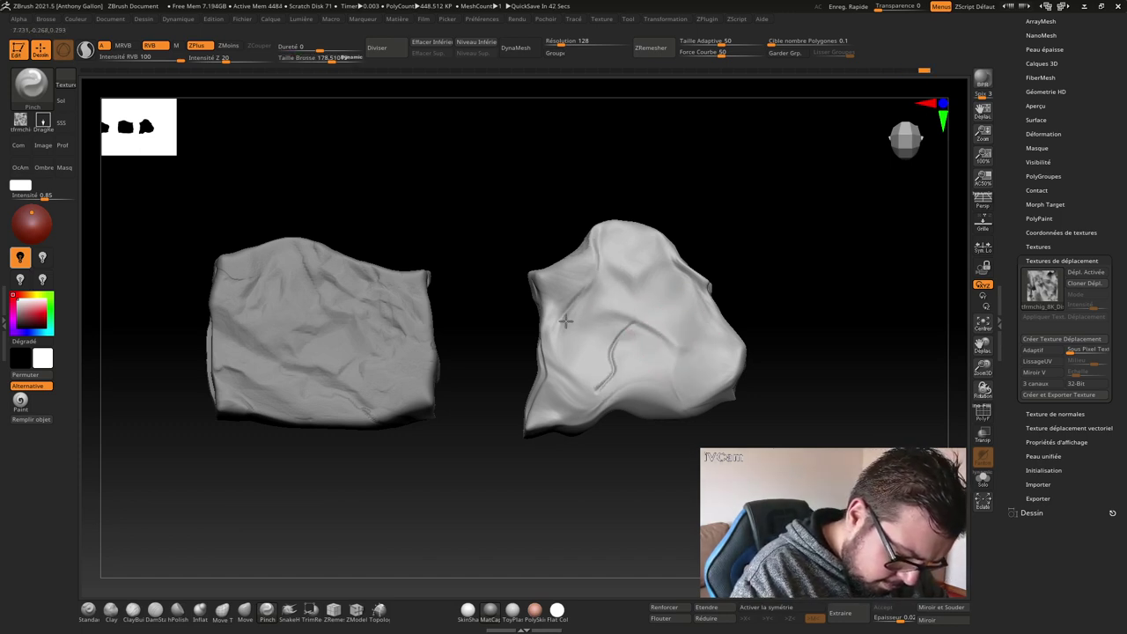
{"action": "left_click_drag", "start_coordinate": [715, 301], "coordinate": [661, 259]}
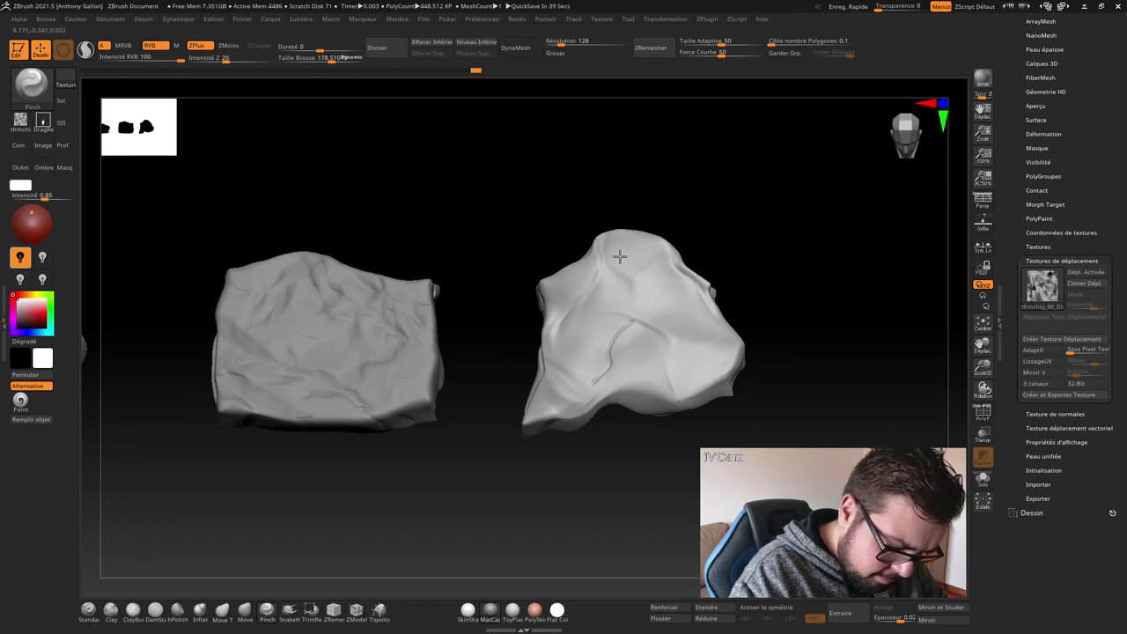
{"action": "left_click_drag", "start_coordinate": [730, 327], "coordinate": [863, 272]}
- Zoom out to all four rocks and select the first rock subtool, PM3D_Cube3D_1
{"action": "right_click_drag", "start_coordinate": [863, 272], "coordinate": [795, 236], "text": "ctrl"}
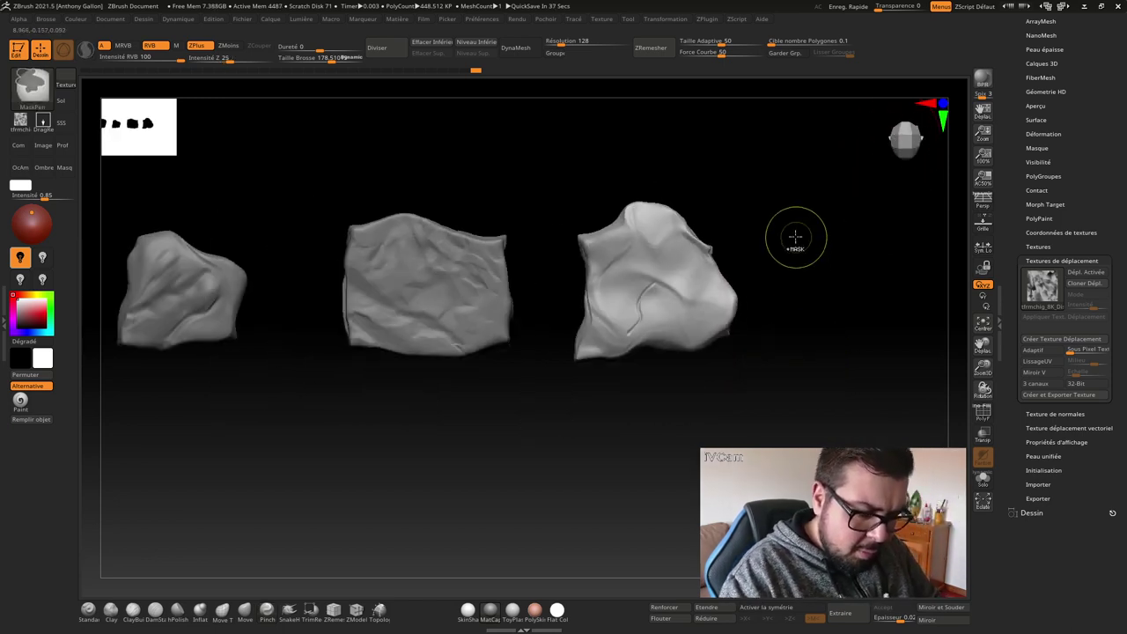
{"action": "mouse_move", "coordinate": [796, 236]}
{"action": "left_mouse_down"}
{"action": "mouse_move", "coordinate": [722, 383]}
{"action": "mouse_move", "coordinate": [742, 184]}
{"action": "mouse_move", "coordinate": [599, 329]}
{"action": "left_mouse_up"}
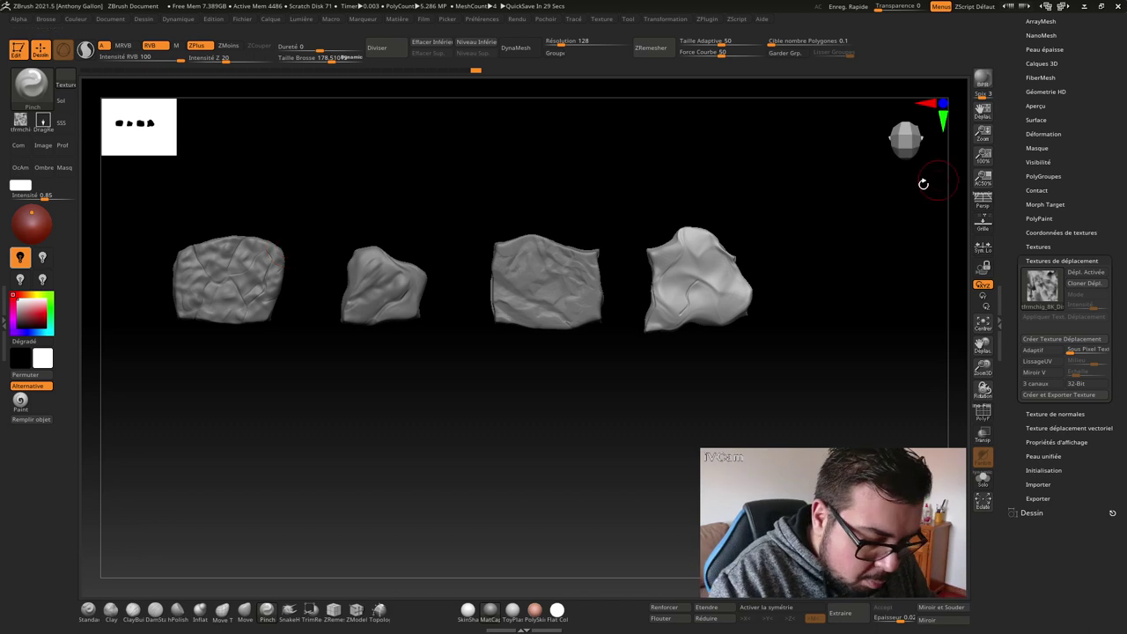
{"action": "left_click", "coordinate": [245, 609]}
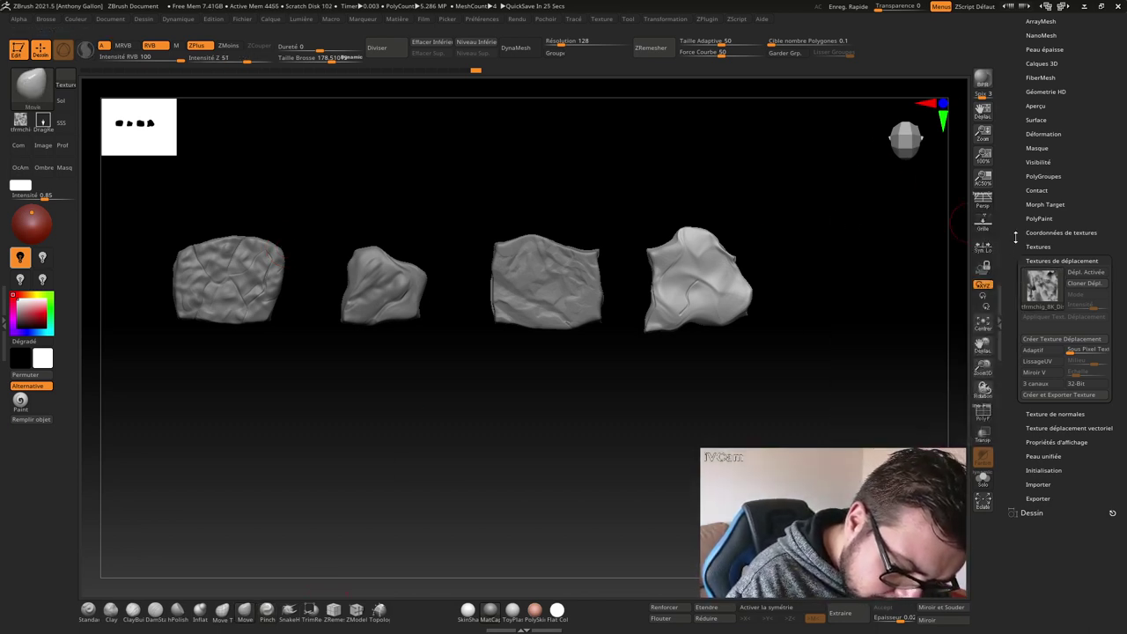
{"action": "scroll", "coordinate": [1015, 238], "scroll_direction": "up", "scroll_amount": 10}
{"action": "left_click", "coordinate": [1037, 215]}
{"action": "left_click", "coordinate": [1100, 250]}
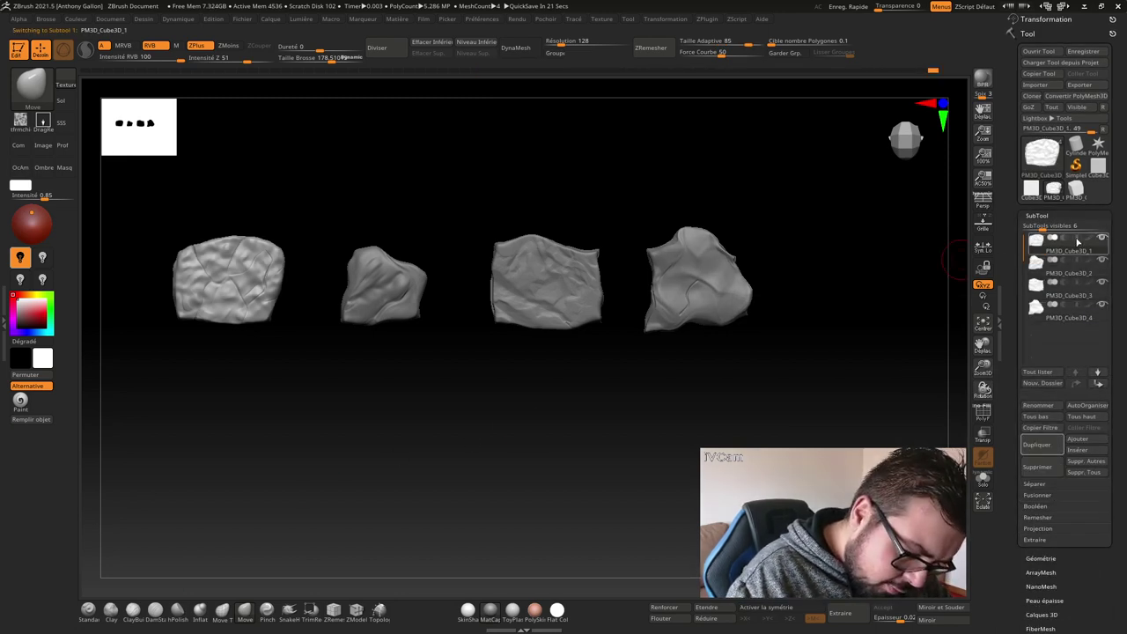
- Set up the Move Topological brush at size 710, testing a stroke and undoing it
{"action": "left_click", "coordinate": [222, 610]}
{"action": "key", "text": "s"}
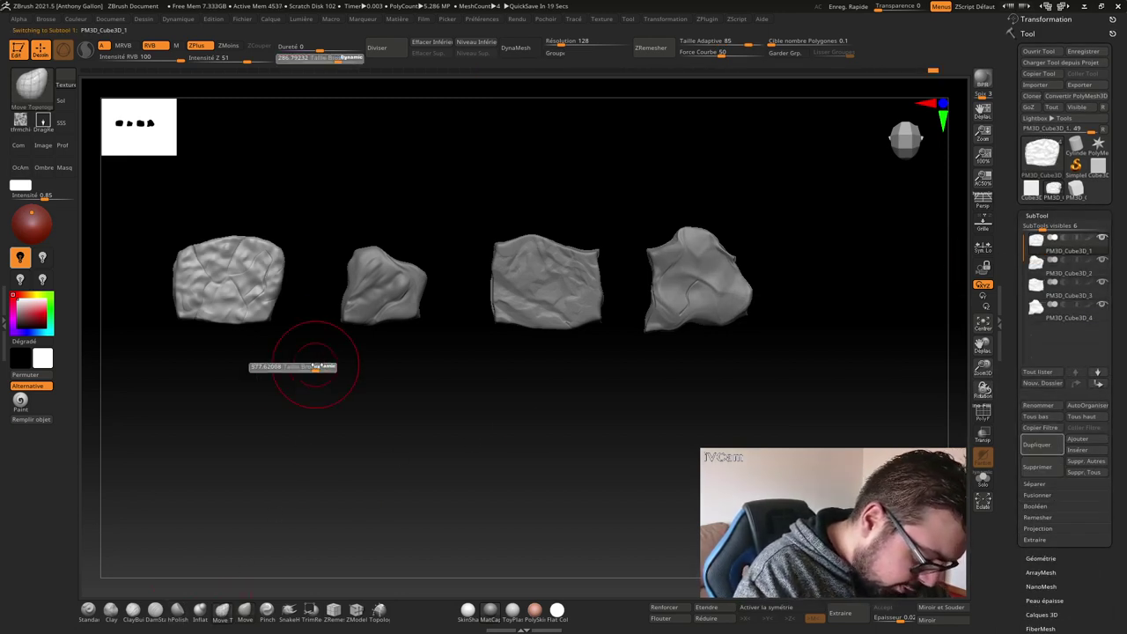
{"action": "left_click_drag", "start_coordinate": [314, 365], "coordinate": [388, 367]}
{"action": "mouse_move", "coordinate": [246, 280]}
{"action": "left_mouse_down"}
{"action": "mouse_move", "coordinate": [245, 293]}
{"action": "mouse_move", "coordinate": [244, 214]}
{"action": "left_mouse_up"}
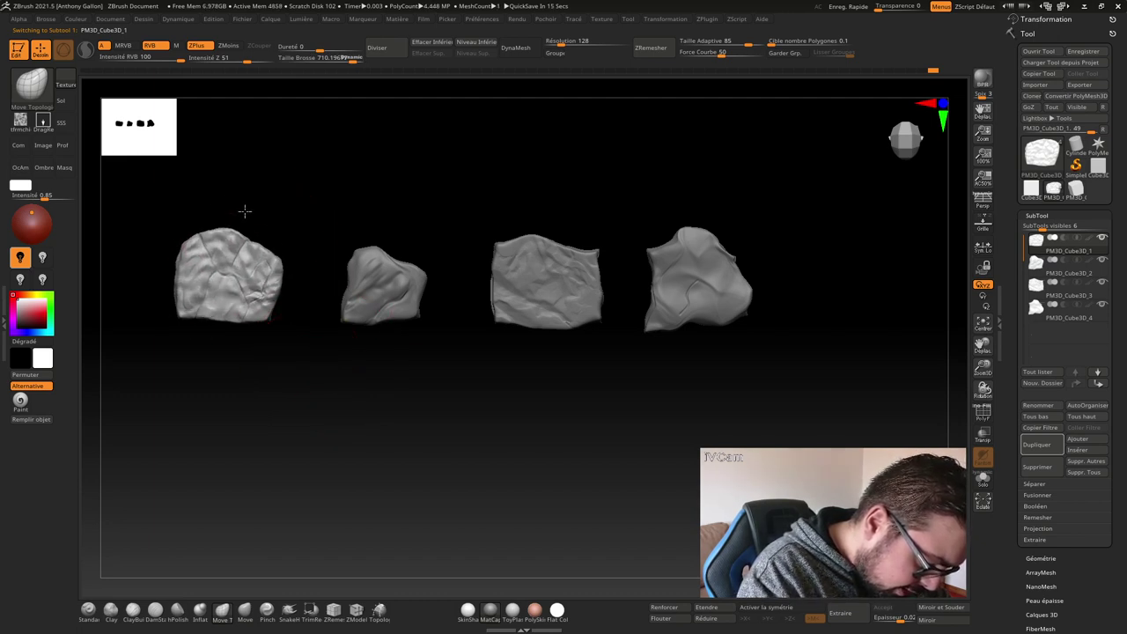
{"action": "key", "text": "ctrl+z"}
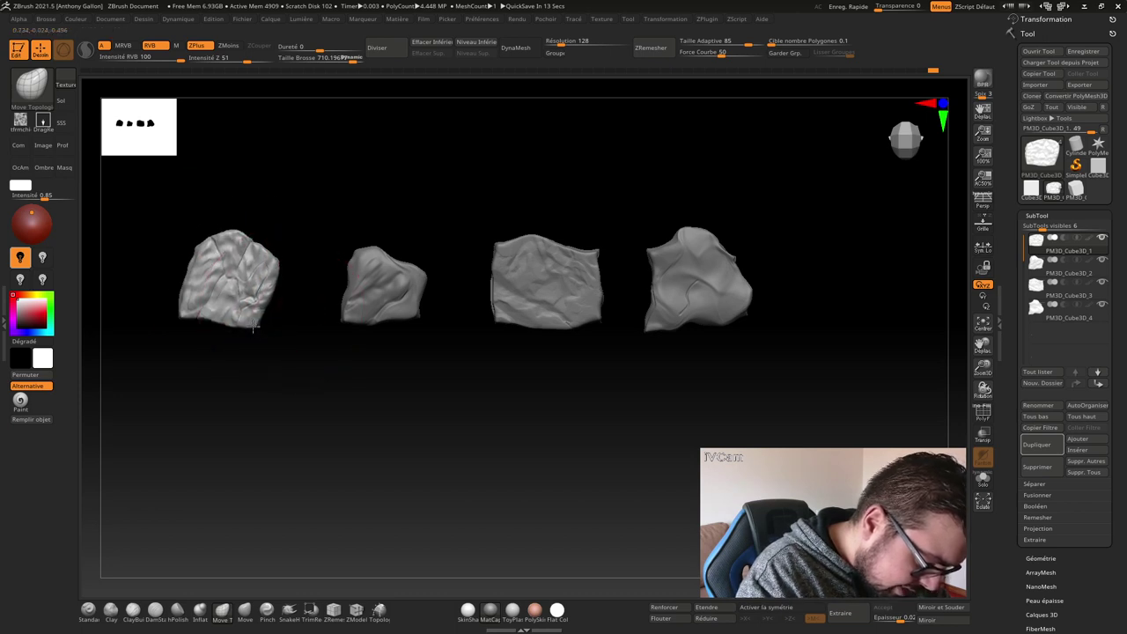
{"action": "mouse_move", "coordinate": [763, 408]}
{"action": "left_mouse_down"}
{"action": "mouse_move", "coordinate": [616, 340]}
{"action": "mouse_move", "coordinate": [717, 382]}
{"action": "left_mouse_up"}
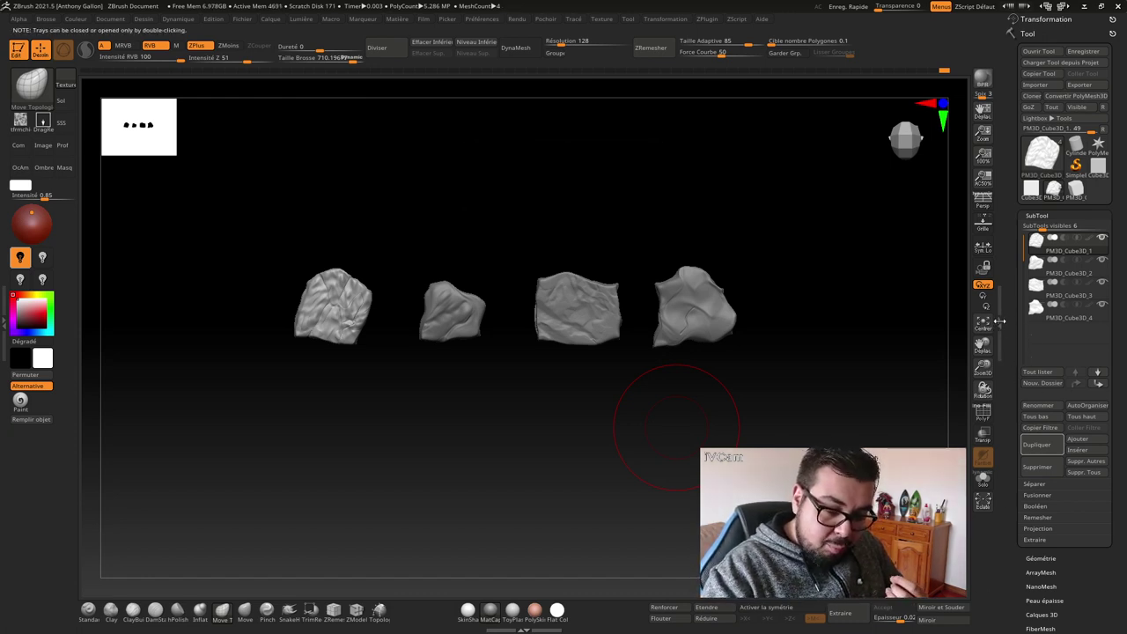
- Duplicate PM3D_Cube3D_1, solo it with its copy visible, and reselect the original
{"action": "double_click", "coordinate": [1000, 321]}
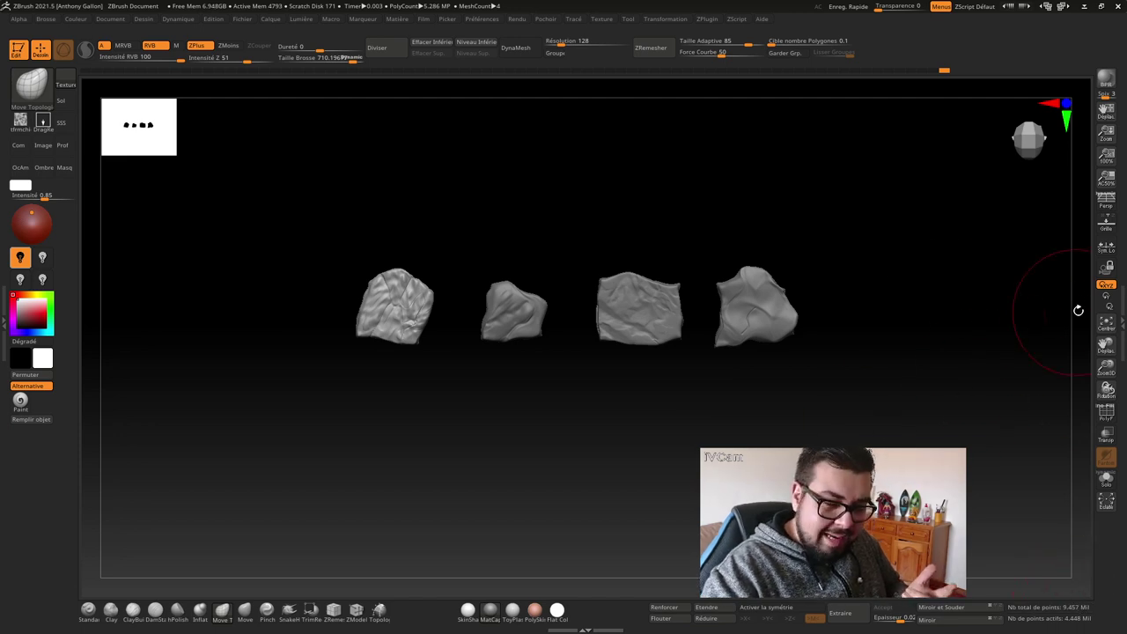
{"action": "left_click", "coordinate": [1122, 324]}
{"action": "mouse_move", "coordinate": [1068, 242]}
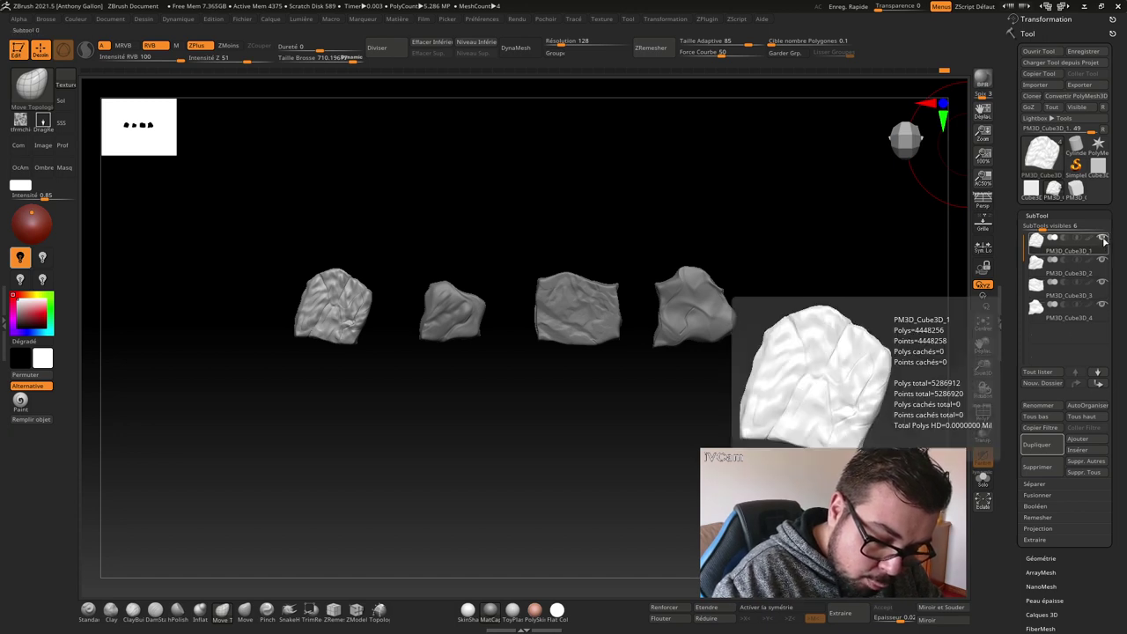
{"action": "left_click", "coordinate": [1037, 445]}
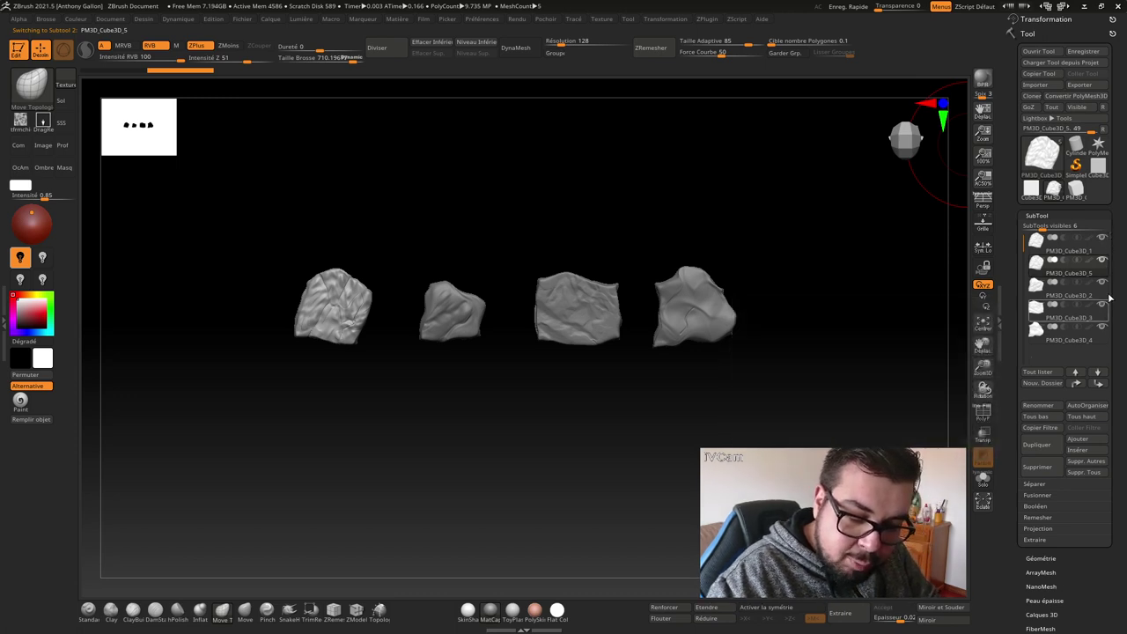
{"action": "left_click", "coordinate": [1106, 284], "text": "ctrl+shift"}
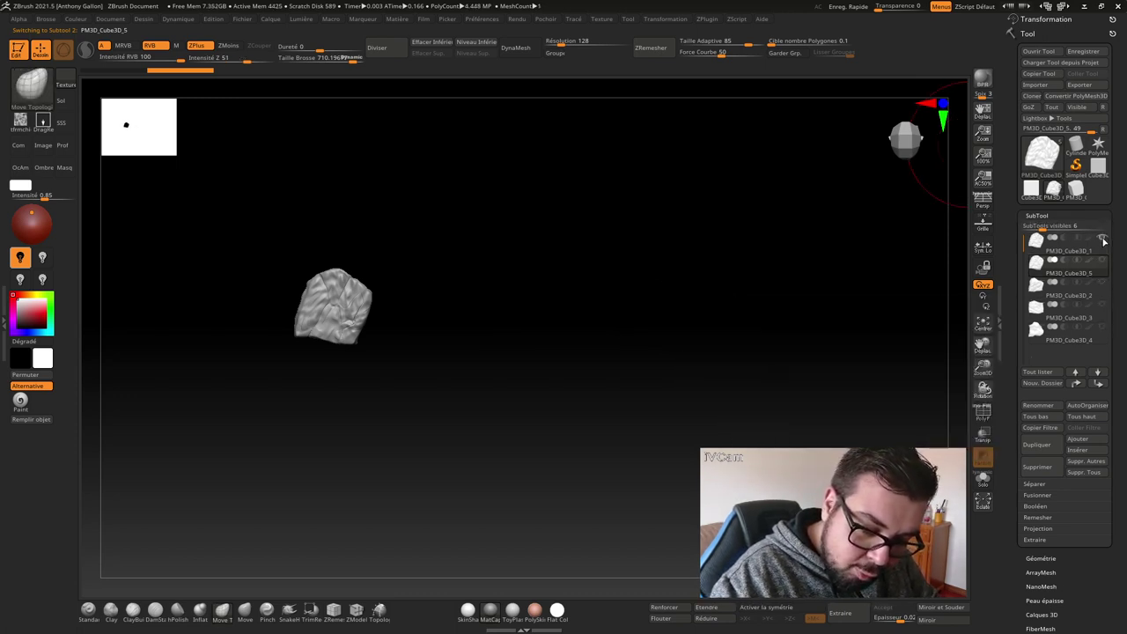
{"action": "left_click", "coordinate": [1102, 260]}
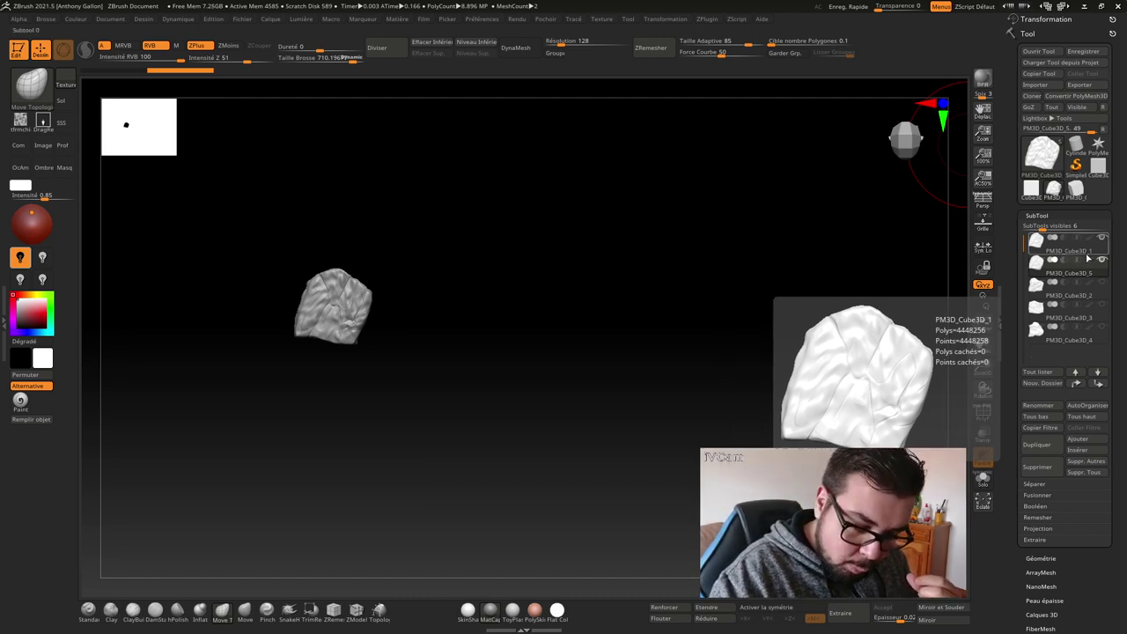
{"action": "left_click", "coordinate": [1085, 252]}
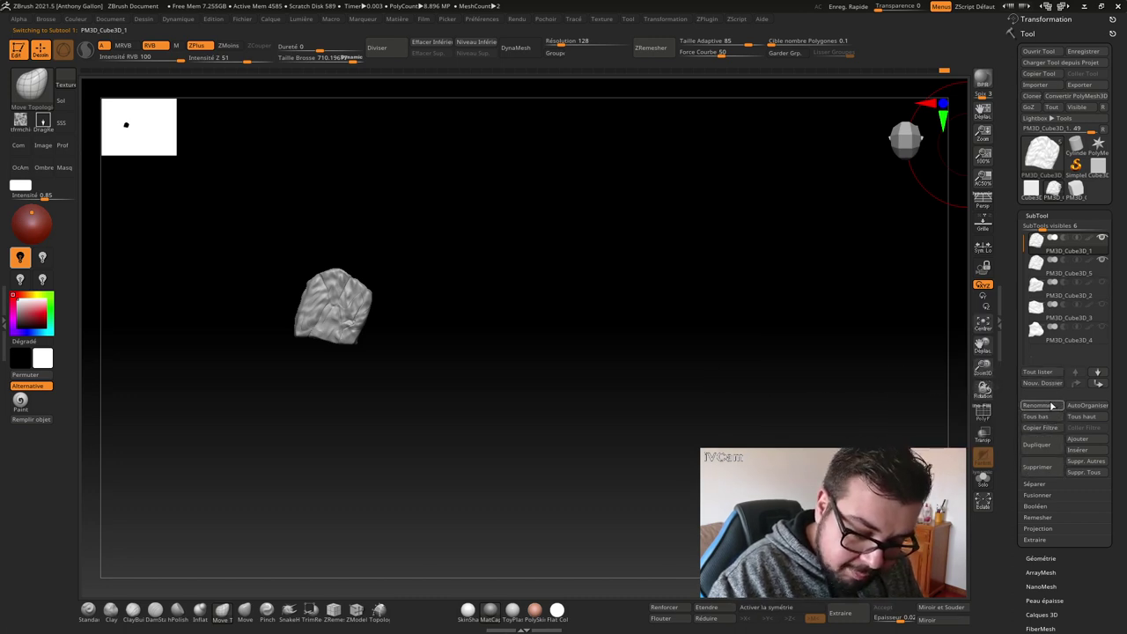
- Rename subtool PM3D_Cube3D_1 to Pierre_01_HP in the SubTool Rename box
{"action": "left_click", "coordinate": [1054, 406]}
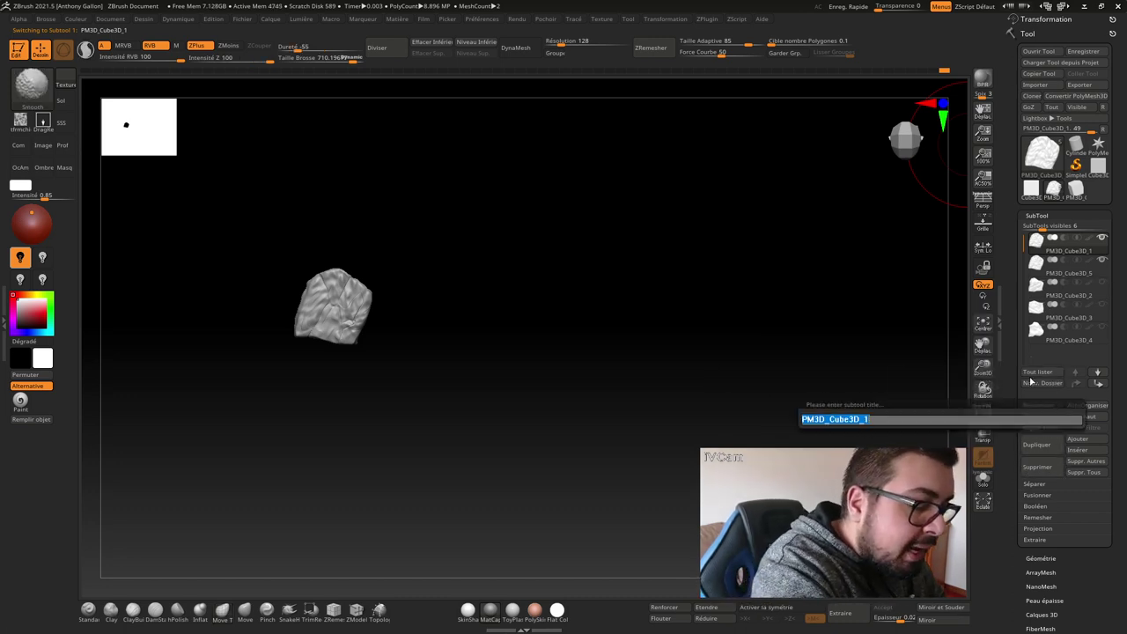
{"action": "type", "text": "Pierr"}
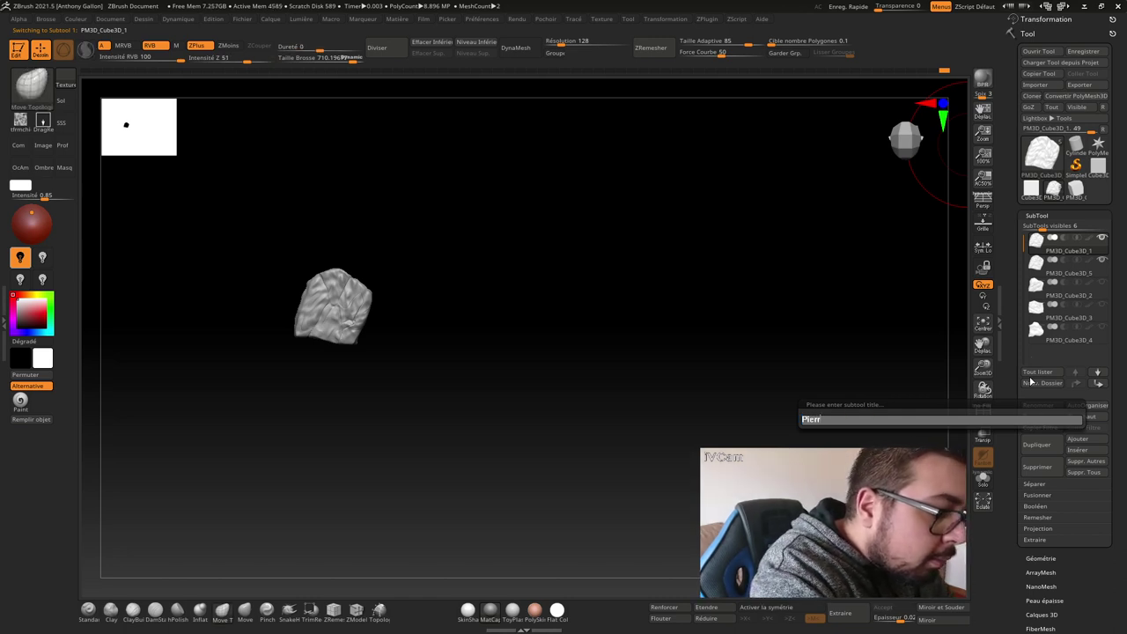
{"action": "type", "text": "eé"}
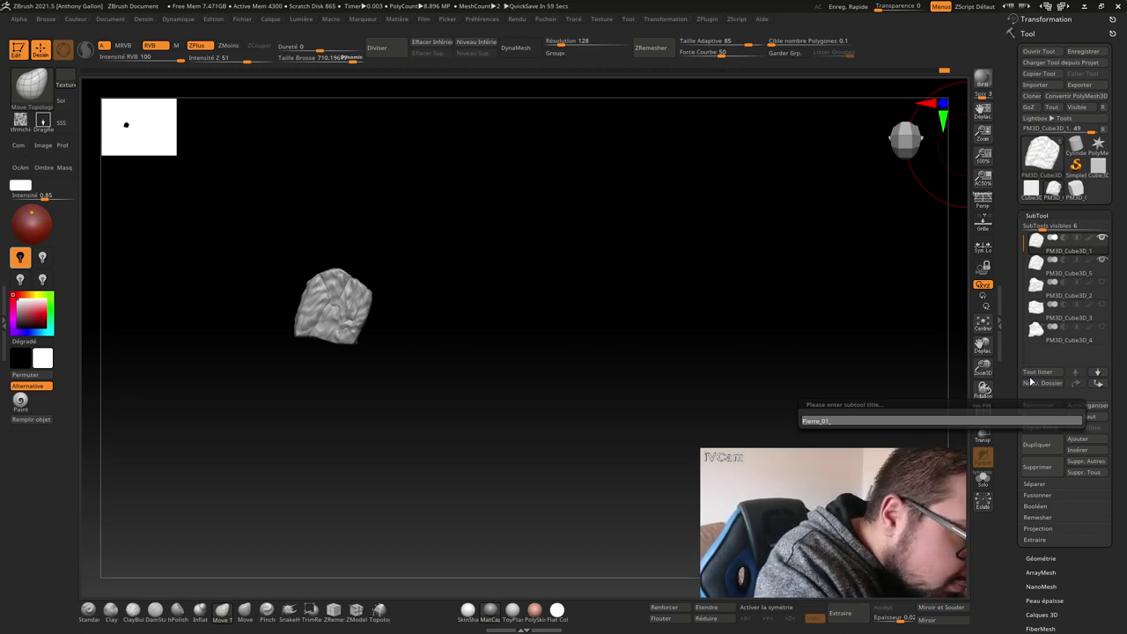
{"action": "double_click", "coordinate": [851, 421]}
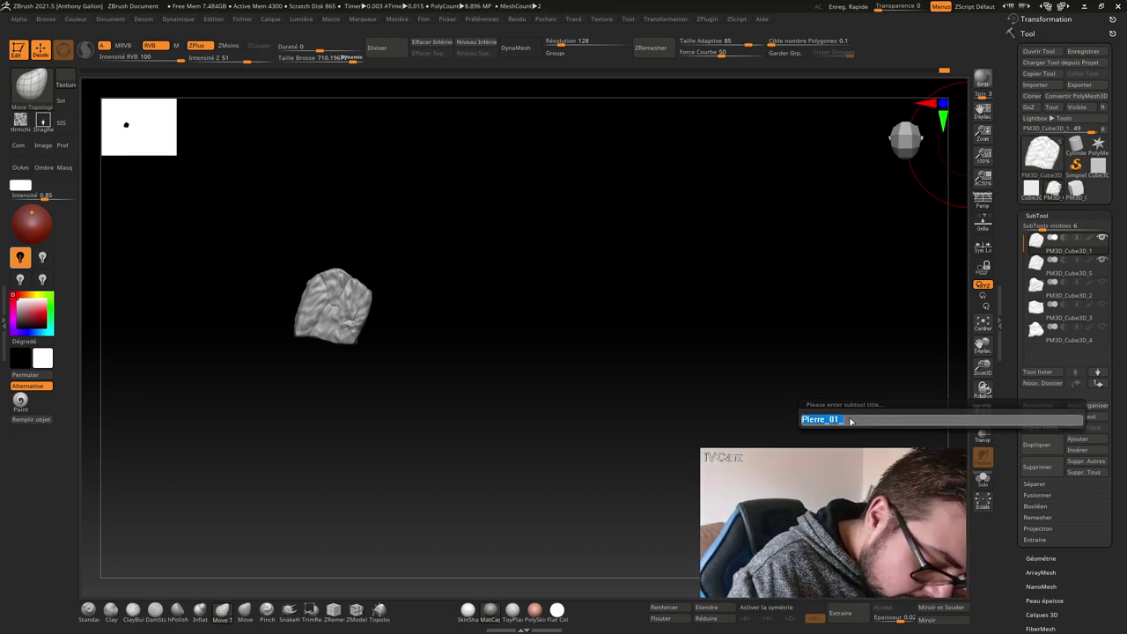
{"action": "left_click", "coordinate": [853, 420]}
{"action": "key", "text": "shift"}
{"action": "type", "text": "_HP"}
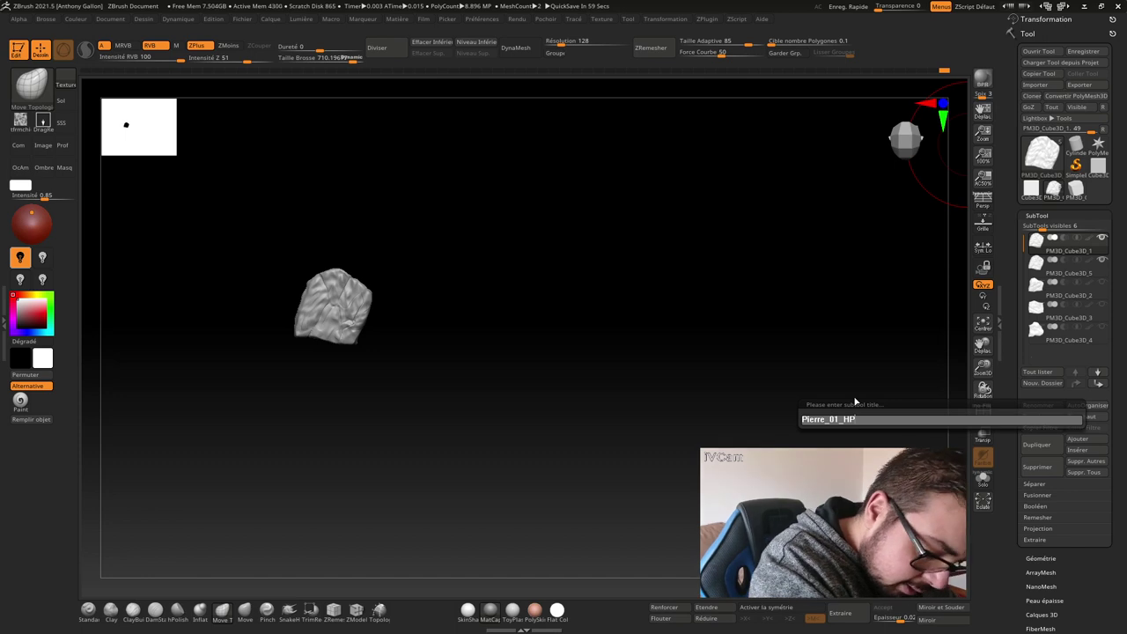
{"action": "key", "text": "Return"}
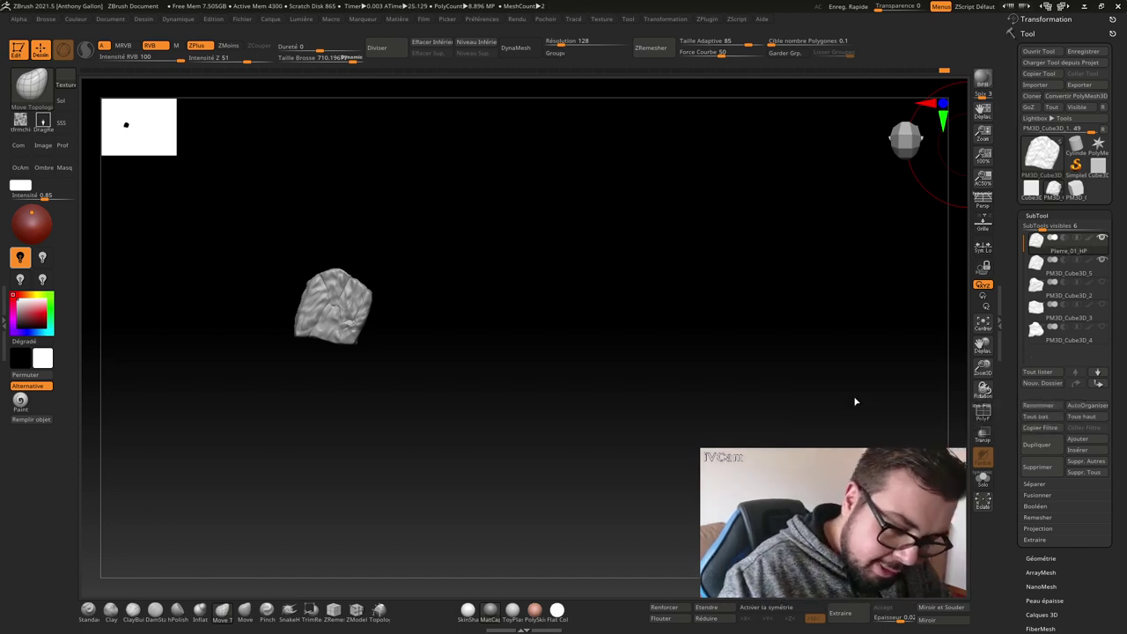
- Select the PM3D_Cube3D_5 copy and centre it large in the view
{"action": "left_click", "coordinate": [1074, 276]}
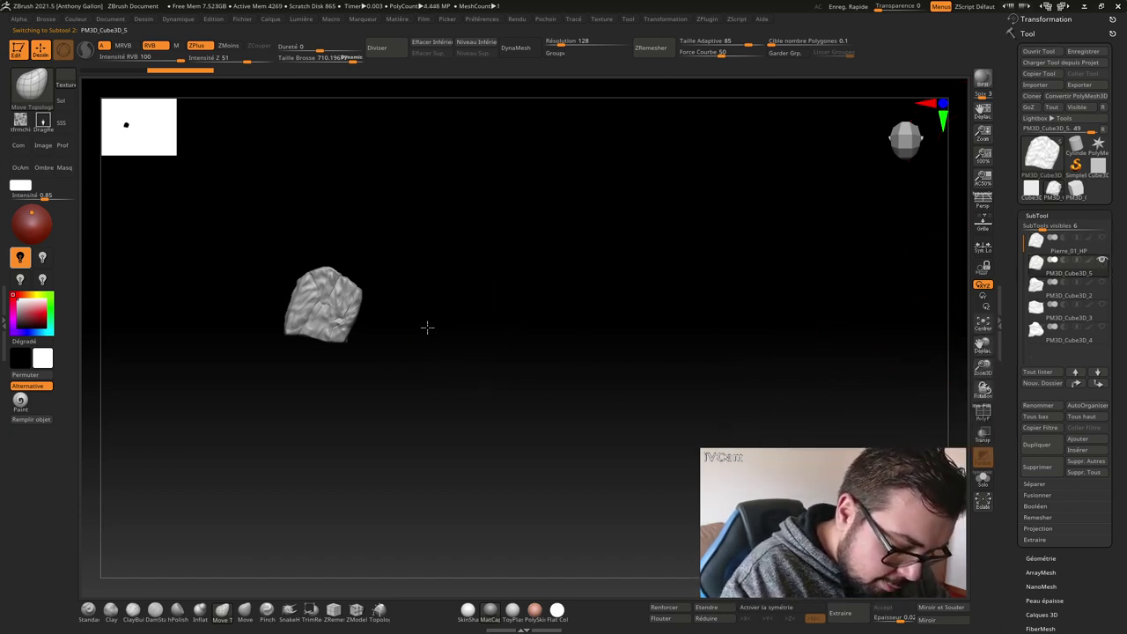
{"action": "mouse_move", "coordinate": [425, 325]}
{"action": "right_mouse_down", "text": "alt"}
{"action": "mouse_move", "coordinate": [674, 322]}
{"action": "mouse_move", "coordinate": [632, 438]}
{"action": "mouse_move", "coordinate": [651, 376]}
{"action": "right_mouse_up", "text": "alt"}
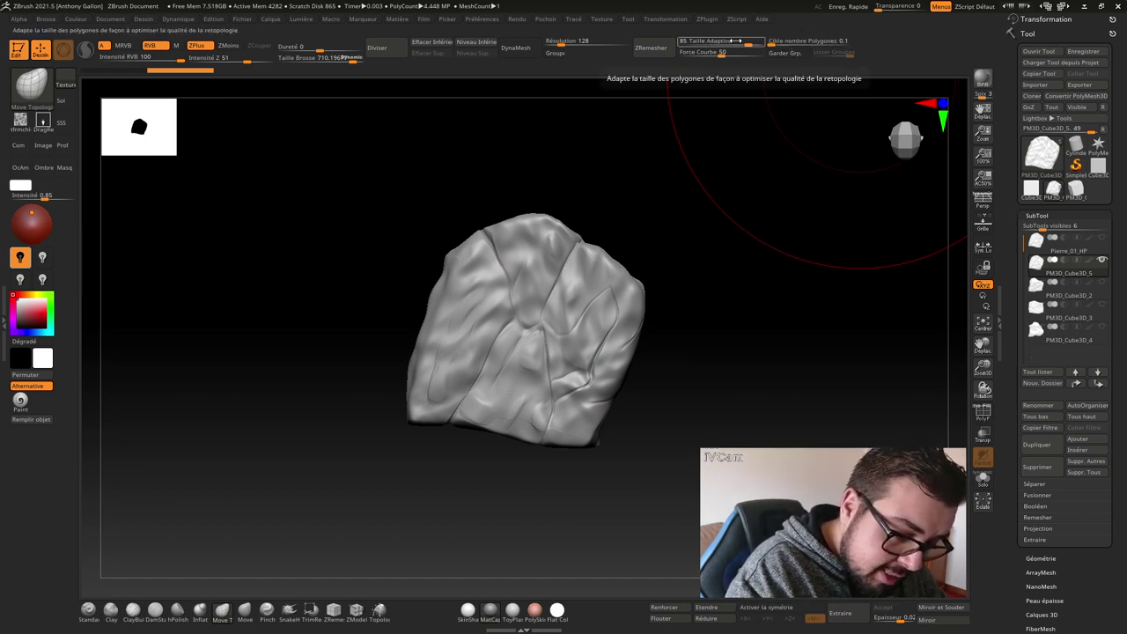
- Run ZRemesher on PM3D_Cube3D_5, reducing it to about 634 polygons
{"action": "left_click", "coordinate": [660, 54]}
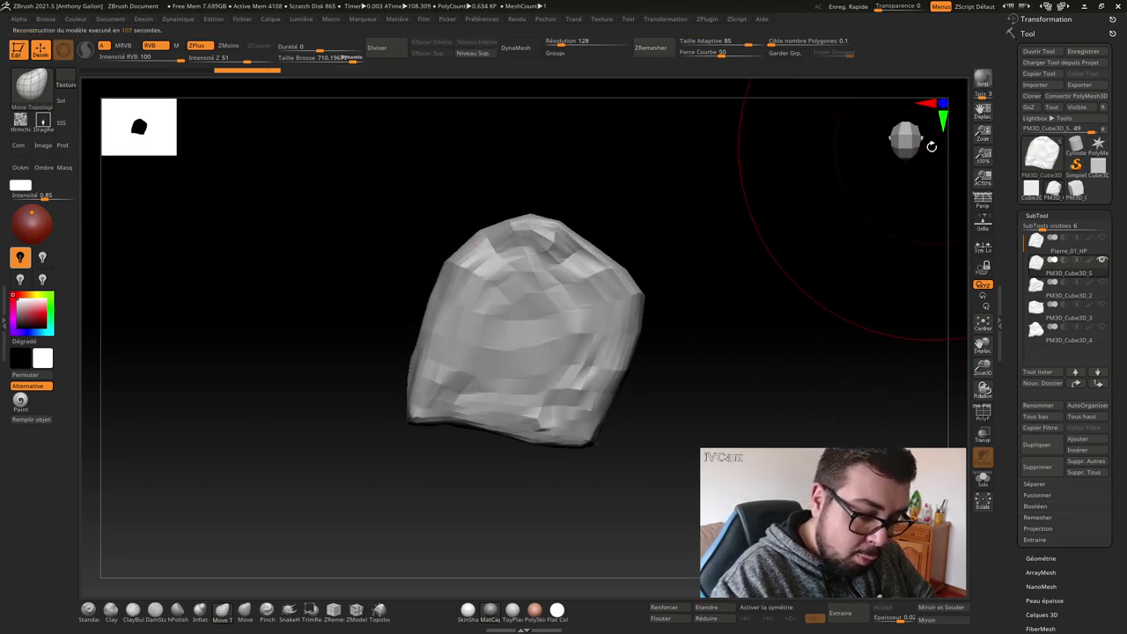
- Orbit the remeshed rock and toggle PolyF on and off to check its quad wireframe
{"action": "left_click_drag", "start_coordinate": [924, 136], "coordinate": [924, 137]}
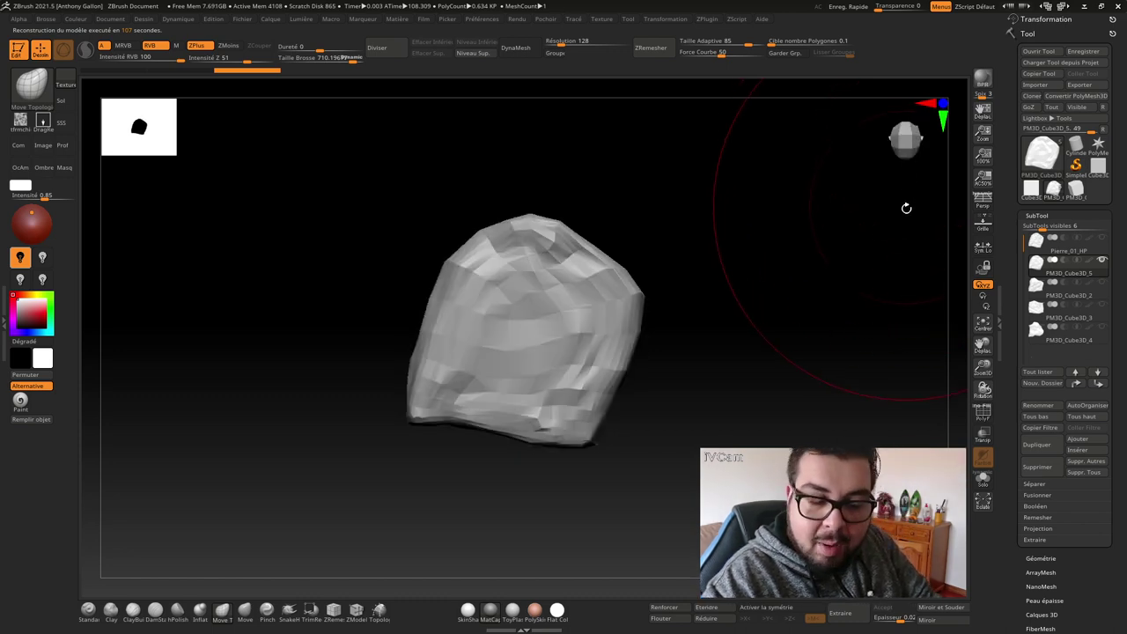
{"action": "key", "text": "s"}
{"action": "left_click_drag", "start_coordinate": [861, 247], "coordinate": [818, 249]}
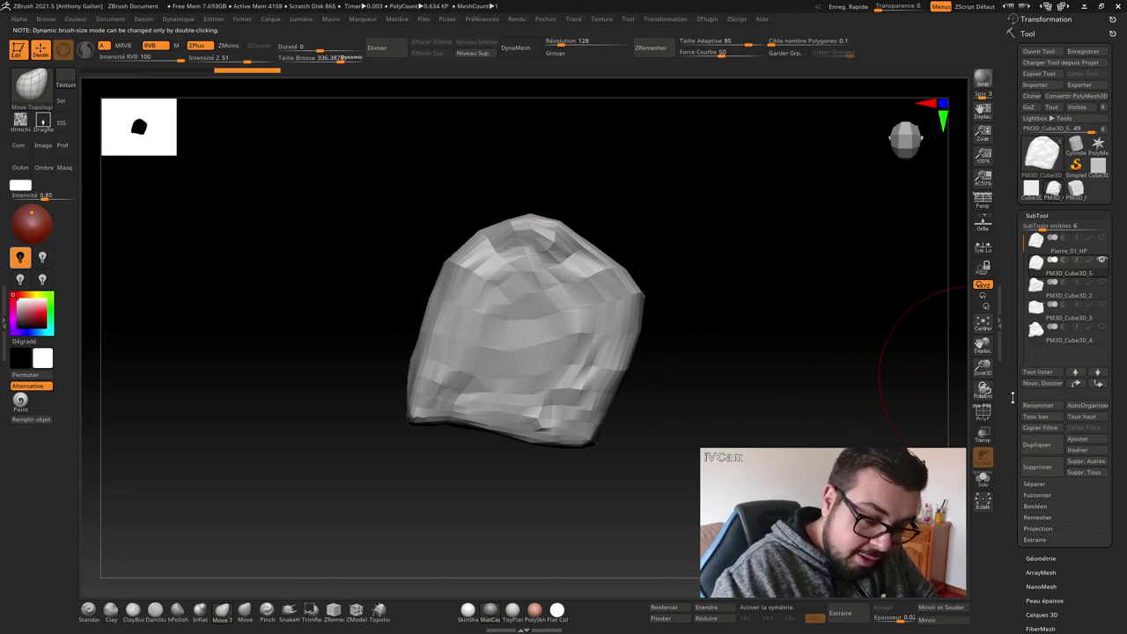
{"action": "left_click", "coordinate": [988, 417]}
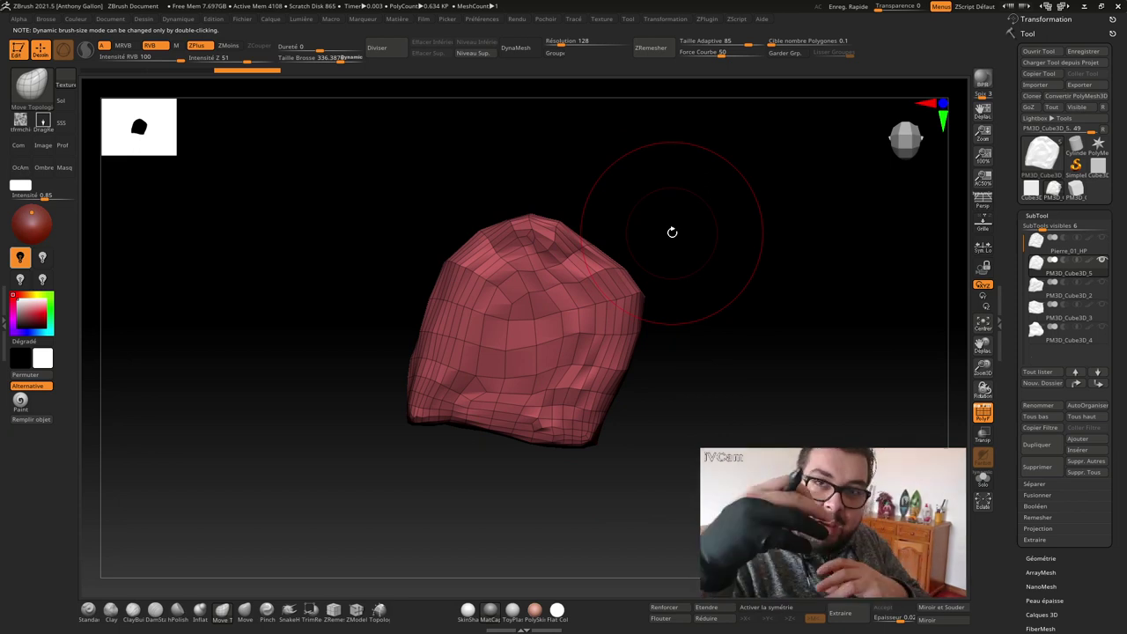
{"action": "left_click", "coordinate": [984, 412]}
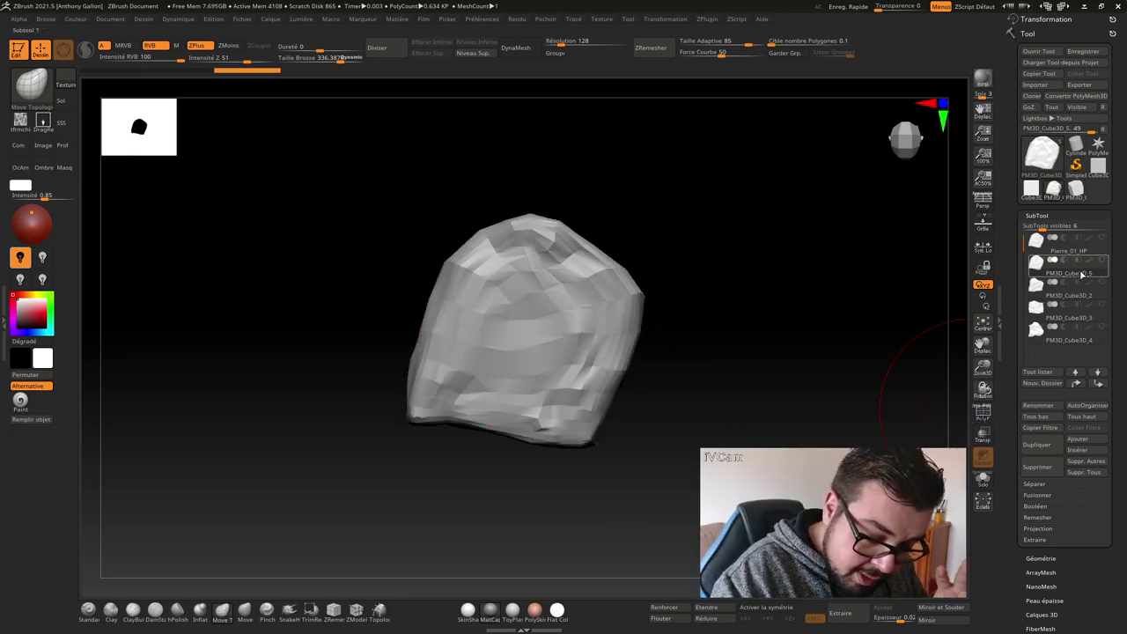
- Rename the remeshed copy PM3D_Cube3D_5 to Pierre_01_LP, correcting a mistyped digit
{"action": "left_click", "coordinate": [1046, 405]}
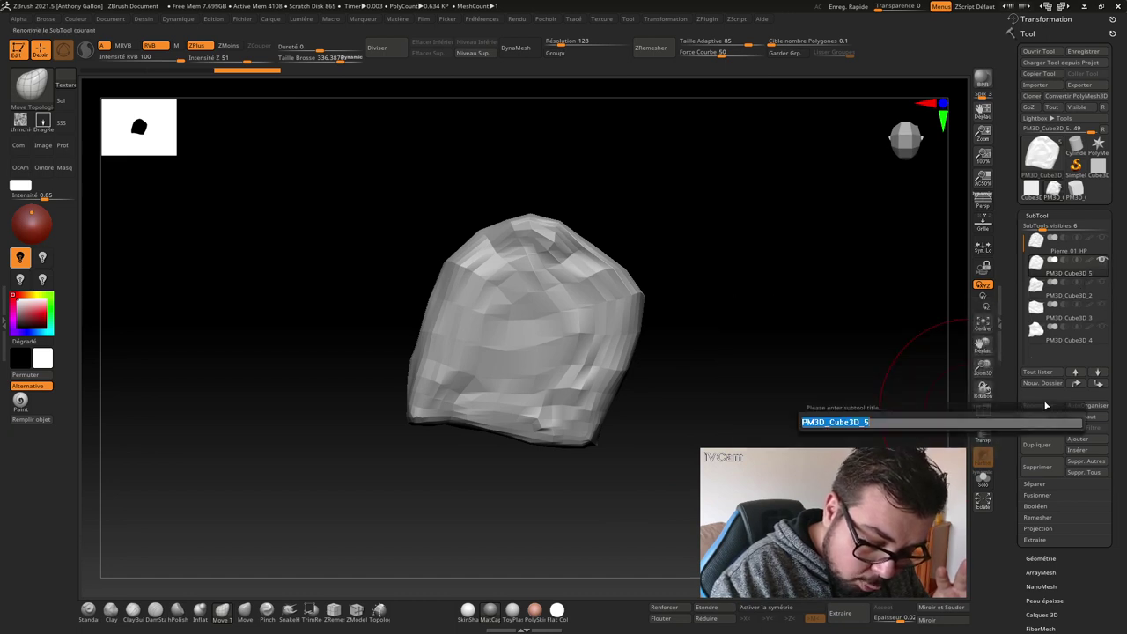
{"action": "type", "text": "P"}
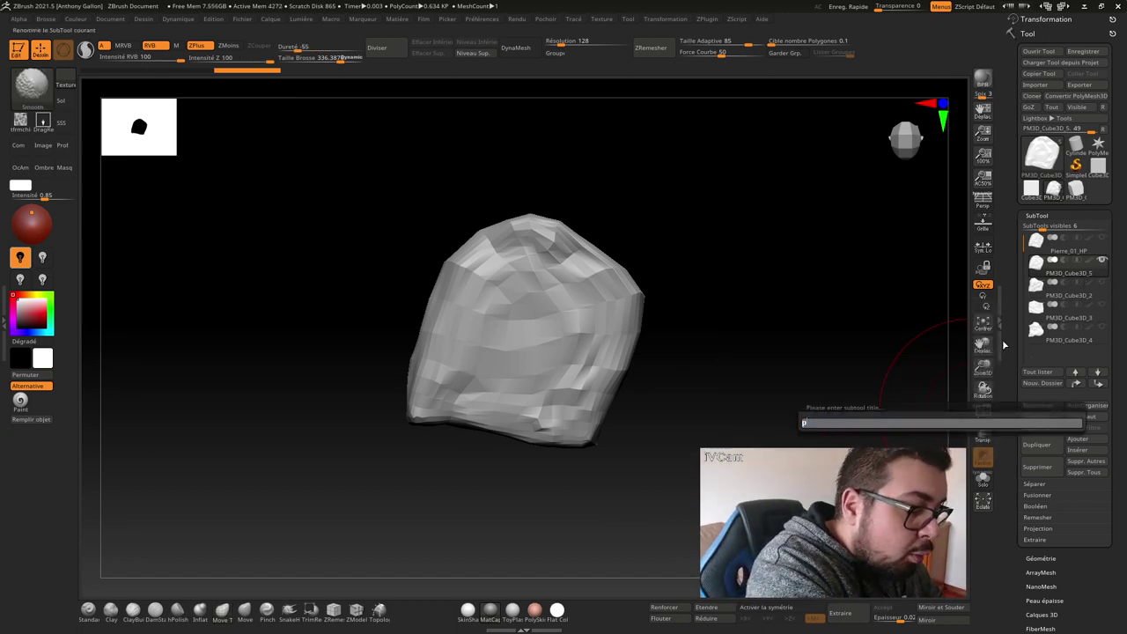
{"action": "type", "text": "ie"}
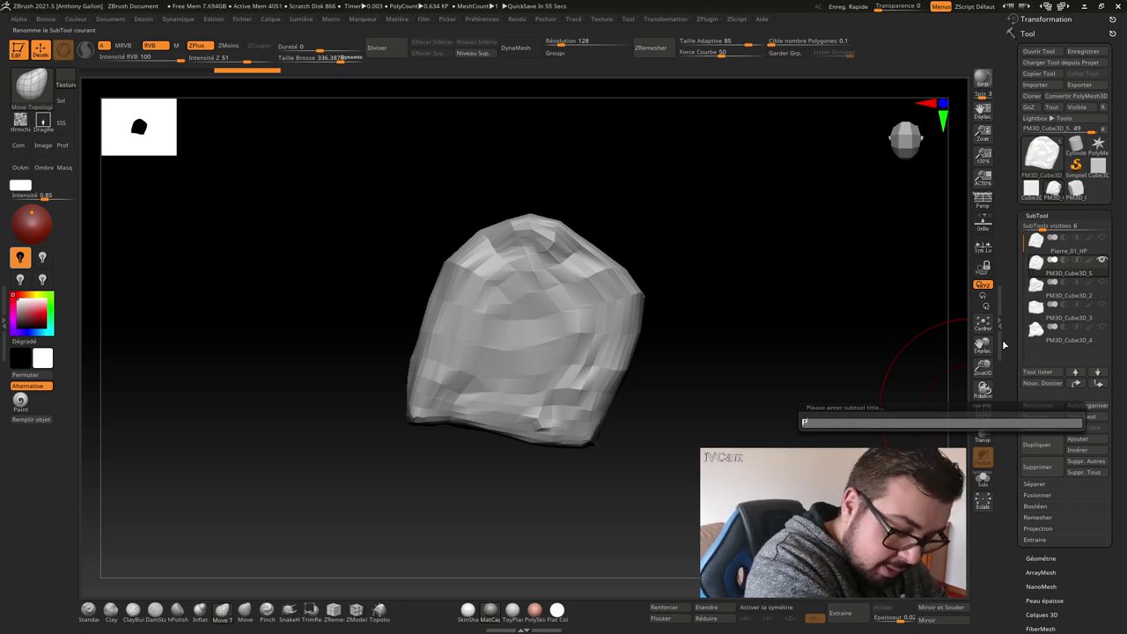
{"action": "type", "text": "ie"}
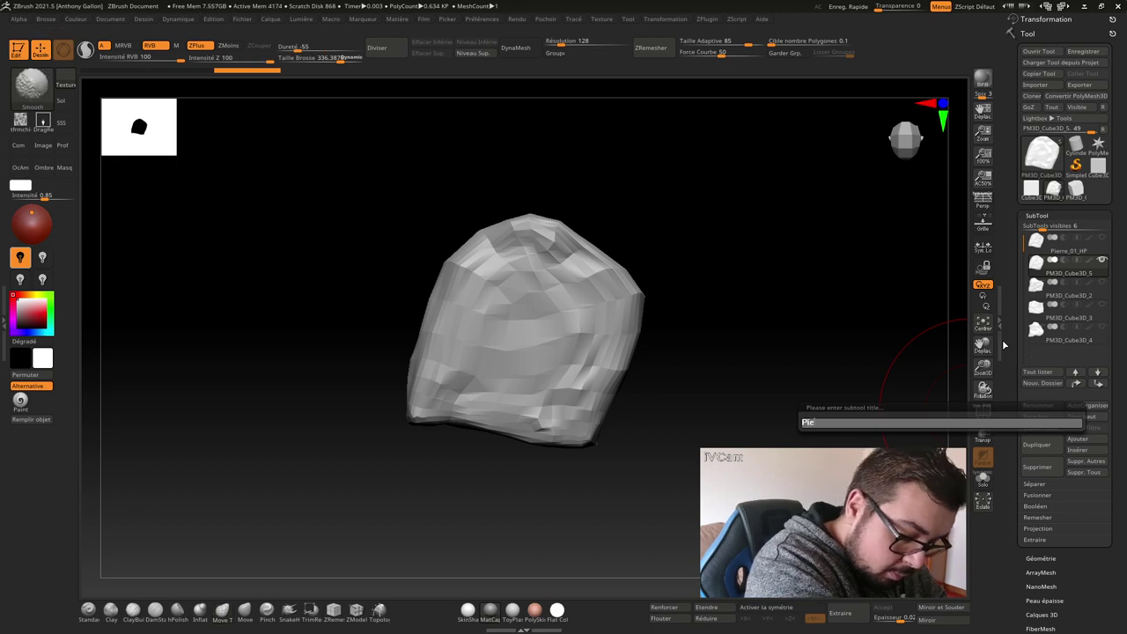
{"action": "type", "text": "rre8"}
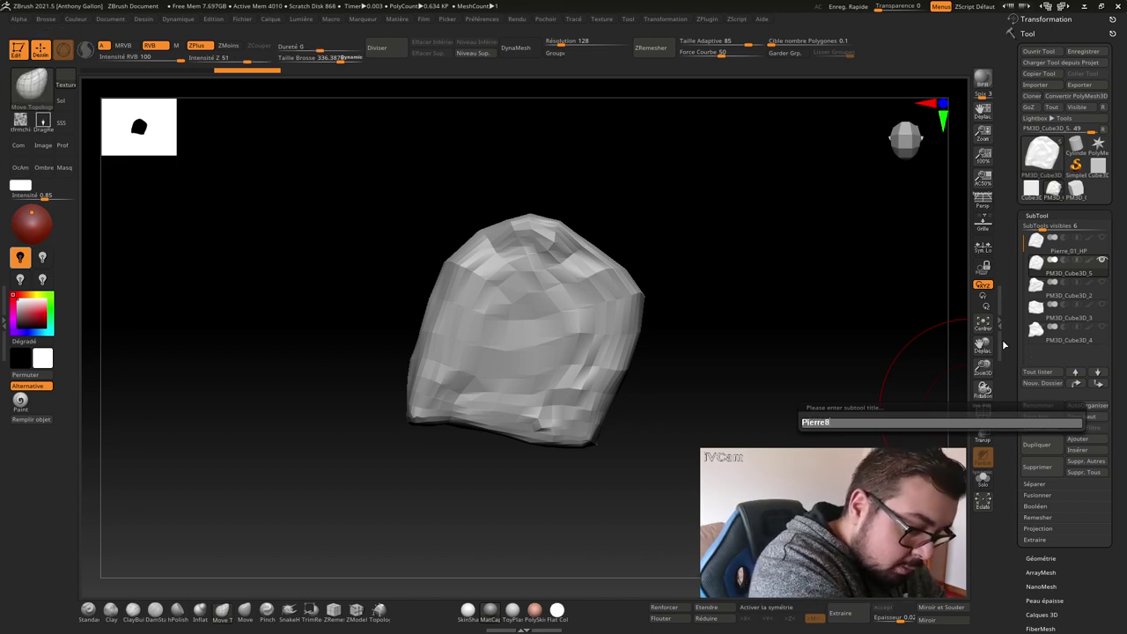
{"action": "key", "text": "BackSpace"}
{"action": "type", "text": "_"}
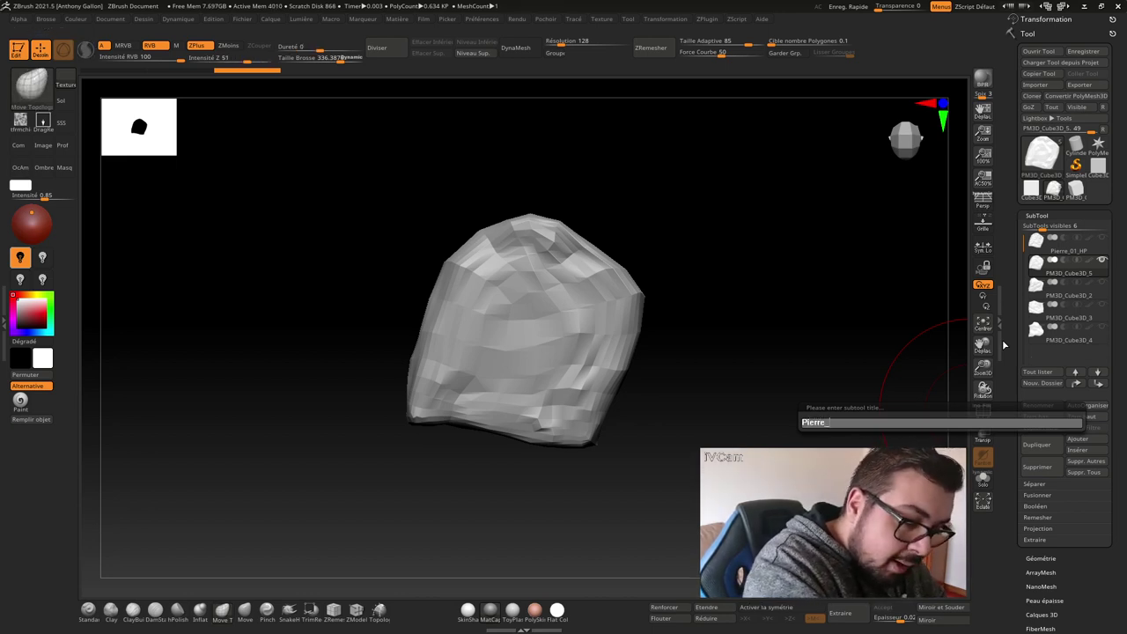
{"action": "type", "text": "8"}
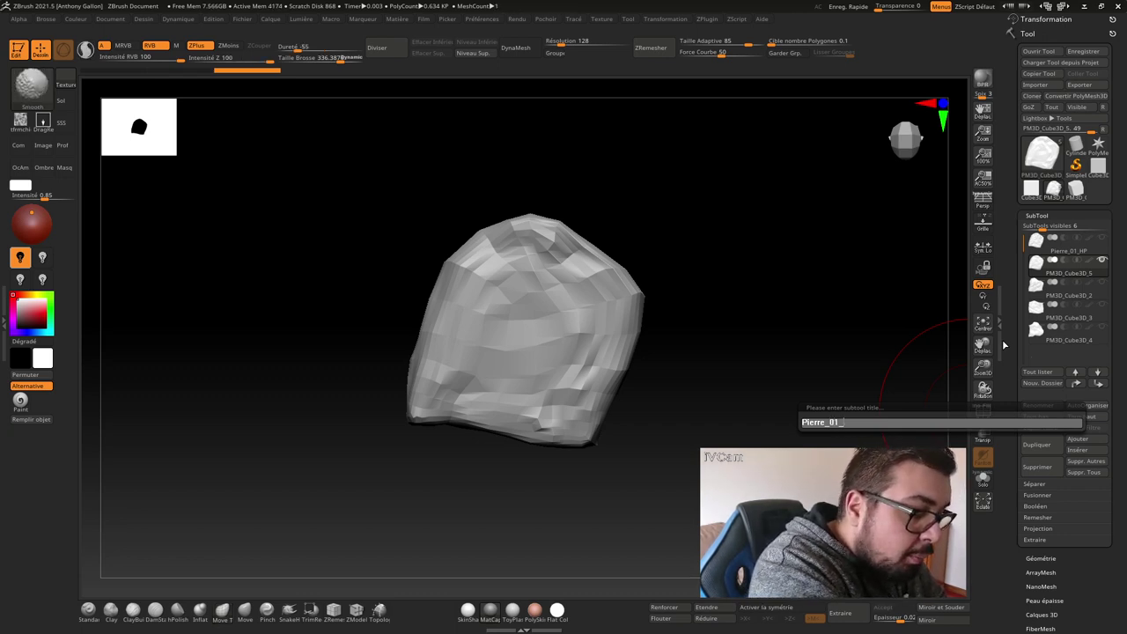
{"action": "type", "text": "_LP"}
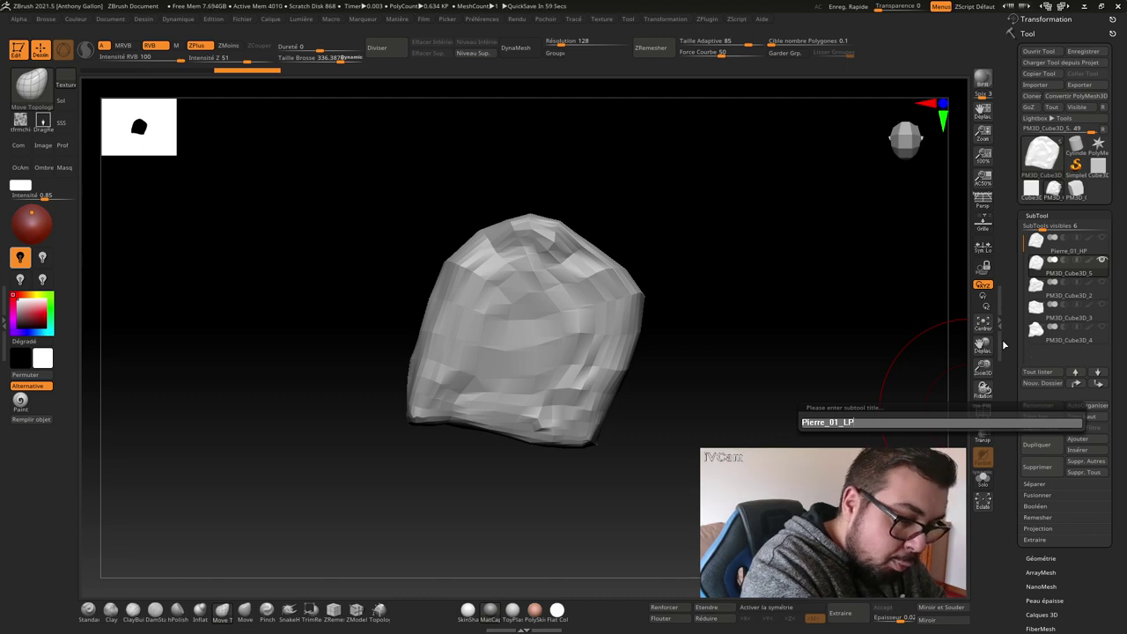
{"action": "key", "text": "Return"}
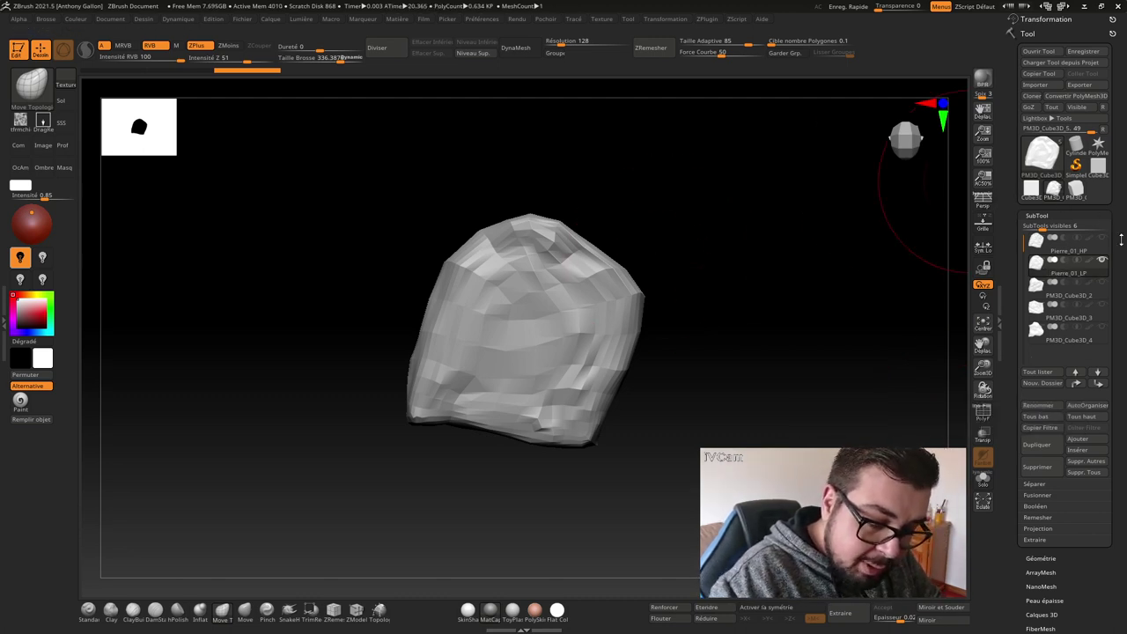
{"action": "mouse_move", "coordinate": [1099, 227]}
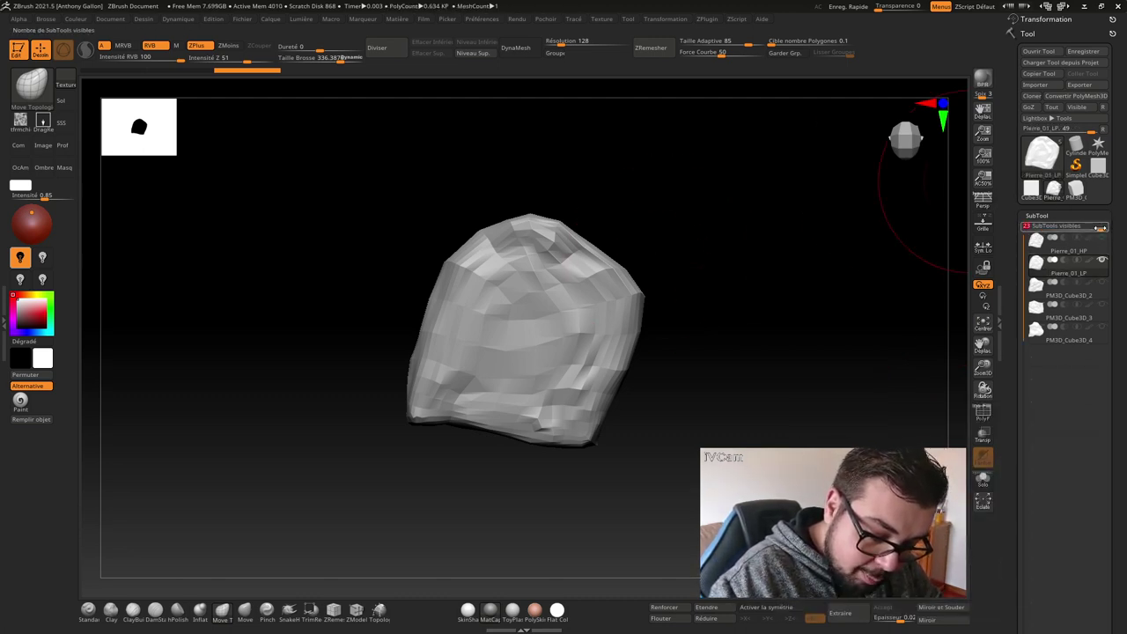
- Show the PM3D_Cube3D_2 rock in the viewport and make it the active subtool
{"action": "left_click_drag", "start_coordinate": [1099, 227], "coordinate": [1046, 227]}
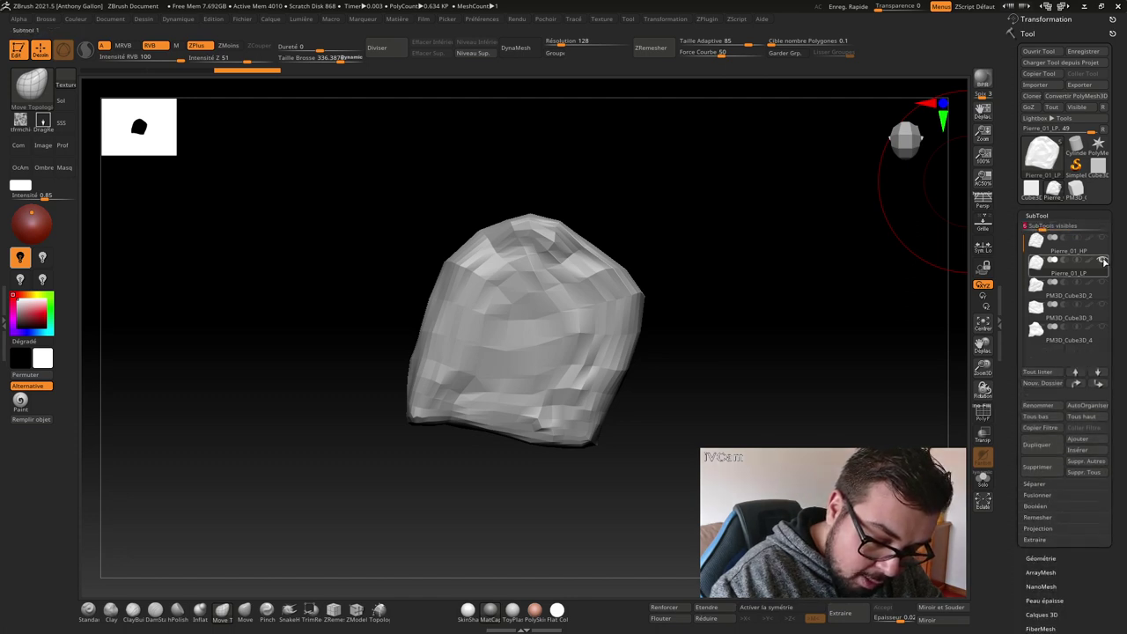
{"action": "left_click", "coordinate": [1100, 282]}
{"action": "mouse_move", "coordinate": [1070, 273]}
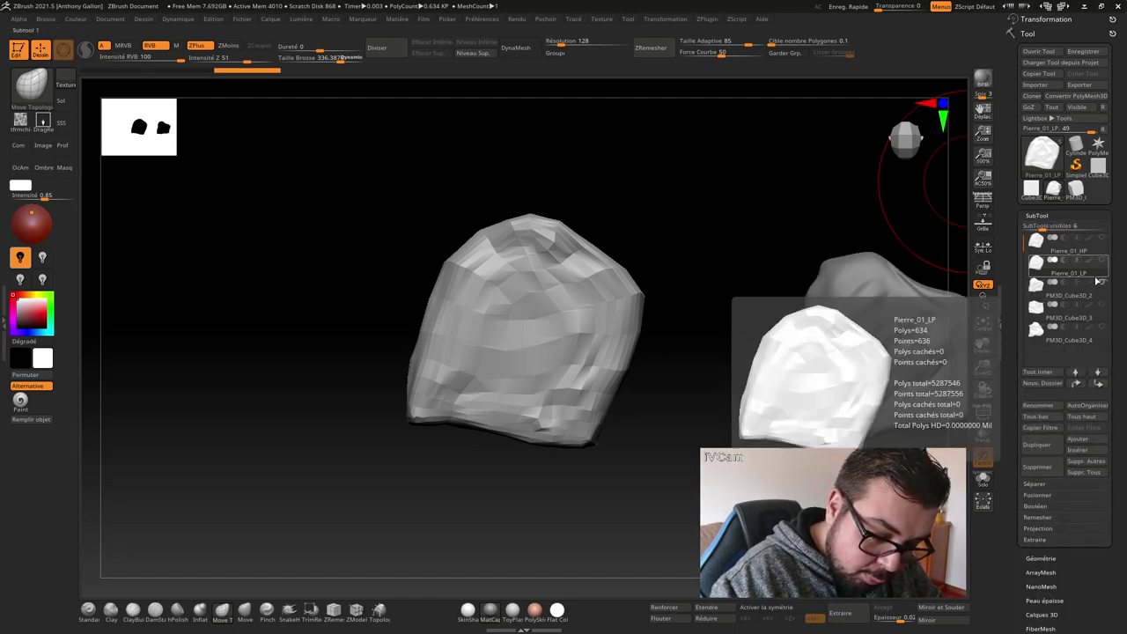
{"action": "left_click", "coordinate": [1079, 296]}
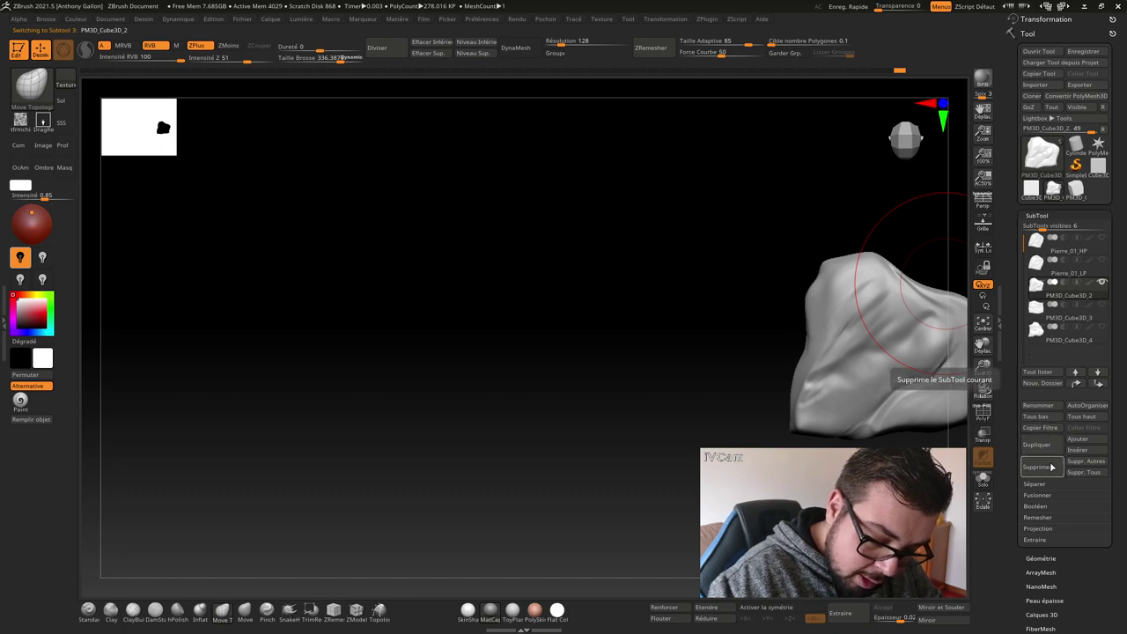
- Rename the PM3D_Cube3D_2 subtool to Pierre_02_HP
{"action": "left_click", "coordinate": [1038, 405]}
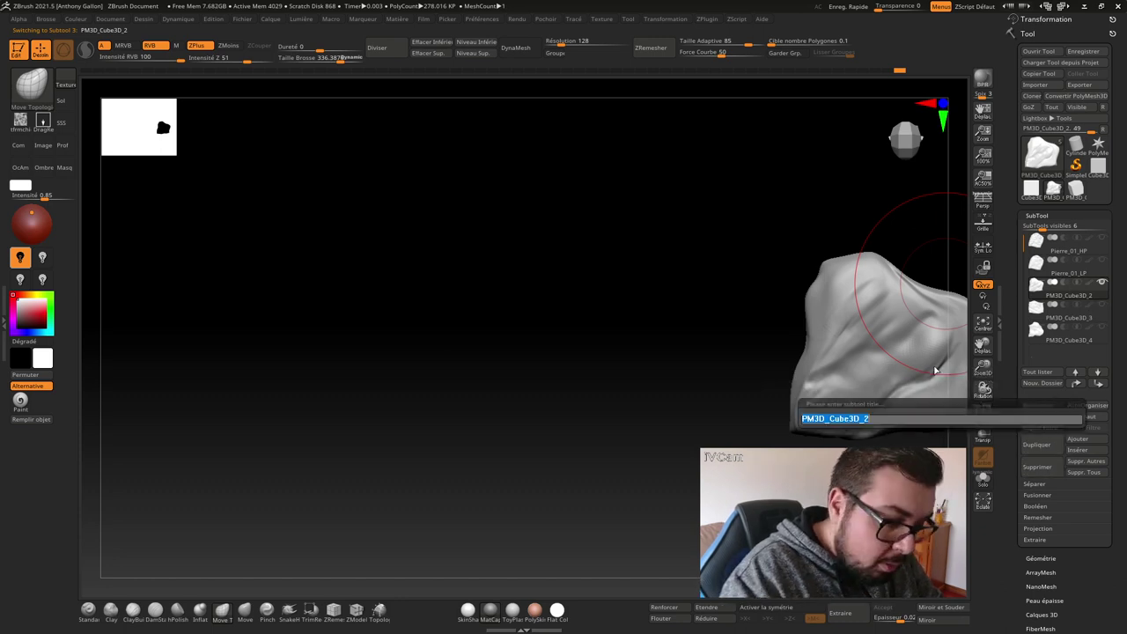
{"action": "type", "text": "pE"}
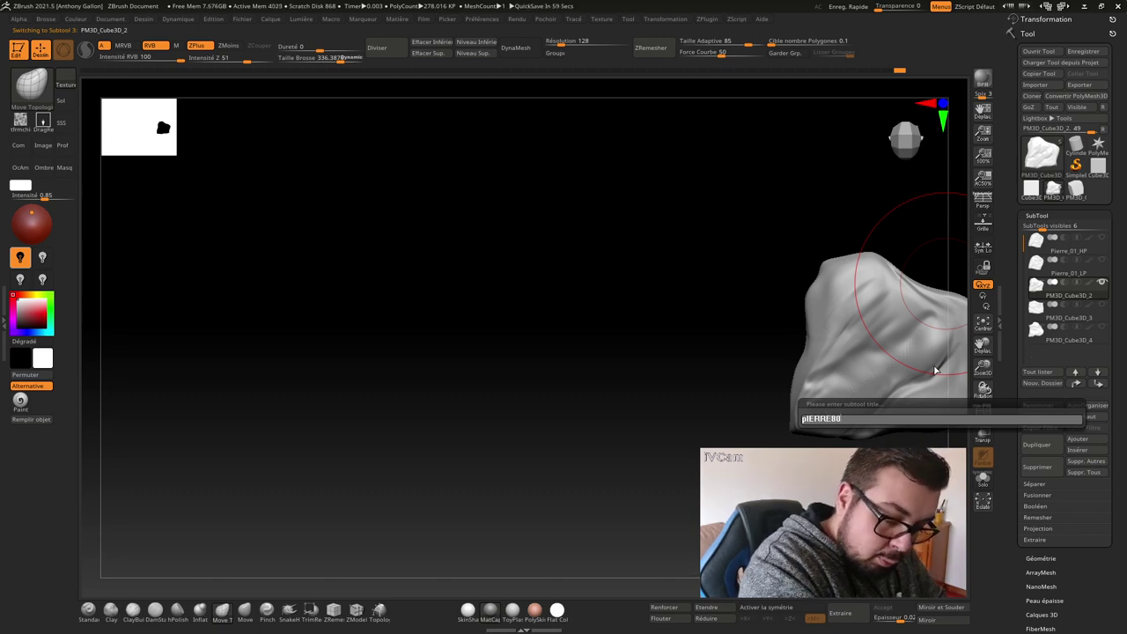
{"action": "key", "text": "BackSpace"}
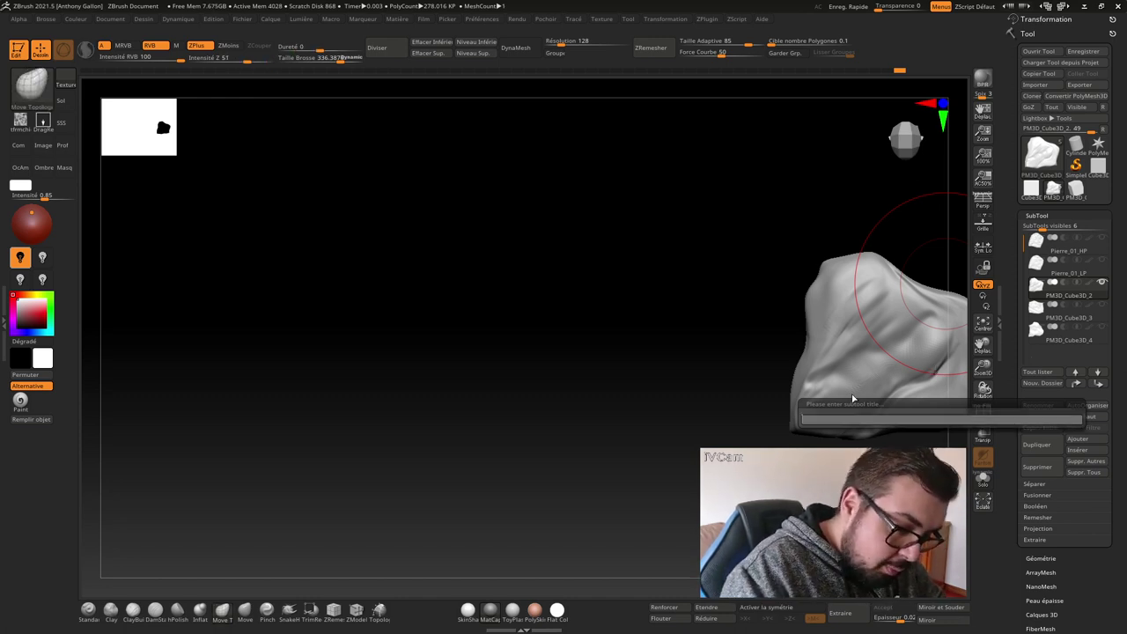
{"action": "key", "text": "shift"}
{"action": "type", "text": "Pierre"}
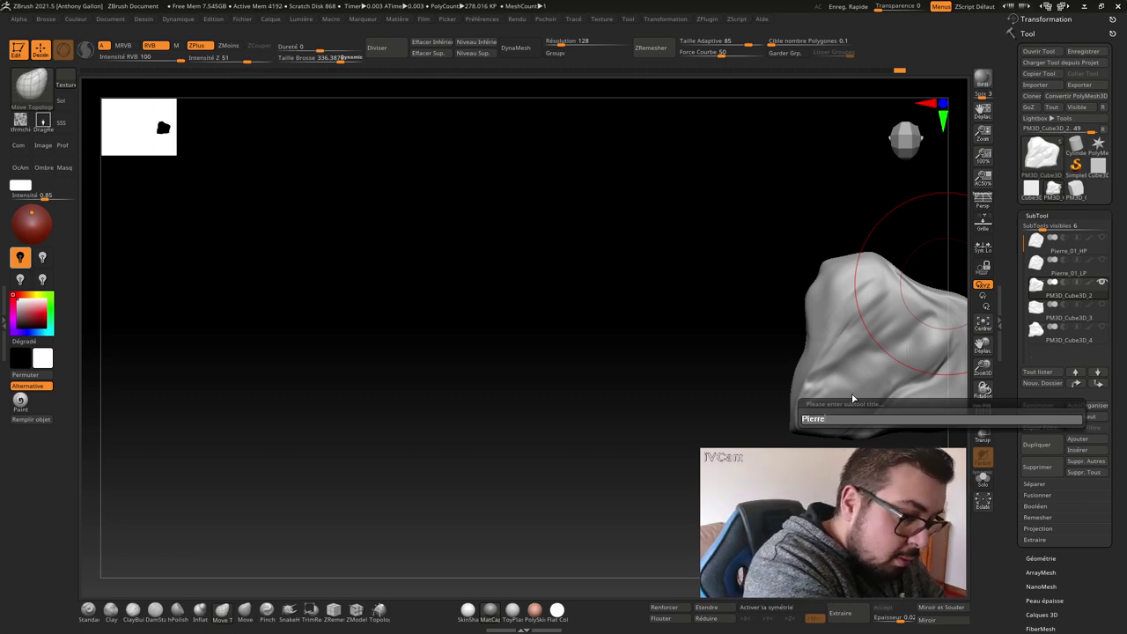
{"action": "type", "text": "_02"}
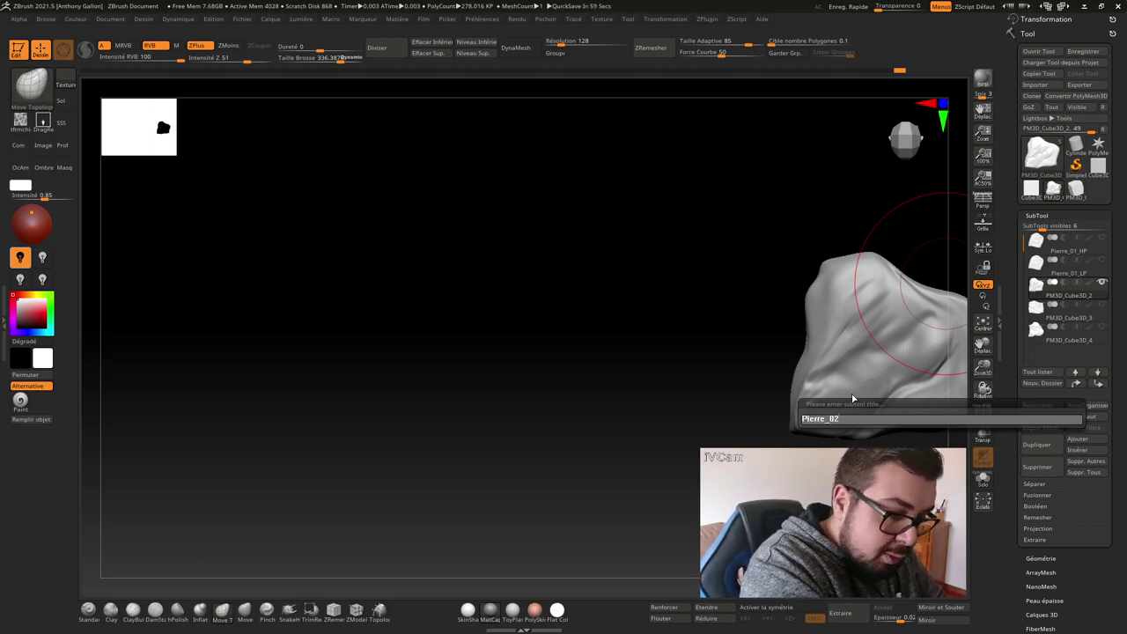
{"action": "type", "text": "_"}
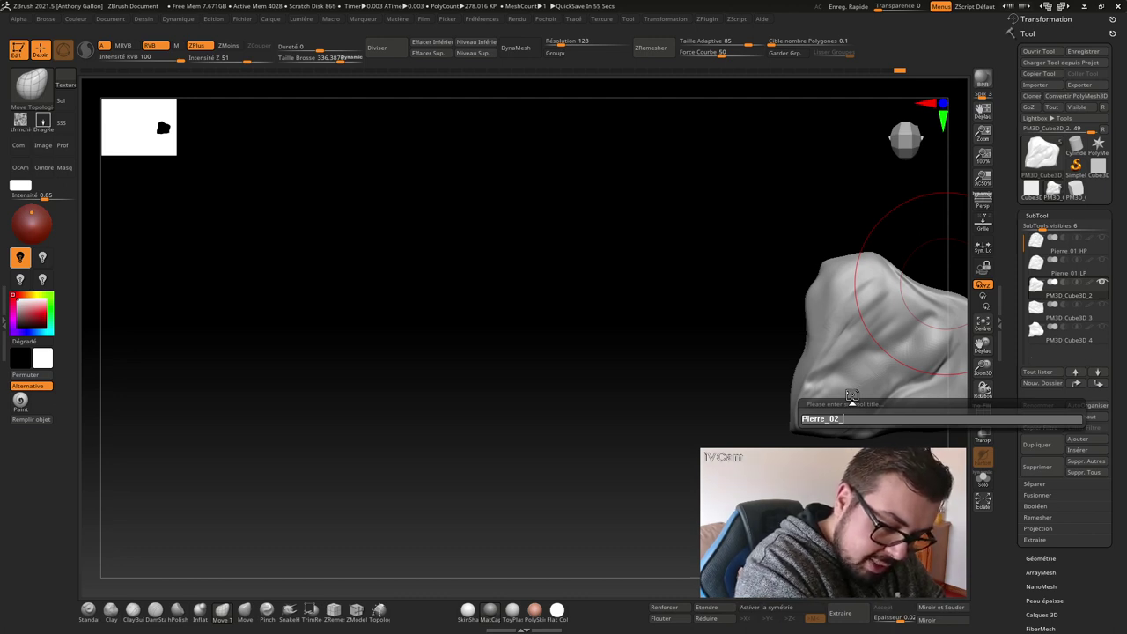
{"action": "key", "text": "shift"}
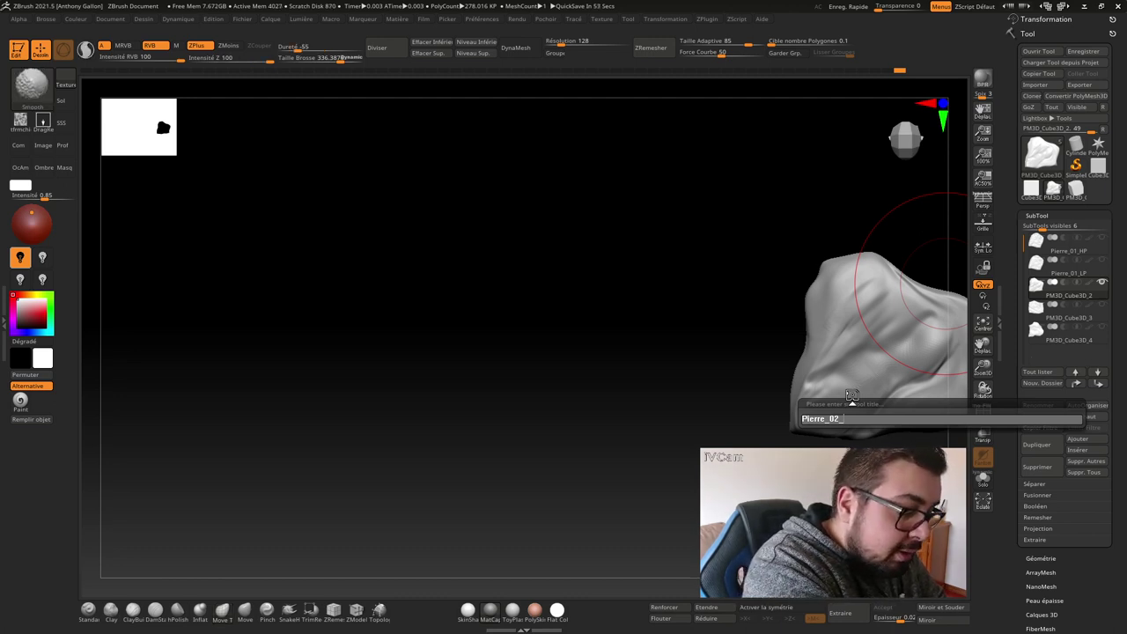
{"action": "type", "text": "GP"}
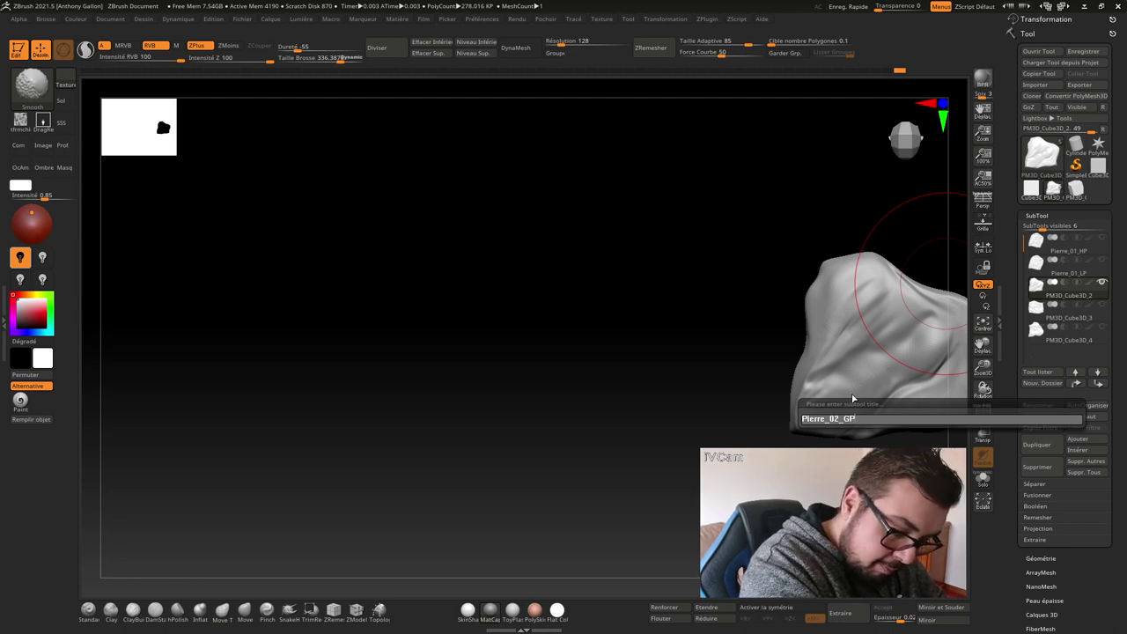
{"action": "key", "text": "BackSpace"}
{"action": "key", "text": "BackSpace"}
{"action": "type", "text": "HP"}
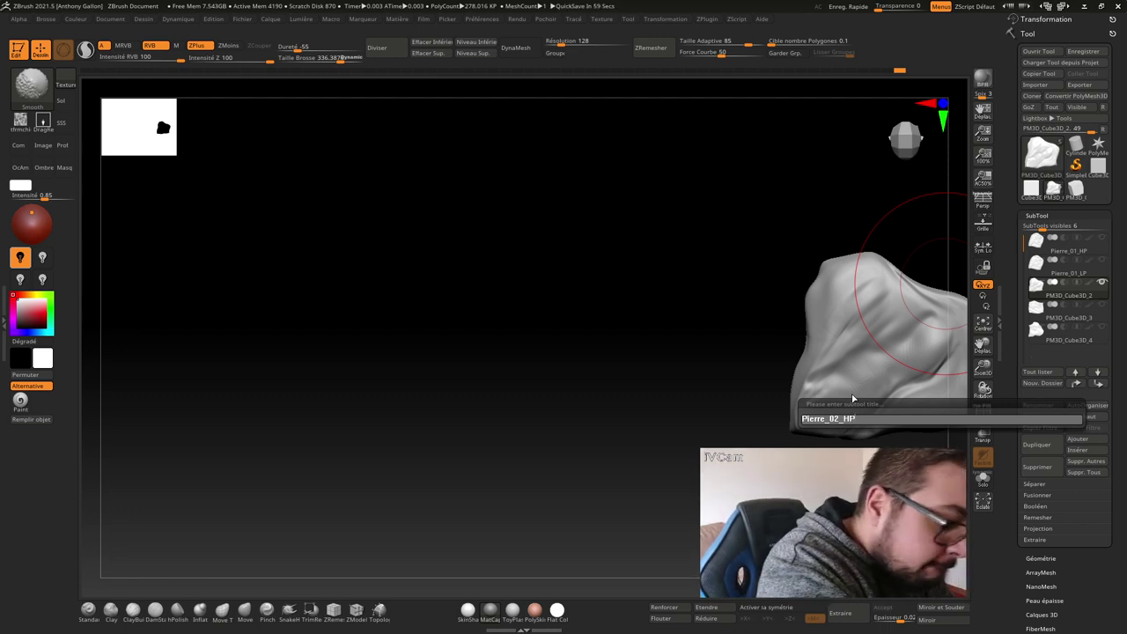
{"action": "key", "text": "Return"}
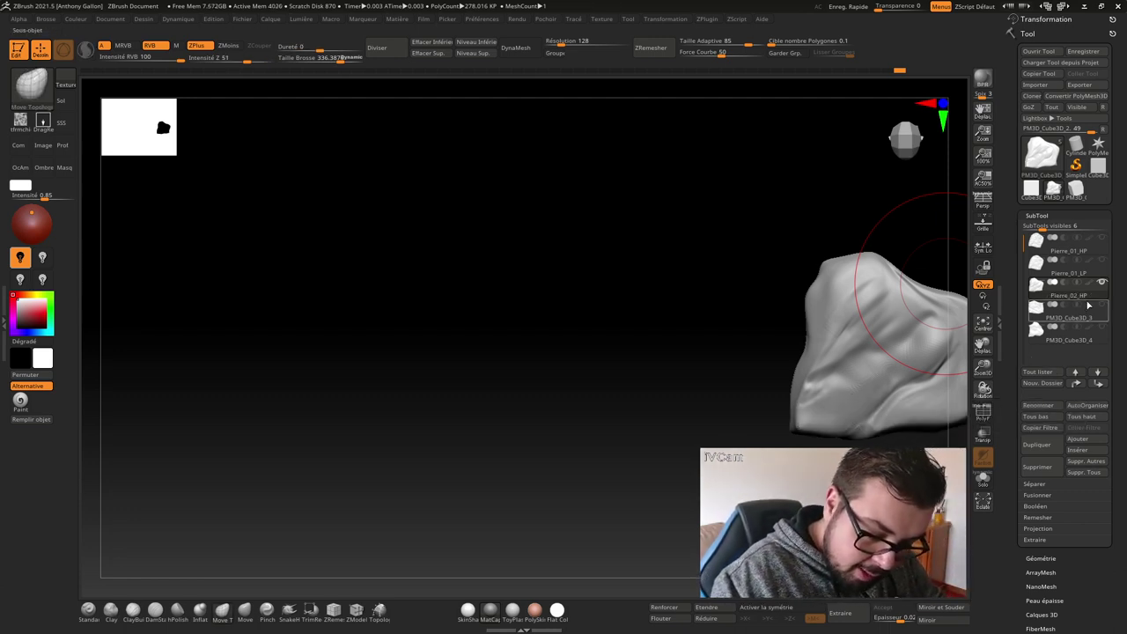
- Duplicate Pierre_02_HP, hide the original, and ZRemesh the copy into a low-poly mesh
{"action": "left_click", "coordinate": [1036, 443]}
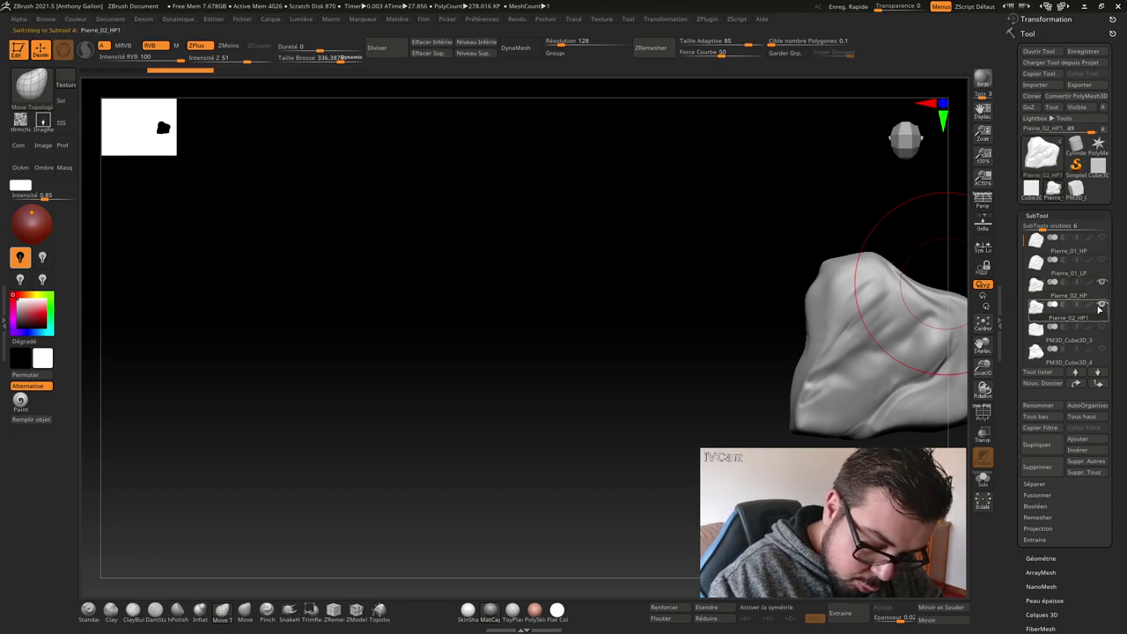
{"action": "left_click", "coordinate": [1101, 305]}
{"action": "mouse_move", "coordinate": [1068, 306]}
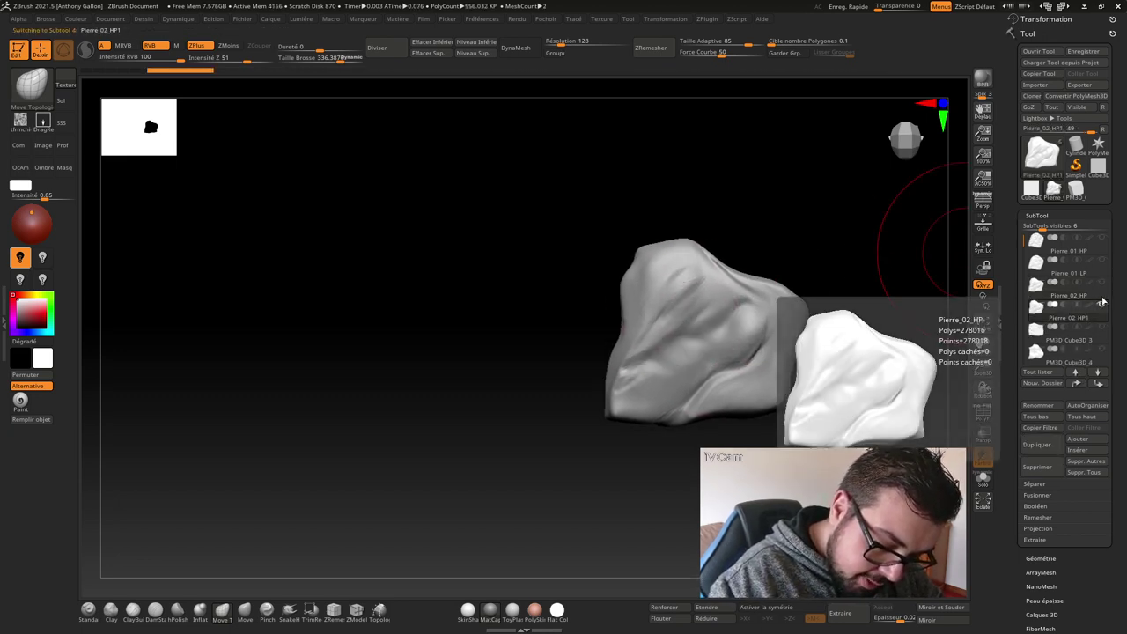
{"action": "left_click", "coordinate": [1101, 303]}
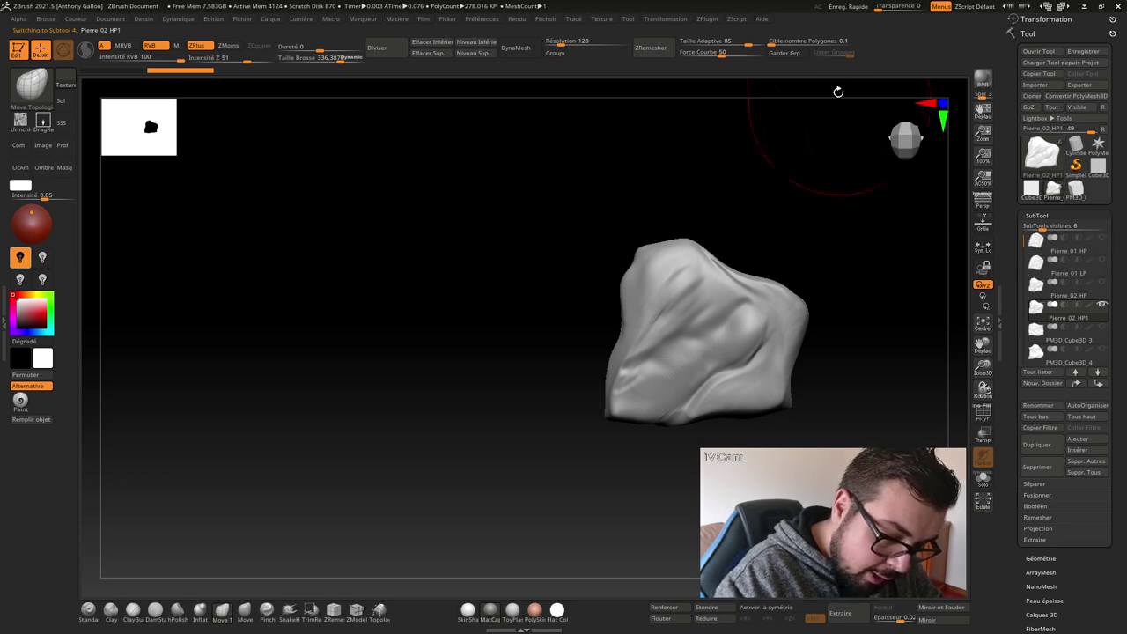
{"action": "left_click", "coordinate": [656, 48]}
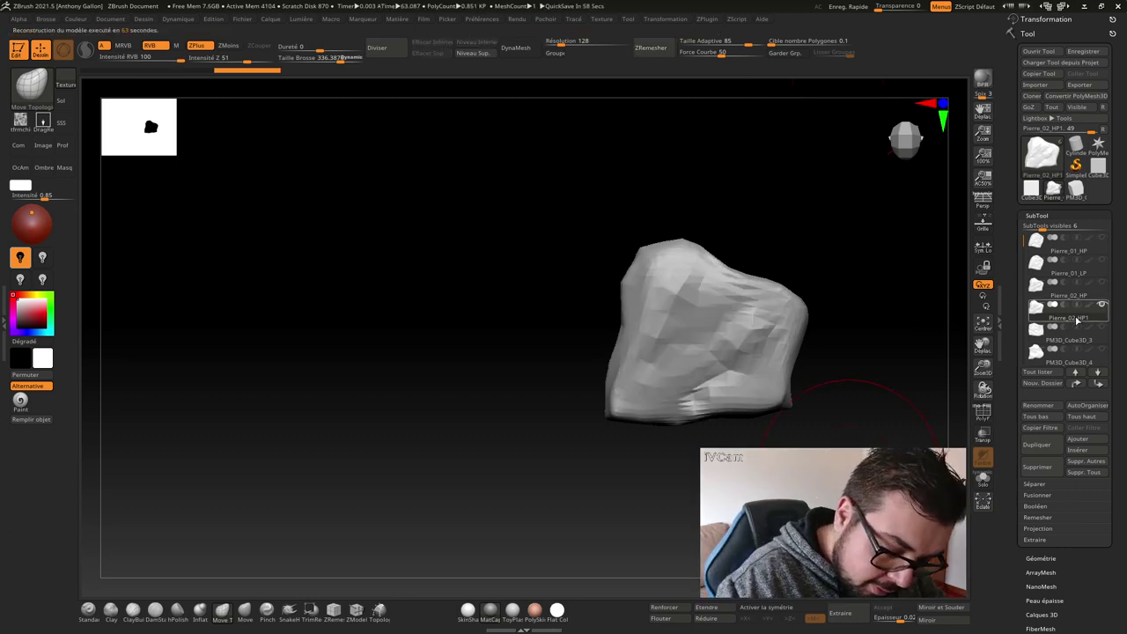
- Rename the remeshed copy from Pierre_02_HP1 to Pierre_02_LP
{"action": "left_click", "coordinate": [1038, 405]}
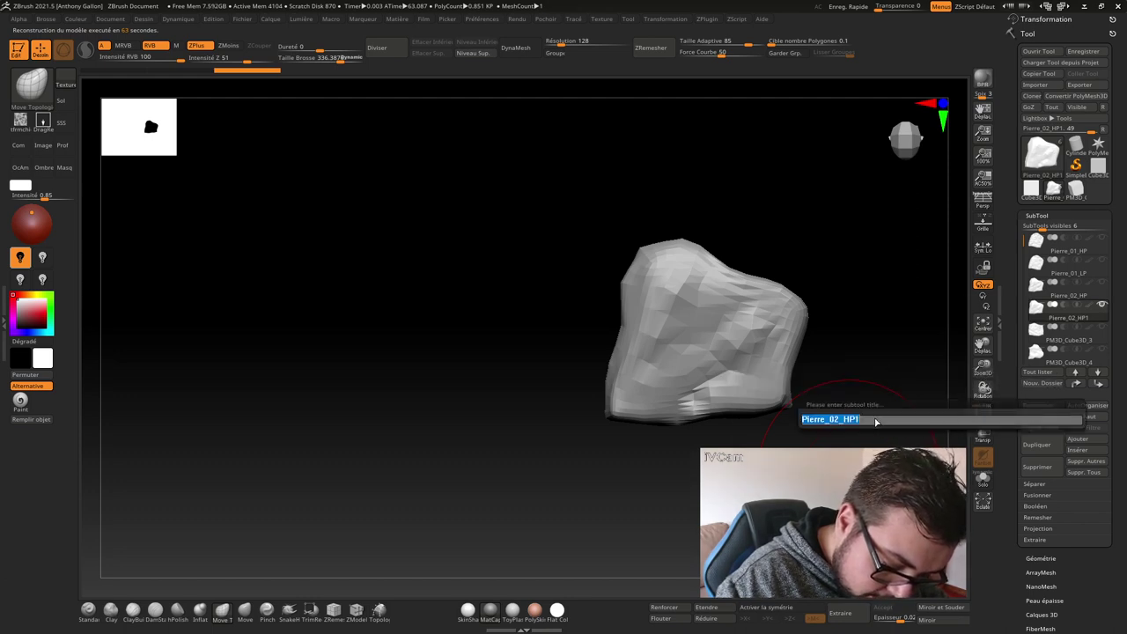
{"action": "key", "text": "BackSpace"}
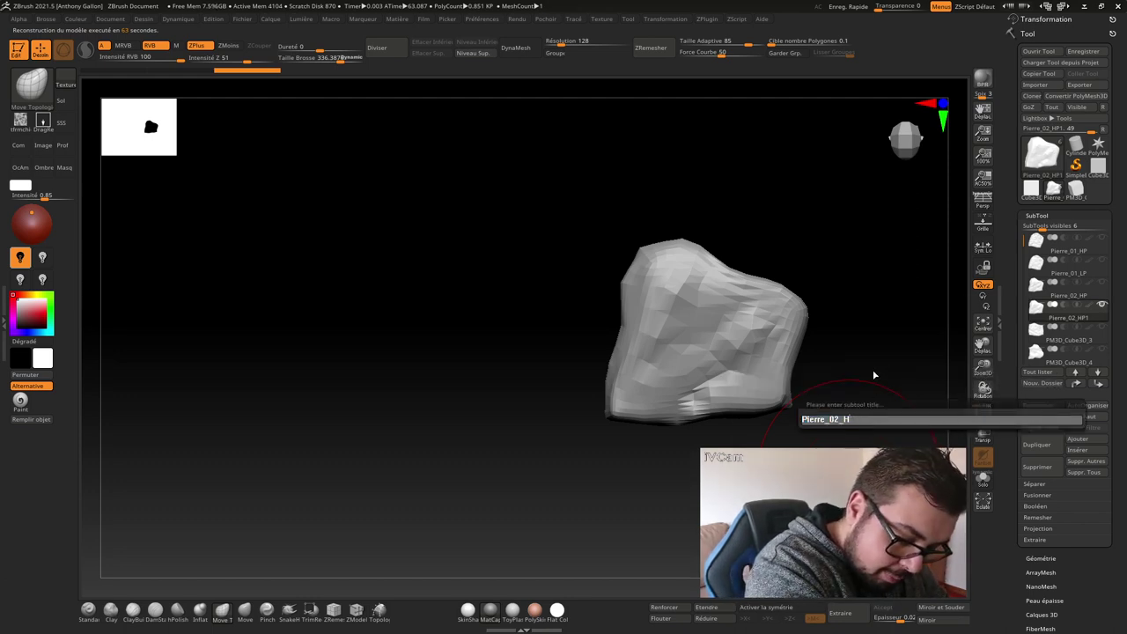
{"action": "type", "text": "L"}
{"action": "type", "text": "P"}
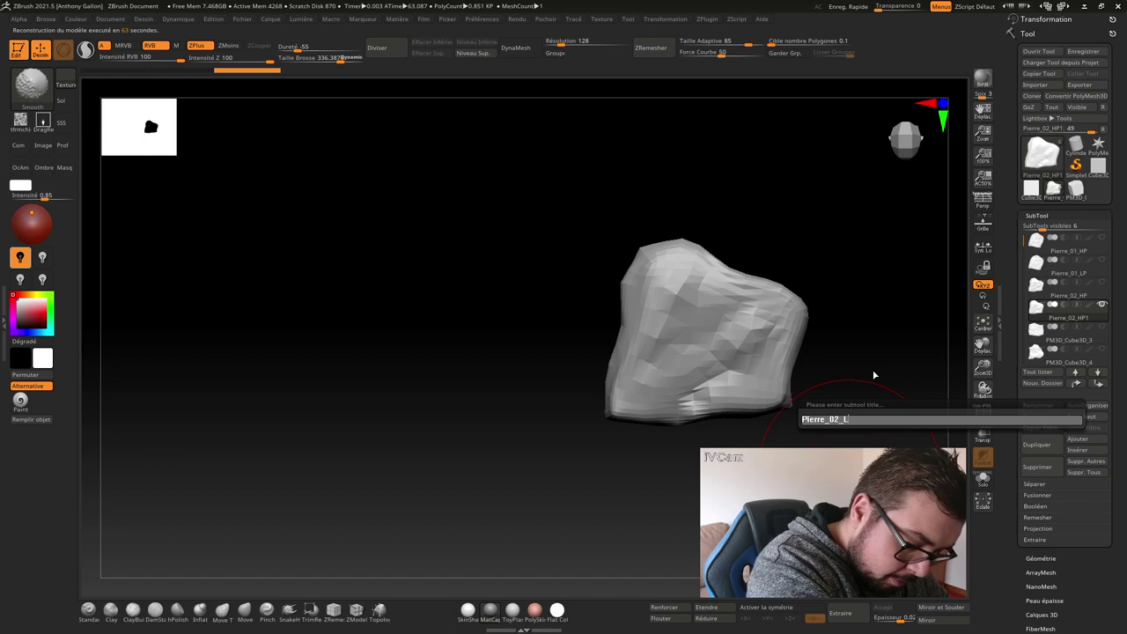
{"action": "key", "text": "Return"}
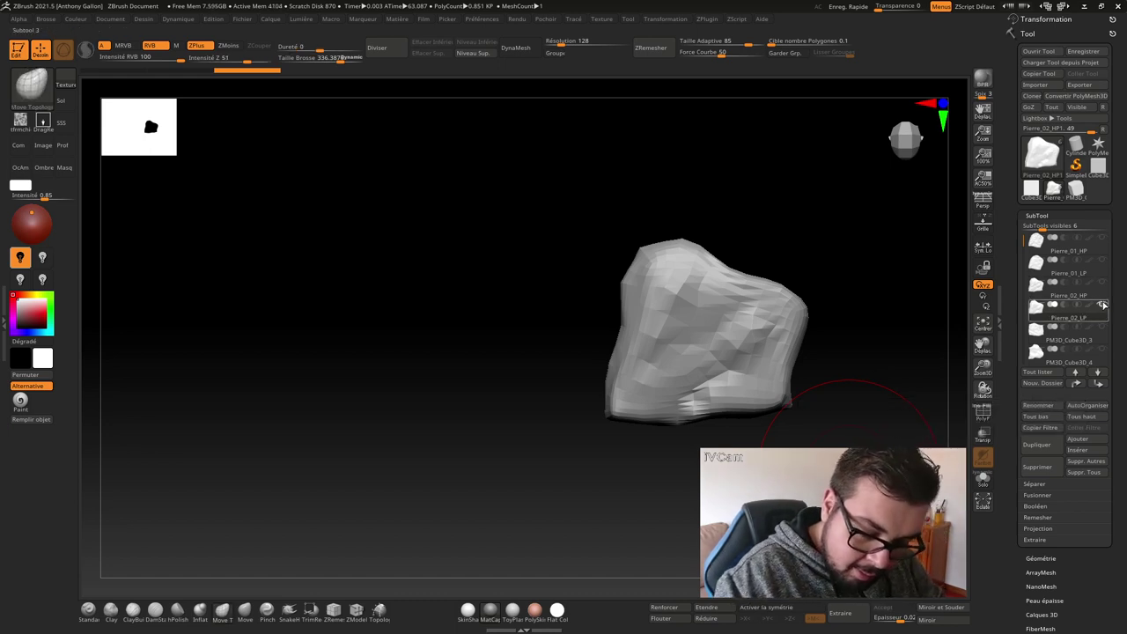
- Select and show PM3D_Cube3D_3, rename it Pieere_03_HP, and duplicate it with Ctrl+Shift+D
{"action": "left_click", "coordinate": [1107, 333]}
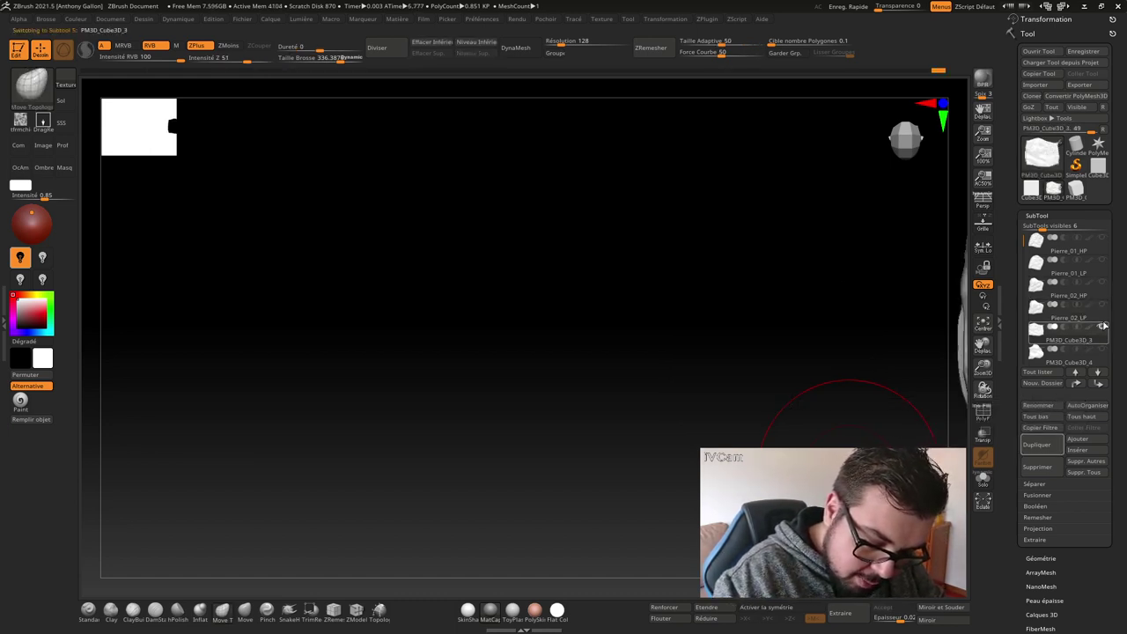
{"action": "left_click", "coordinate": [1101, 328]}
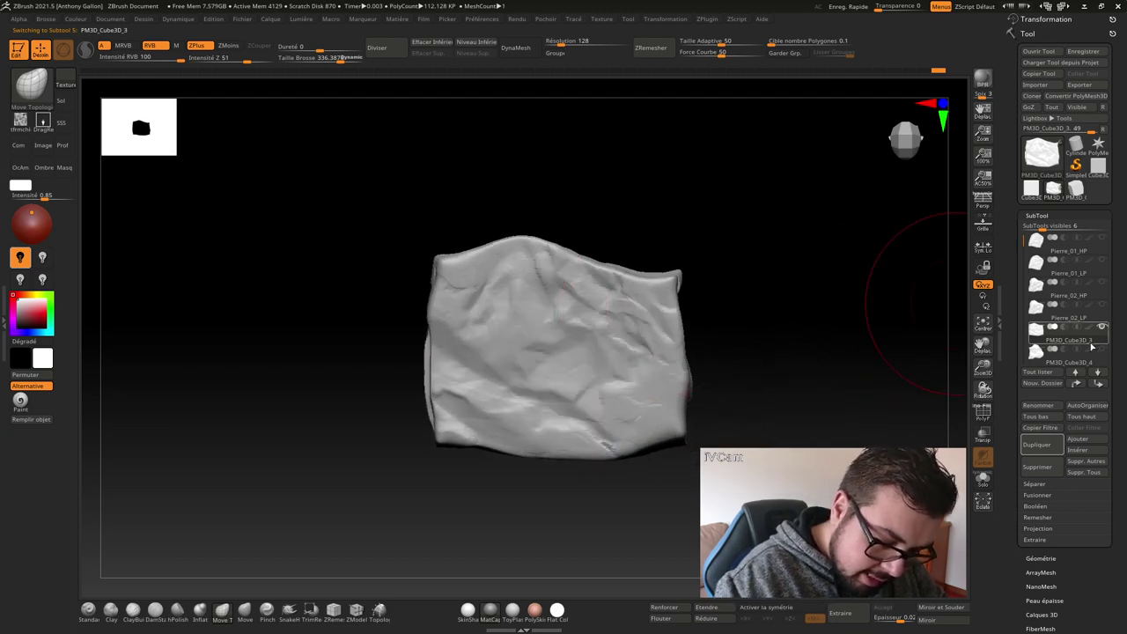
{"action": "left_click", "coordinate": [1052, 404]}
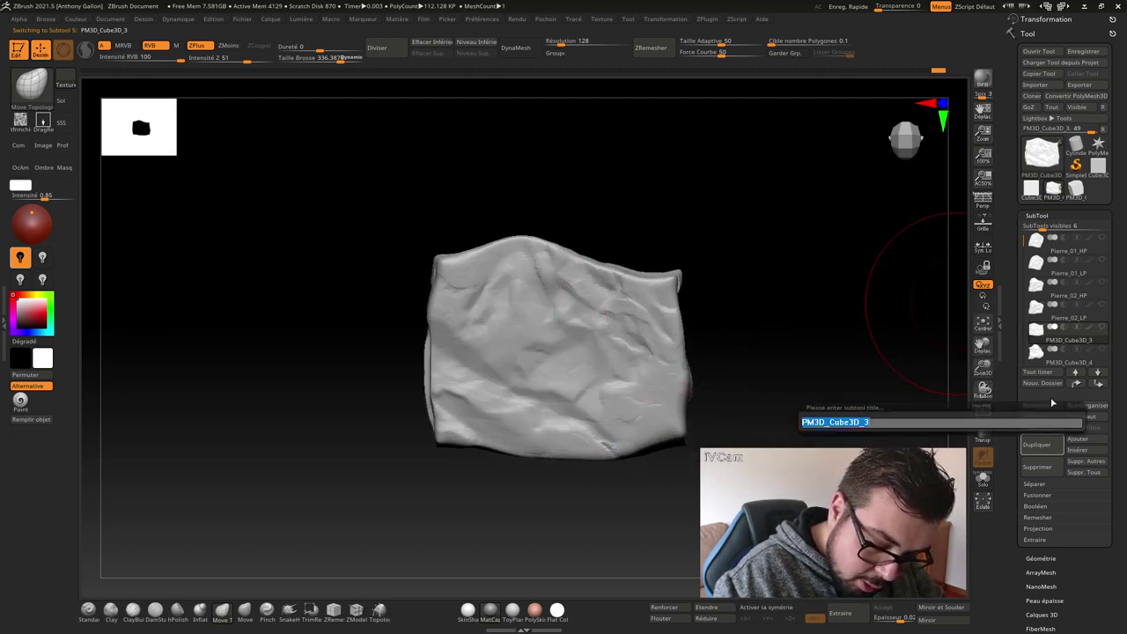
{"action": "type", "text": "Piee"}
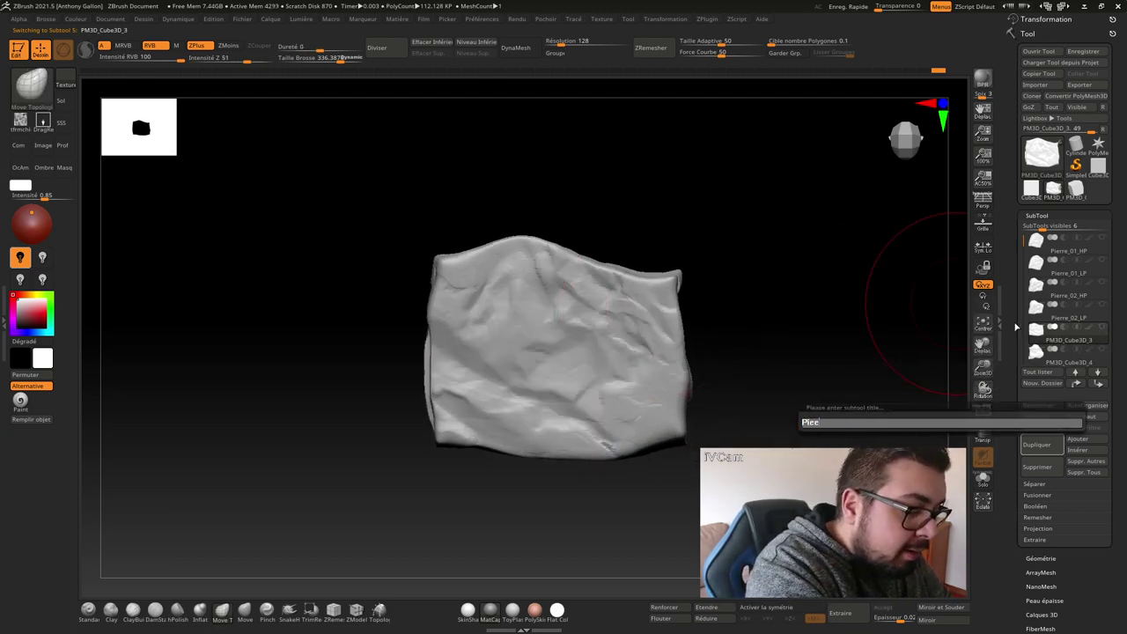
{"action": "type", "text": "_03"}
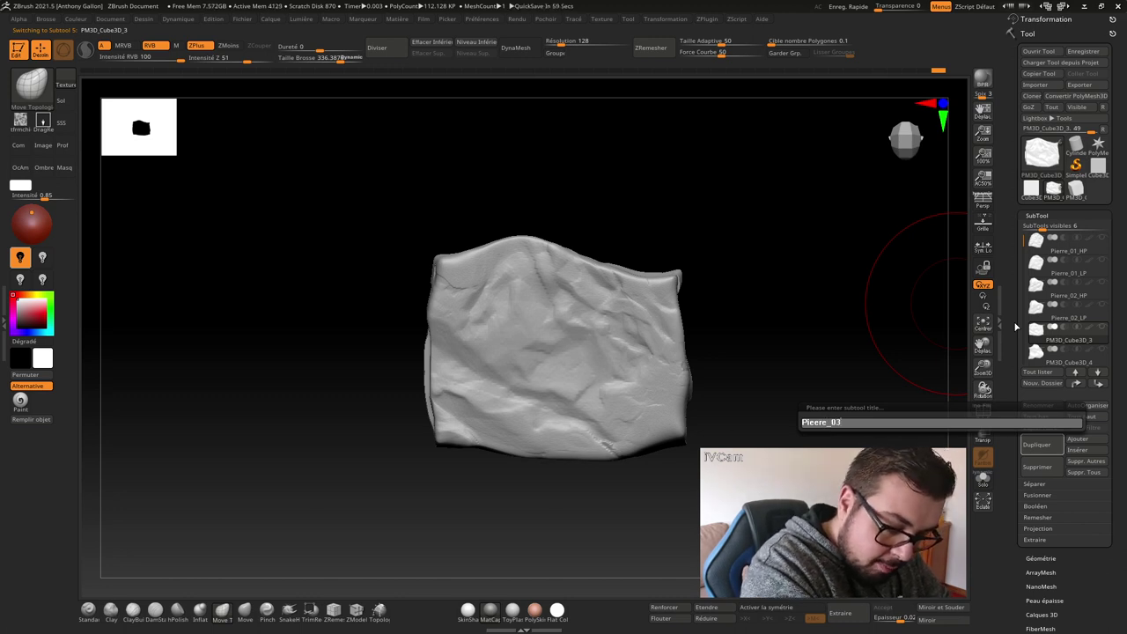
{"action": "type", "text": "8G"}
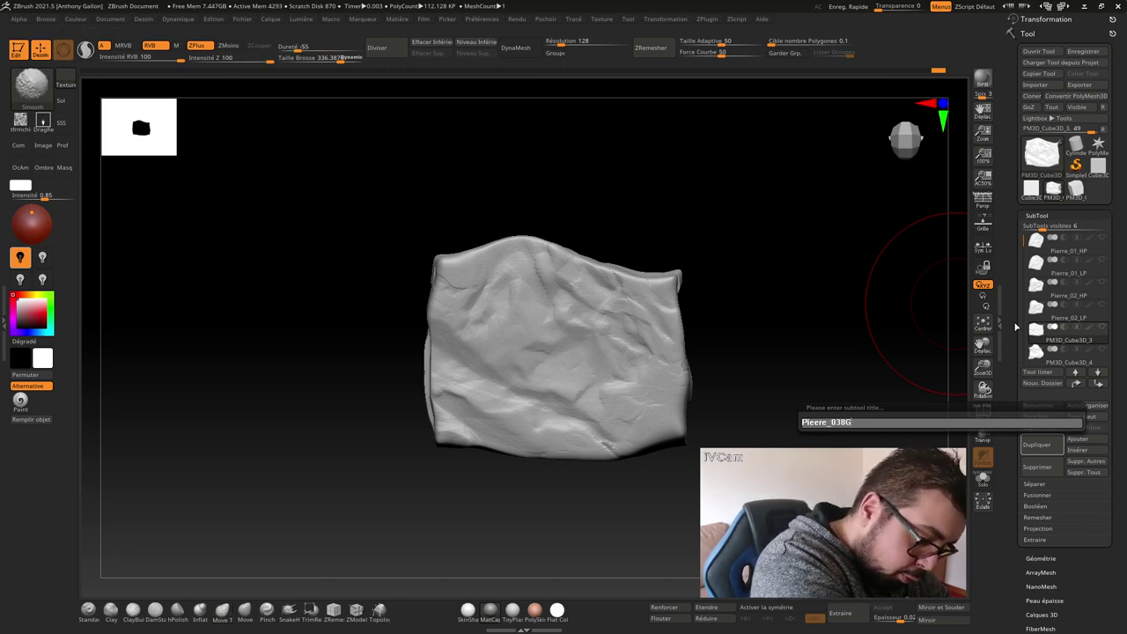
{"action": "key", "text": "BackSpace"}
{"action": "key", "text": "BackSpace"}
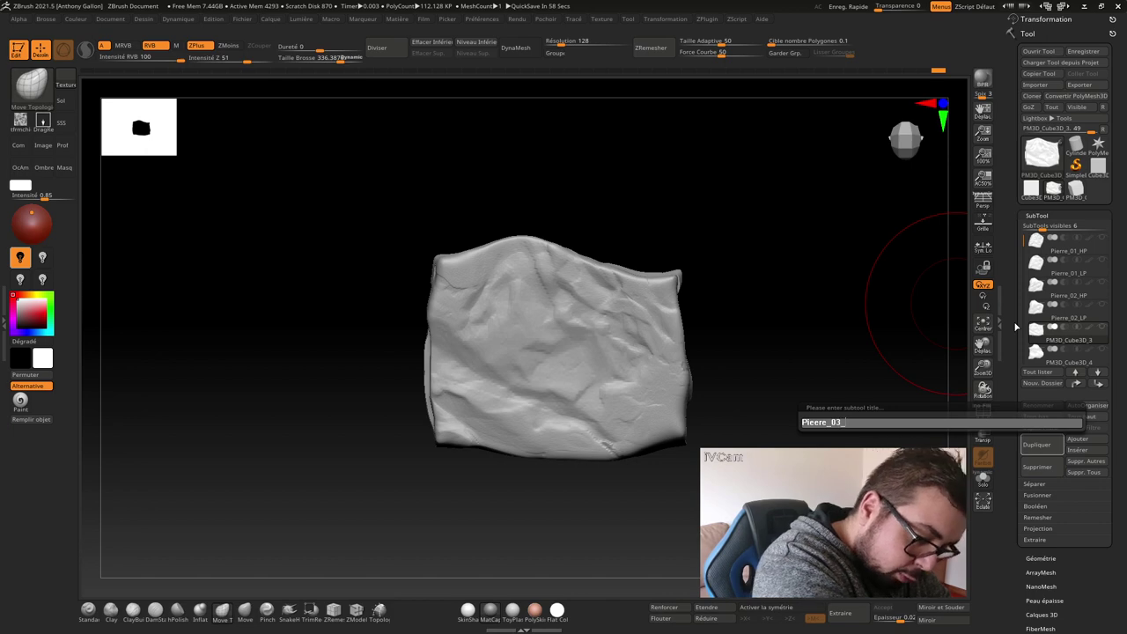
{"action": "key", "text": "shift"}
{"action": "type", "text": "G"}
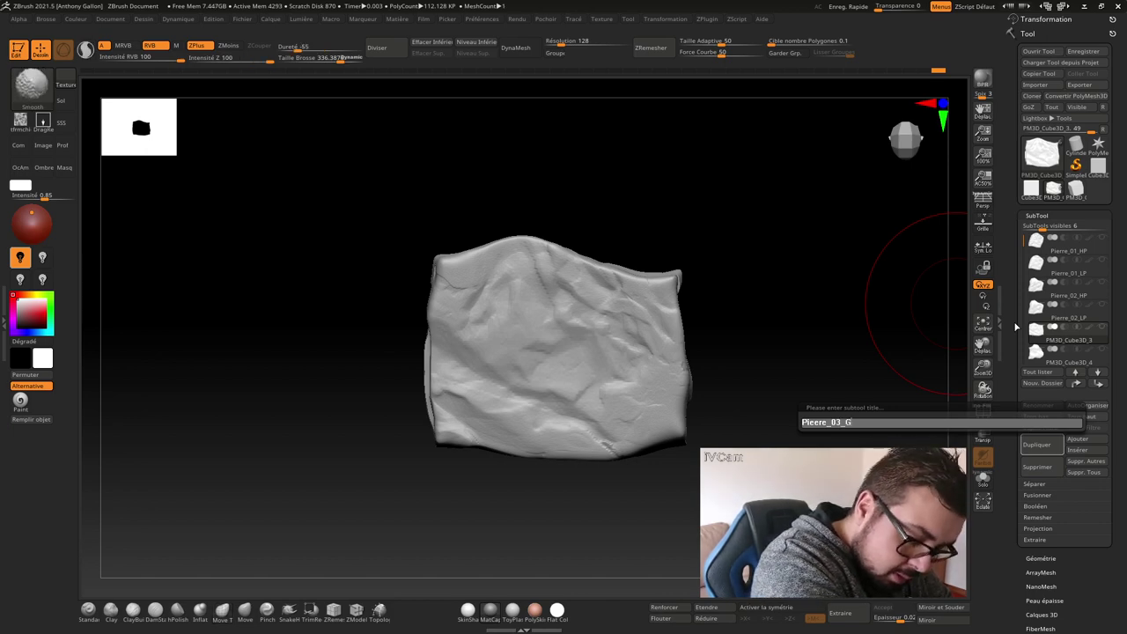
{"action": "key", "text": "BackSpace"}
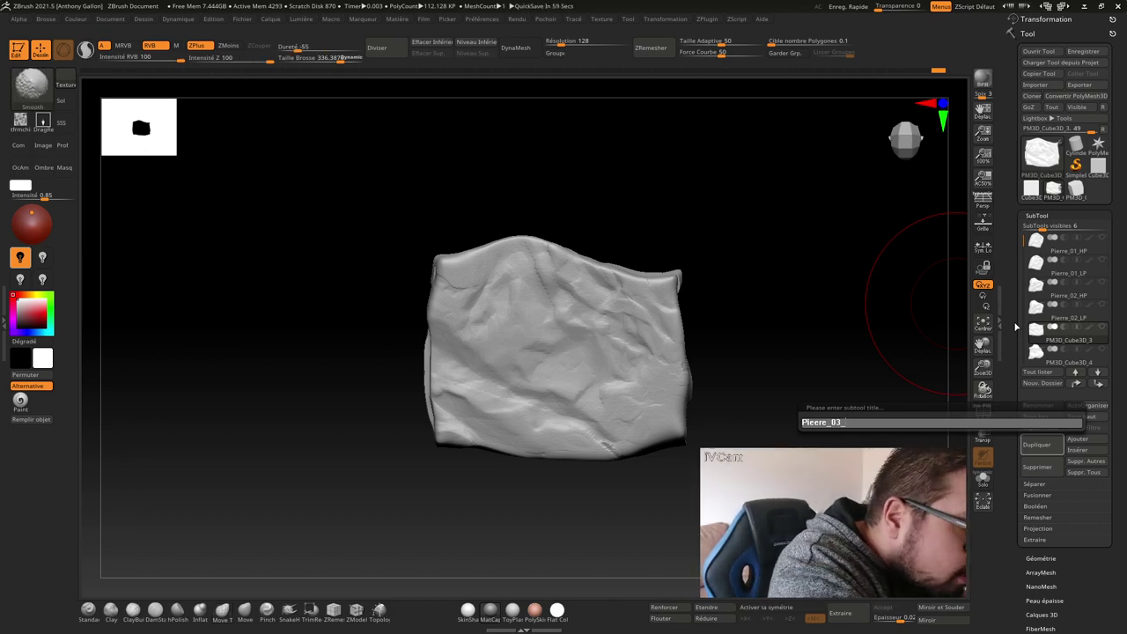
{"action": "type", "text": "HP"}
{"action": "key", "text": "Return"}
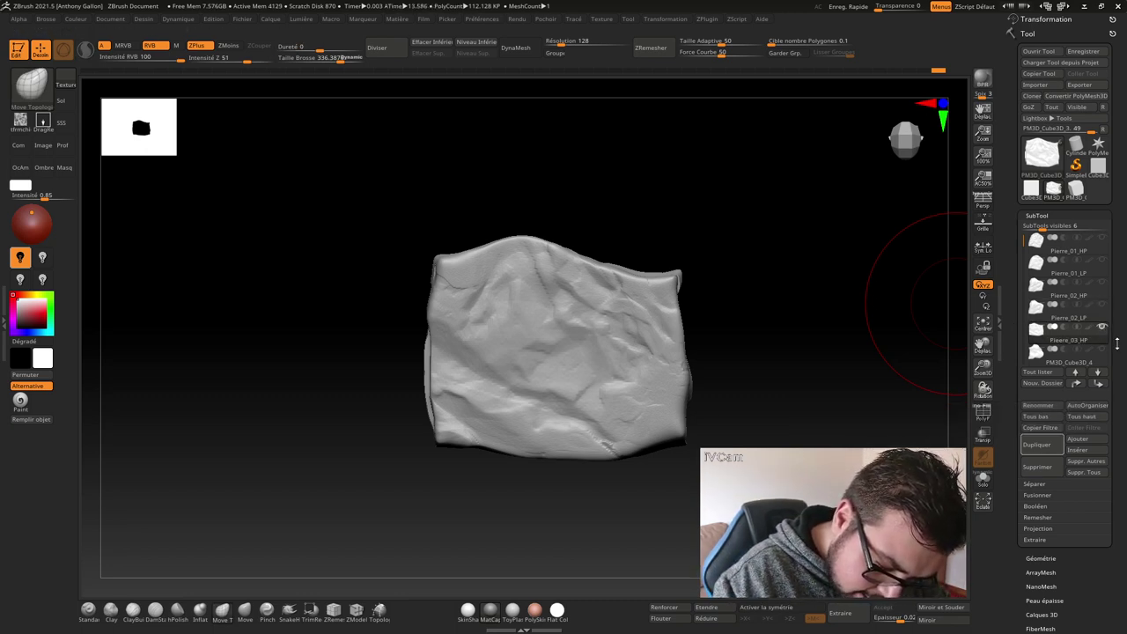
{"action": "key", "text": "ctrl+shift+d"}
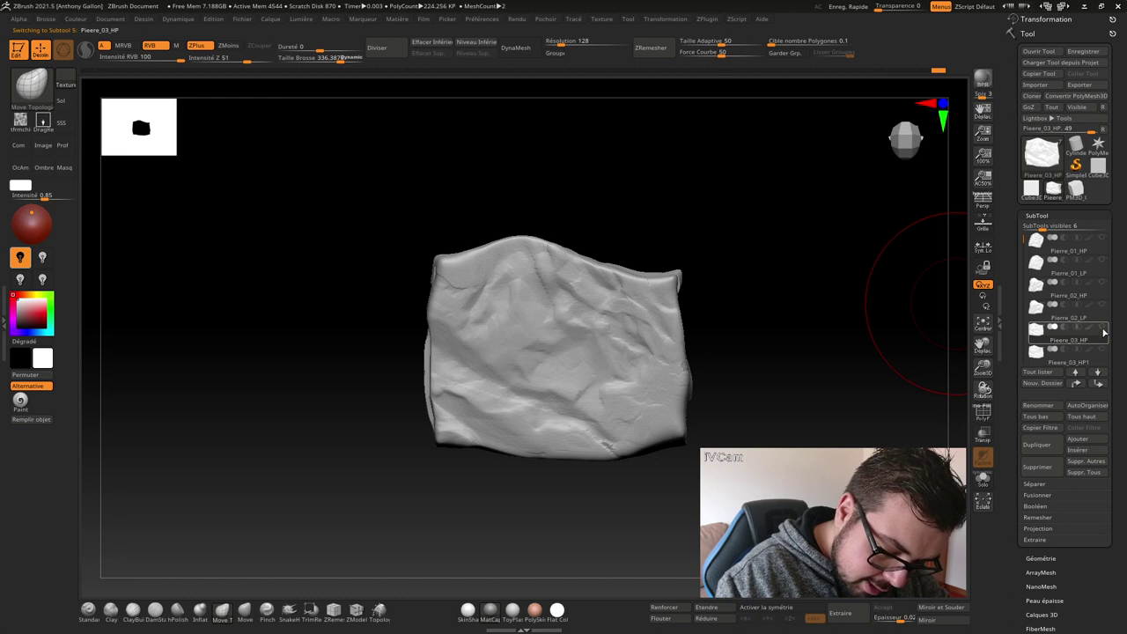
- Select the Pieere_03_HP1 copy, raise Adaptive Size, and ZRemesh it to about 711 polygons
{"action": "left_click", "coordinate": [1066, 352]}
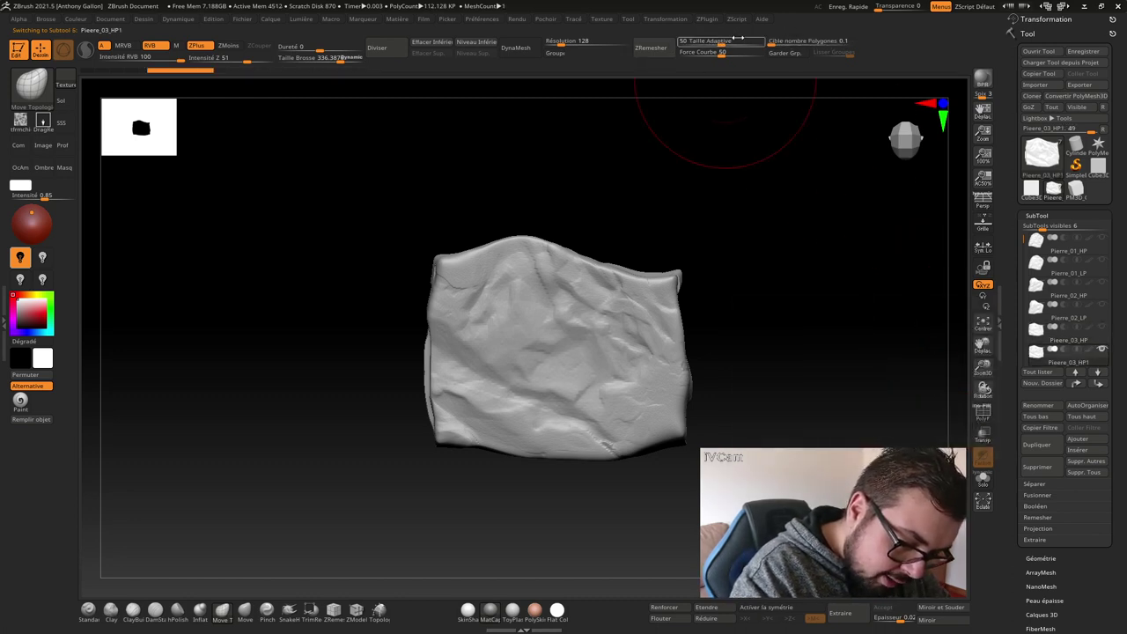
{"action": "left_click_drag", "start_coordinate": [738, 38], "coordinate": [746, 39]}
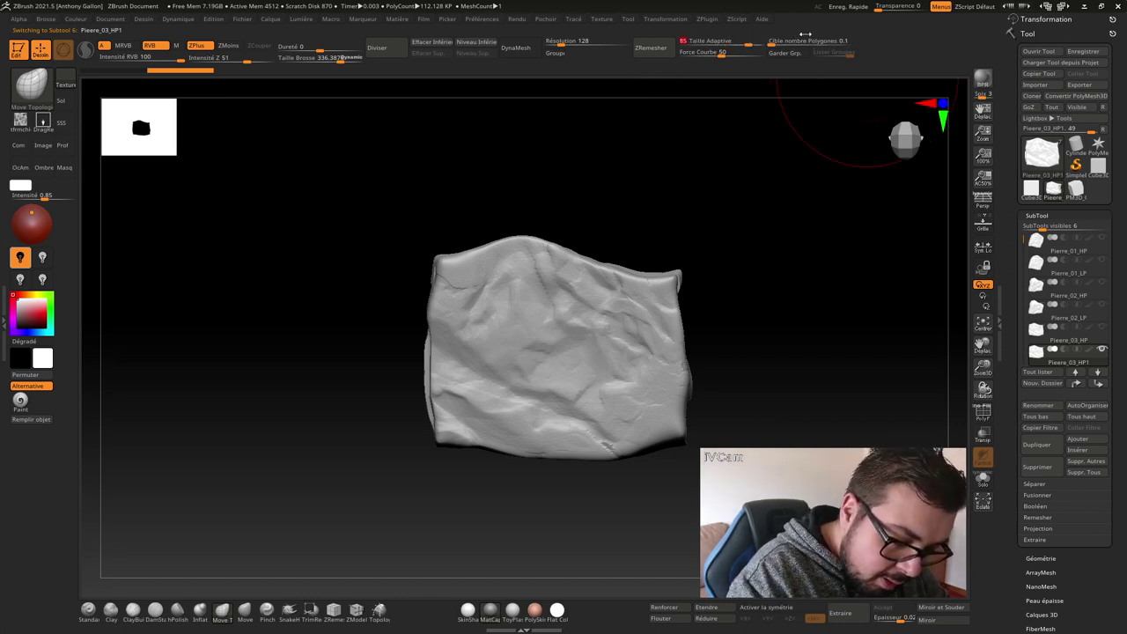
{"action": "left_click", "coordinate": [656, 48]}
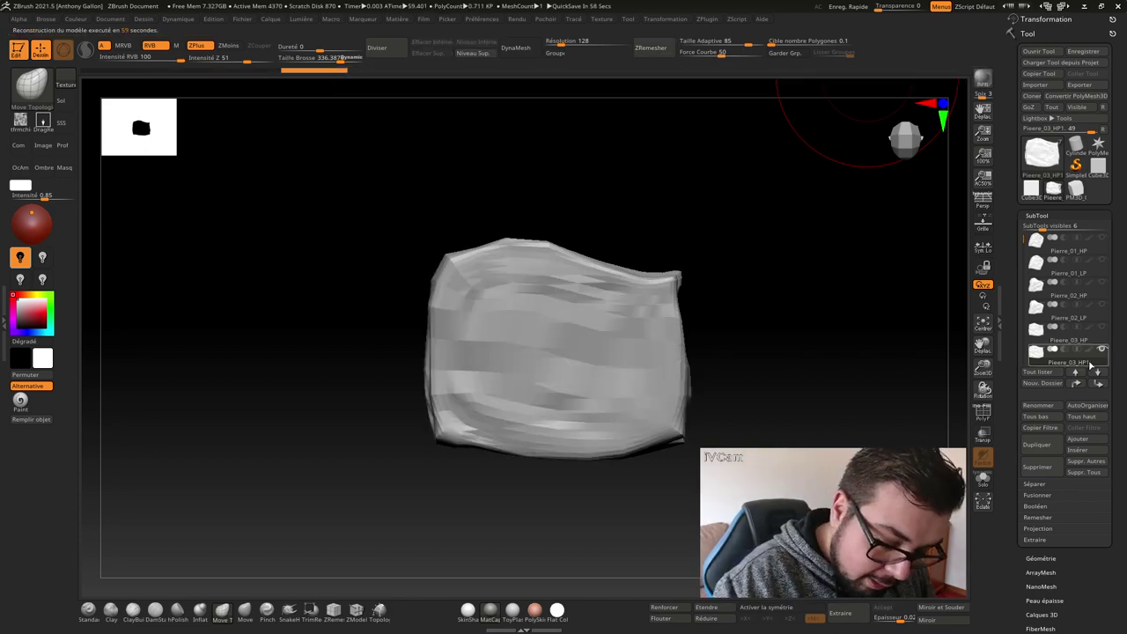
- Rename the remeshed copy to Pieere_03_LP
{"action": "left_click", "coordinate": [1039, 405]}
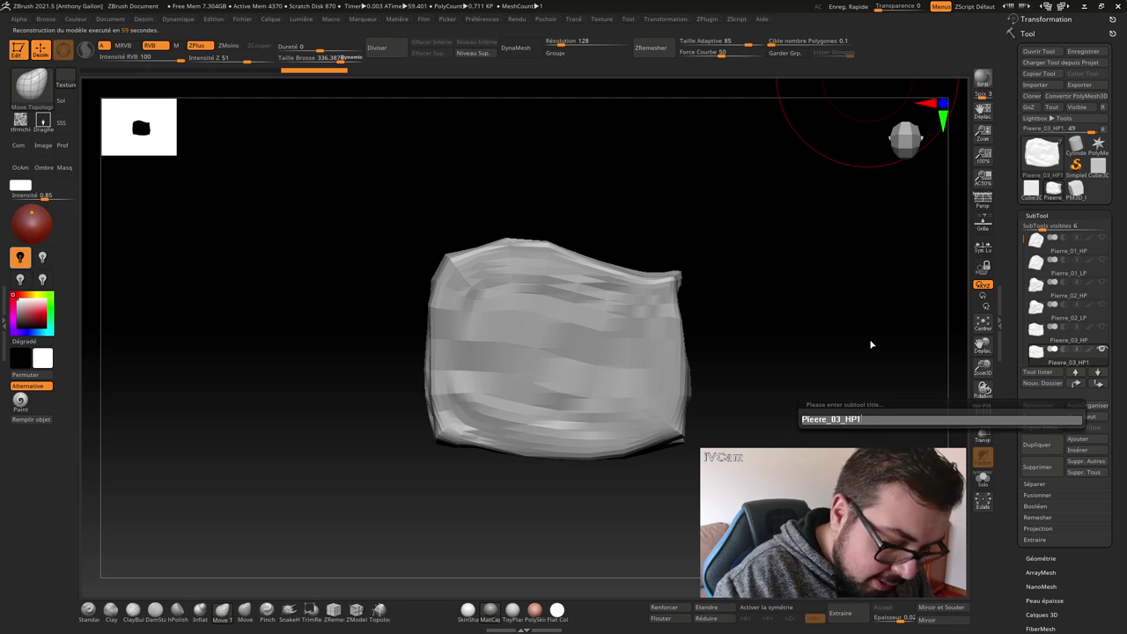
{"action": "key", "text": "BackSpace"}
{"action": "key", "text": "BackSpace"}
{"action": "type", "text": "L"}
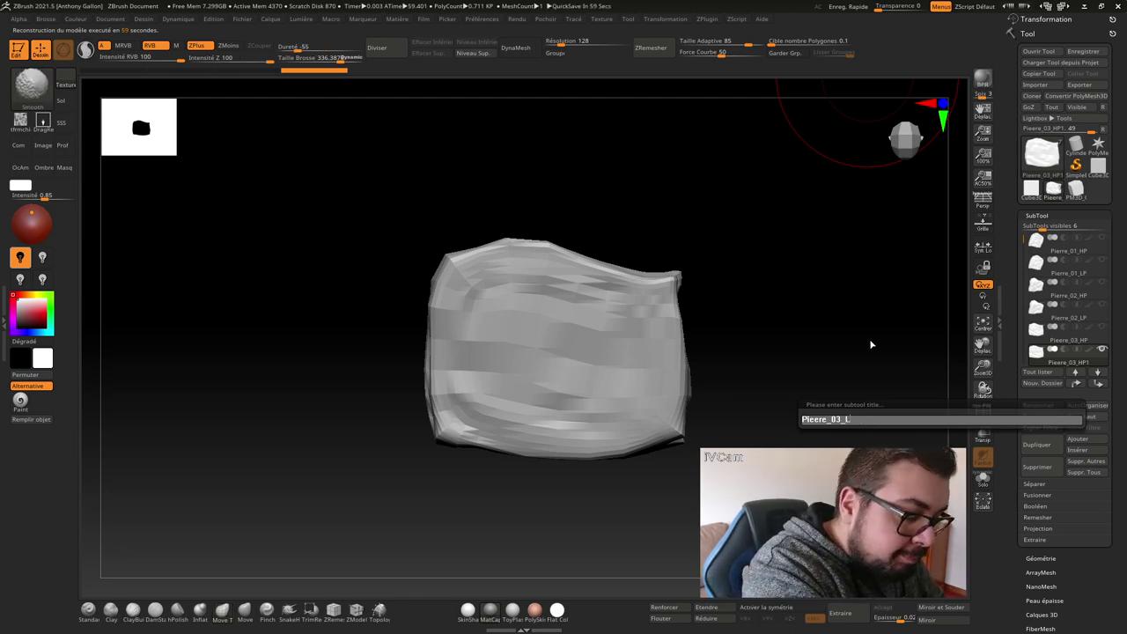
{"action": "key", "text": "Return"}
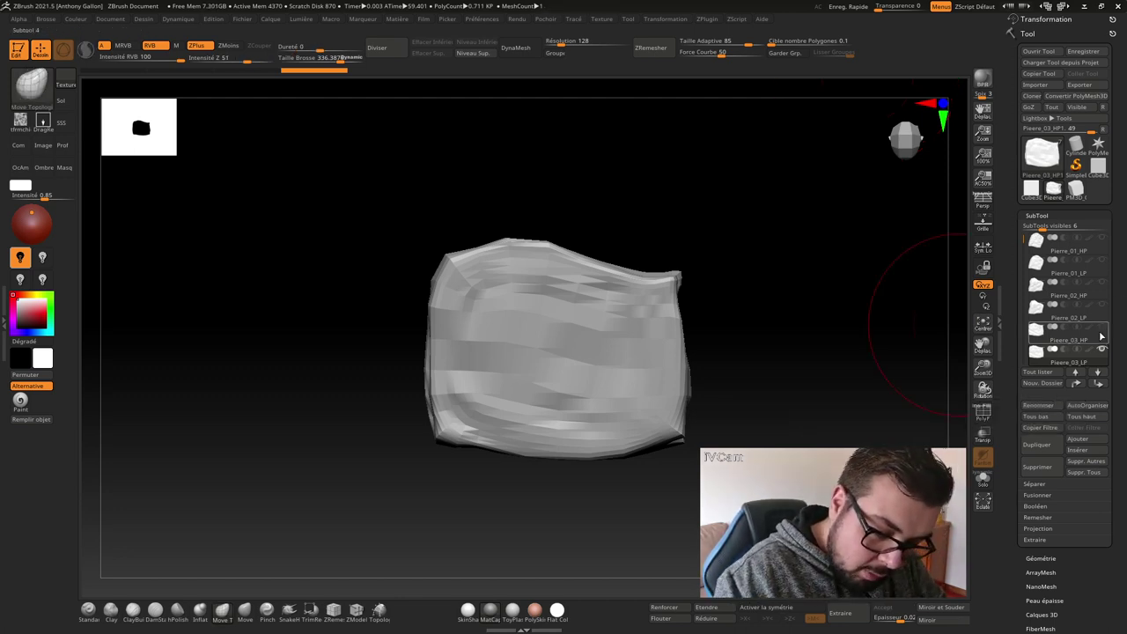
{"action": "scroll", "coordinate": [1102, 344], "scroll_direction": "down", "scroll_amount": 2}
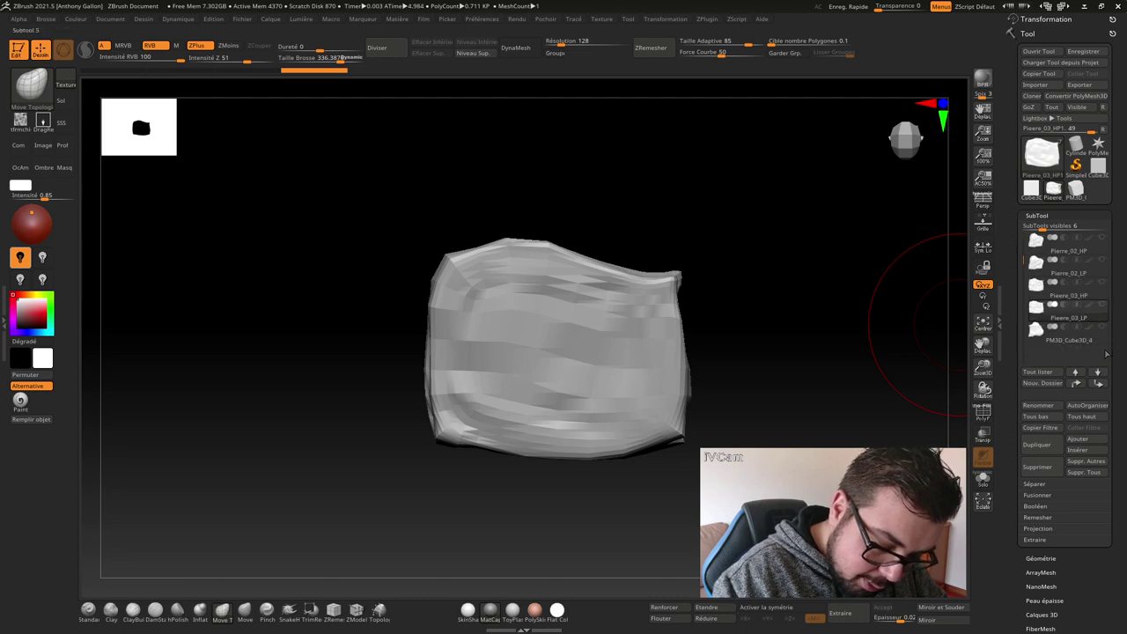
- Select PM3D_Cube3D_4 and delete the unwanted PM3D_Cube3D_5 copy
{"action": "left_click", "coordinate": [1099, 342]}
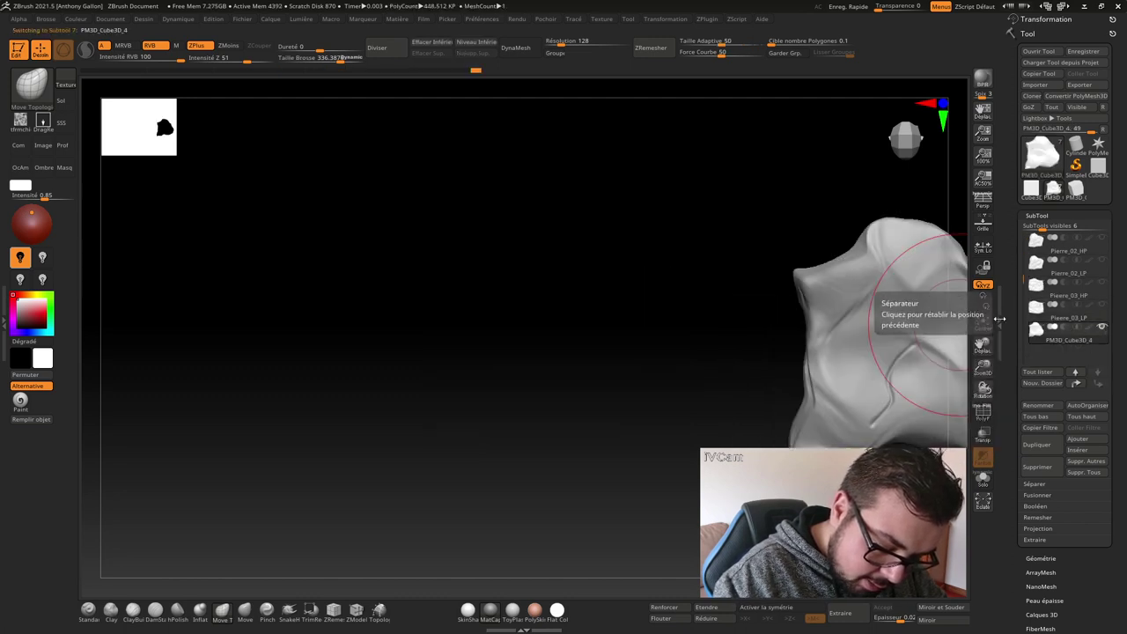
{"action": "left_click", "coordinate": [1048, 442]}
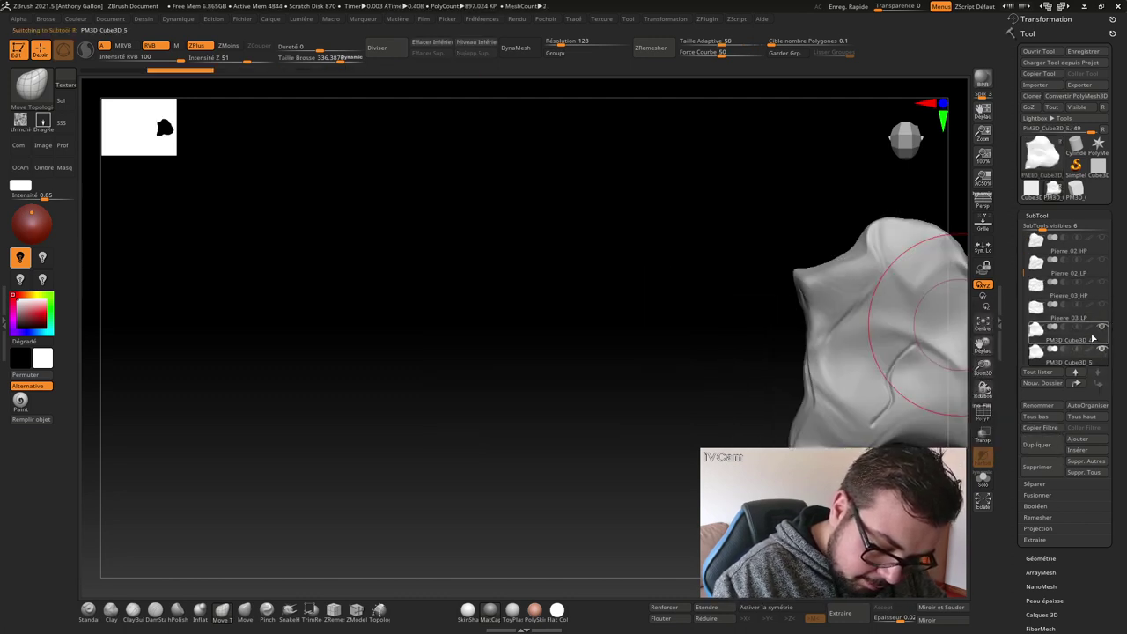
{"action": "left_click", "coordinate": [1037, 467]}
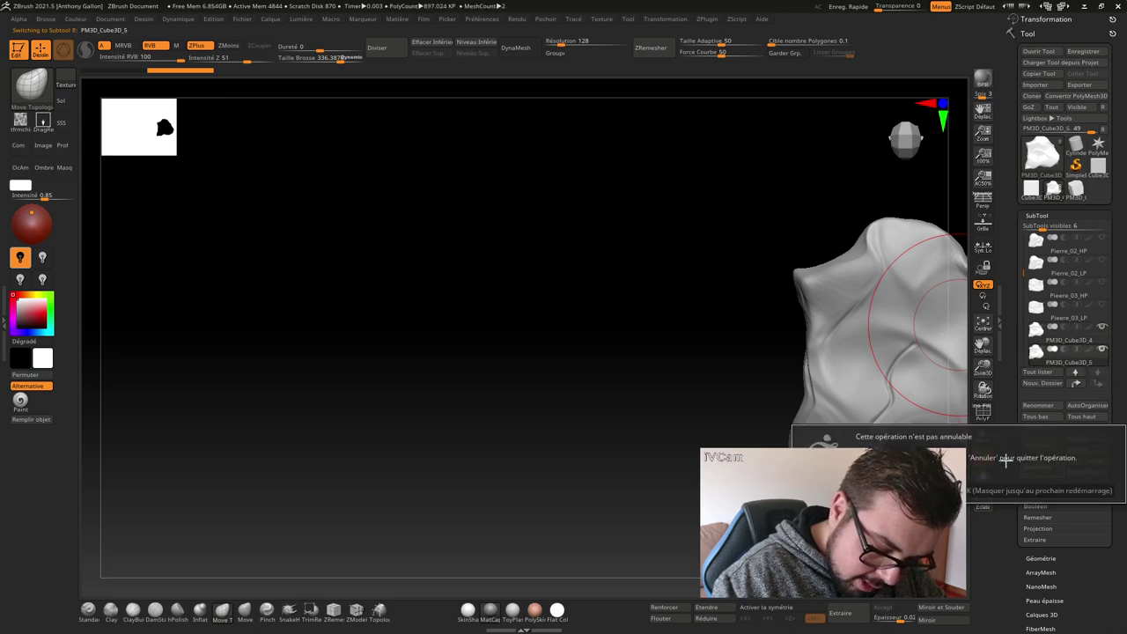
{"action": "left_click", "coordinate": [1046, 465]}
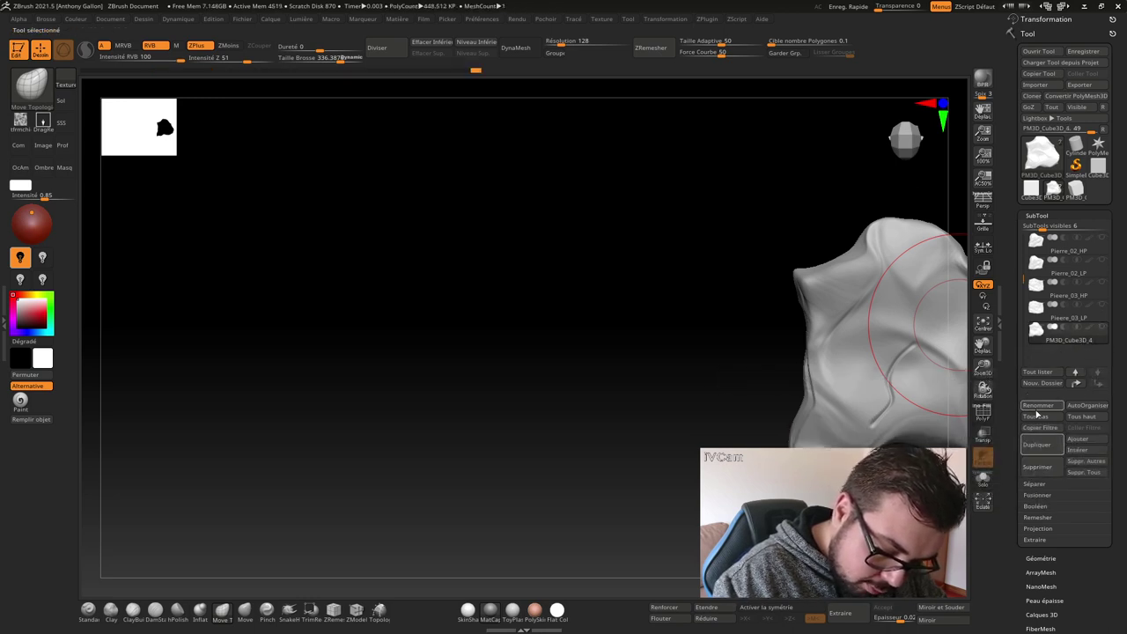
- Rename the fourth rock to Pierre_04_HP and duplicate it as Pierre_04_HP1
{"action": "left_click", "coordinate": [1050, 406]}
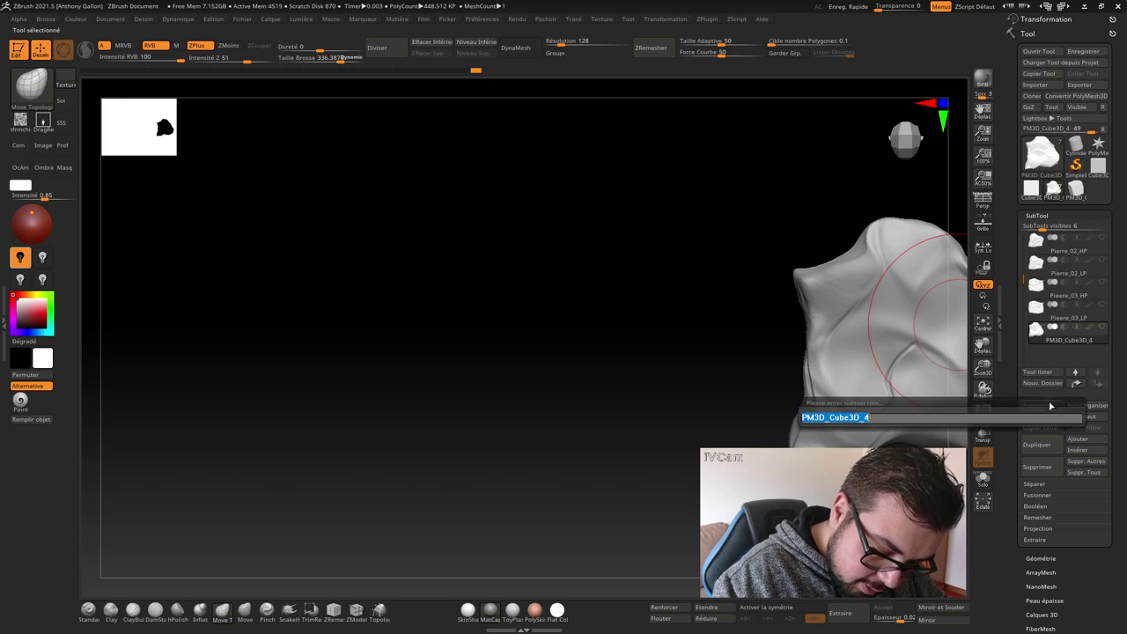
{"action": "type", "text": "Pierr"}
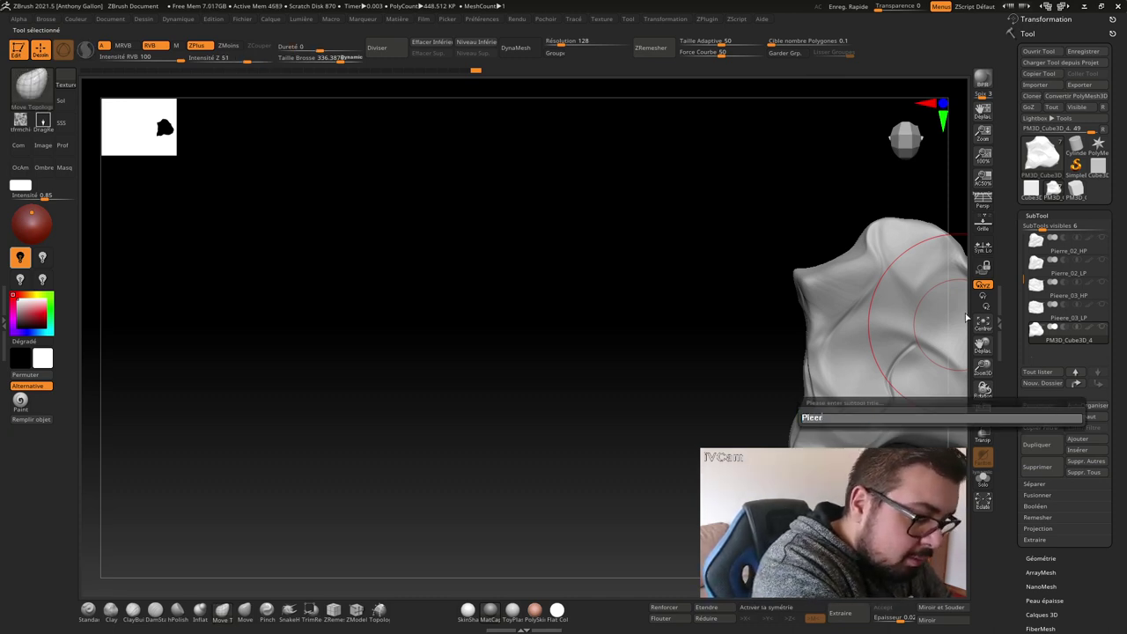
{"action": "key", "text": "BackSpace"}
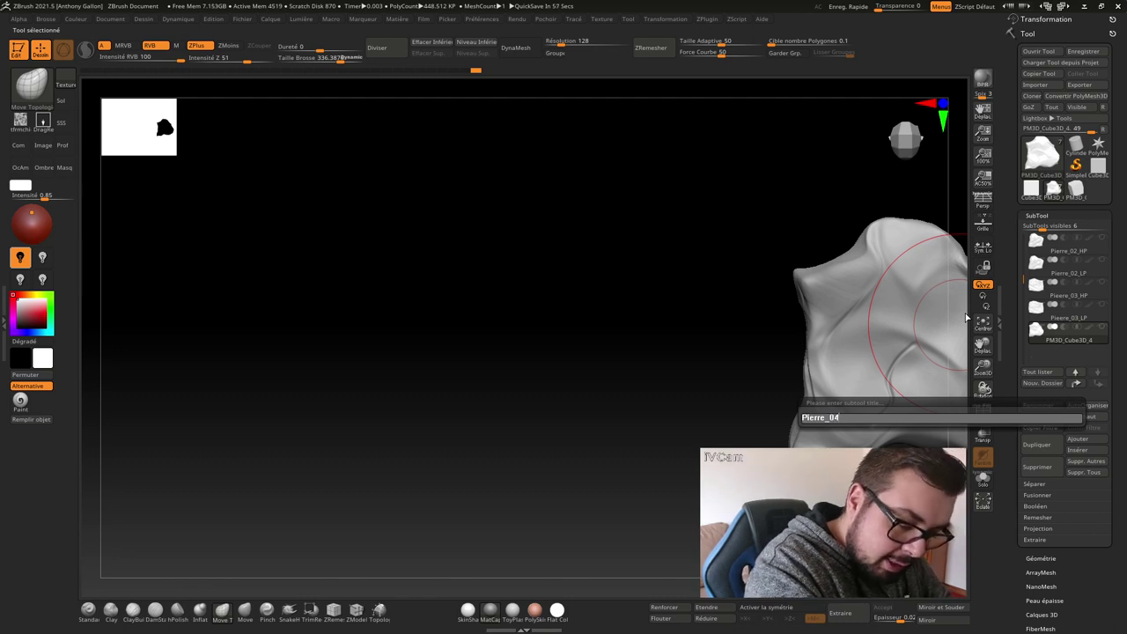
{"action": "type", "text": "_G"}
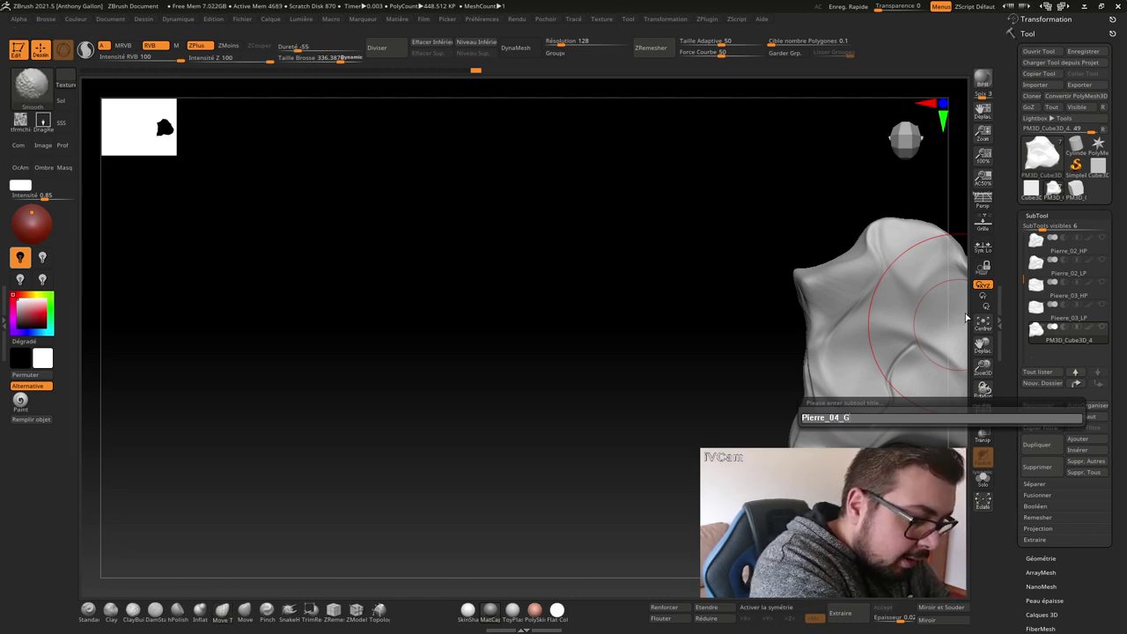
{"action": "key", "text": "BackSpace"}
{"action": "type", "text": "H"}
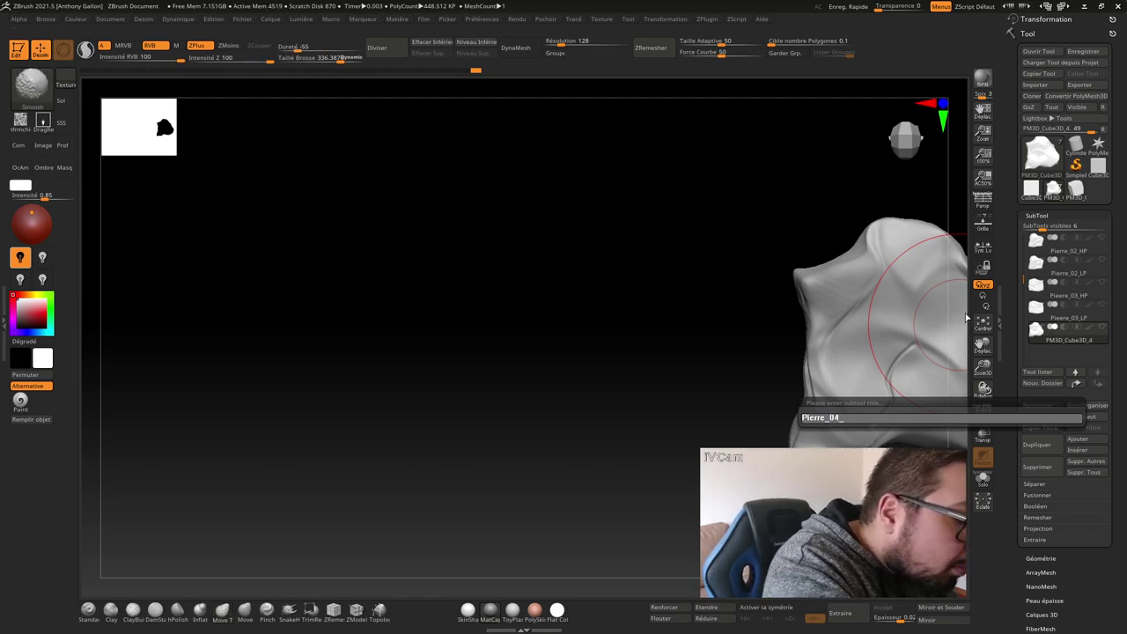
{"action": "type", "text": "P"}
{"action": "key", "text": "Return"}
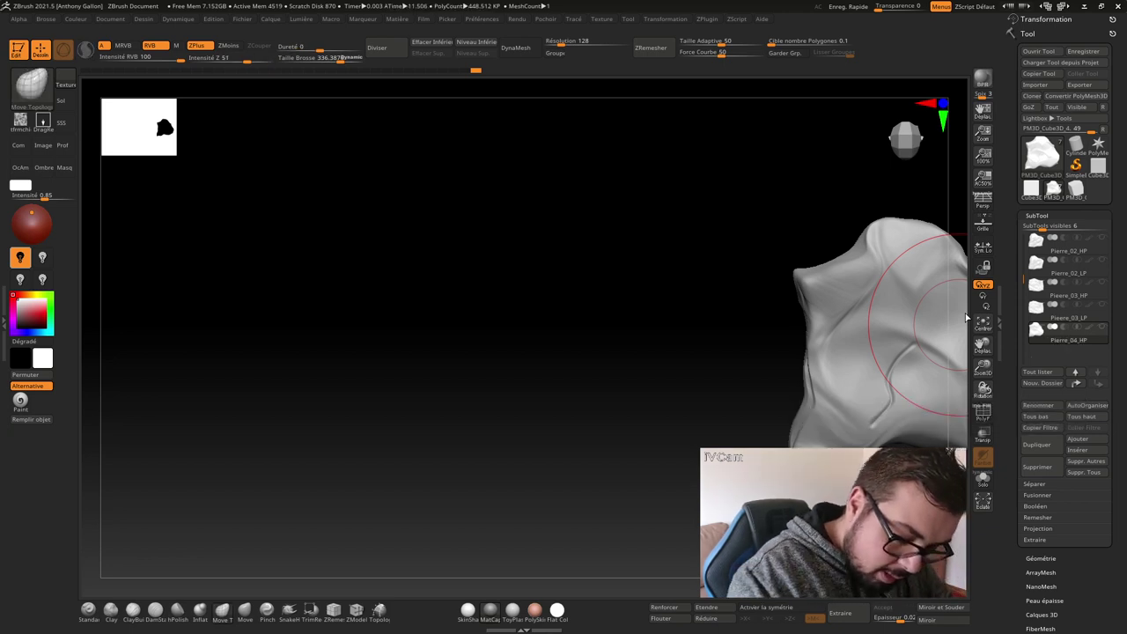
{"action": "left_click", "coordinate": [1047, 445]}
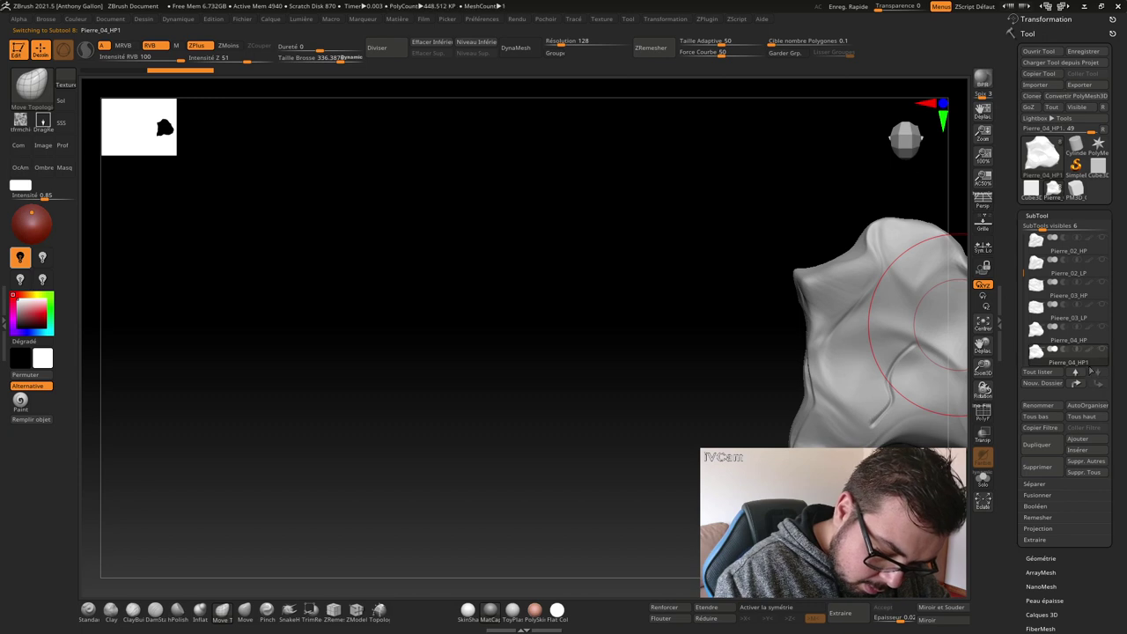
- Rename the Pierre_04_HP1 copy to Pierre_04_LP
{"action": "left_click", "coordinate": [1039, 405]}
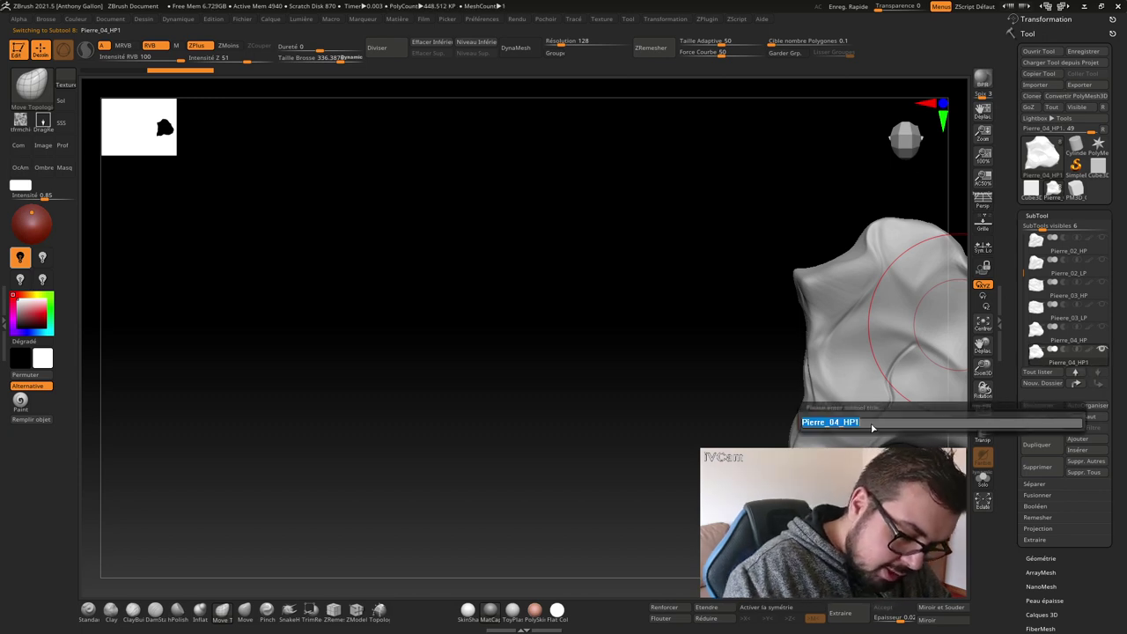
{"action": "key", "text": "shift"}
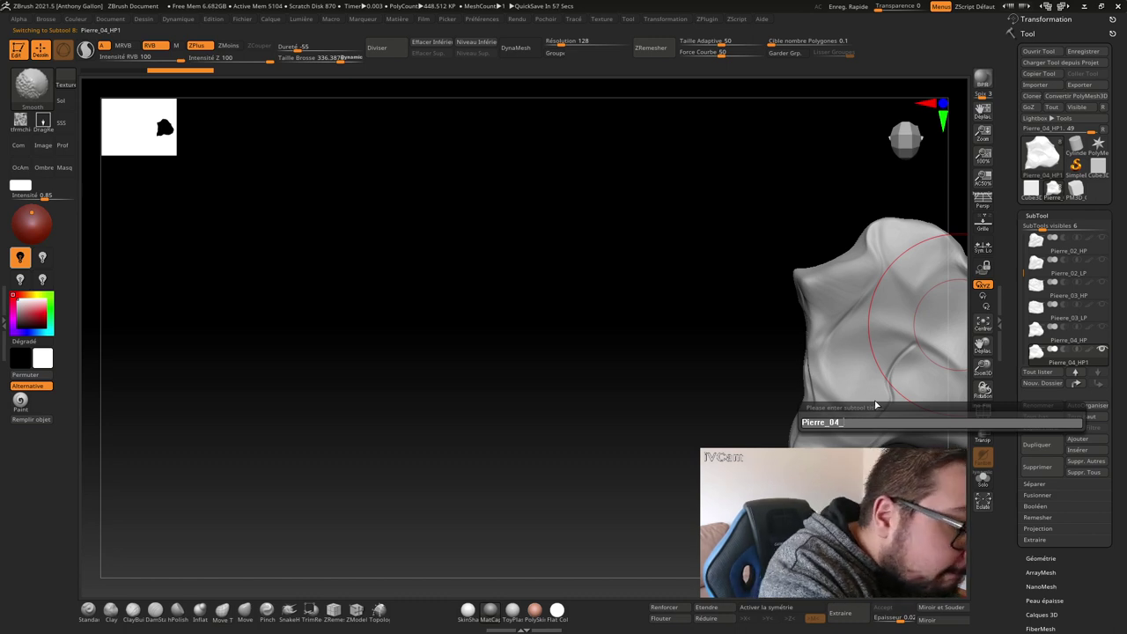
{"action": "type", "text": "LP"}
{"action": "key", "text": "Return"}
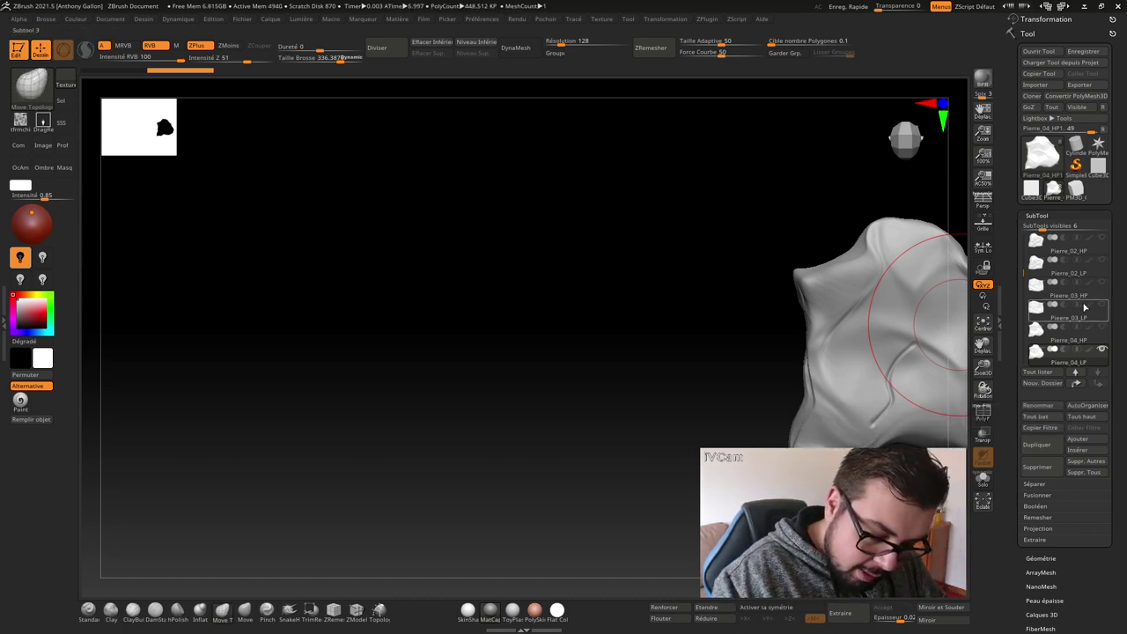
- ZRemesh Pierre_04_LP into a low-poly mesh and make every rock subtool visible
{"action": "left_click", "coordinate": [651, 48]}
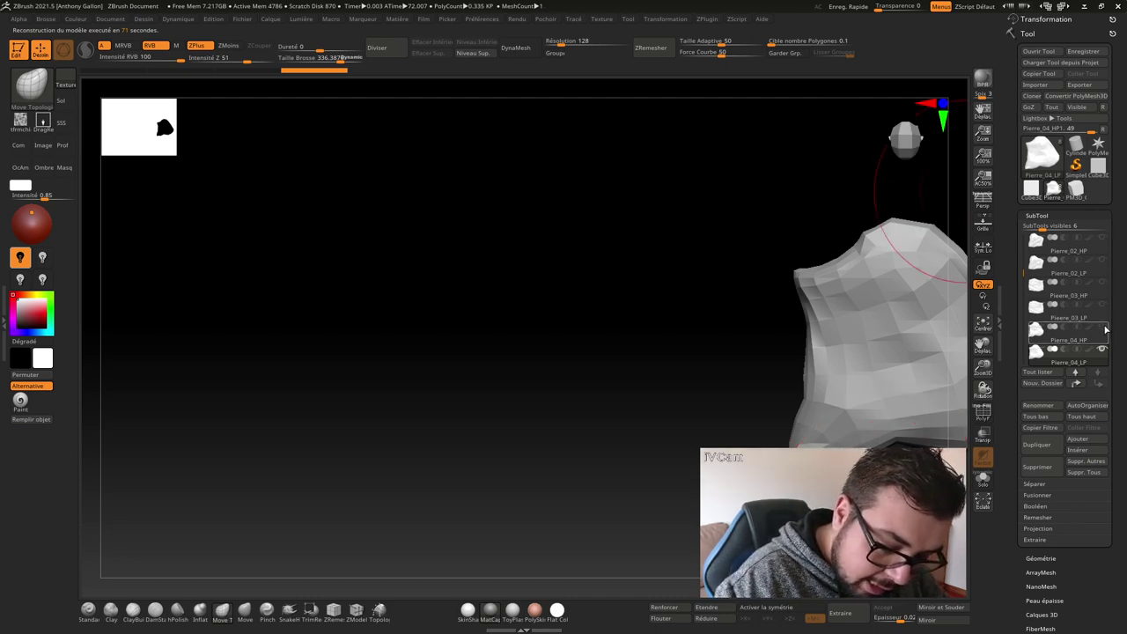
{"action": "mouse_move", "coordinate": [1066, 330]}
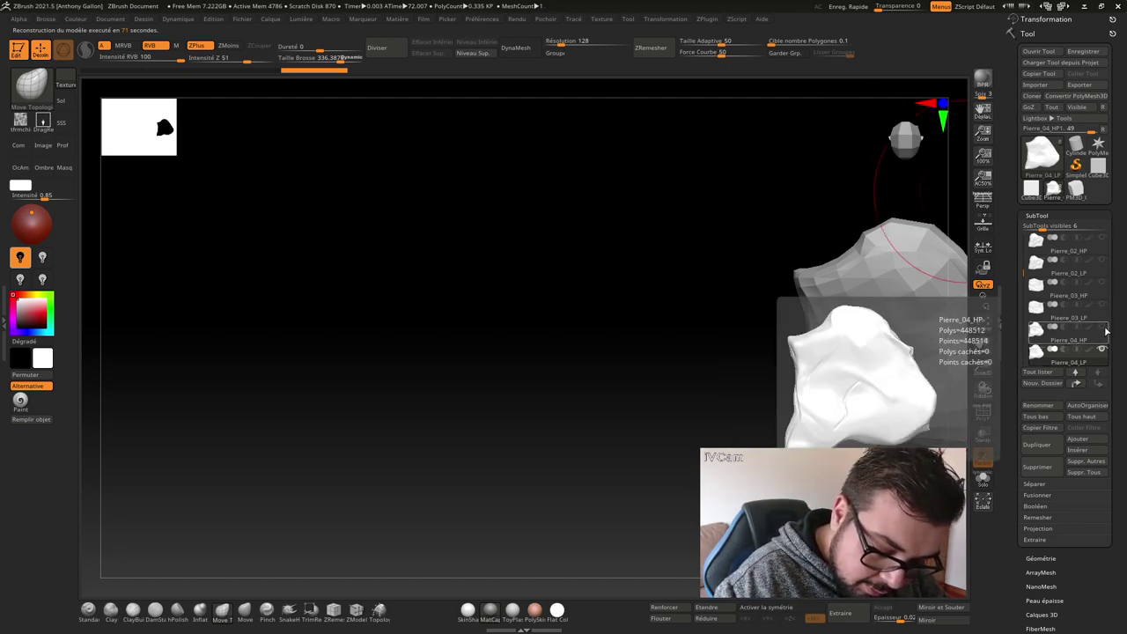
{"action": "left_click_drag", "start_coordinate": [1107, 330], "coordinate": [1106, 248]}
{"action": "left_click_drag", "start_coordinate": [1016, 275], "coordinate": [1109, 236]}
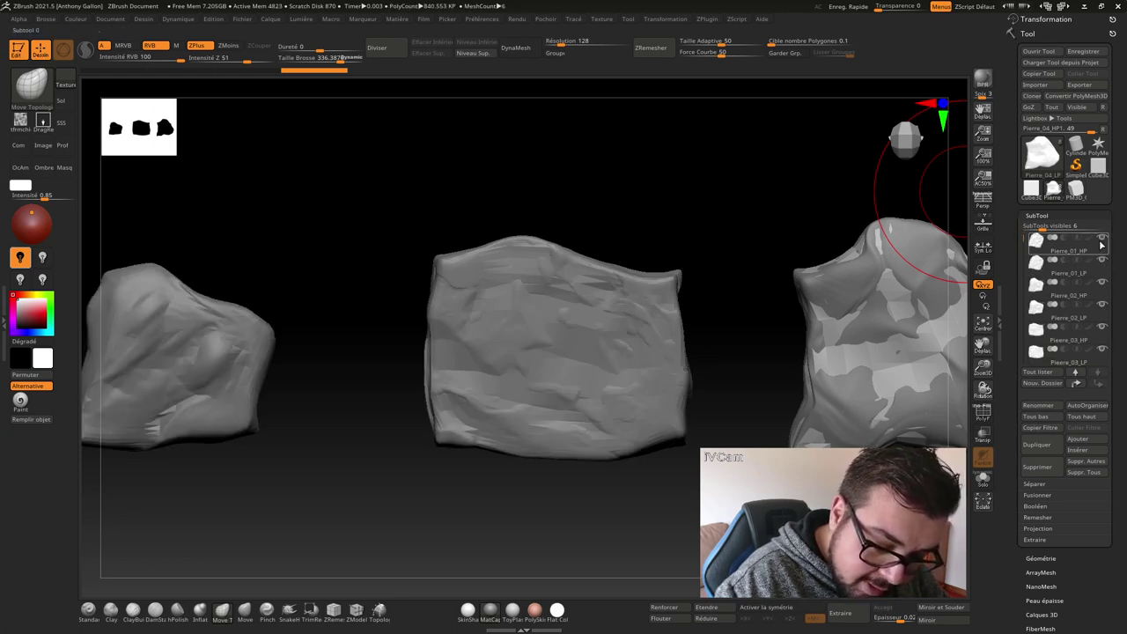
- Hide Pierre_01_HP, Pierre_03_HP and Pierre_04_HP, then select Pierre_01_LP
{"action": "key", "text": "f"}
{"action": "left_click", "coordinate": [1041, 291]}
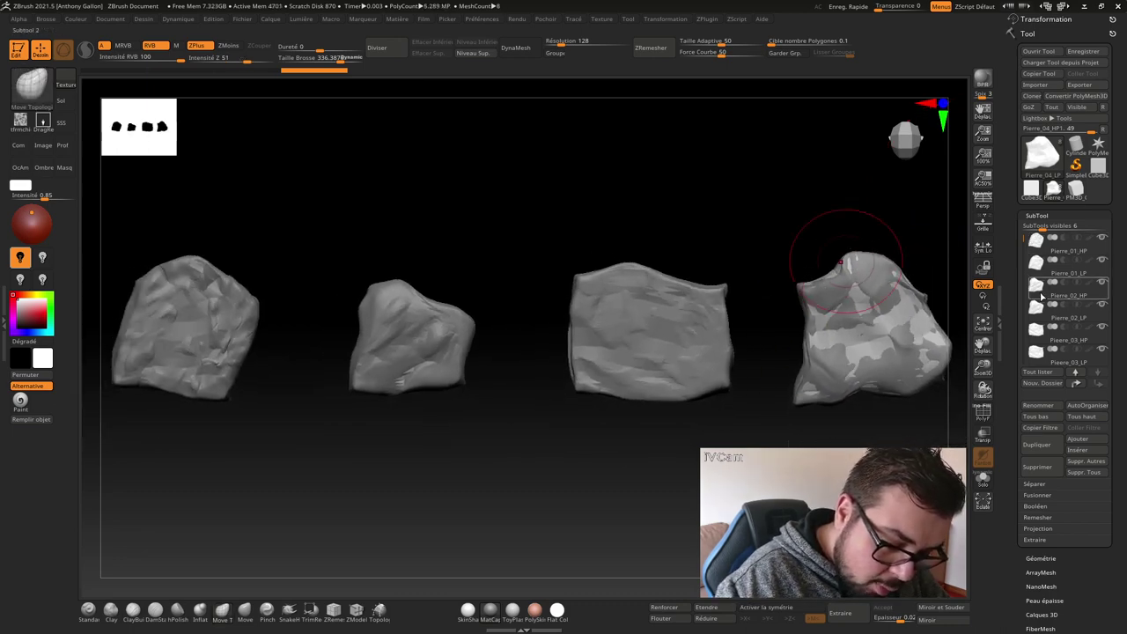
{"action": "left_click_drag", "start_coordinate": [729, 290], "coordinate": [899, 282]}
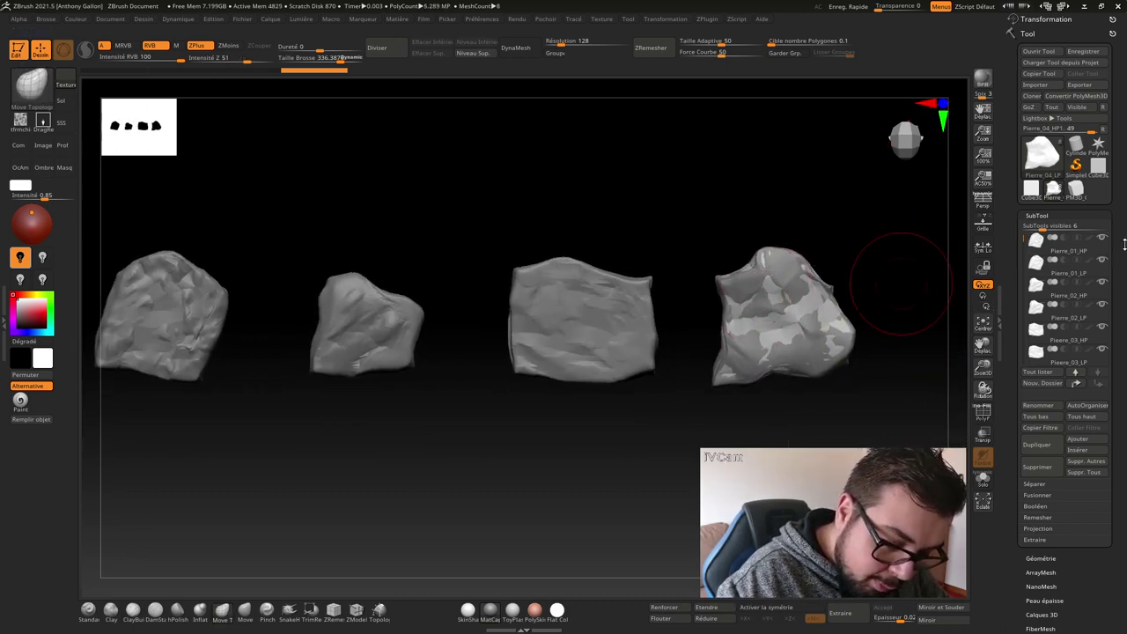
{"action": "left_click", "coordinate": [1103, 238]}
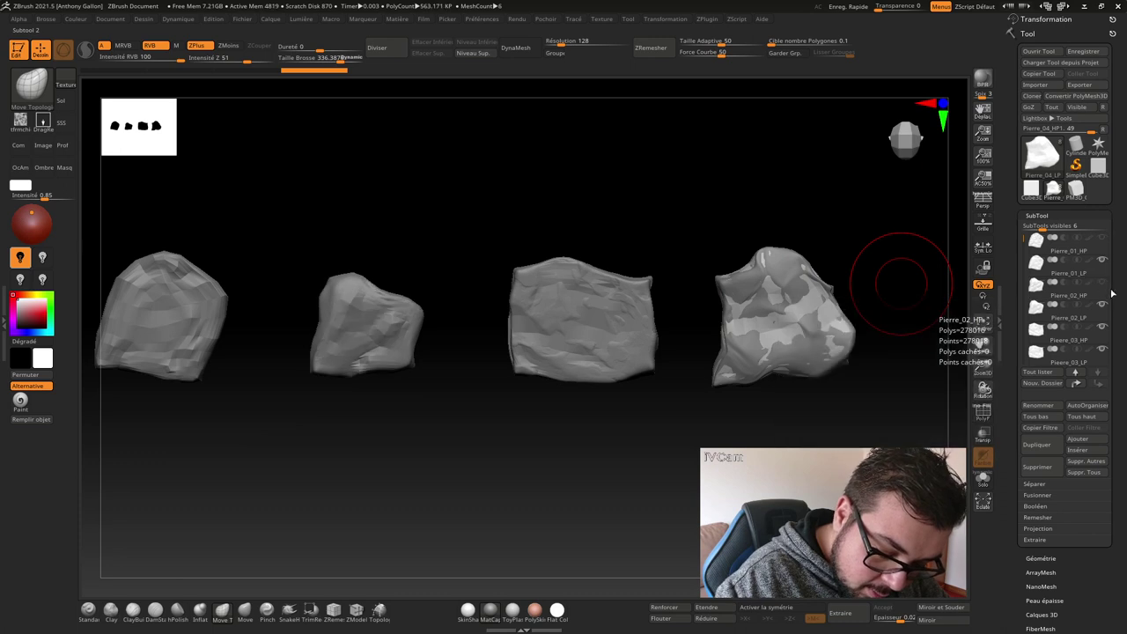
{"action": "left_click", "coordinate": [1102, 326]}
{"action": "left_click_drag", "start_coordinate": [1020, 261], "coordinate": [1020, 291]}
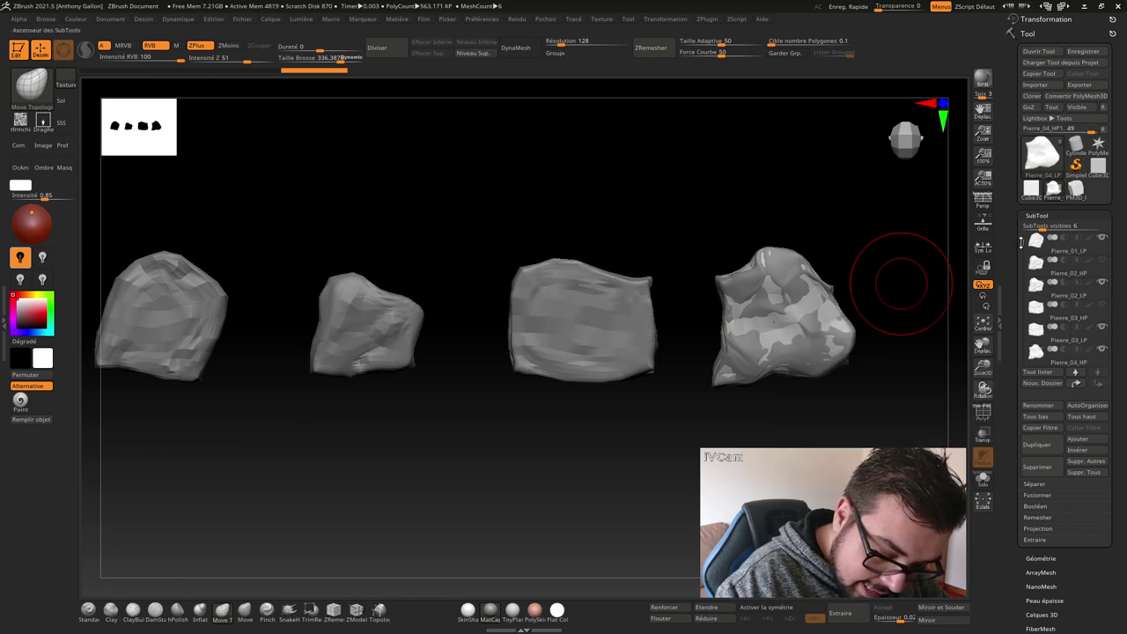
{"action": "left_click", "coordinate": [1100, 349]}
{"action": "left_click", "coordinate": [1102, 327]}
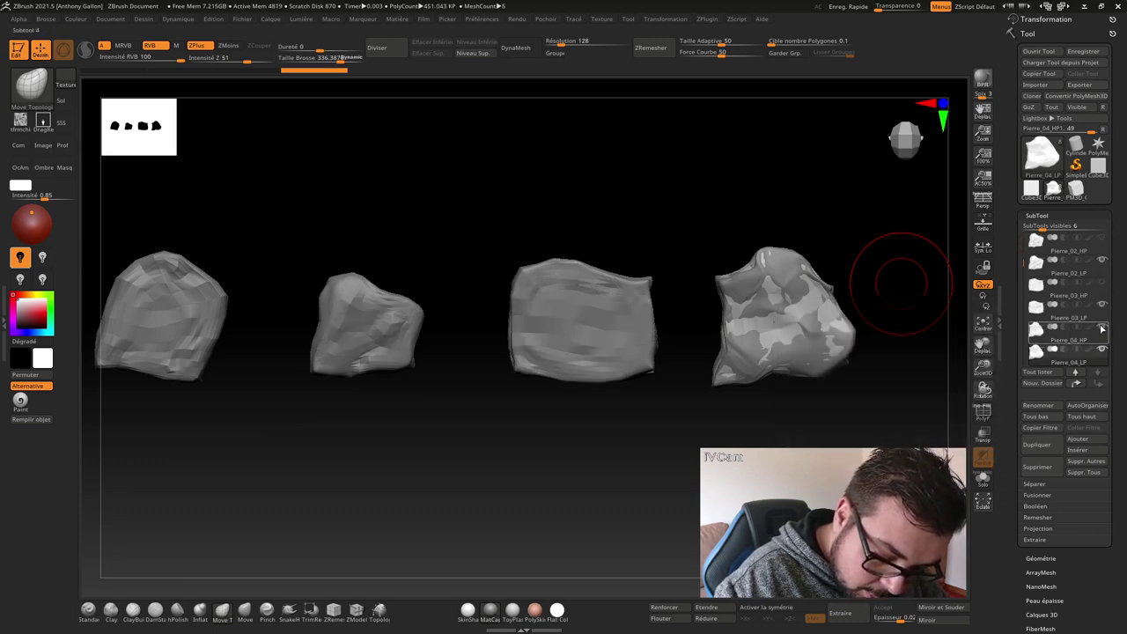
{"action": "scroll", "coordinate": [1086, 242], "scroll_direction": "up", "scroll_amount": 2}
{"action": "left_click", "coordinate": [1087, 278]}
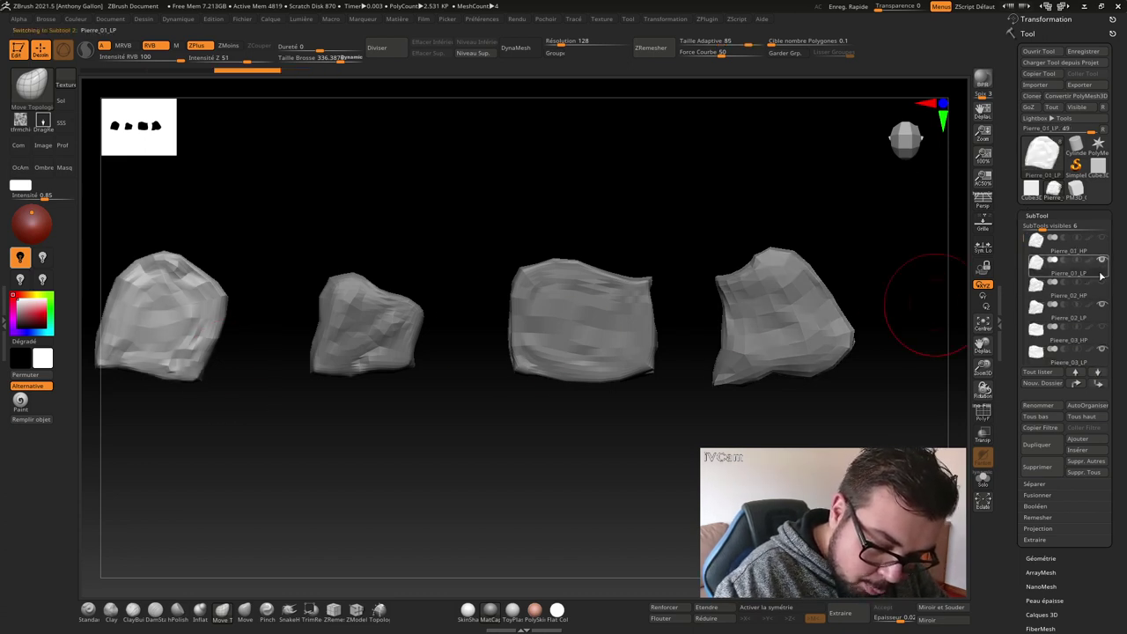
{"action": "left_click_drag", "start_coordinate": [287, 336], "coordinate": [461, 343], "text": "alt"}
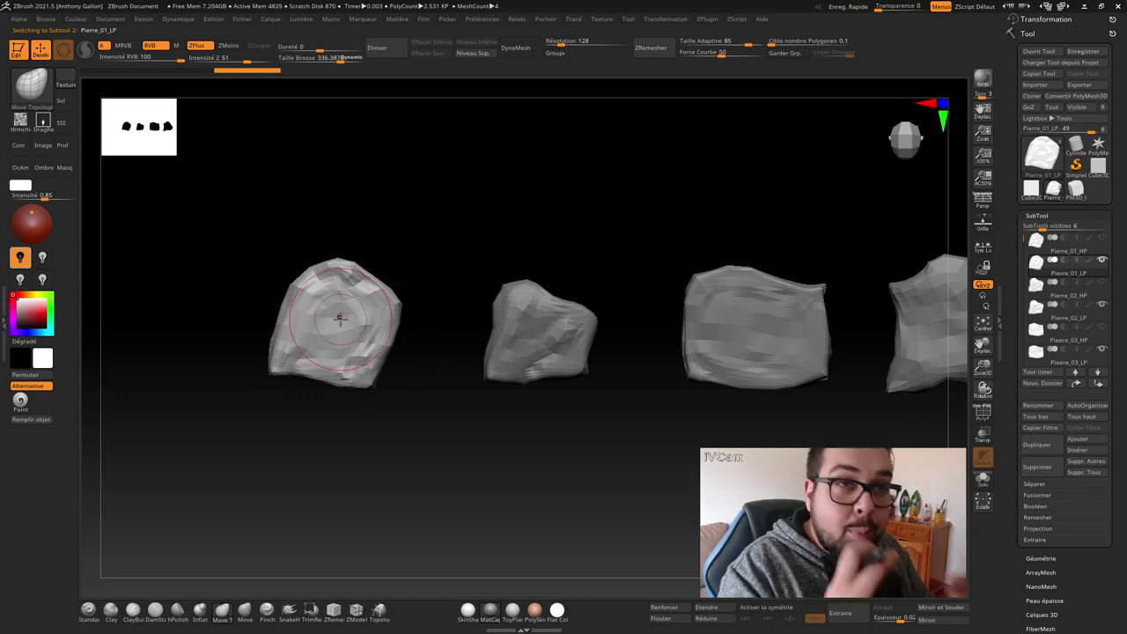
- UV-unwrap Pierre_01_LP and Pierre_02_LP with UVMaster's Unwrap
{"action": "left_click", "coordinate": [736, 18]}
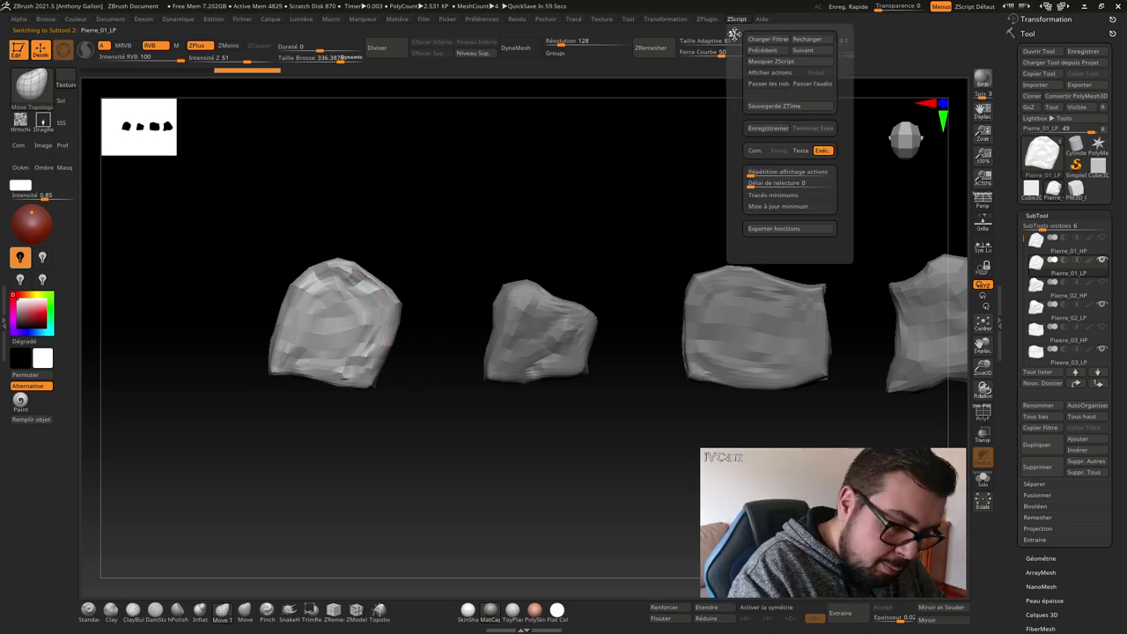
{"action": "left_click", "coordinate": [708, 19]}
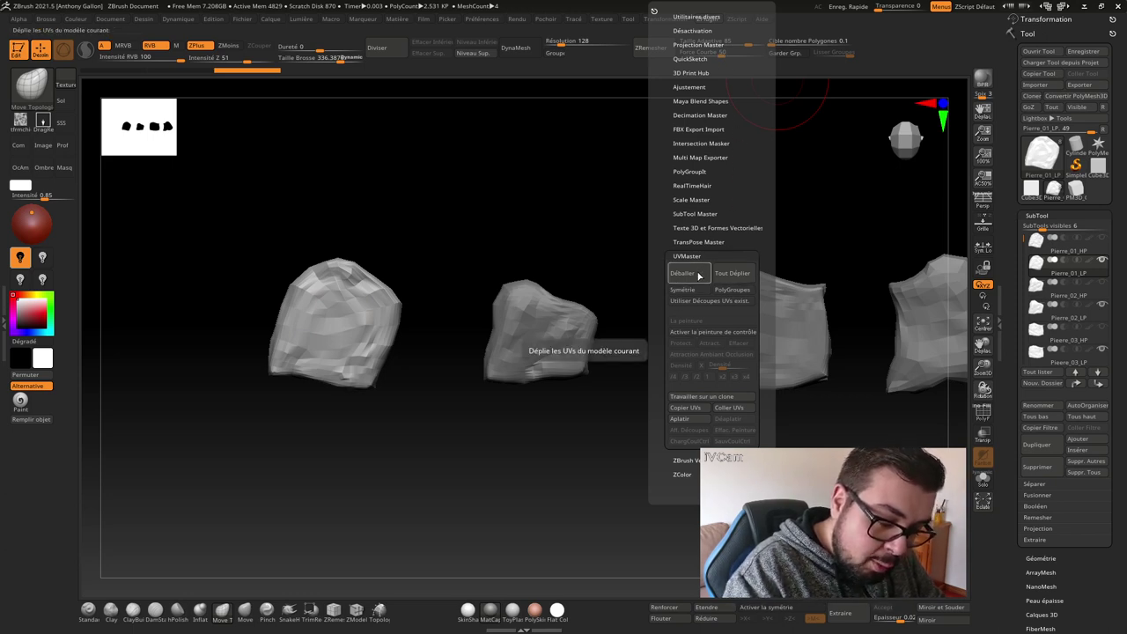
{"action": "left_click", "coordinate": [699, 275]}
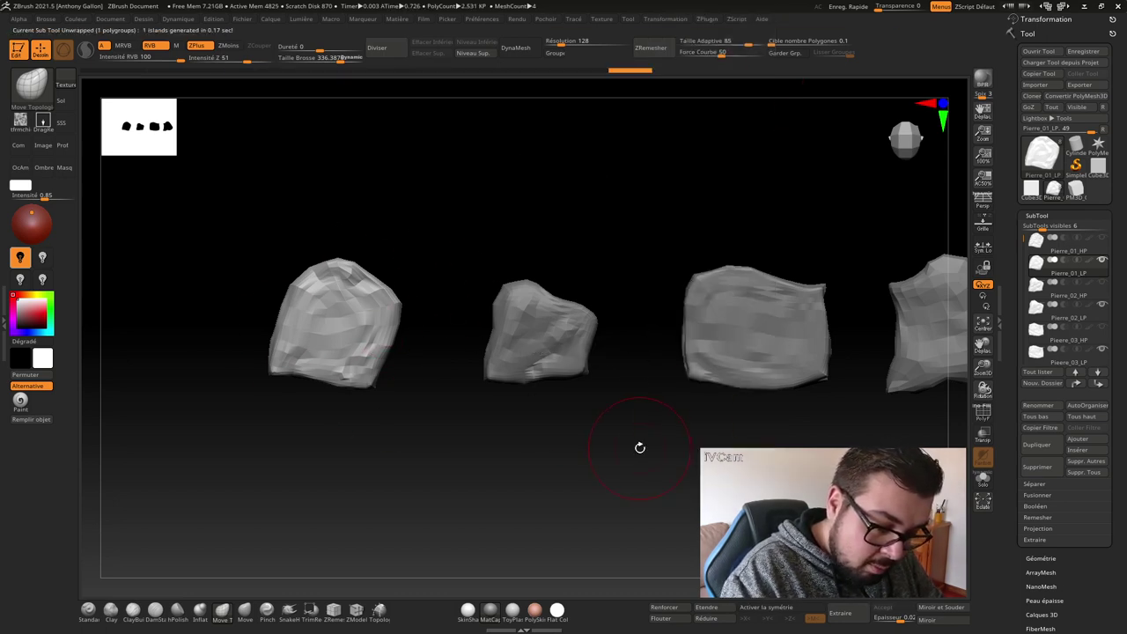
{"action": "mouse_move", "coordinate": [1067, 295]}
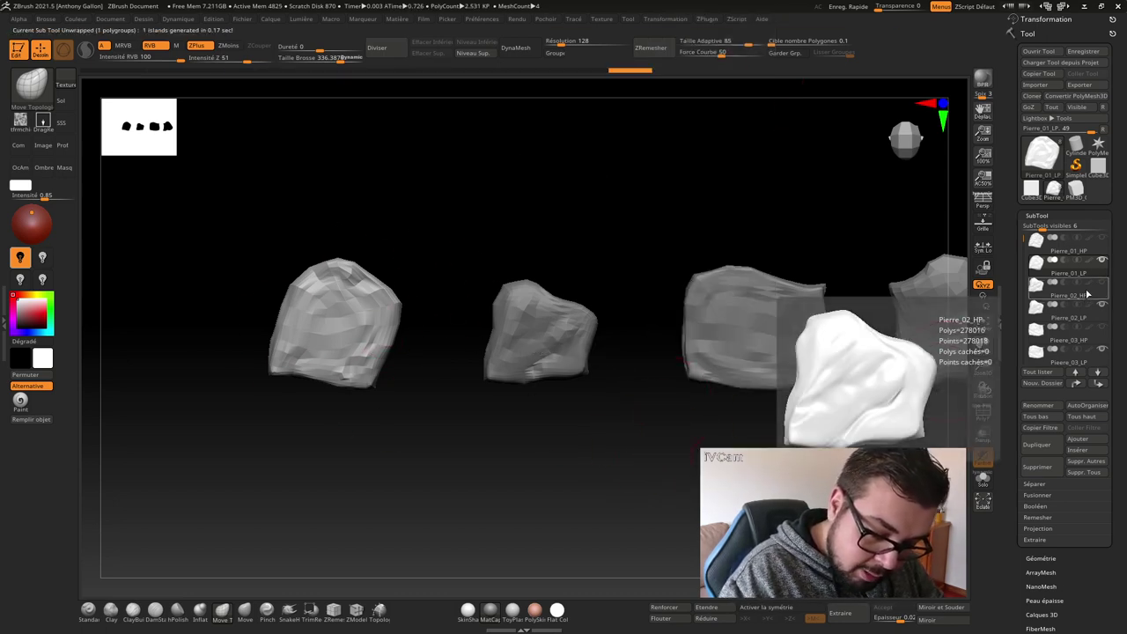
{"action": "left_click", "coordinate": [1076, 305]}
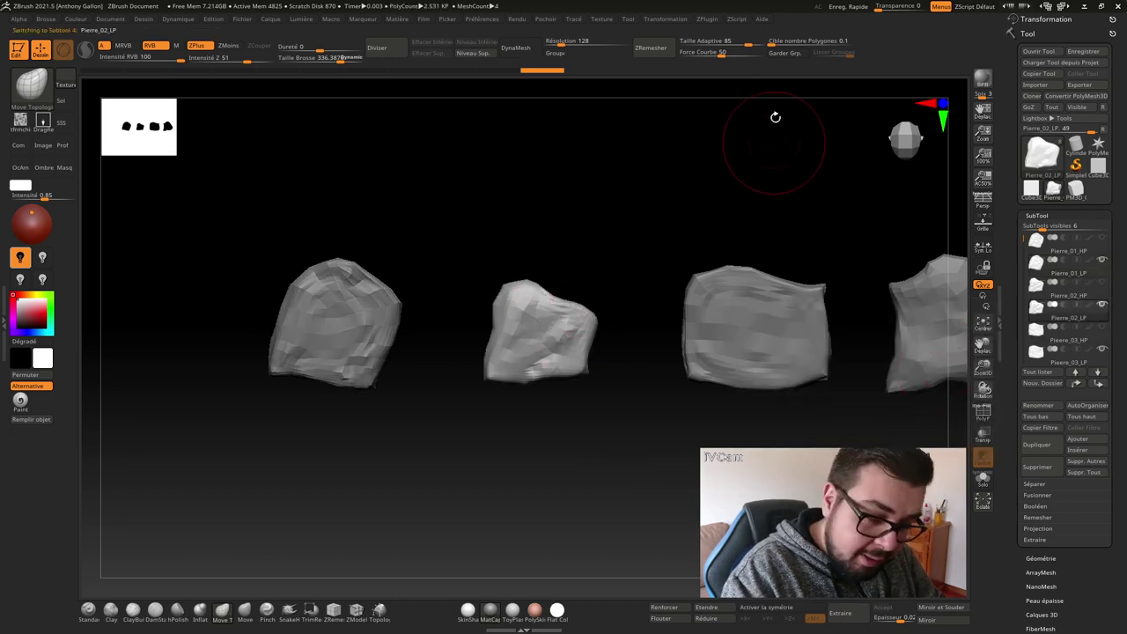
{"action": "left_click", "coordinate": [708, 18]}
{"action": "left_click", "coordinate": [747, 296]}
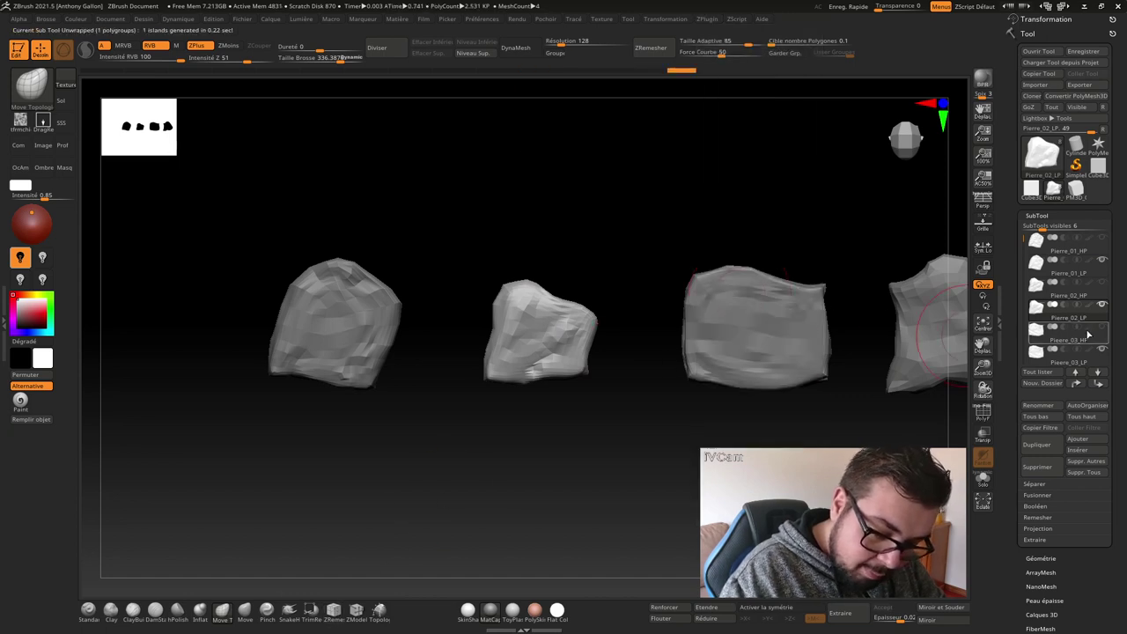
- UV-unwrap Pierre_03_LP and Pierre_04_LP with UVMaster's Unwrap
{"action": "left_click", "coordinate": [1081, 362]}
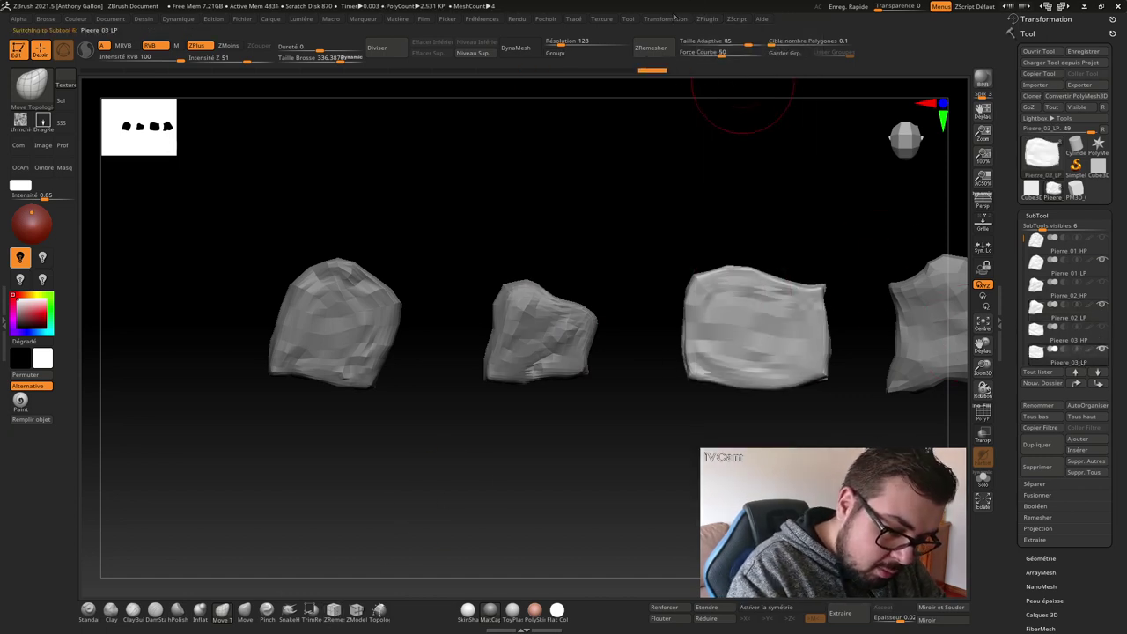
{"action": "left_click", "coordinate": [707, 19]}
{"action": "left_click", "coordinate": [731, 294]}
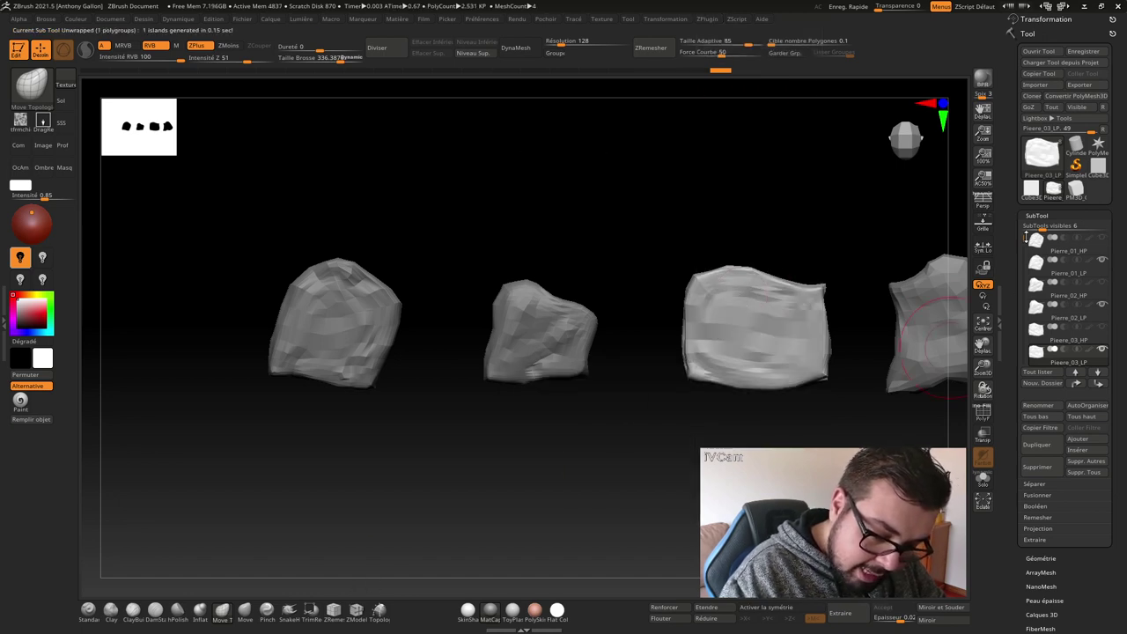
{"action": "left_click_drag", "start_coordinate": [1026, 238], "coordinate": [1025, 257]}
{"action": "left_click", "coordinate": [1083, 364]}
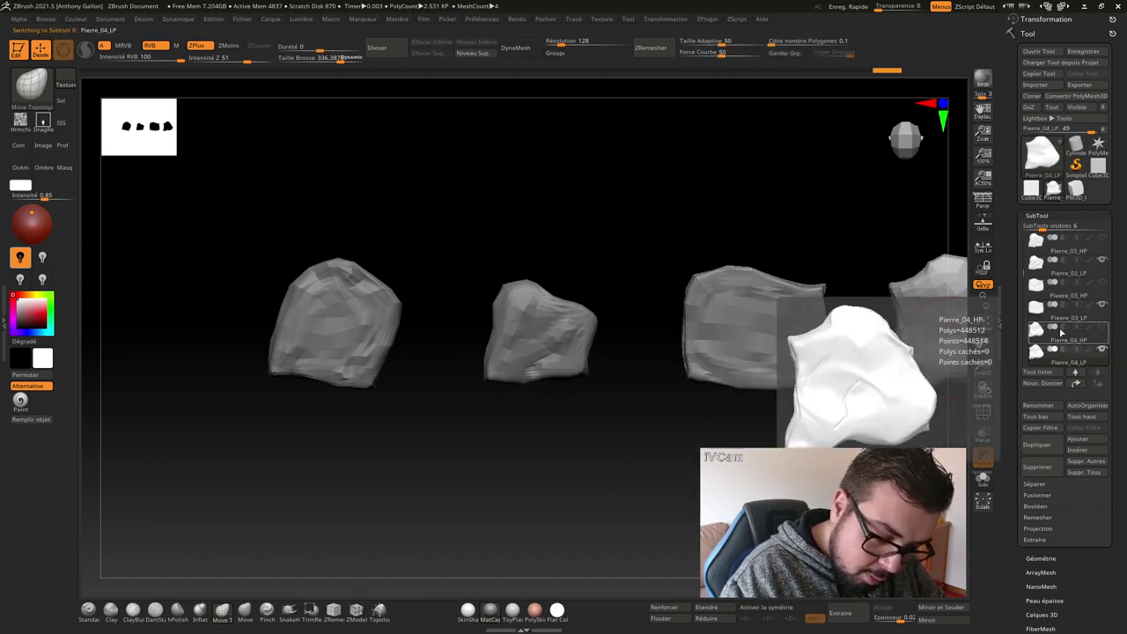
{"action": "left_click_drag", "start_coordinate": [942, 255], "coordinate": [731, 253], "text": "alt"}
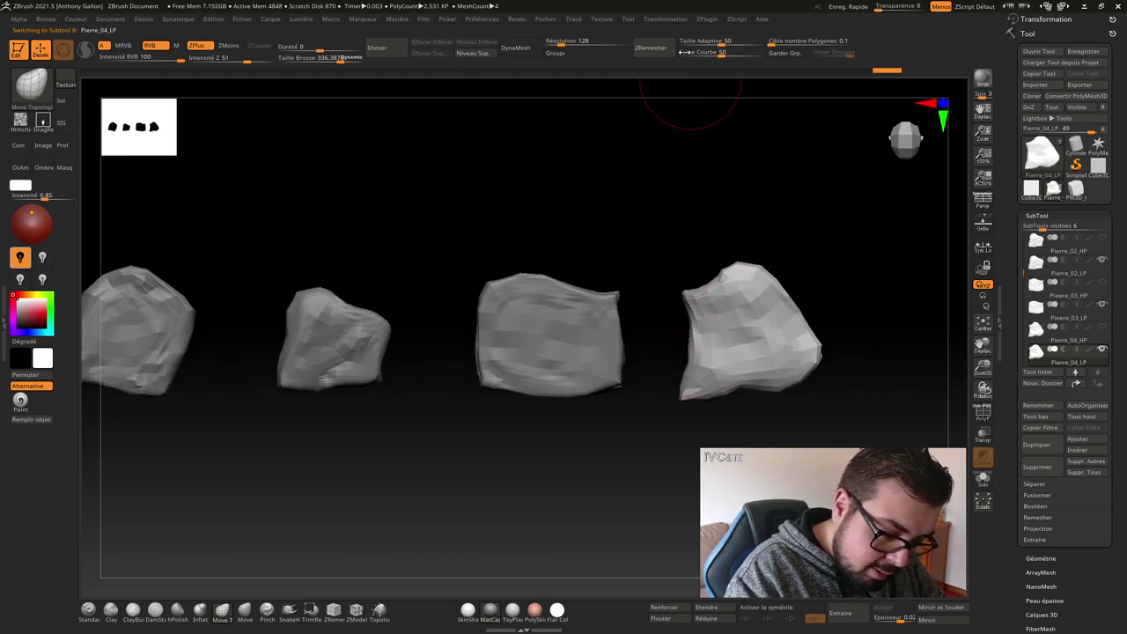
{"action": "left_click", "coordinate": [706, 18]}
{"action": "left_click", "coordinate": [730, 296]}
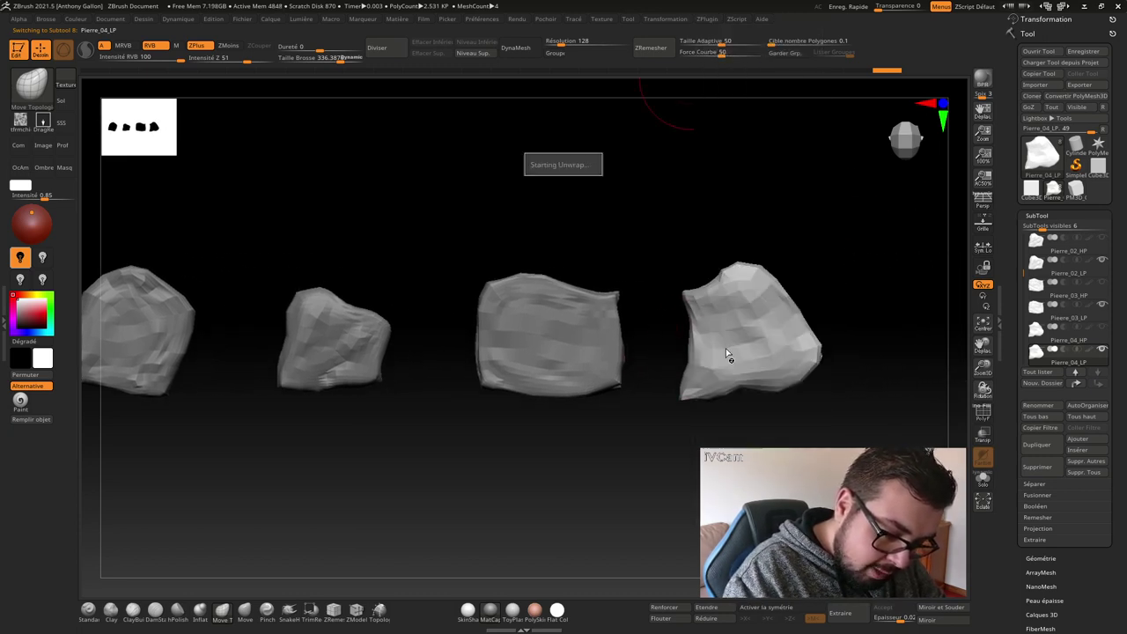
- Frame all four rocks in the view and select Pierre_01_HP
{"action": "key", "text": "f"}
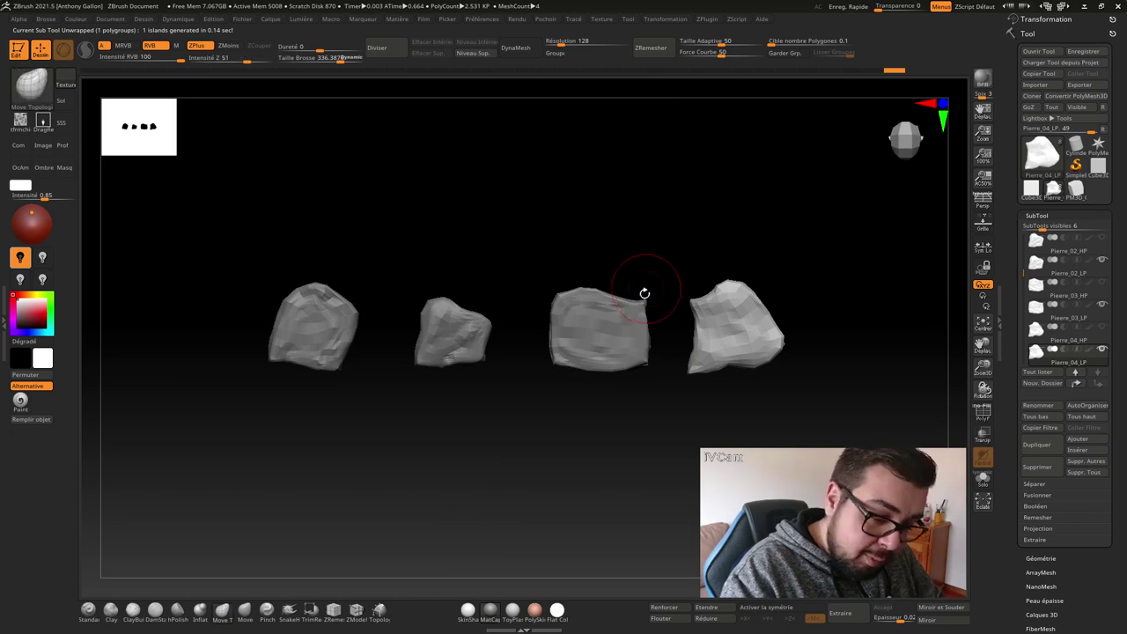
{"action": "left_click_drag", "start_coordinate": [641, 294], "coordinate": [730, 286], "text": "alt"}
{"action": "left_click_drag", "start_coordinate": [1023, 273], "coordinate": [1023, 238]}
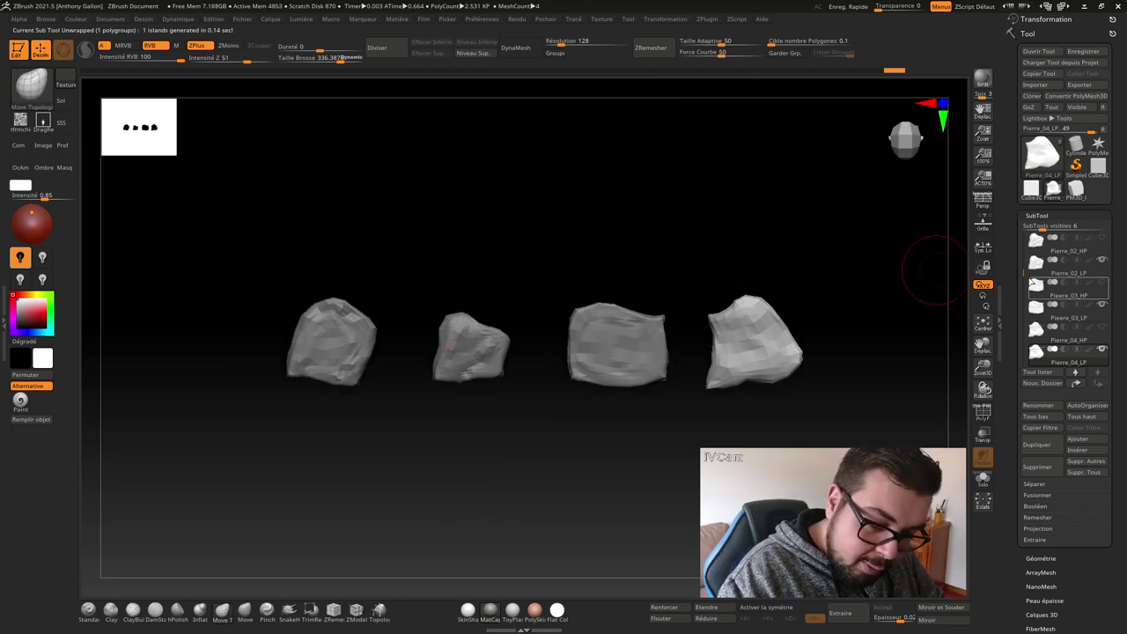
{"action": "left_click", "coordinate": [1083, 252]}
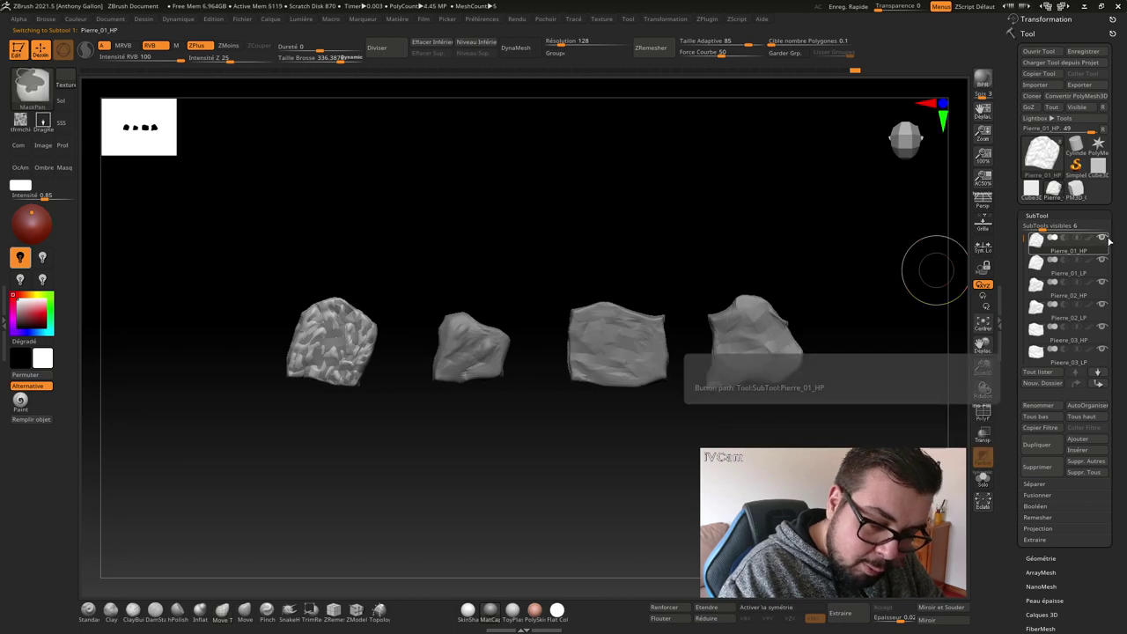
- Solo Pierre_01_HP and export it through FBX Export Import as Pierre_01_HP.fbx
{"action": "left_click", "coordinate": [1103, 239], "text": "shift"}
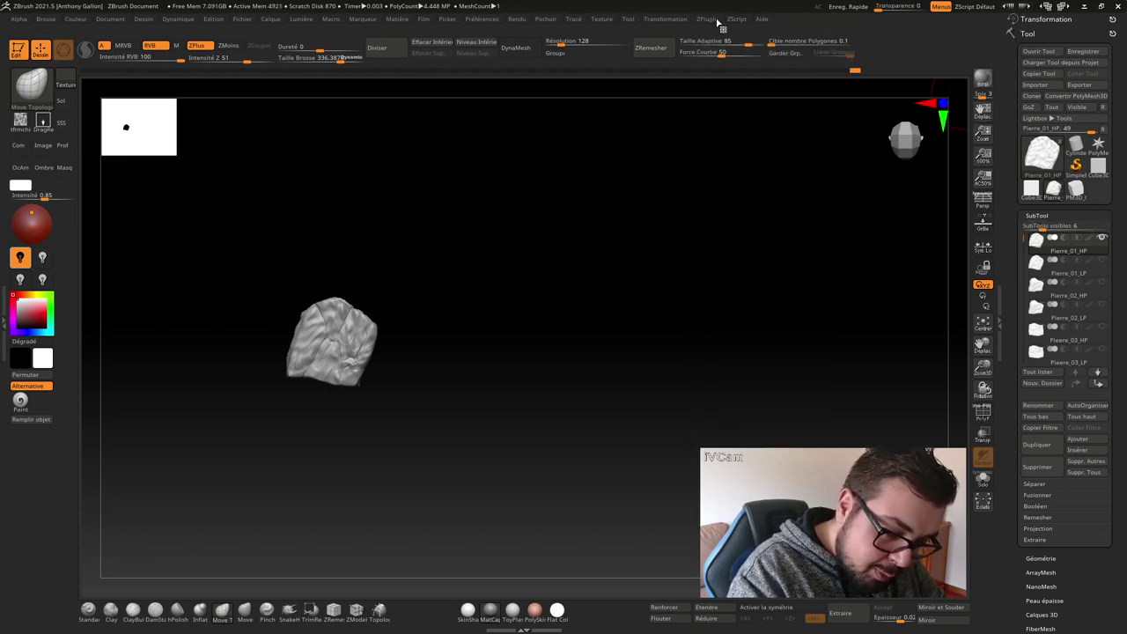
{"action": "left_click", "coordinate": [758, 151]}
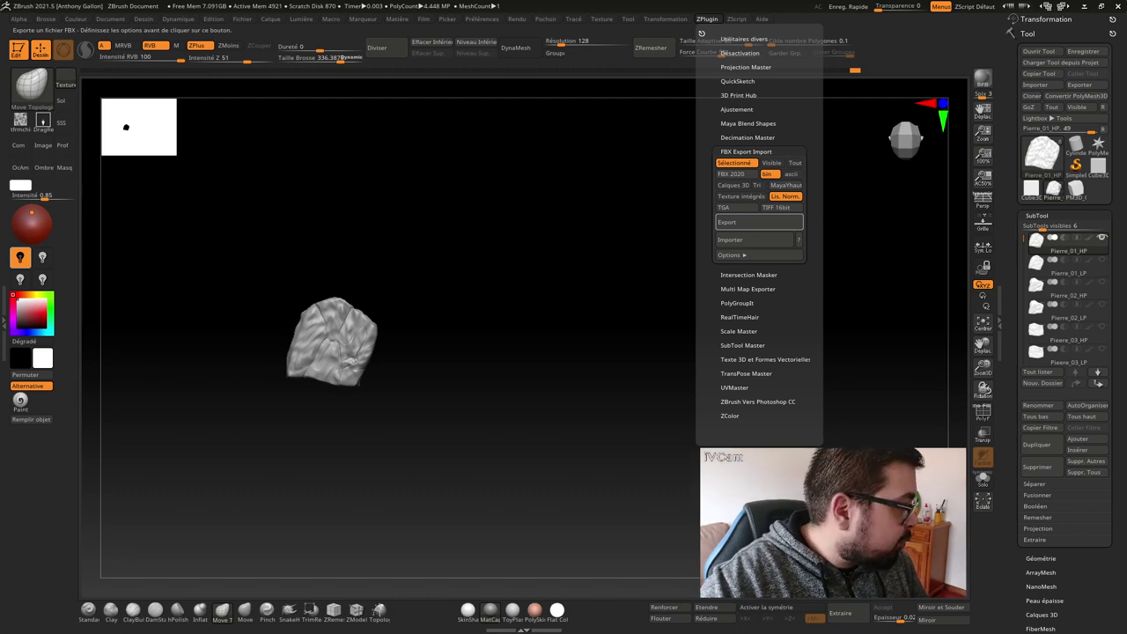
{"action": "left_click", "coordinate": [727, 222]}
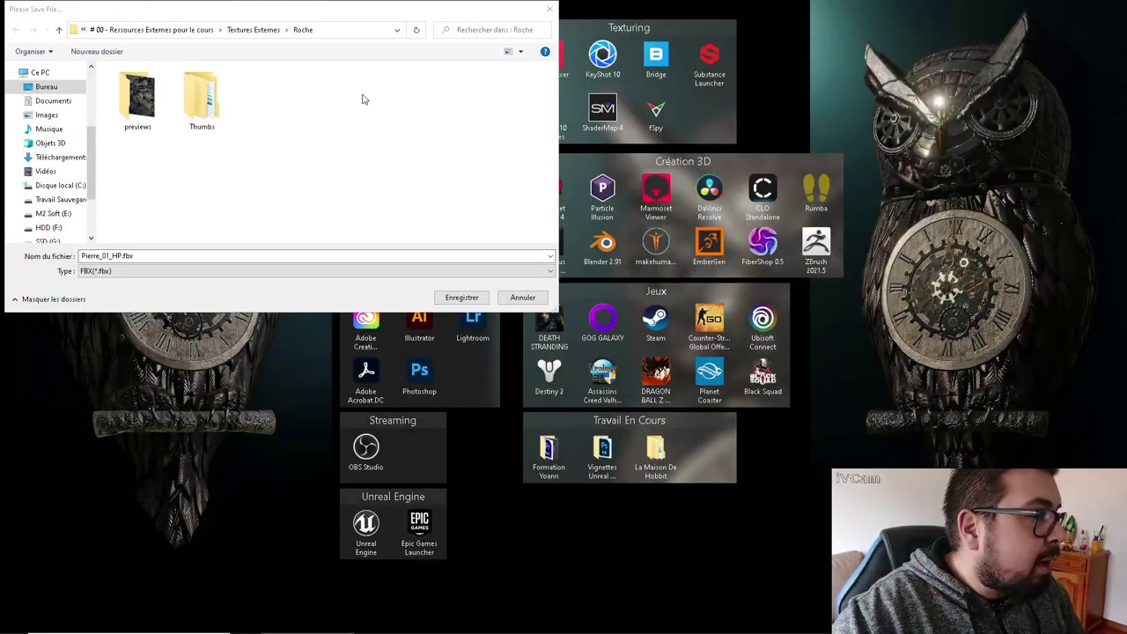
- Navigate from the Roche textures folder to the ZBrush Export folder
{"action": "left_click", "coordinate": [201, 33]}
{"action": "left_click", "coordinate": [139, 34]}
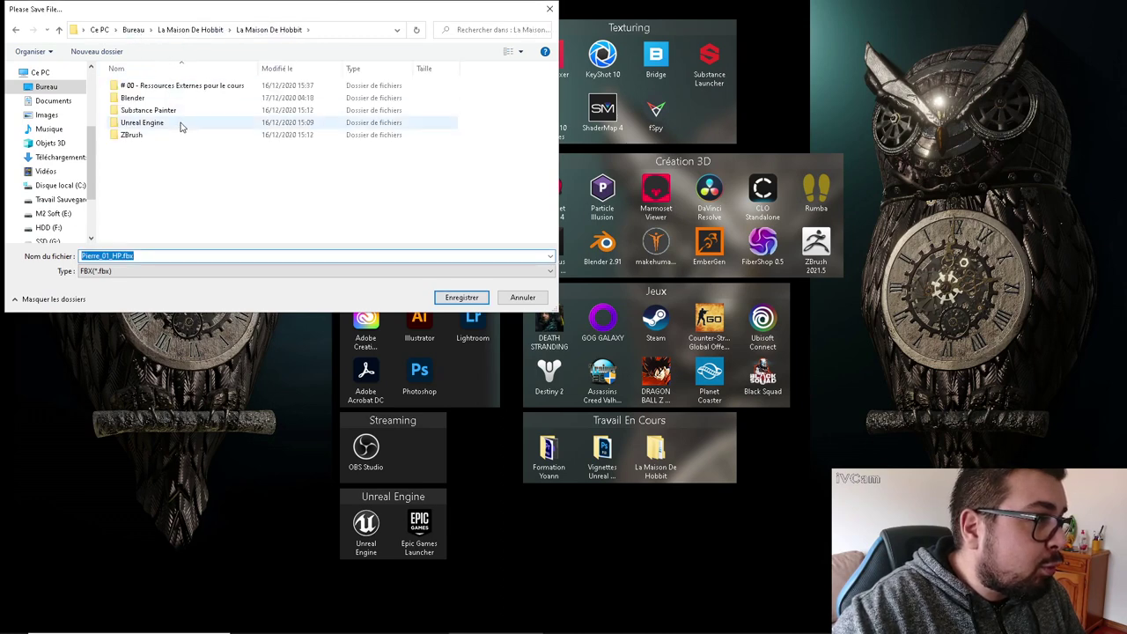
{"action": "double_click", "coordinate": [138, 136]}
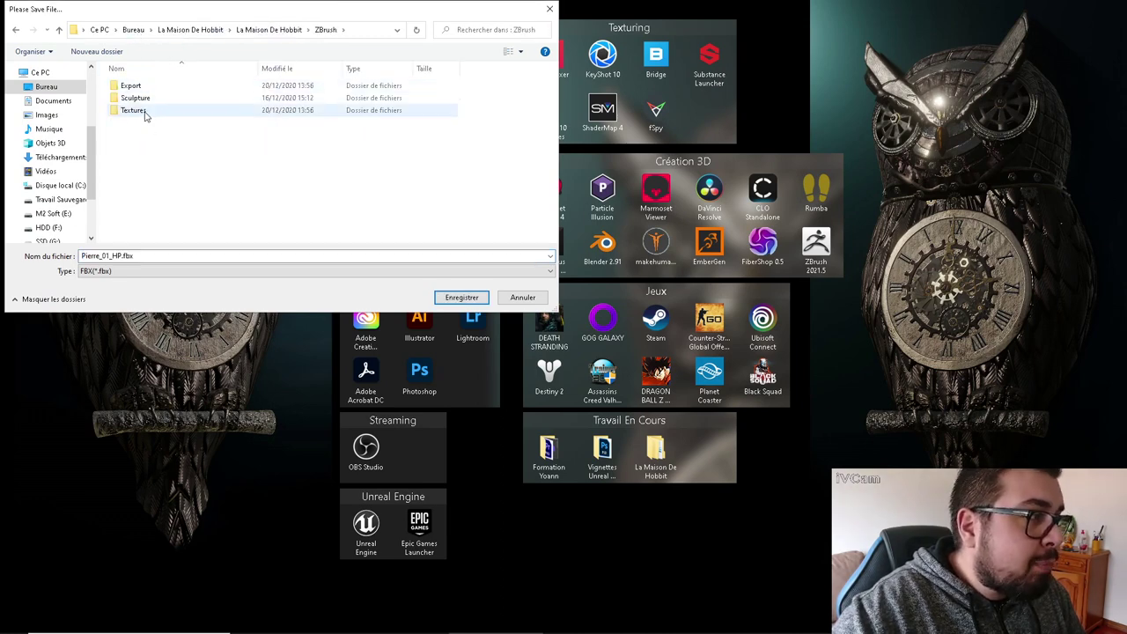
{"action": "double_click", "coordinate": [134, 86]}
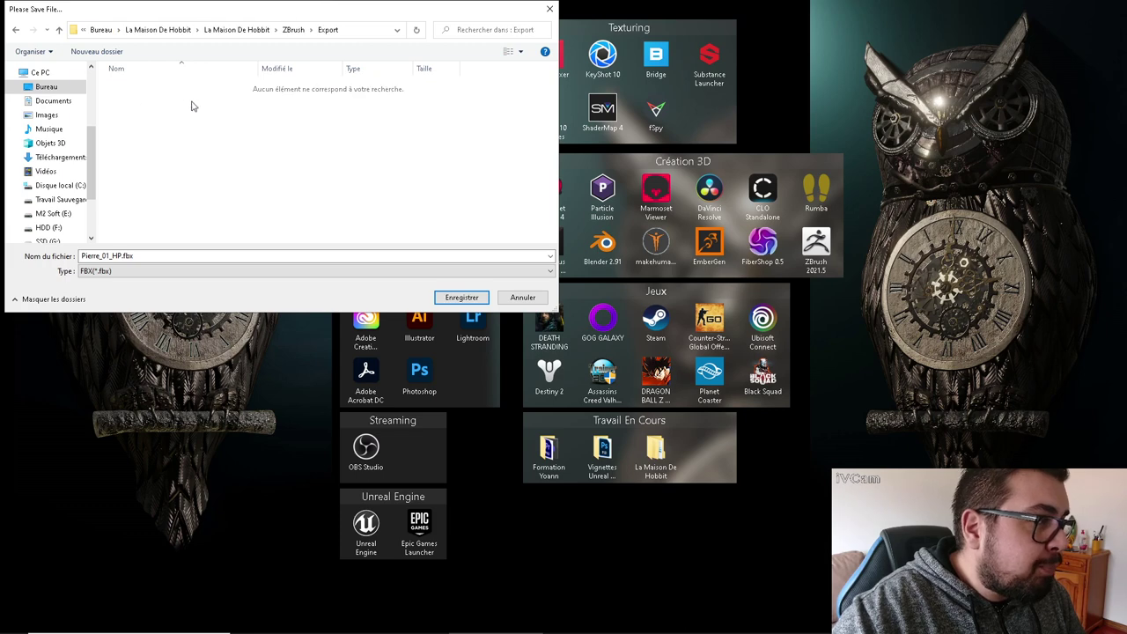
- Create a Pierres folder inside Export and save Pierre_01_HP.fbx there
{"action": "left_click", "coordinate": [121, 53]}
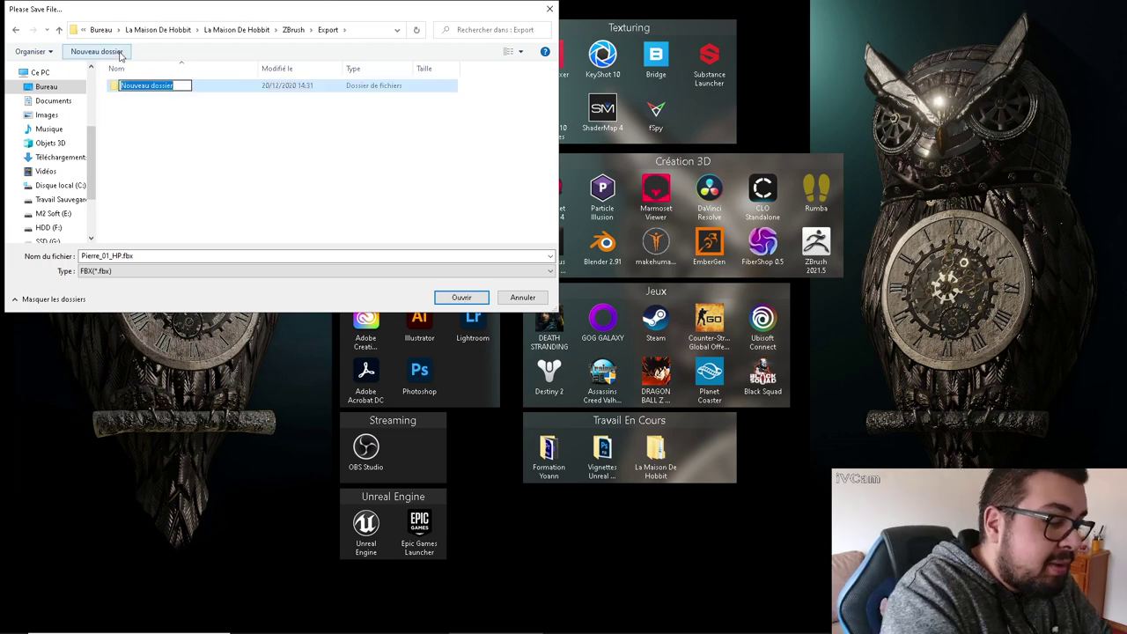
{"action": "type", "text": "Pierre"}
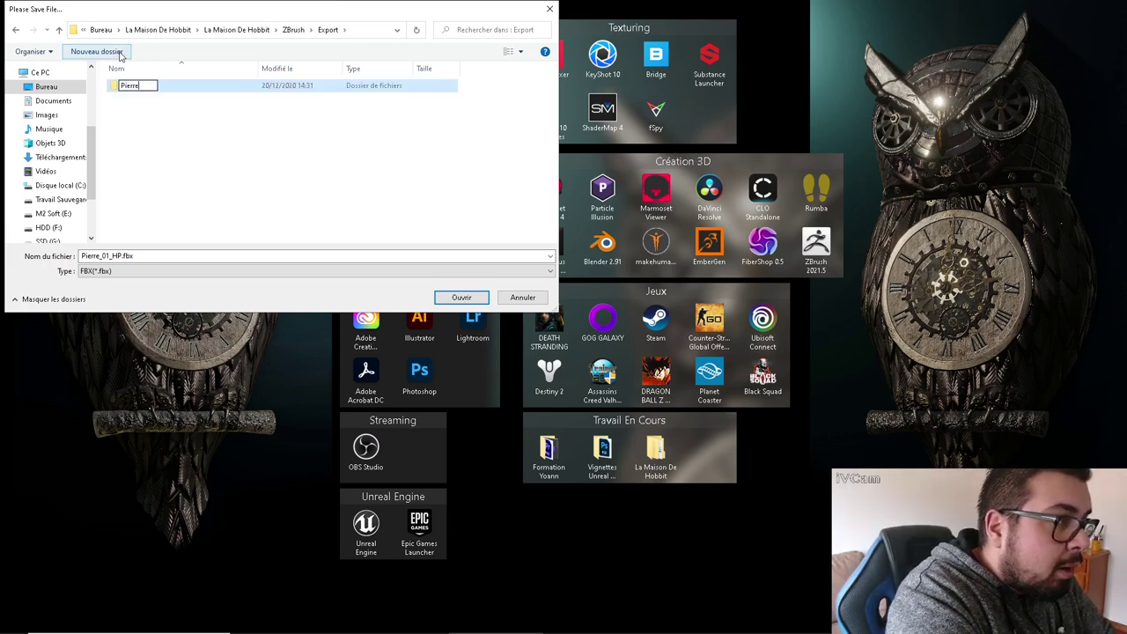
{"action": "type", "text": "s"}
{"action": "key", "text": "Return"}
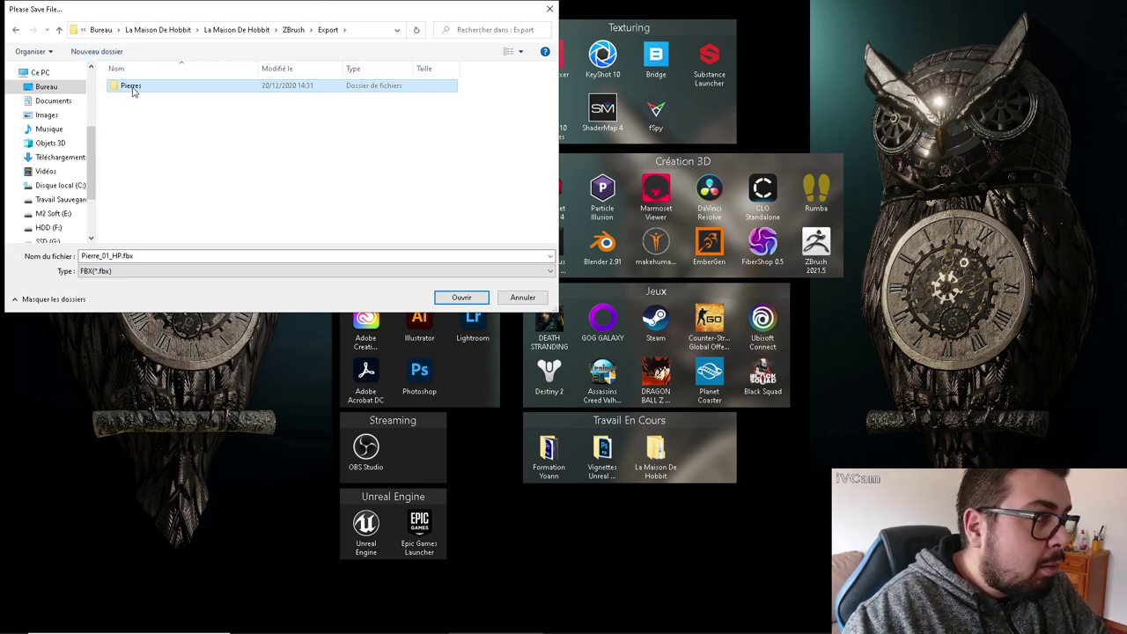
{"action": "double_click", "coordinate": [130, 86]}
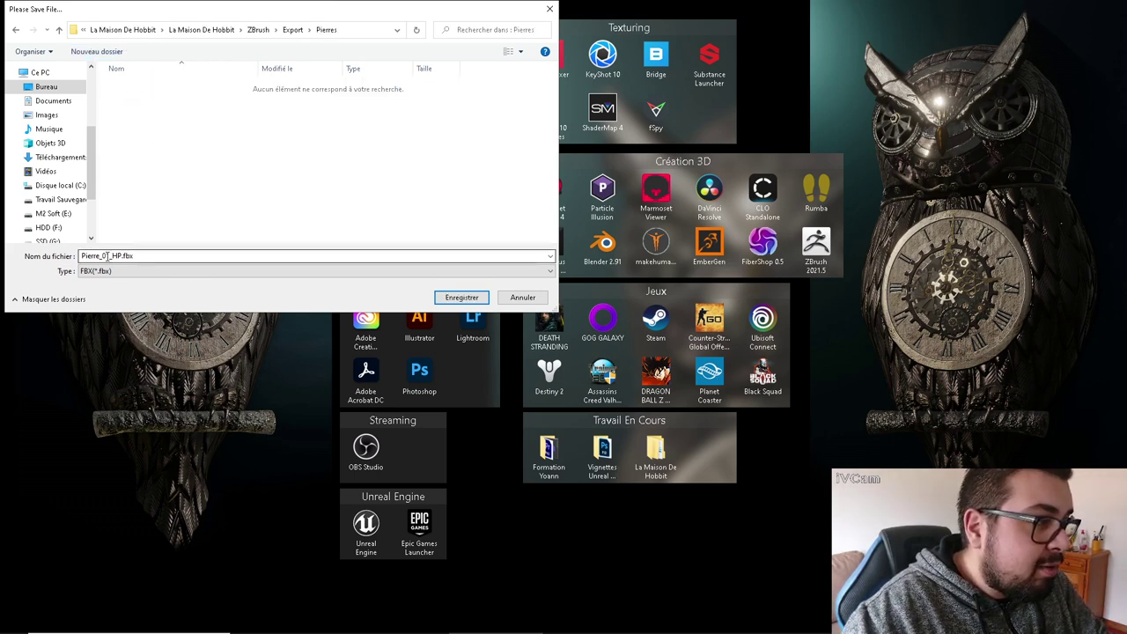
{"action": "left_click", "coordinate": [470, 297]}
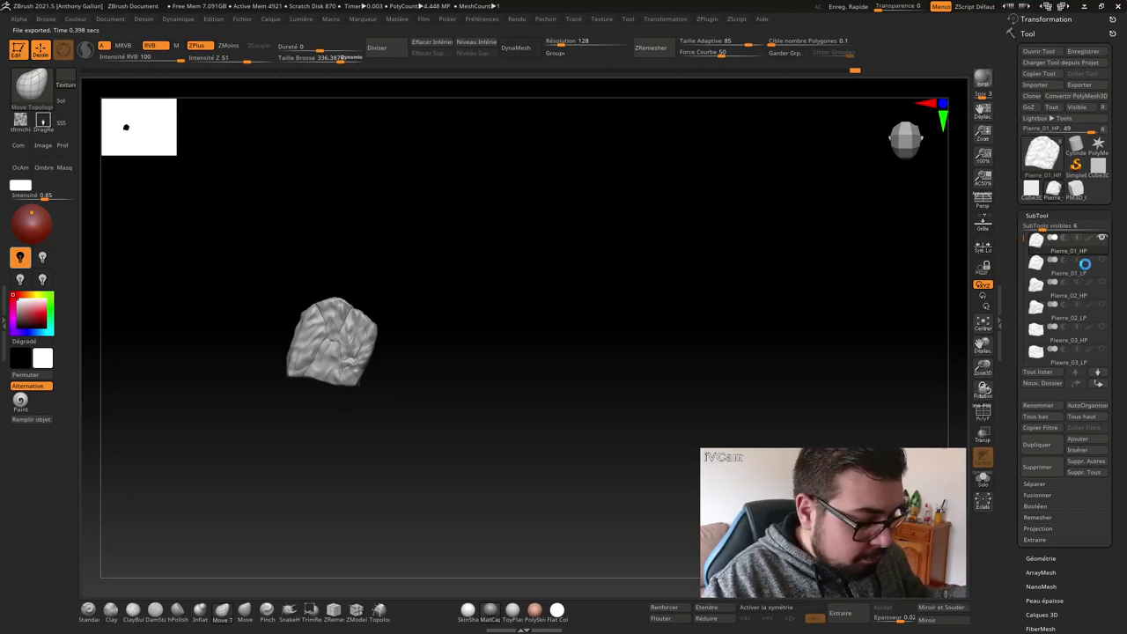
- Export the Pierre_01_LP subtool as an FBX file
{"action": "left_click", "coordinate": [1084, 263]}
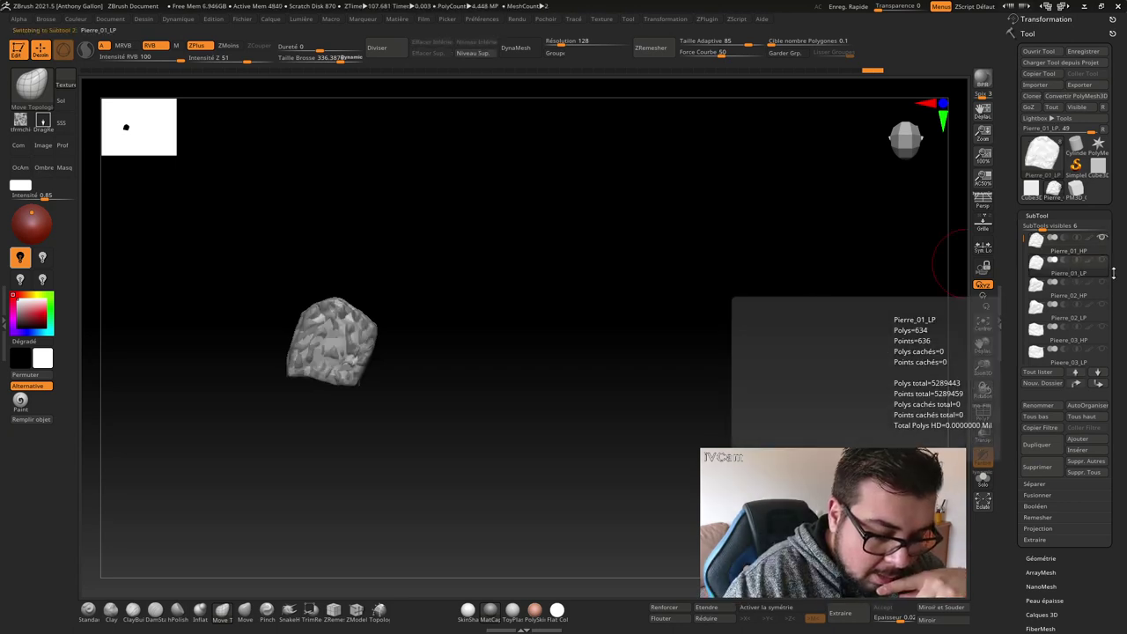
{"action": "left_click", "coordinate": [1103, 246]}
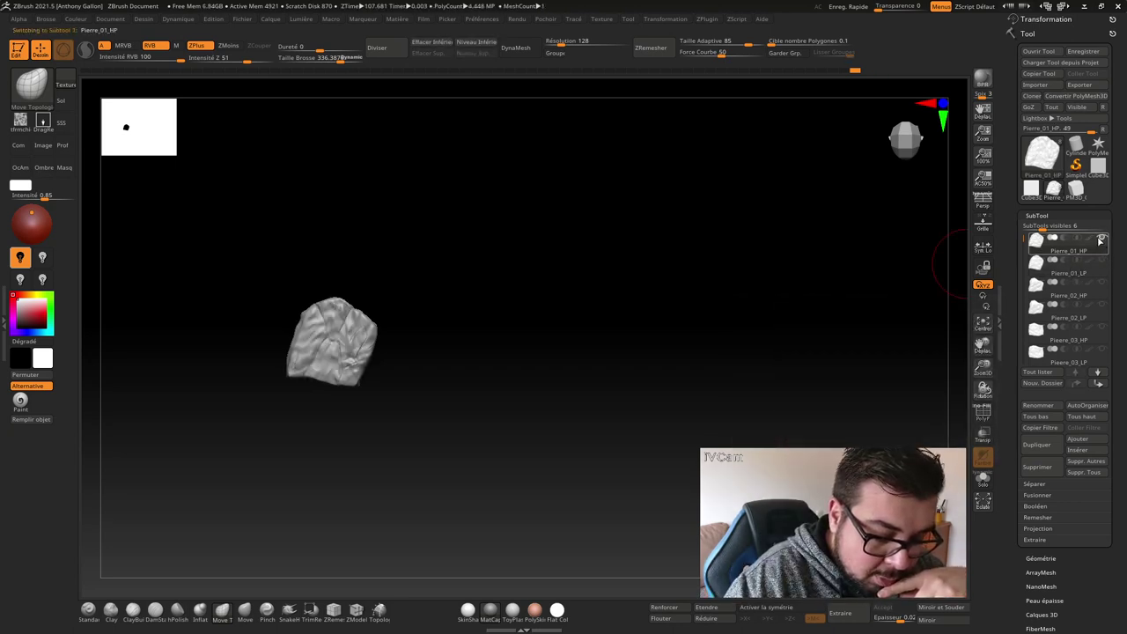
{"action": "left_click", "coordinate": [1088, 275]}
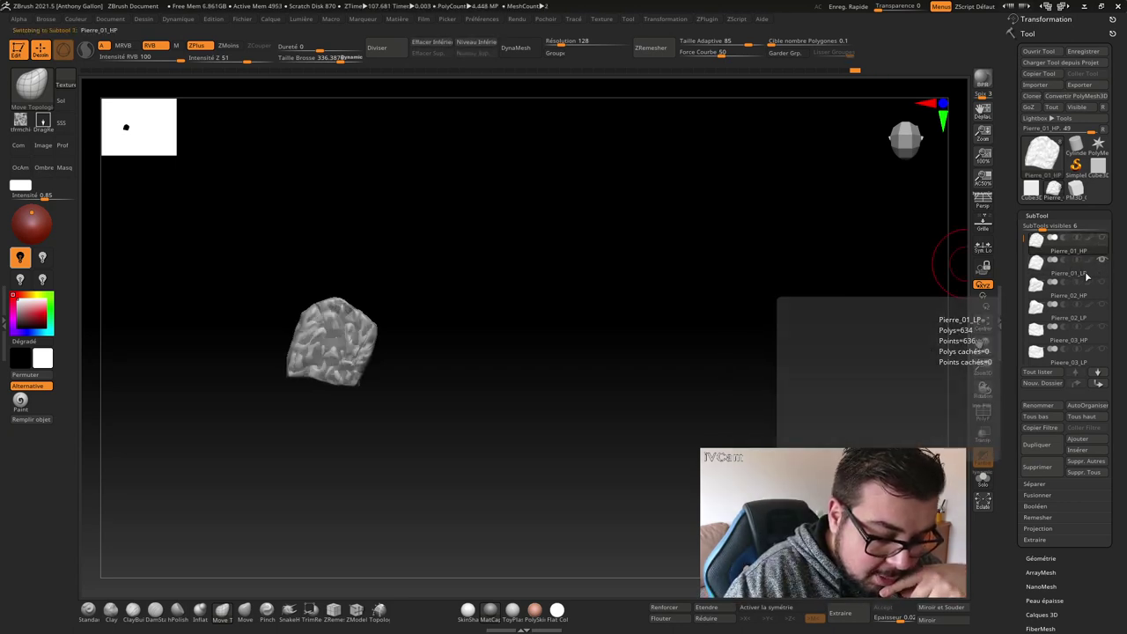
{"action": "left_click", "coordinate": [709, 18]}
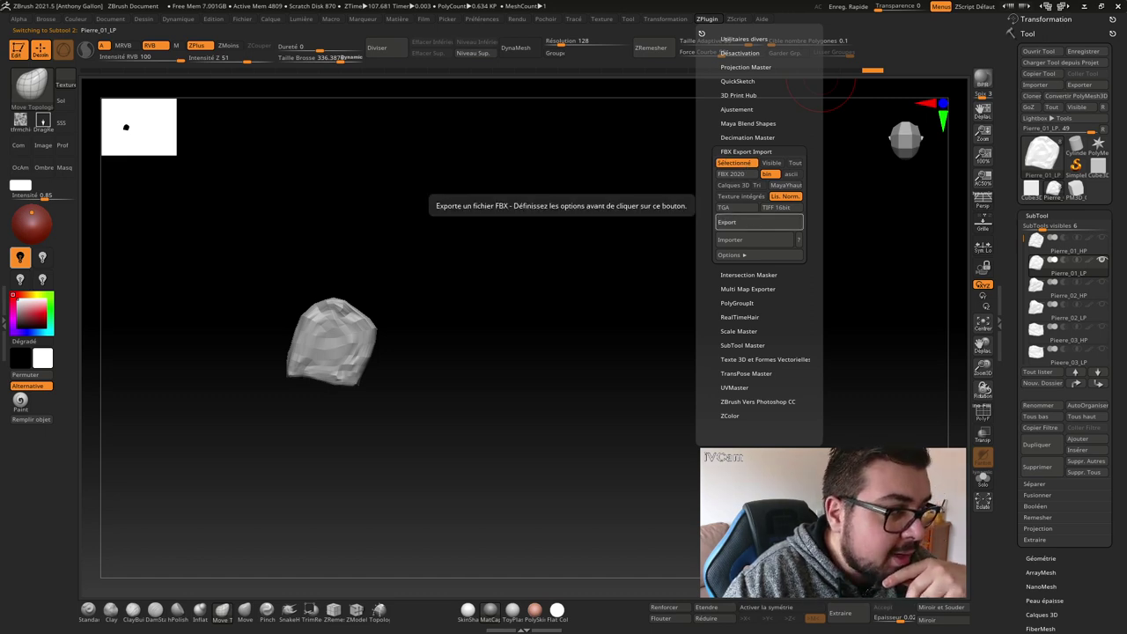
{"action": "left_click", "coordinate": [739, 222]}
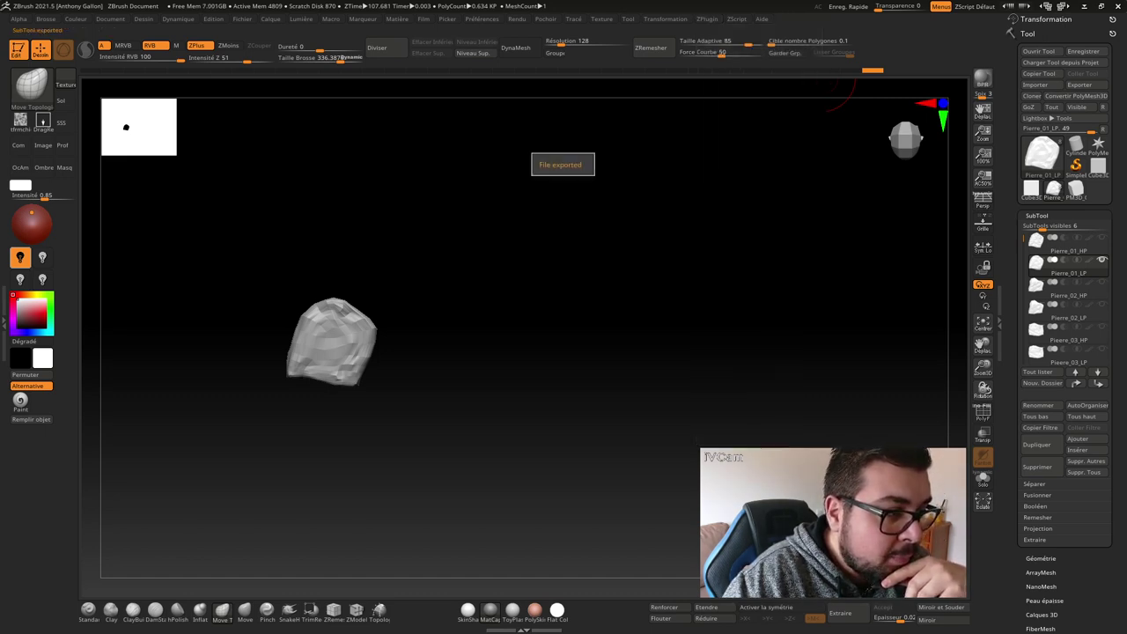
- Export Pierre_02_HP and Pierre_02_LP as FBX files, then select the third rock's HP subtool
{"action": "left_click", "coordinate": [1101, 282]}
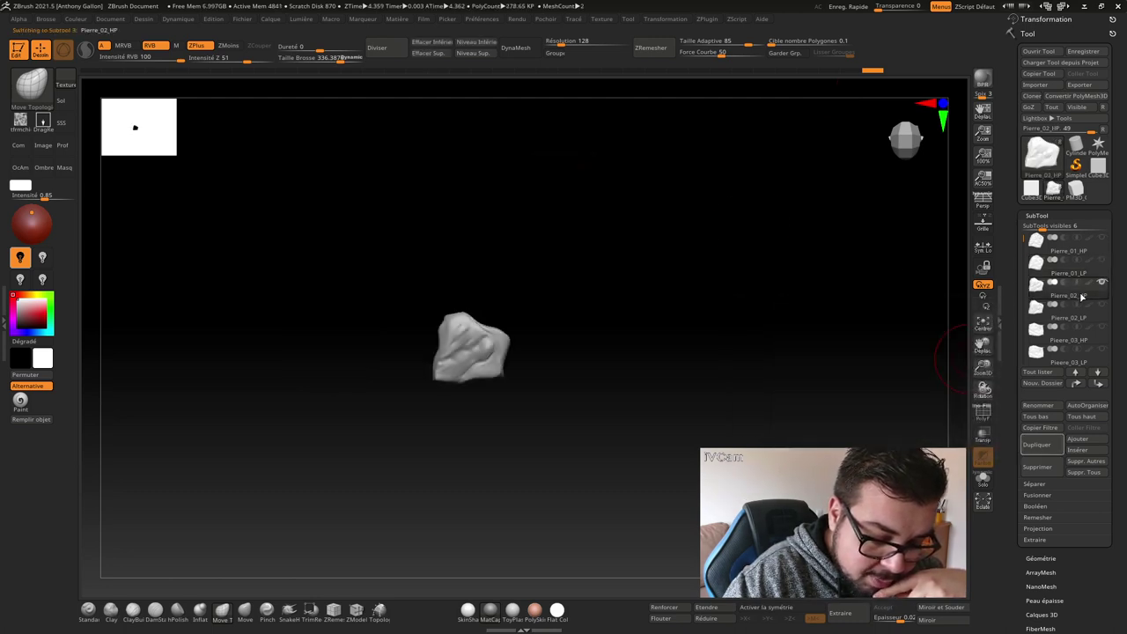
{"action": "left_click", "coordinate": [708, 20]}
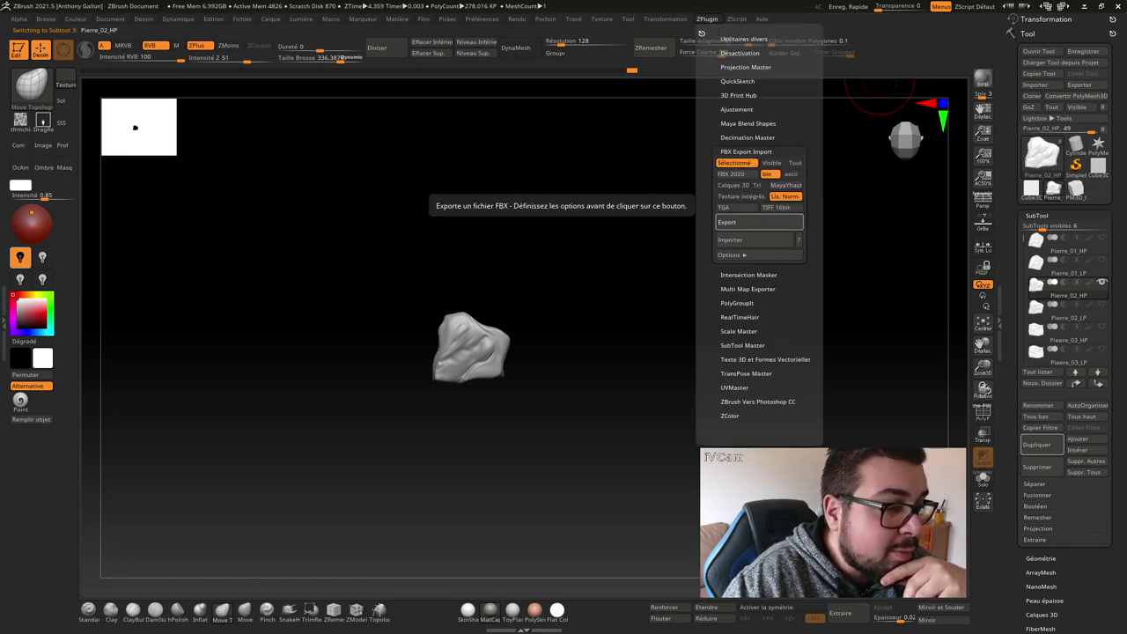
{"action": "left_click", "coordinate": [757, 221]}
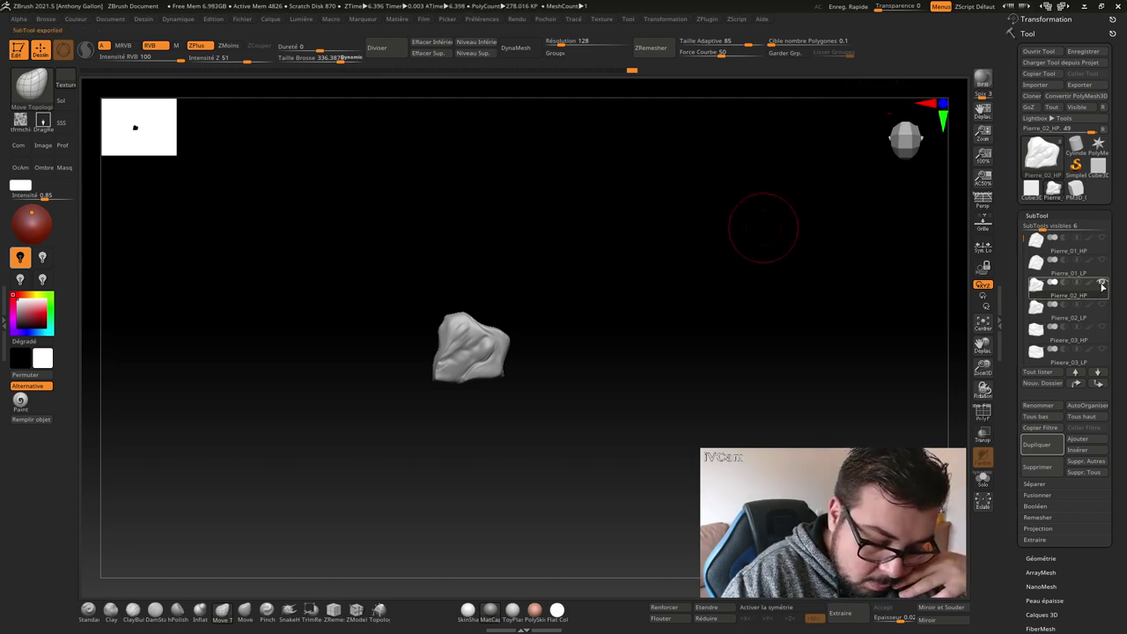
{"action": "left_click", "coordinate": [1074, 310]}
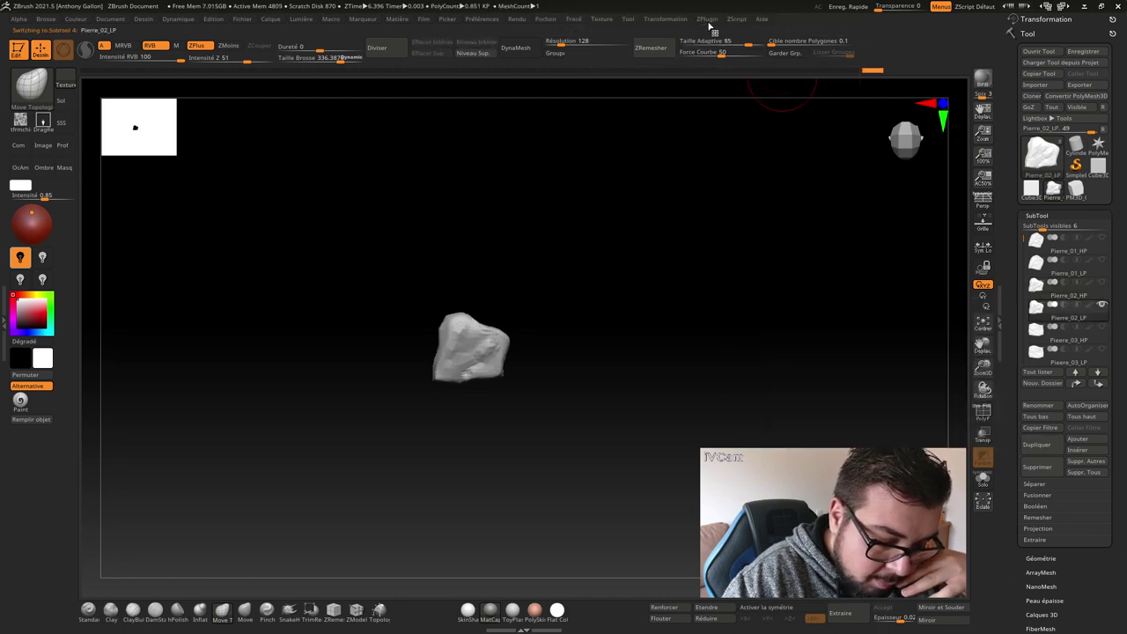
{"action": "left_click", "coordinate": [708, 20]}
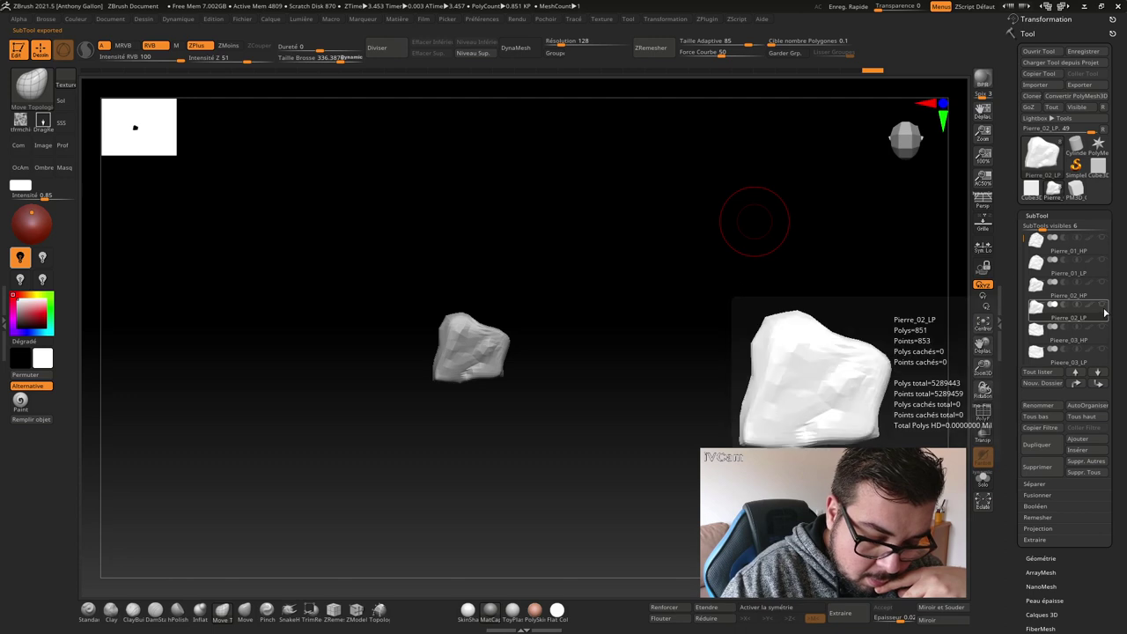
{"action": "left_click", "coordinate": [1090, 340]}
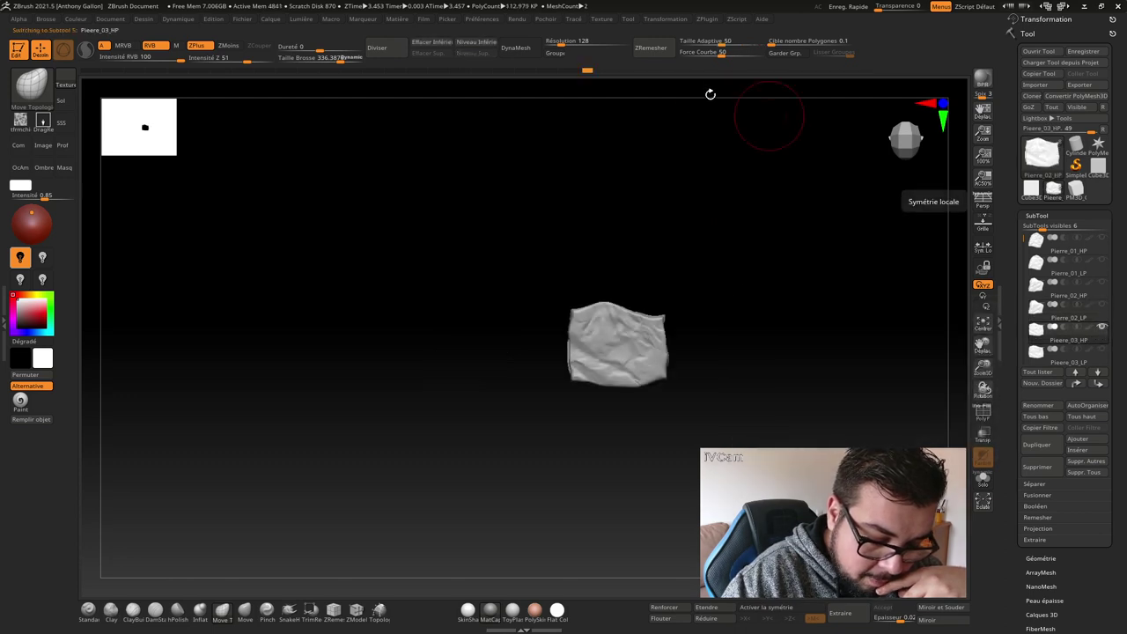
- Export the third rock's meshes, Pierre_03_HP and Pieere_03_LP, as FBX files
{"action": "left_click", "coordinate": [707, 20]}
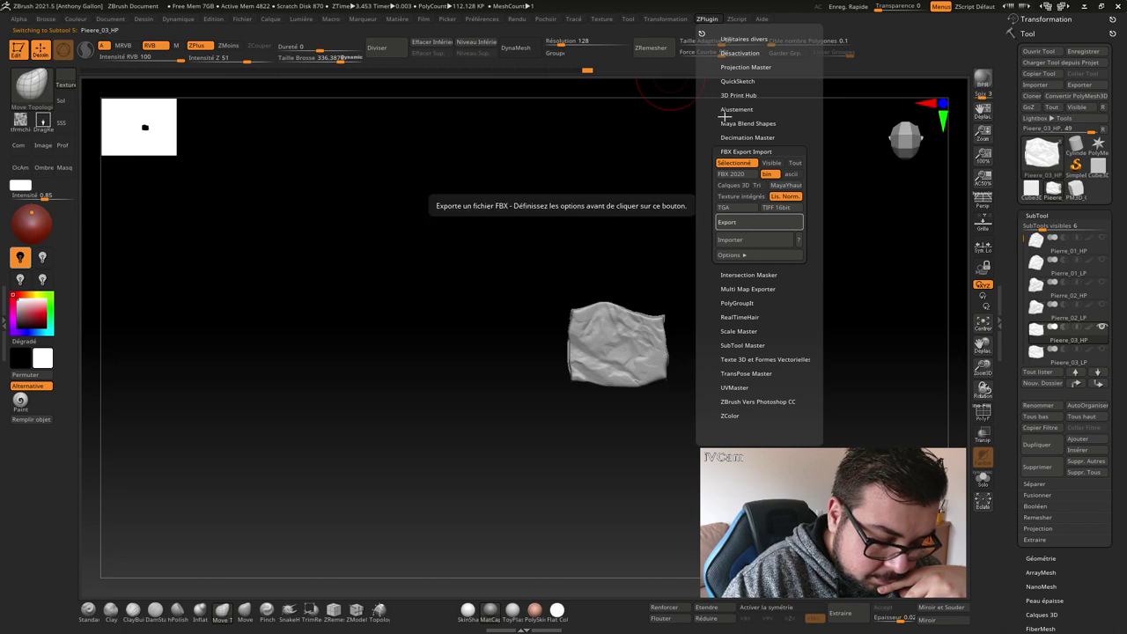
{"action": "left_click", "coordinate": [759, 222]}
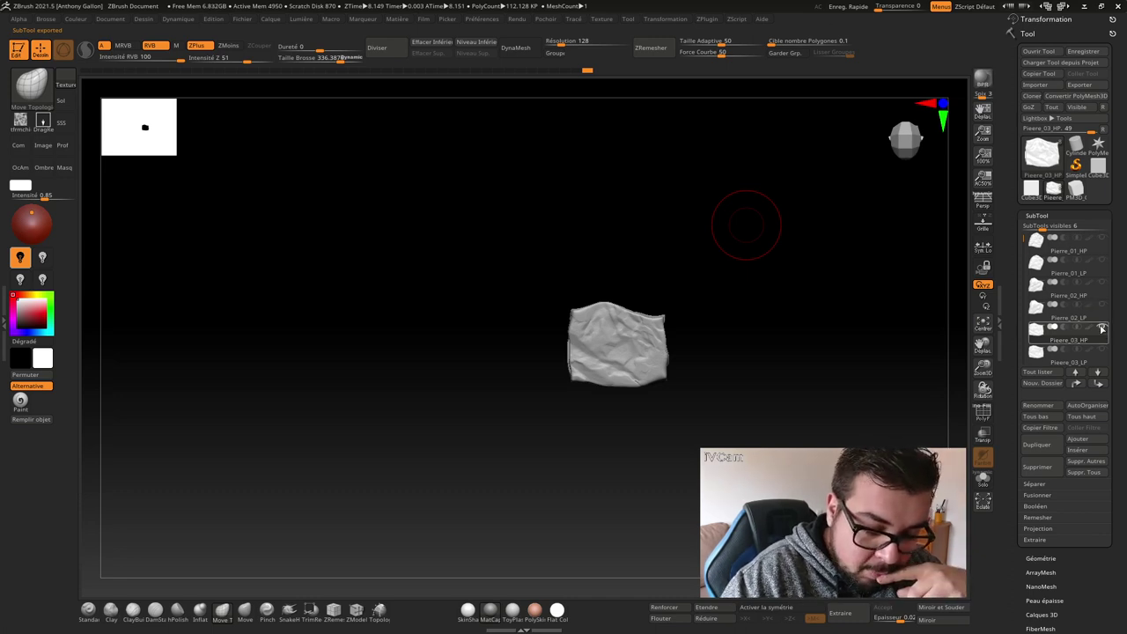
{"action": "left_click", "coordinate": [1101, 353]}
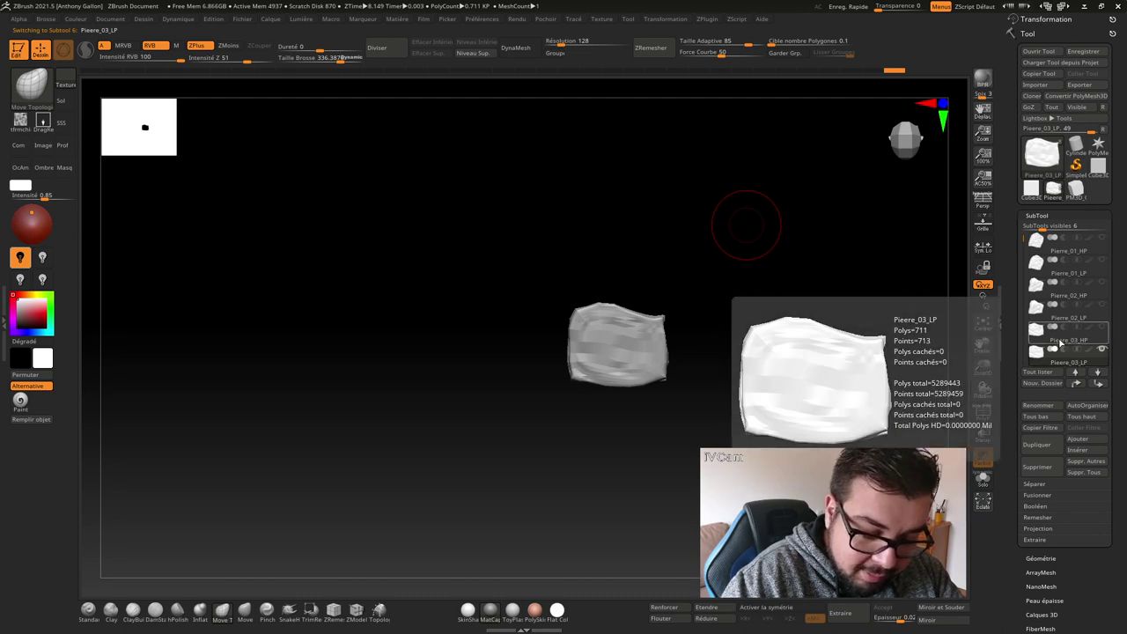
{"action": "left_click", "coordinate": [709, 20]}
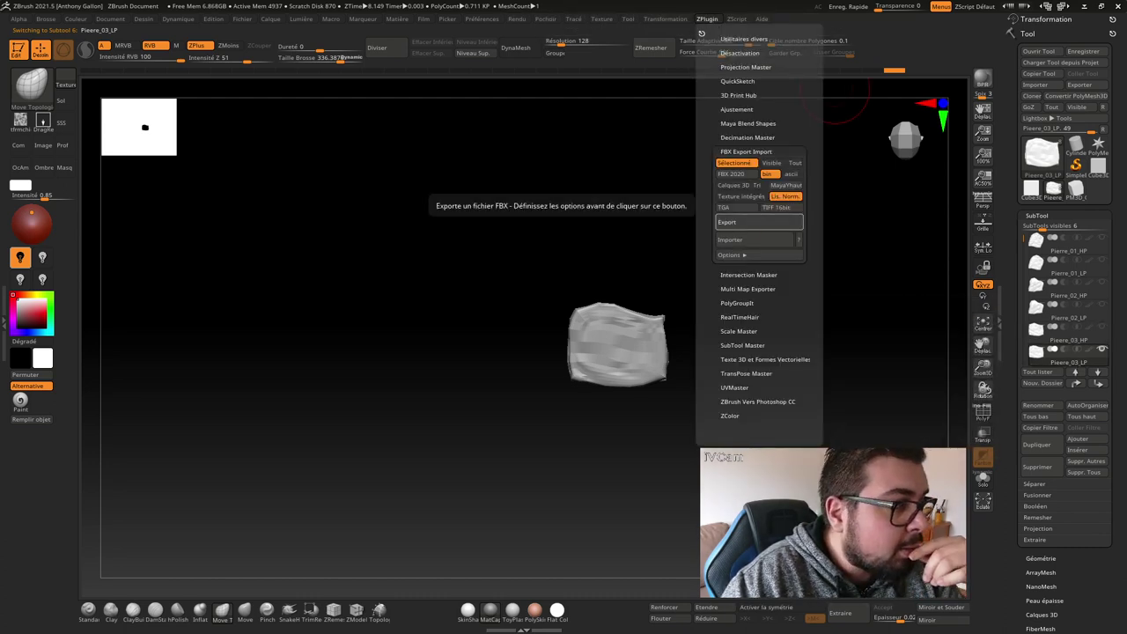
{"action": "left_click", "coordinate": [751, 222]}
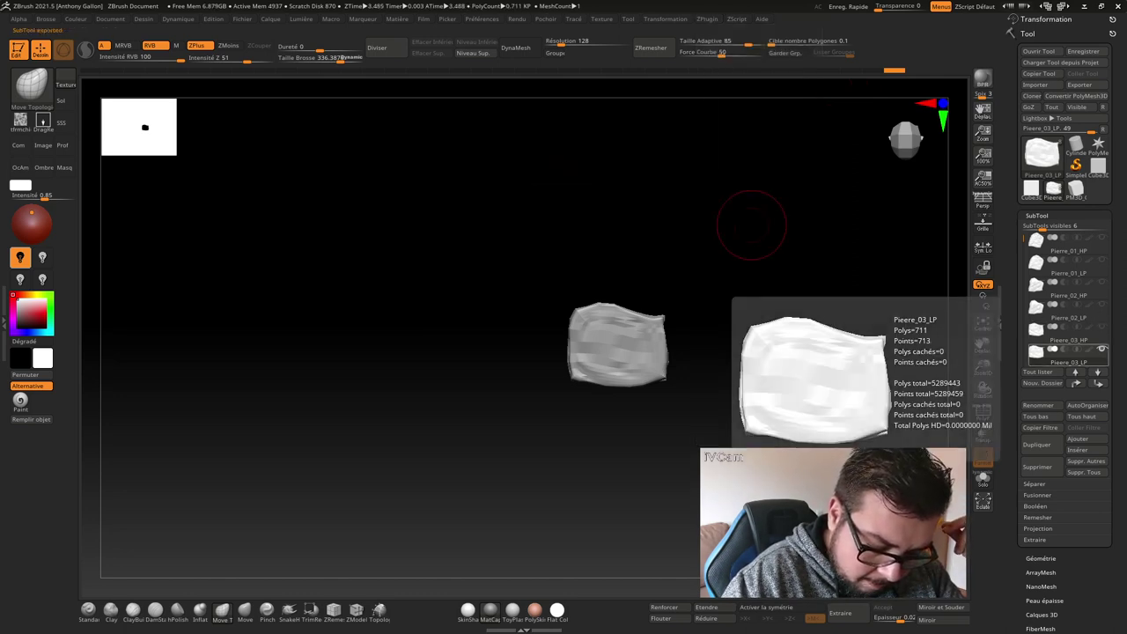
{"action": "scroll", "coordinate": [1083, 299], "scroll_direction": "down", "scroll_amount": 2}
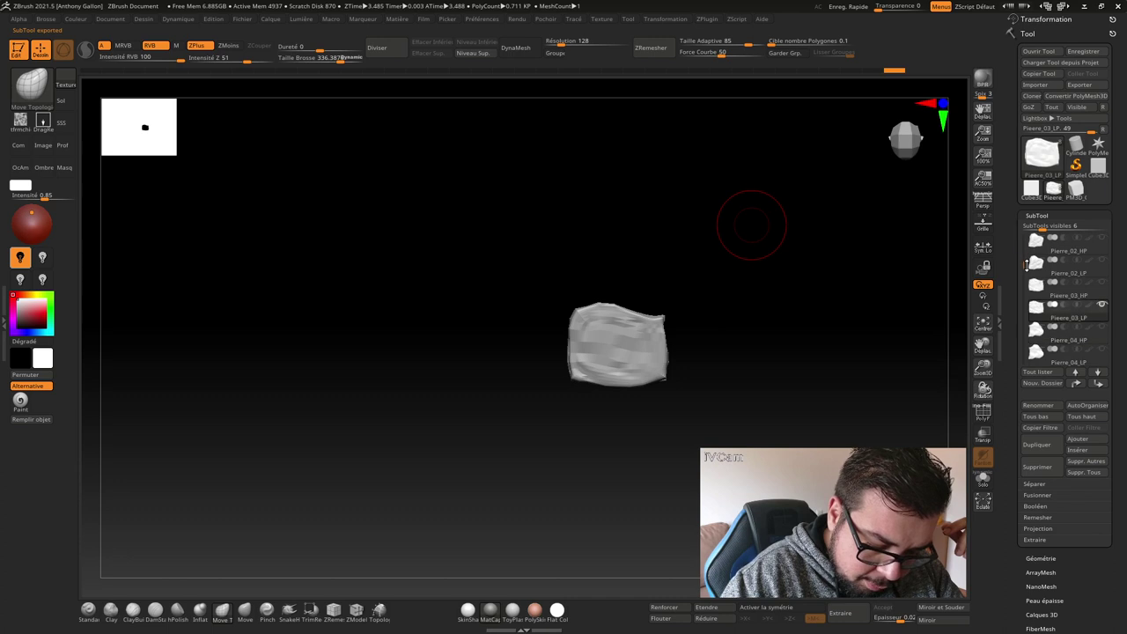
- Make Pierre_04_HP visible and active, then export it and Pierre_04_LP as FBX files
{"action": "left_click", "coordinate": [1101, 327]}
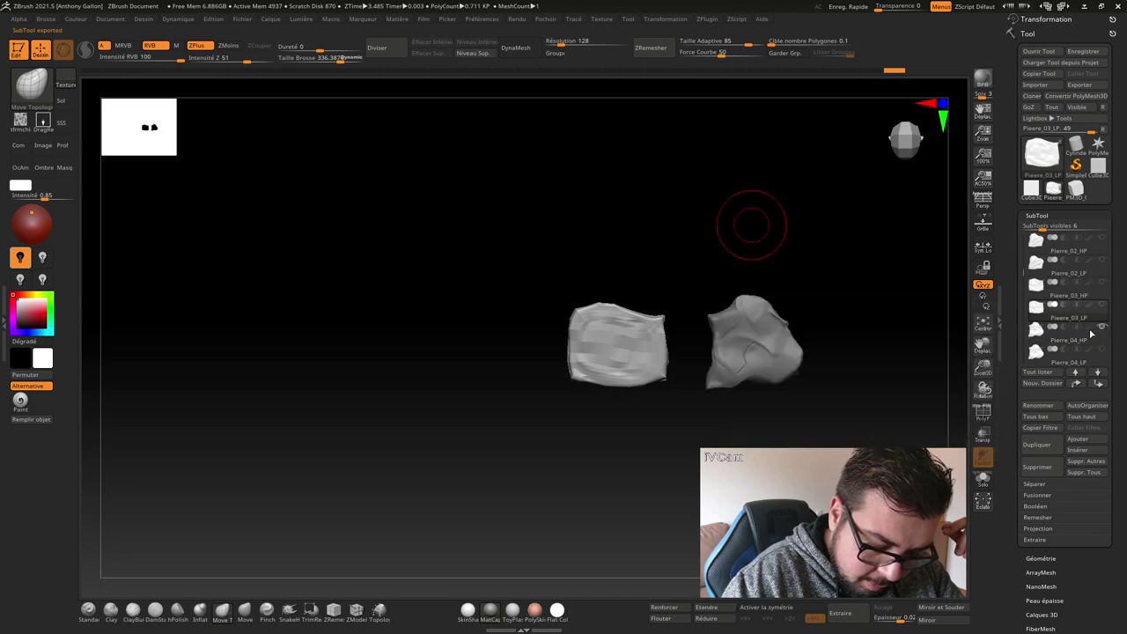
{"action": "left_click", "coordinate": [1079, 323]}
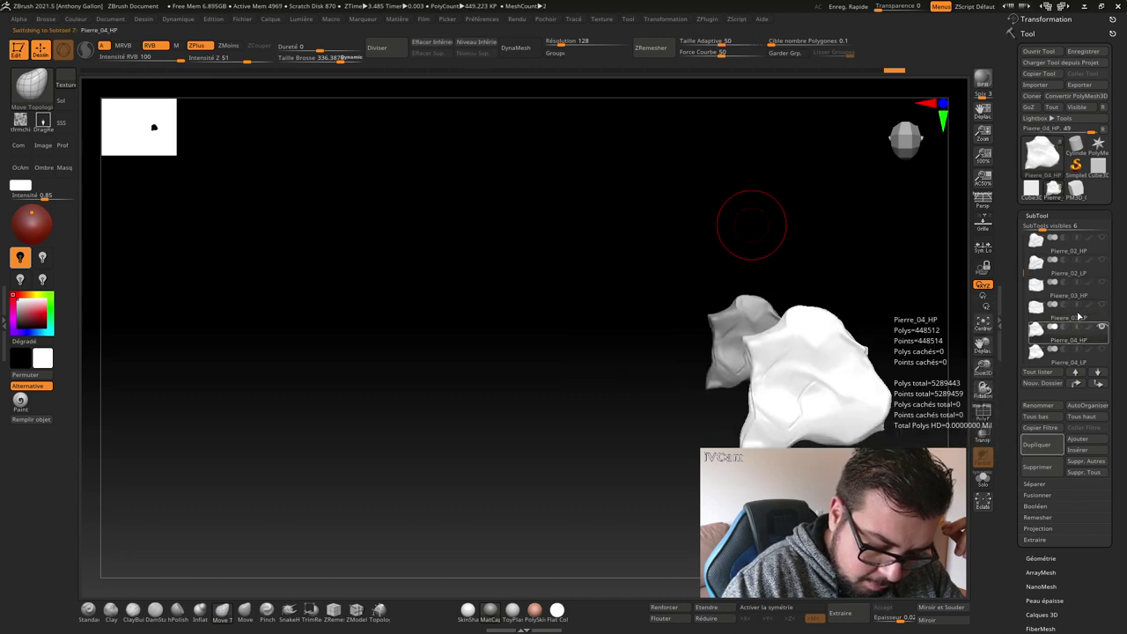
{"action": "left_click", "coordinate": [708, 22]}
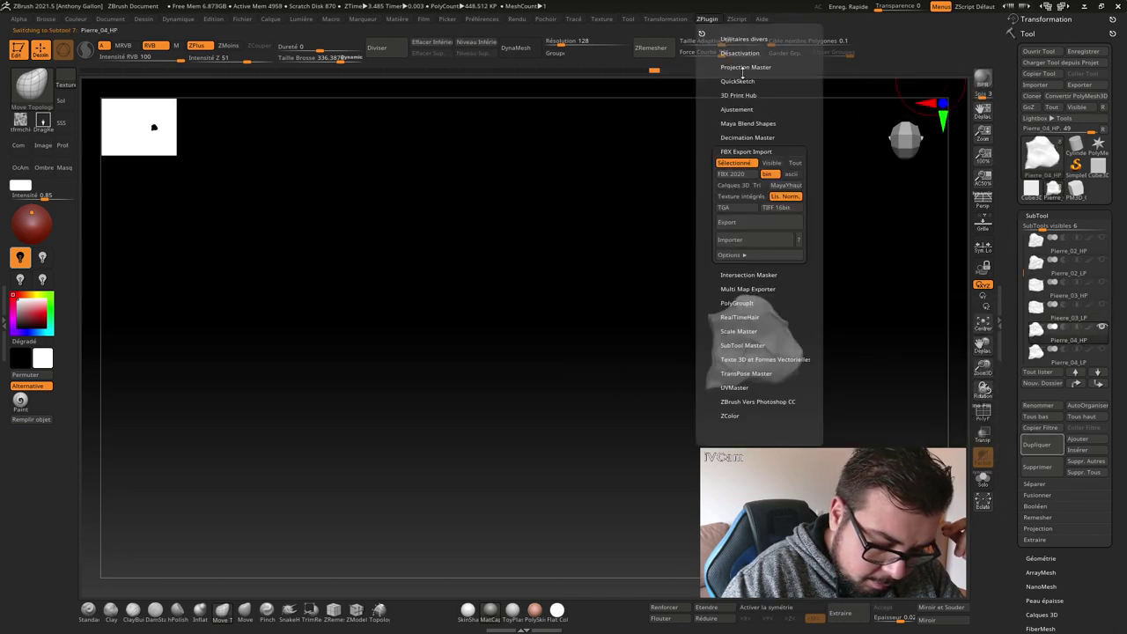
{"action": "left_click", "coordinate": [759, 227]}
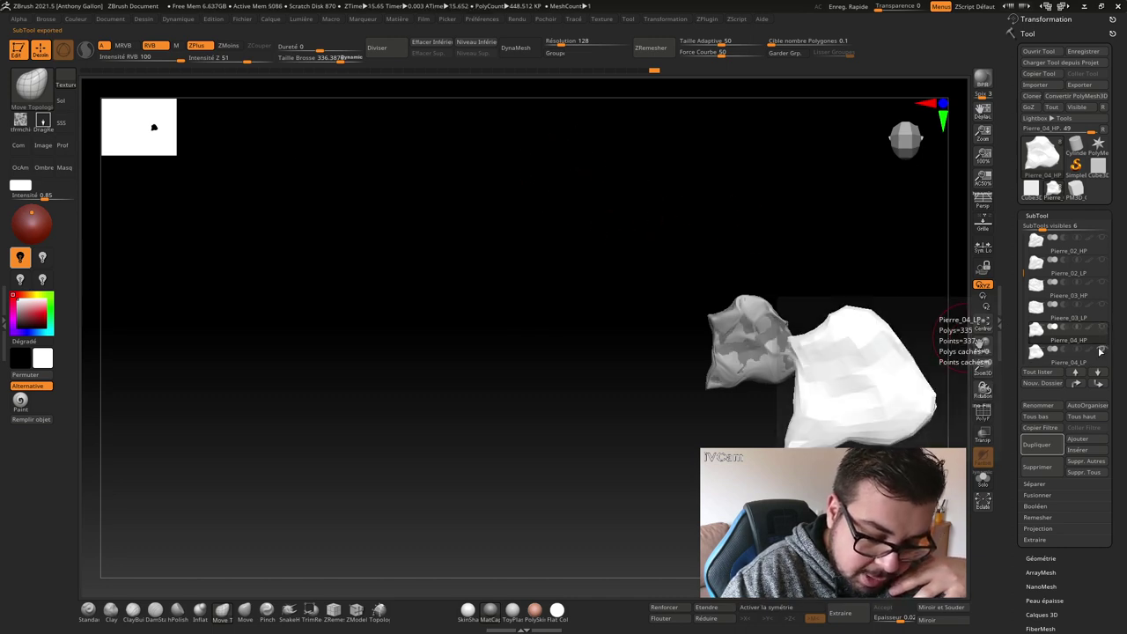
{"action": "left_click", "coordinate": [1063, 353]}
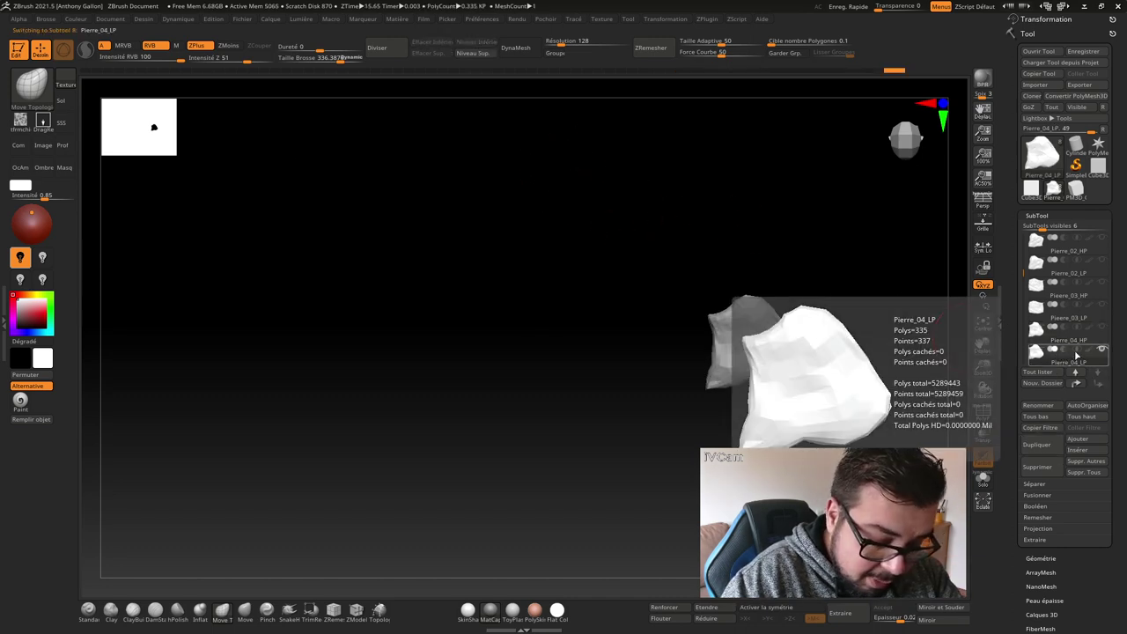
{"action": "left_click", "coordinate": [707, 19]}
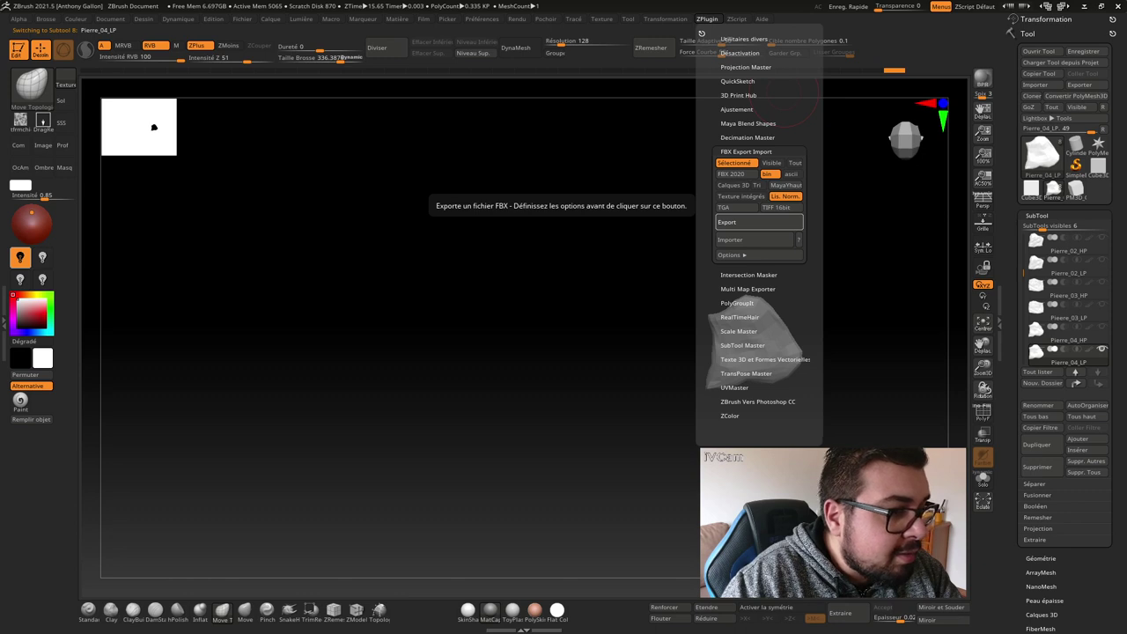
{"action": "left_click", "coordinate": [727, 222]}
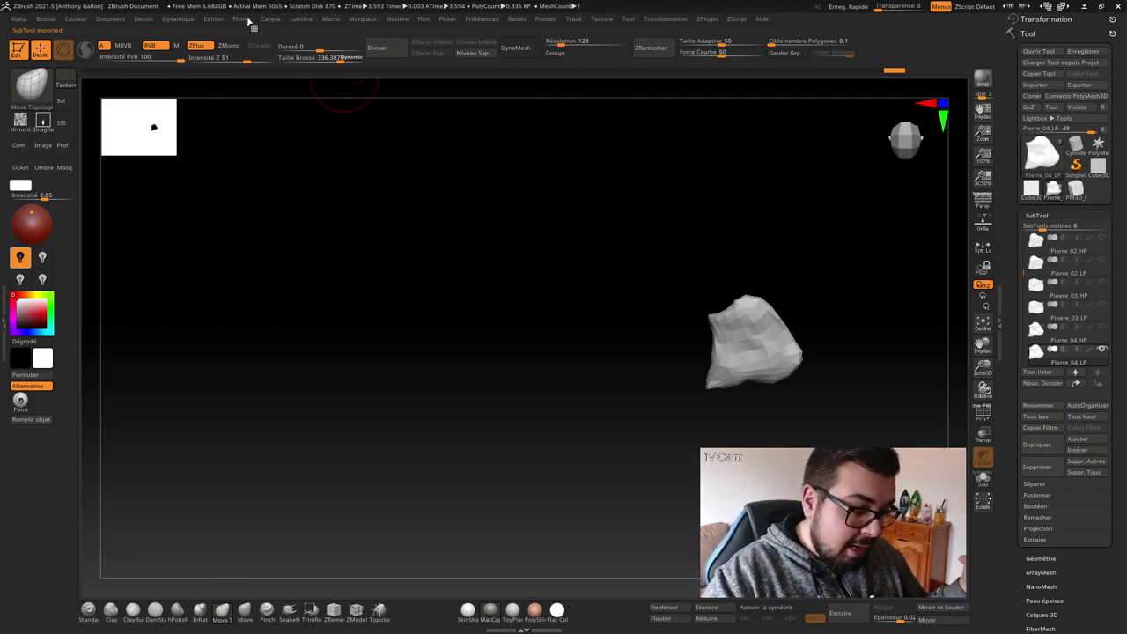
- Save the Pierres rock project with Fichier > Enregistrer
{"action": "left_click", "coordinate": [249, 19]}
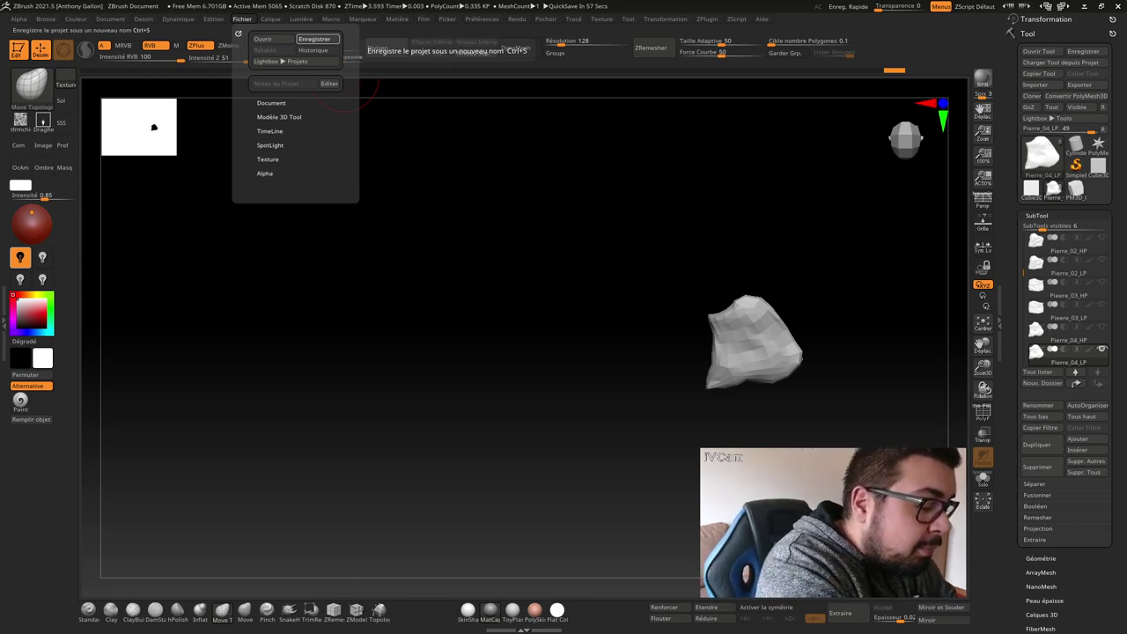
{"action": "left_click", "coordinate": [315, 38]}
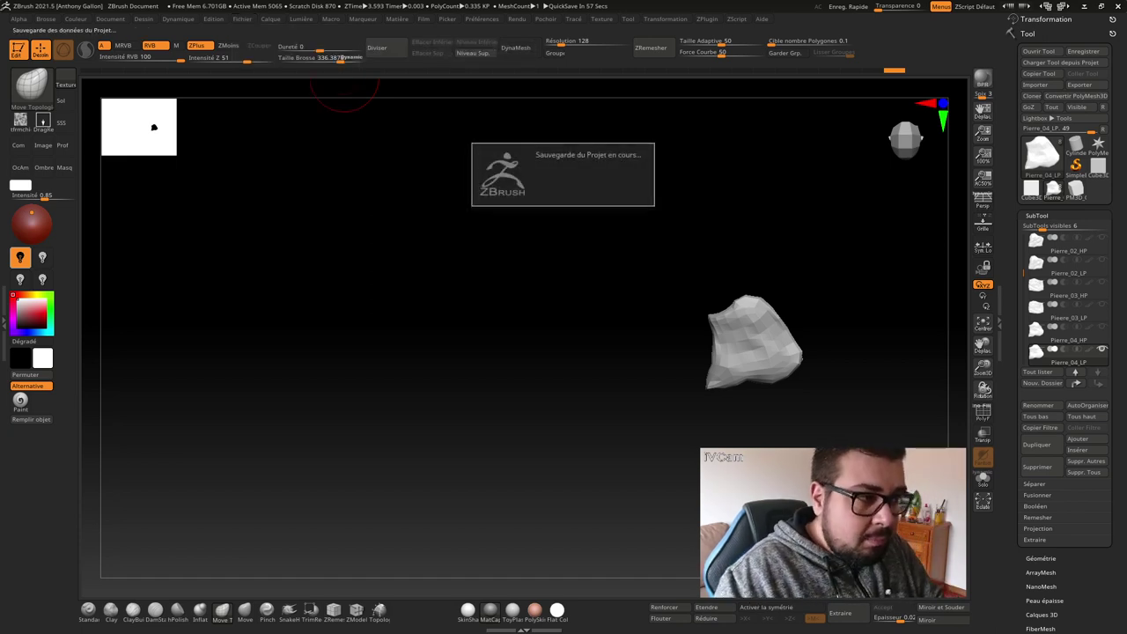